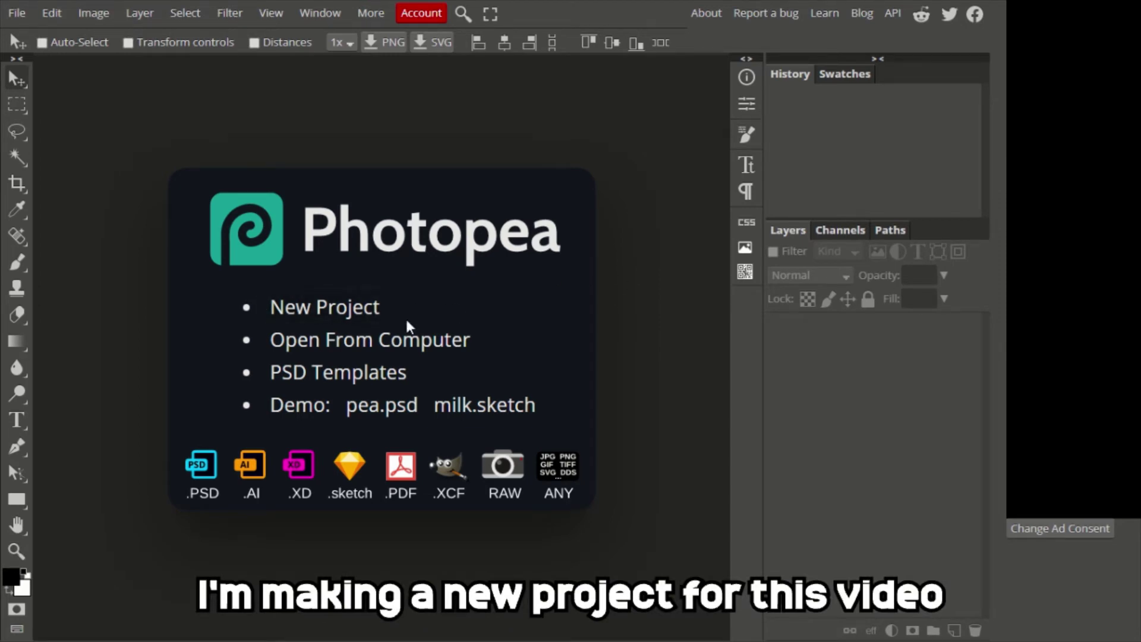
Step: Start a new 1280 × 720 project and rename it 'Youtube tutorial'
click(369, 309)
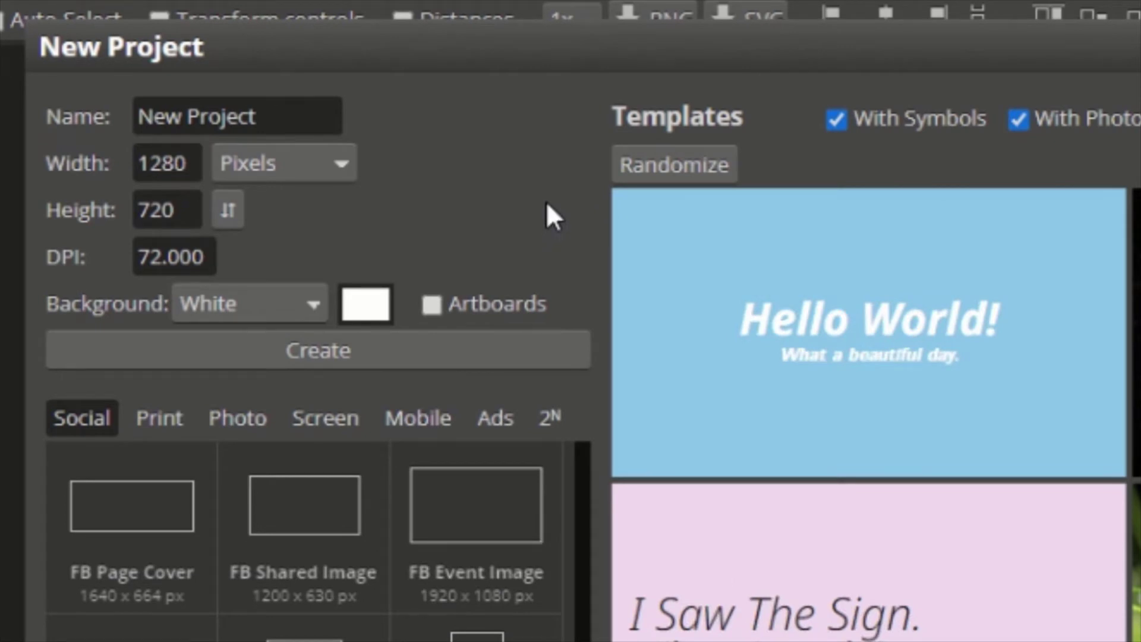
drag(298, 116, 102, 113)
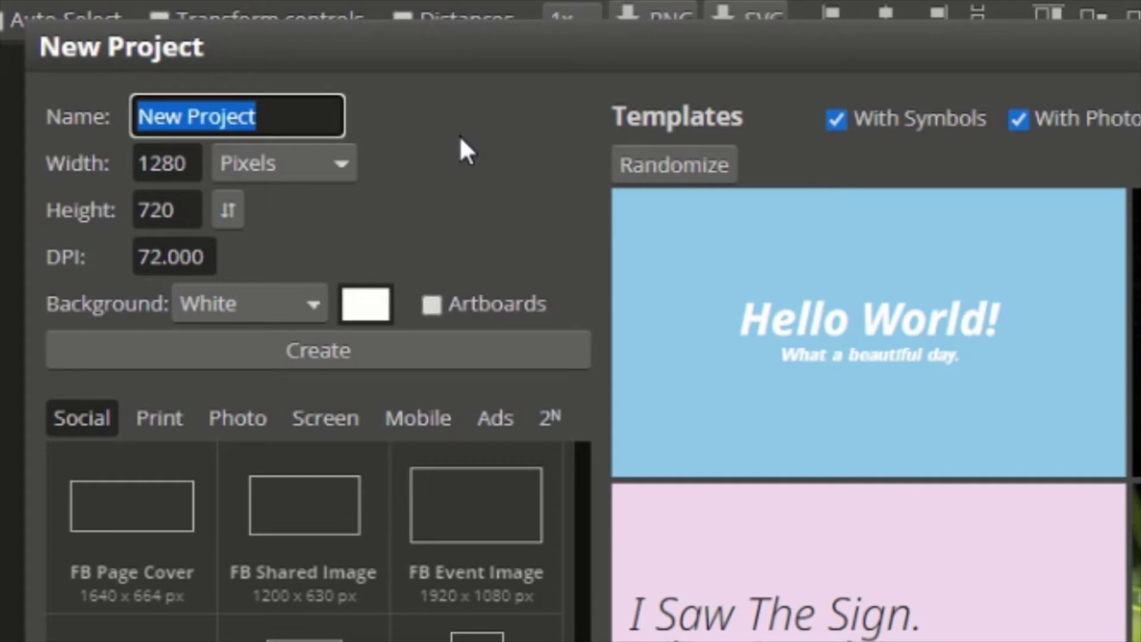
text(Youtube)
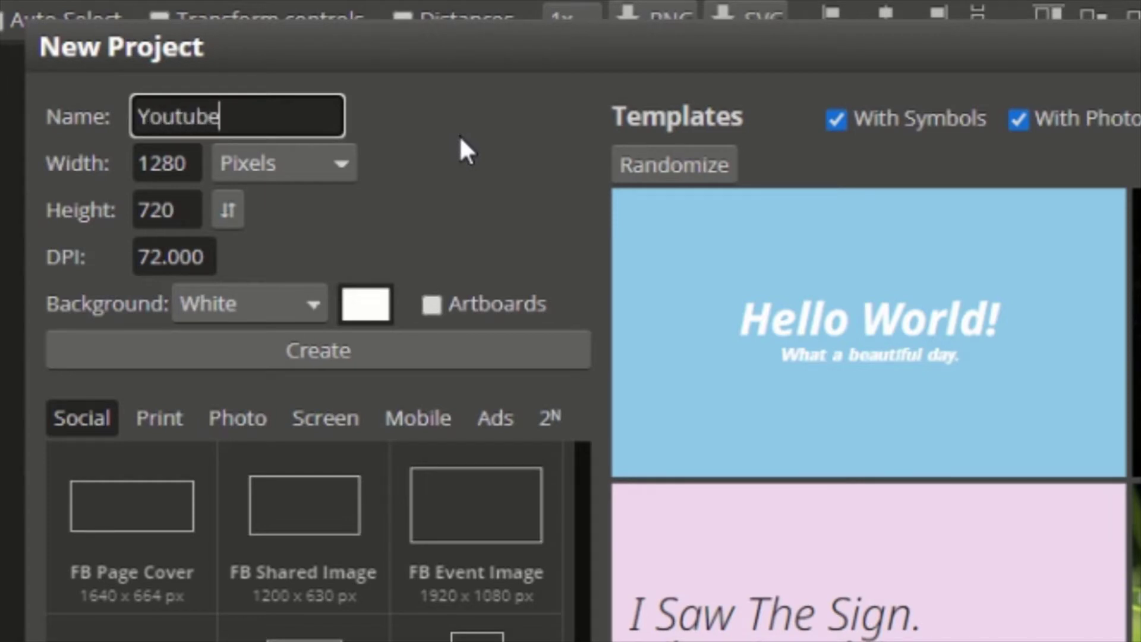
text( tutorial)
click(461, 138)
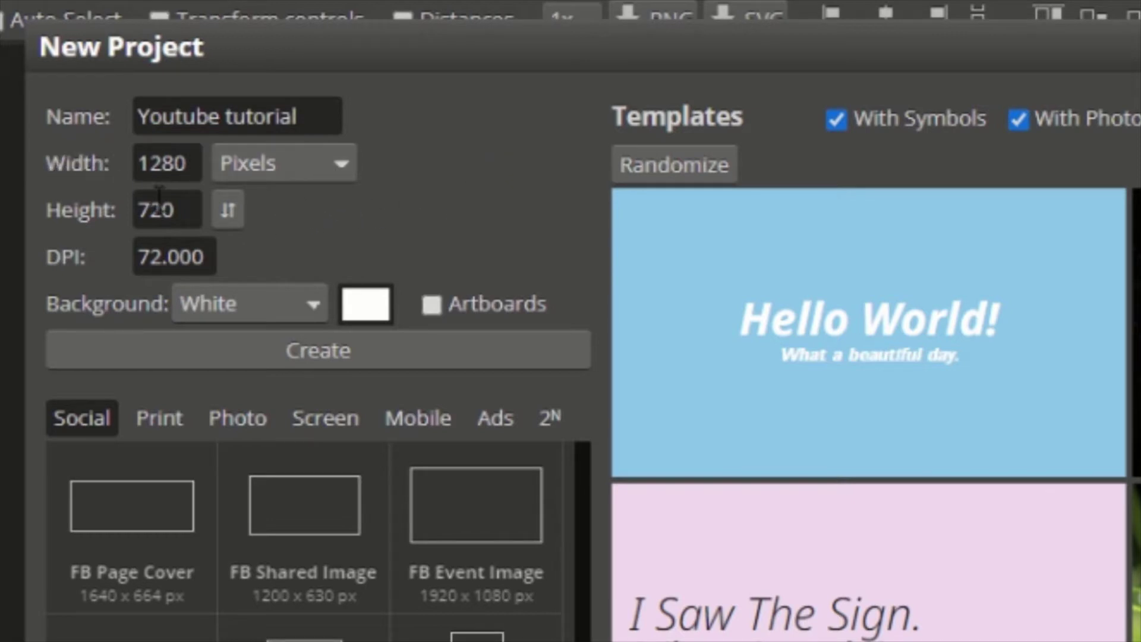
Step: Keep pixel units and a white background, apply the 1080×1080 Instagram preset, and create the document
click(347, 163)
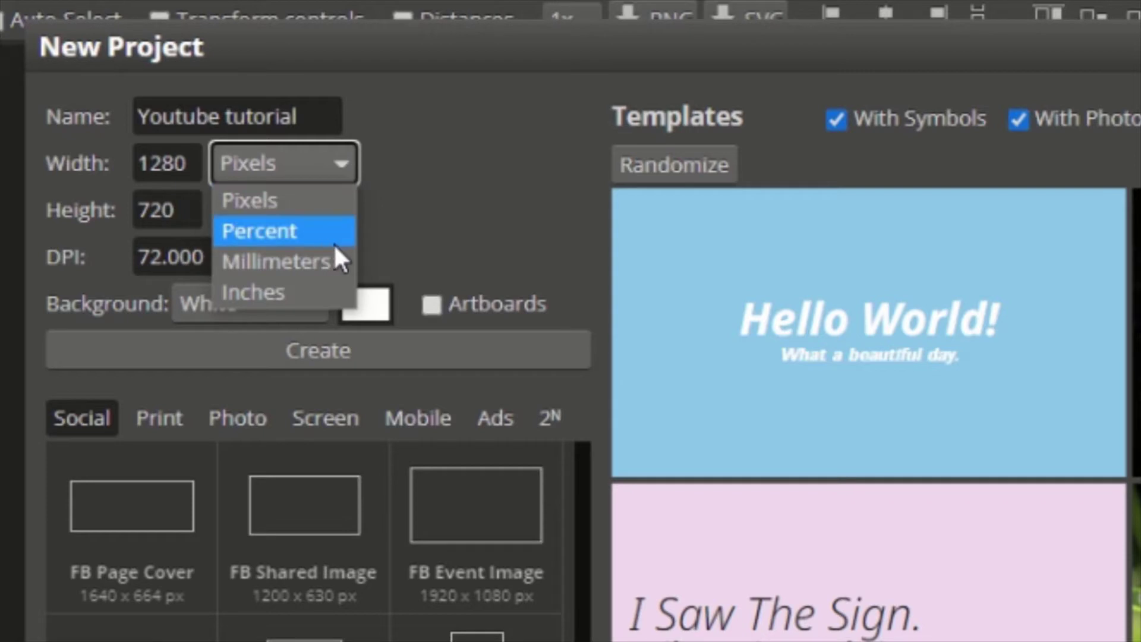
click(487, 160)
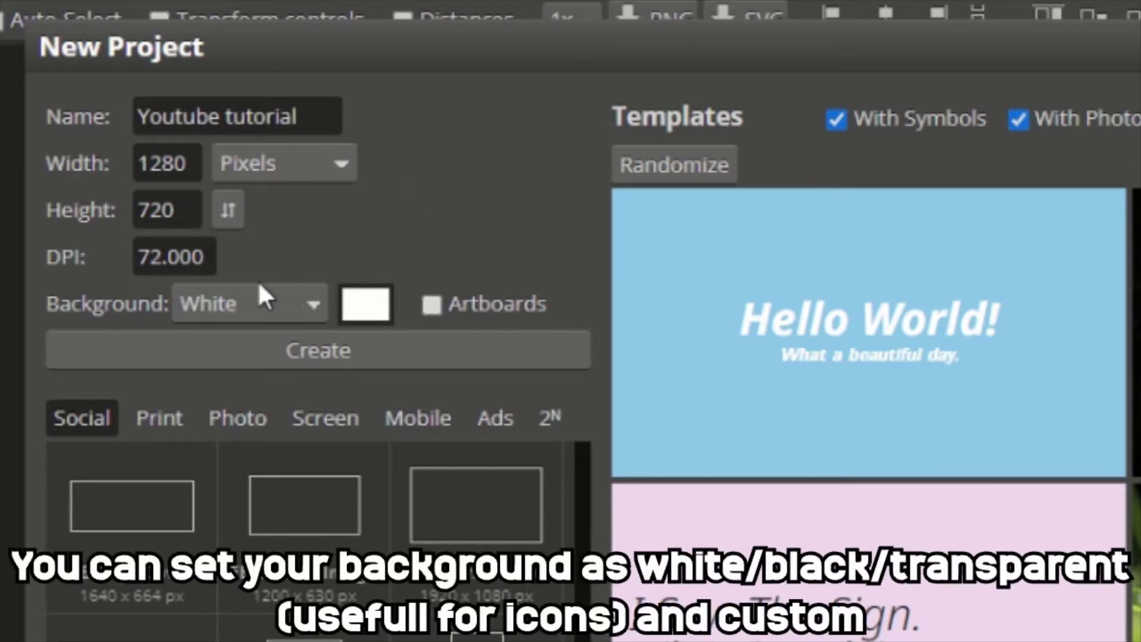
click(309, 315)
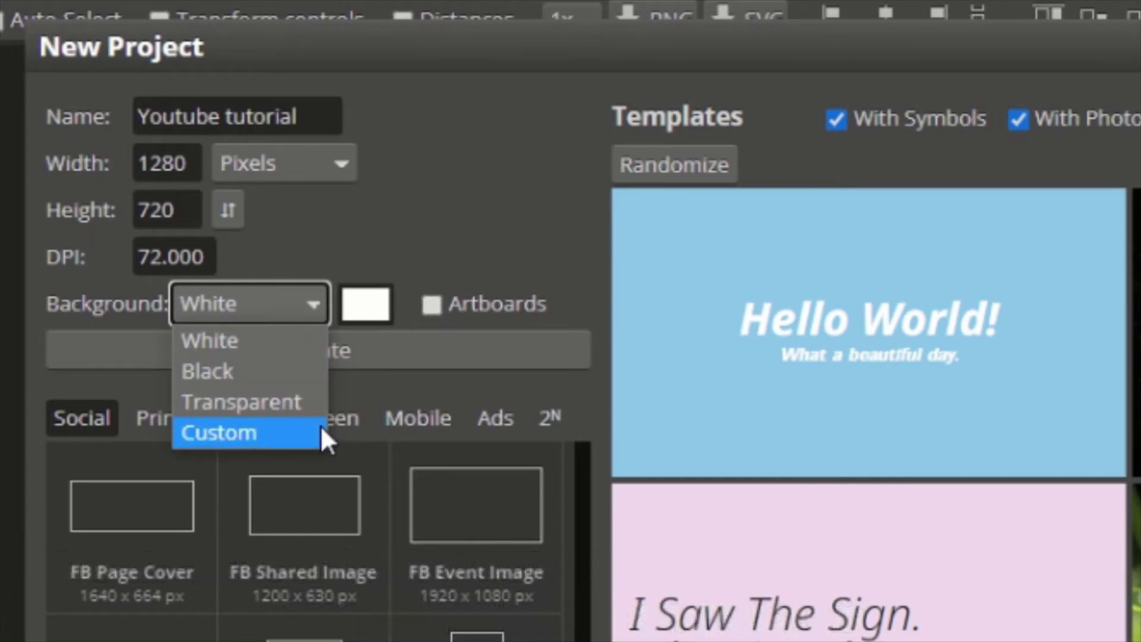
click(428, 217)
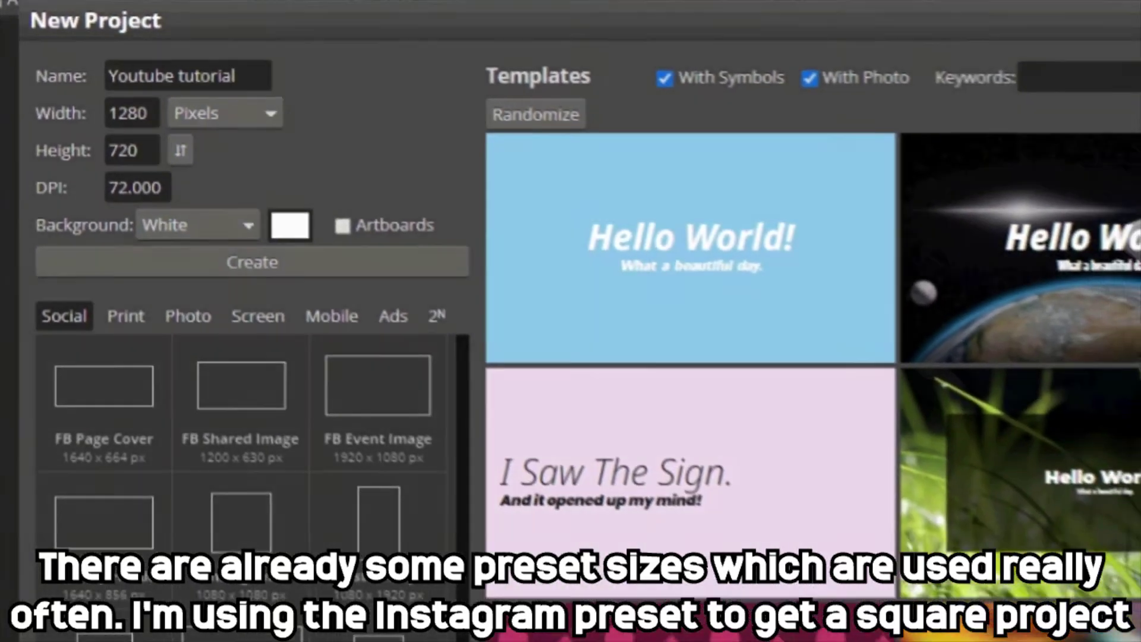
scroll(253, 488, down, 1)
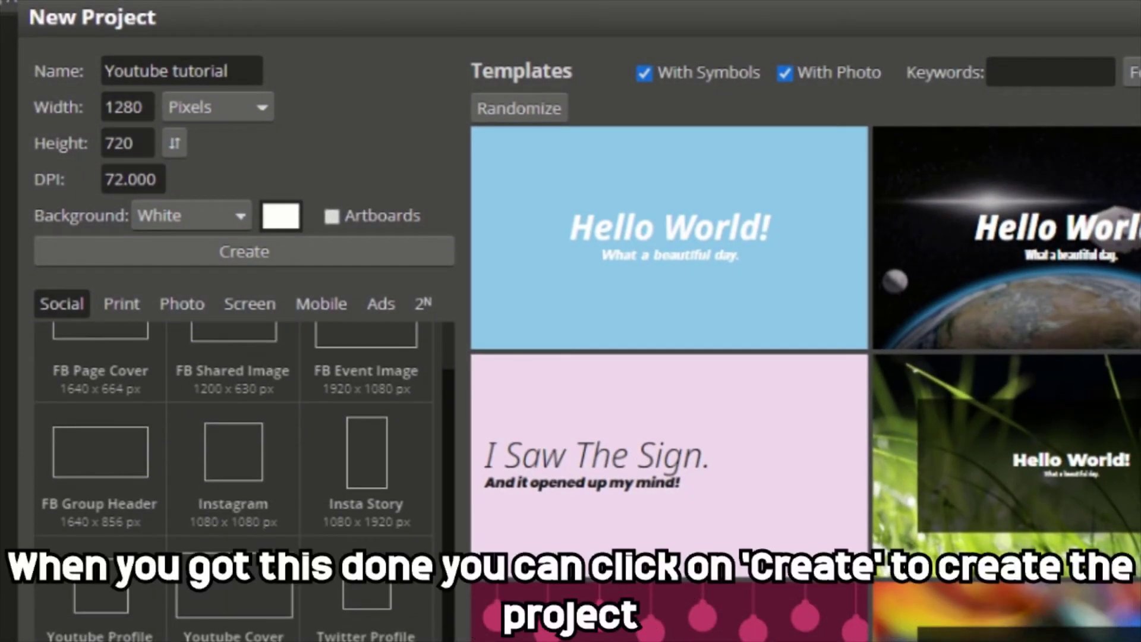
click(233, 451)
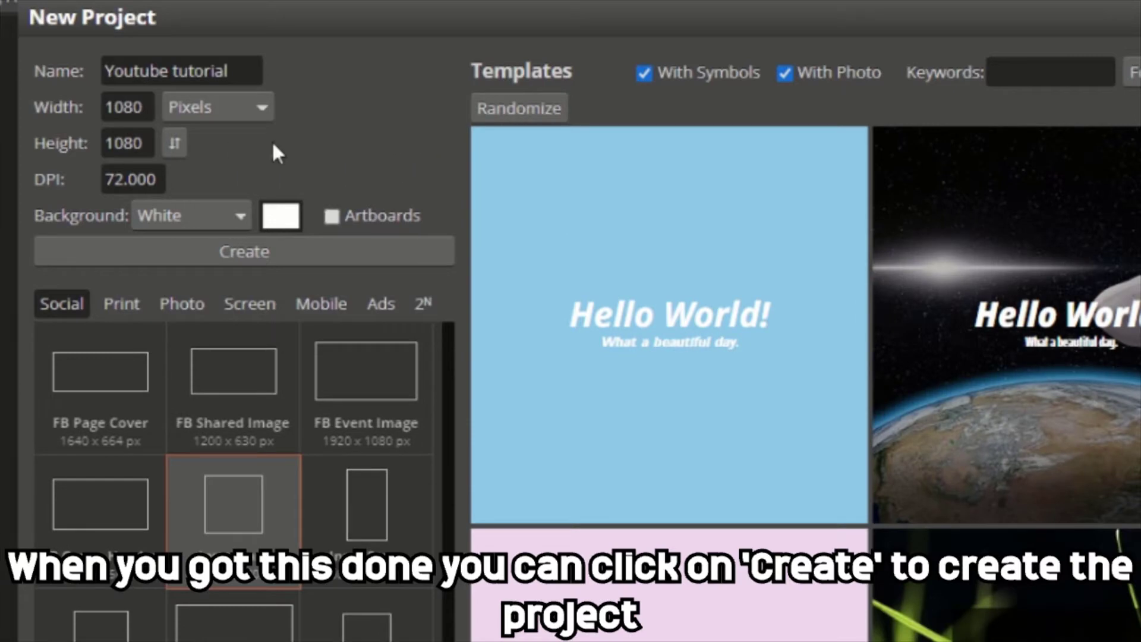
click(233, 259)
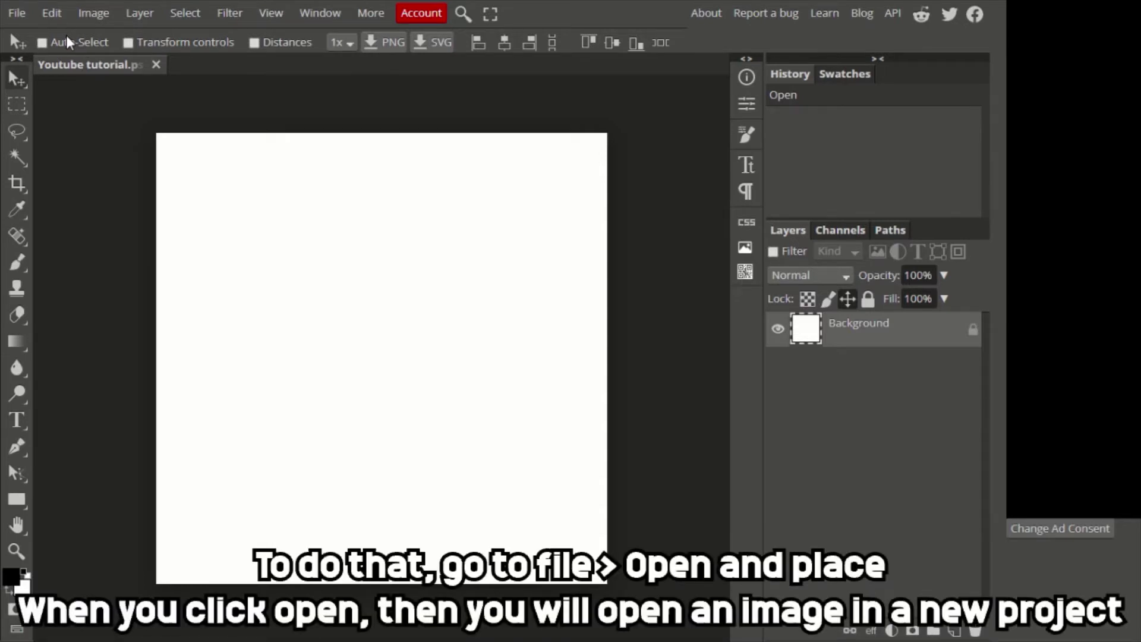
Step: Place the ProfilePicture image into the document with File > Open & Place
click(17, 13)
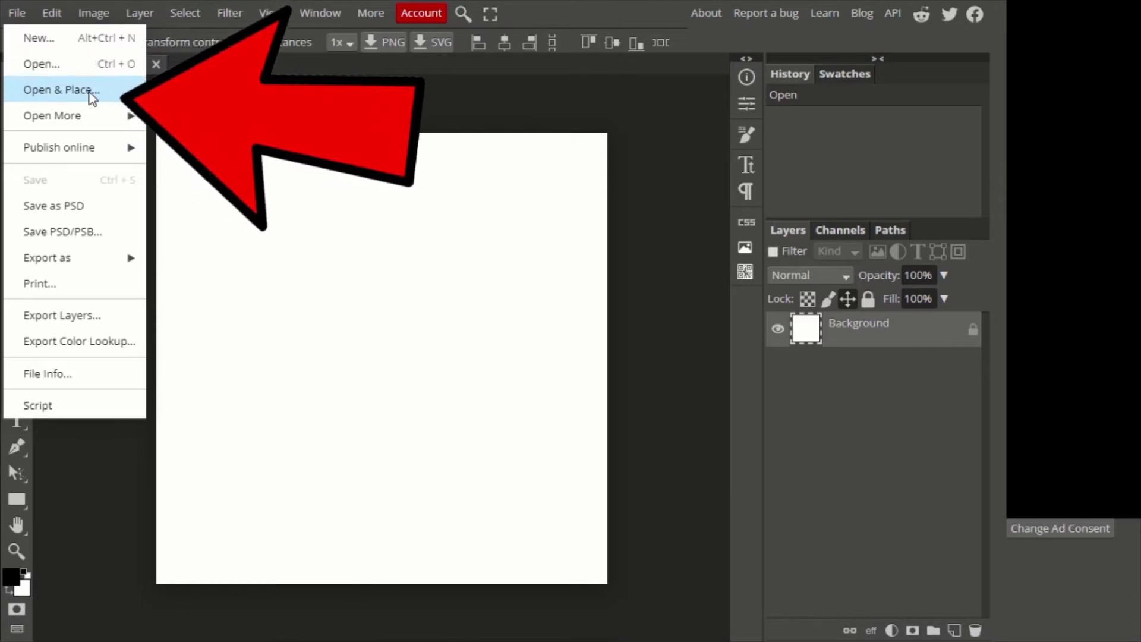
click(90, 95)
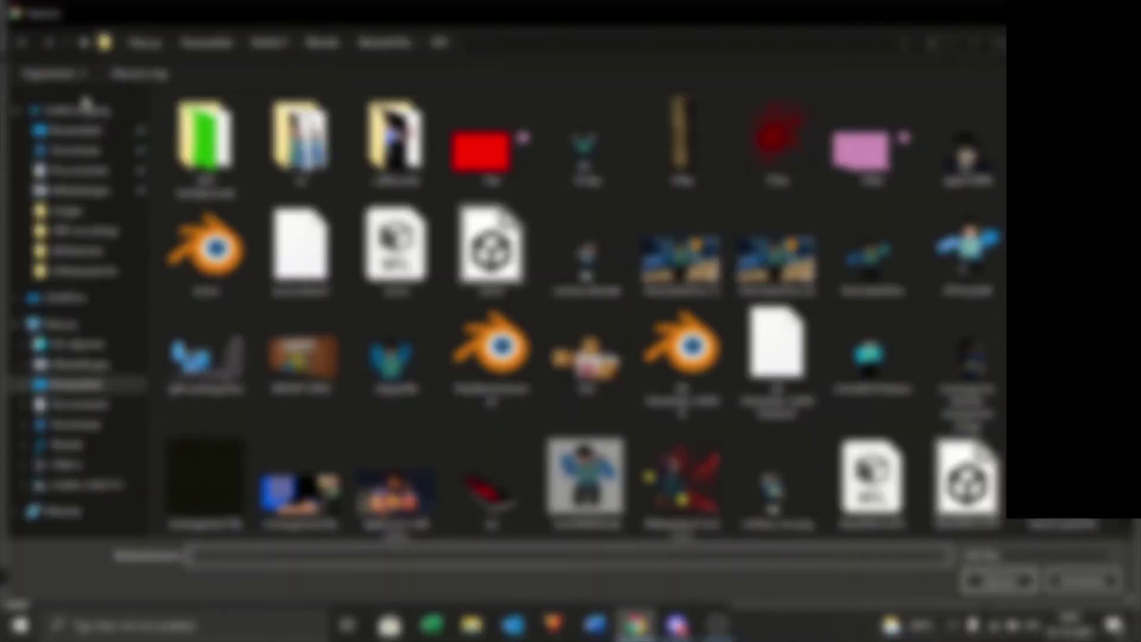
click(84, 113)
double_click(385, 275)
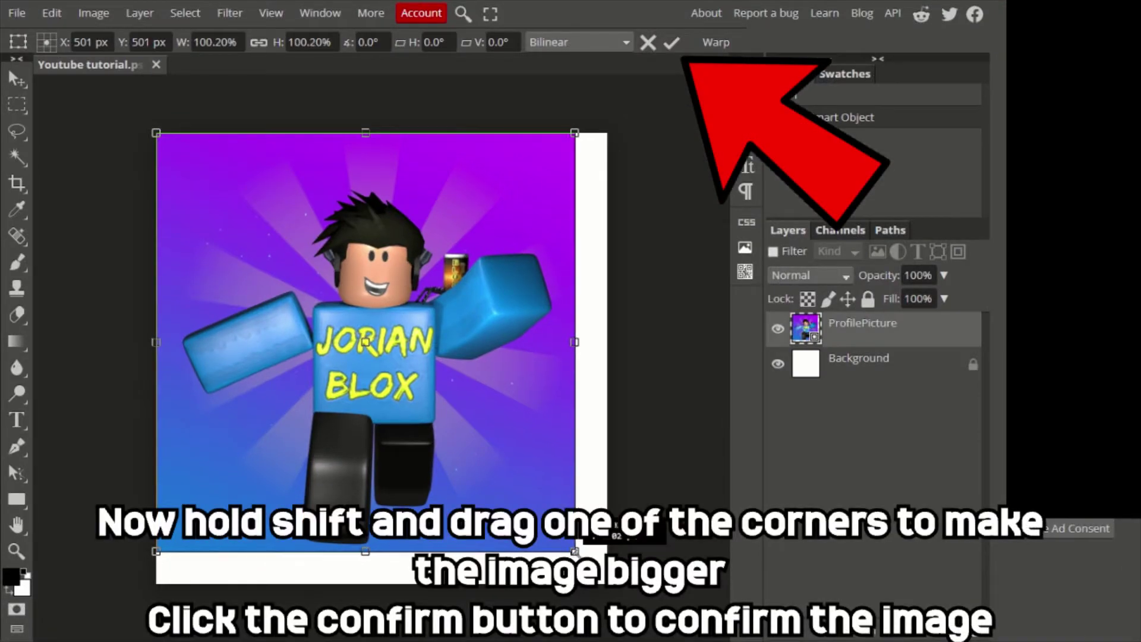
Step: Scale the placed ProfilePicture to 108% so it fills the square canvas, and confirm
drag(572, 549, 607, 584)
click(671, 42)
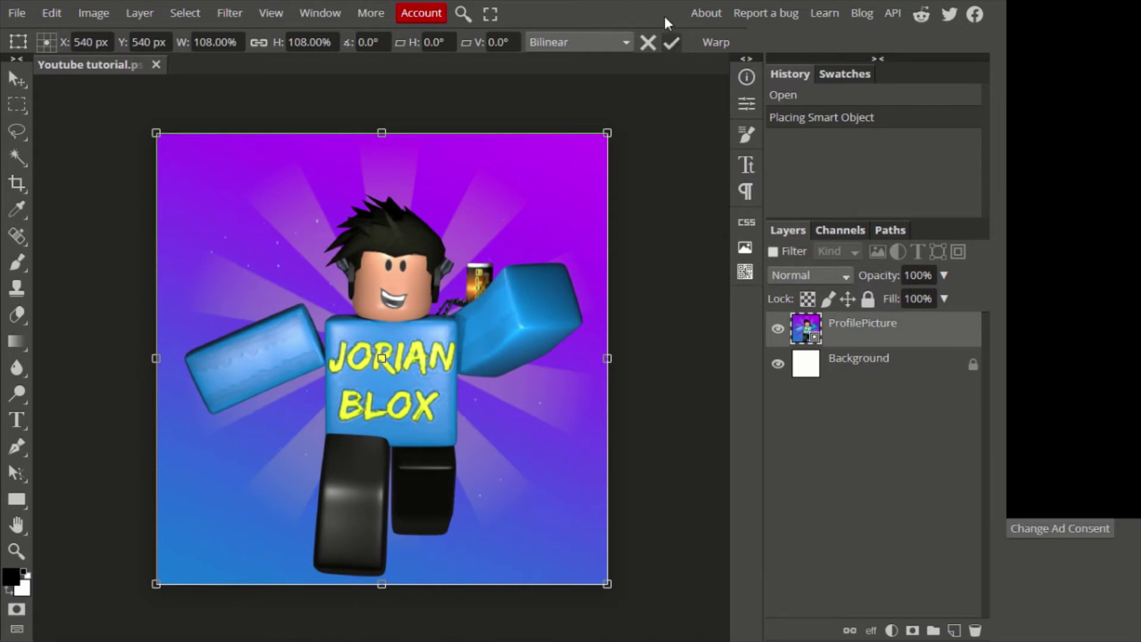
click(19, 105)
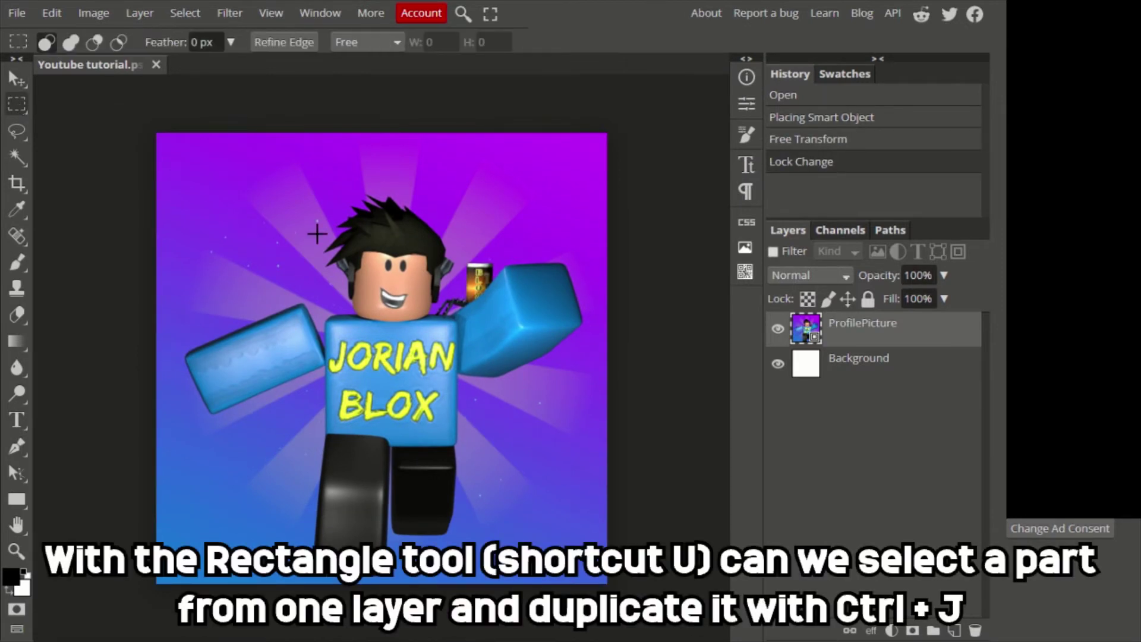
drag(289, 193, 496, 357)
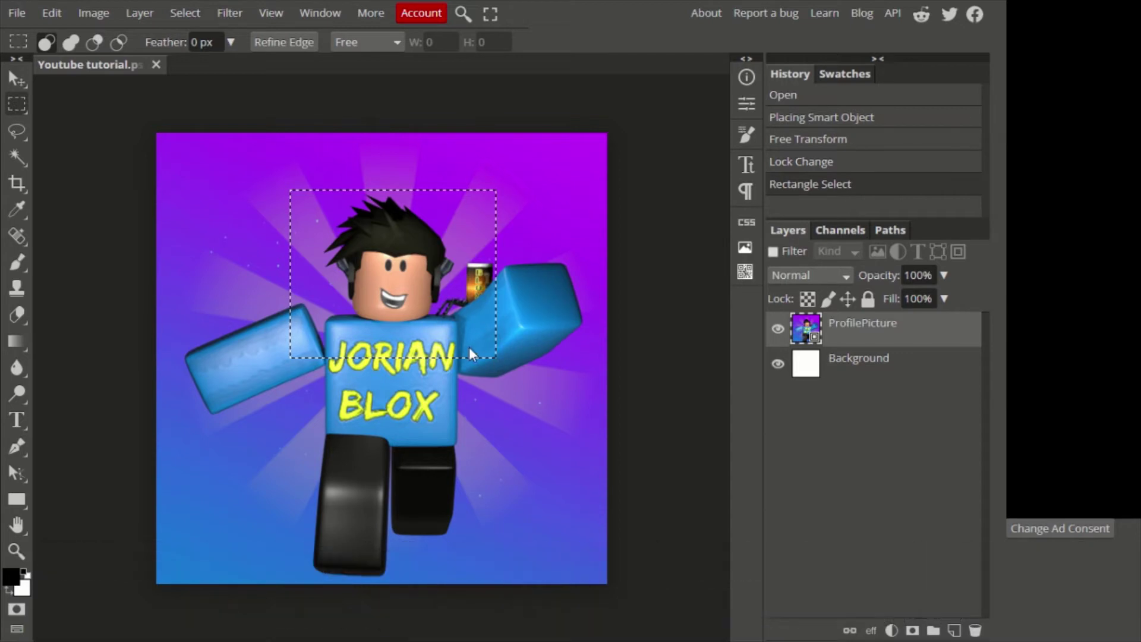
key(ctrl+j)
key(v)
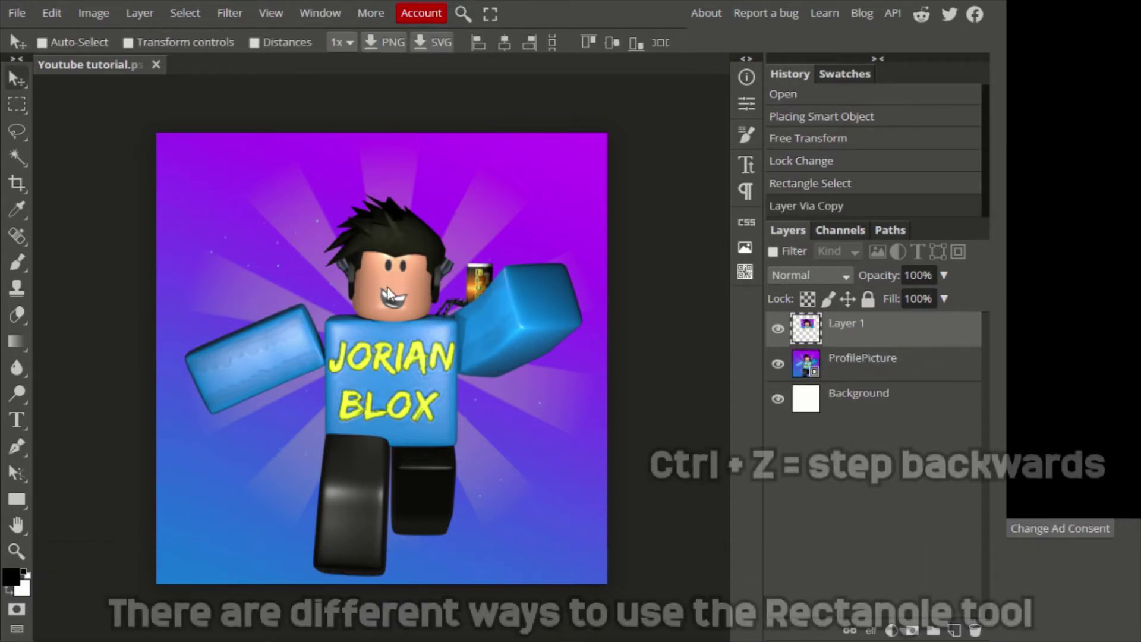
drag(395, 273, 378, 400)
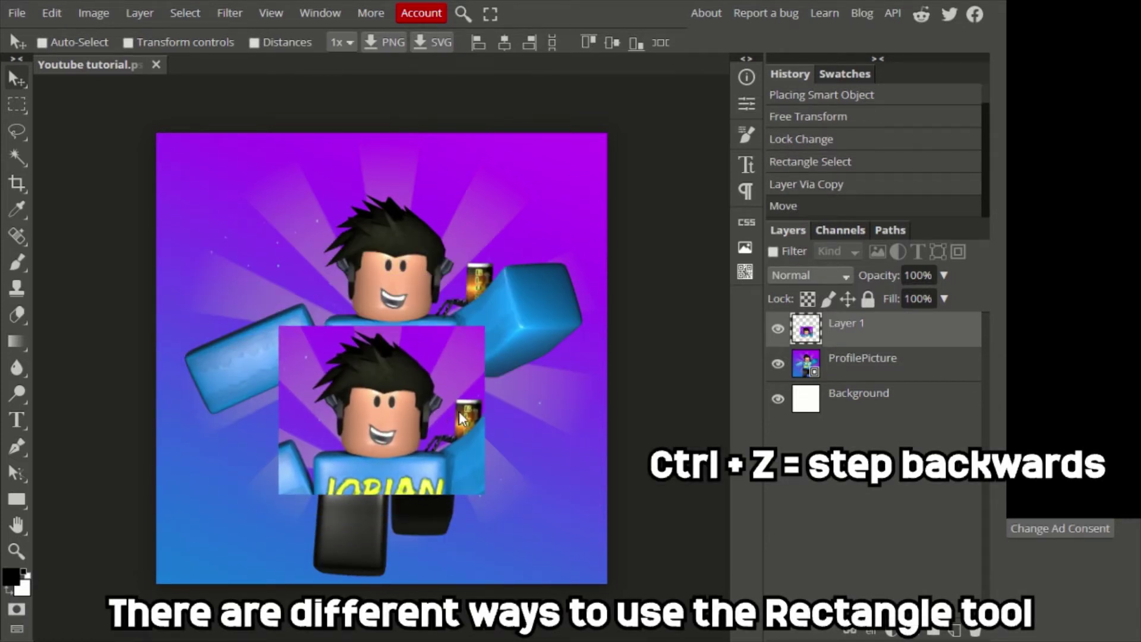
key(ctrl+z)
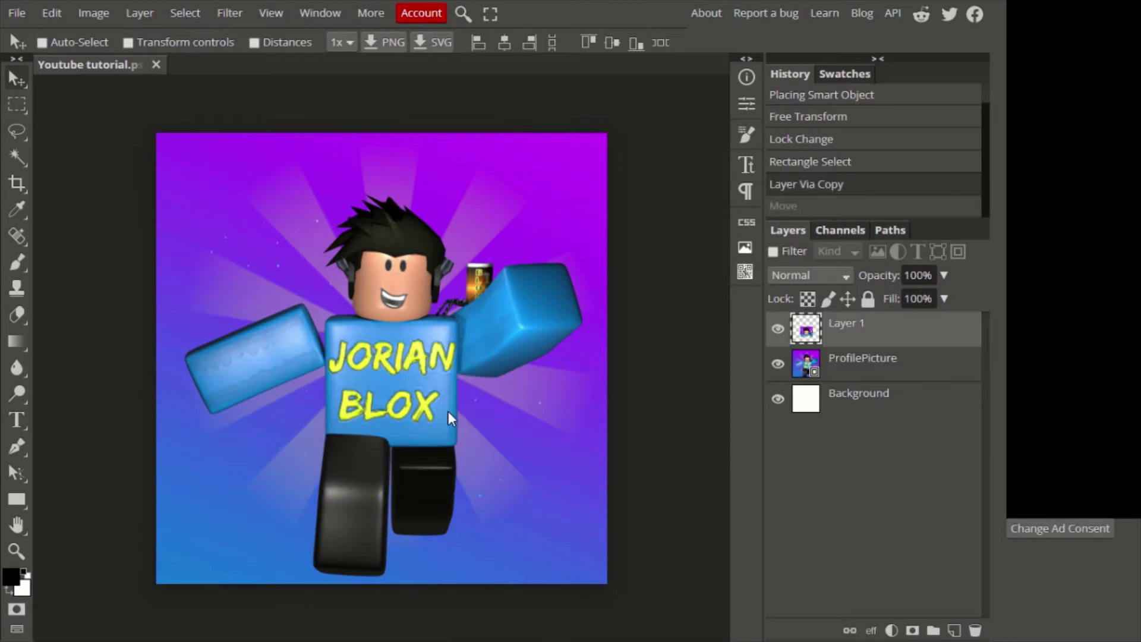
key(Delete)
right_click(16, 104)
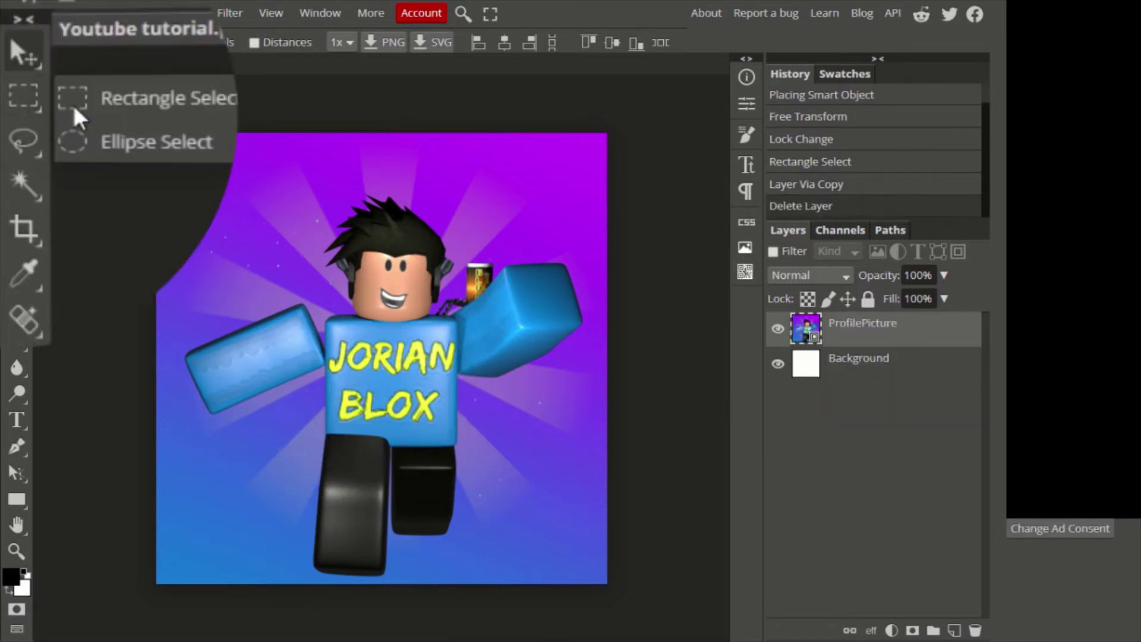
click(146, 144)
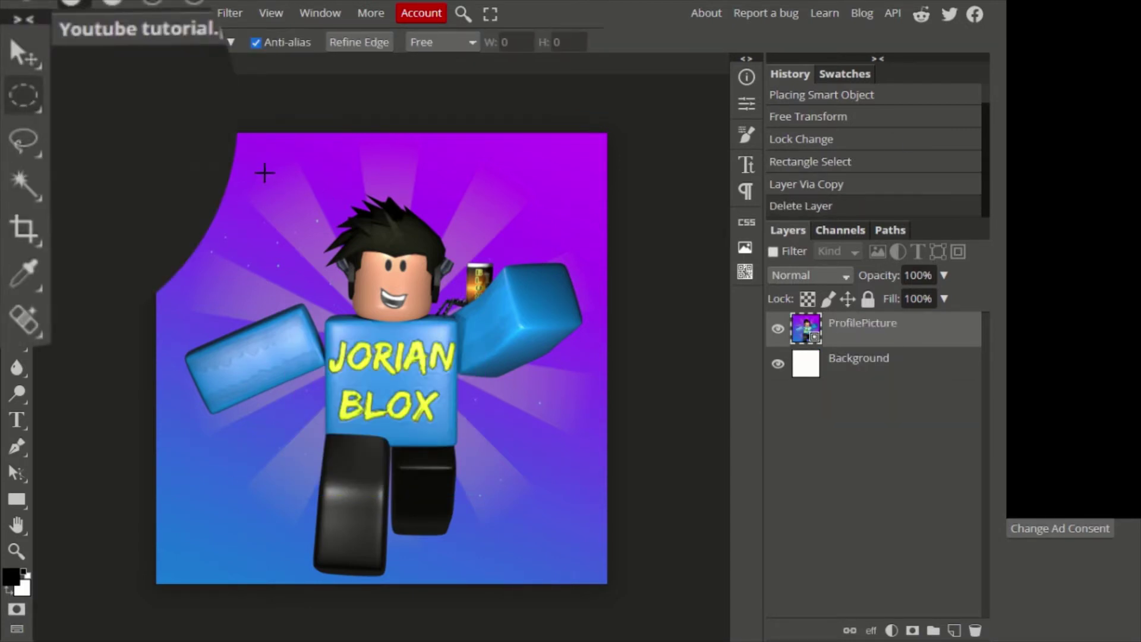
drag(263, 174, 445, 367)
key(ctrl+z)
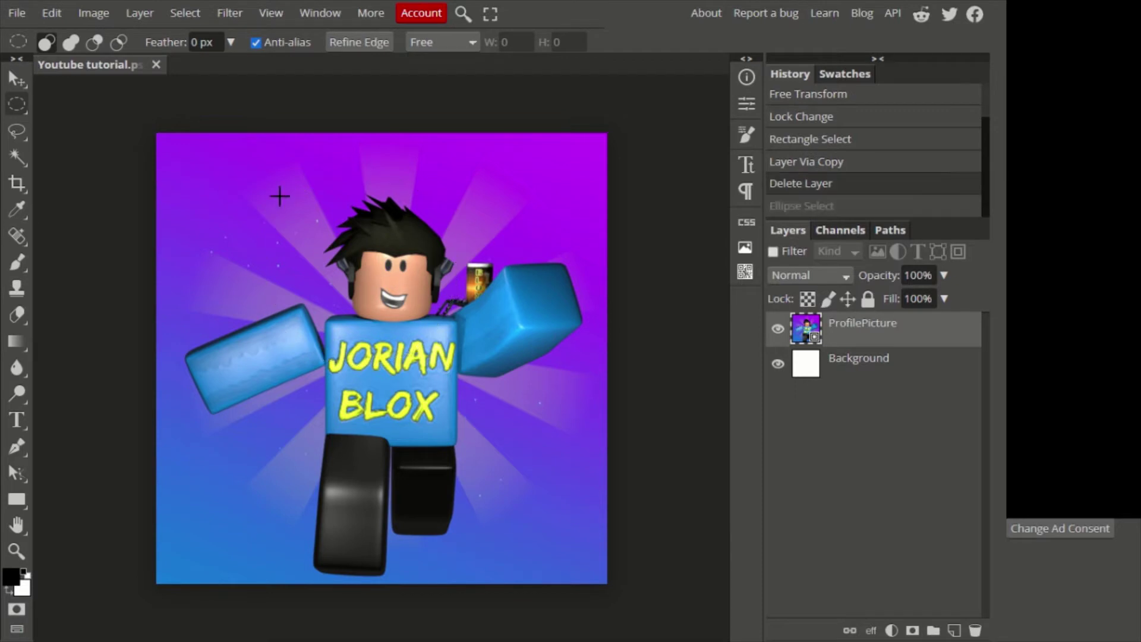
click(22, 148)
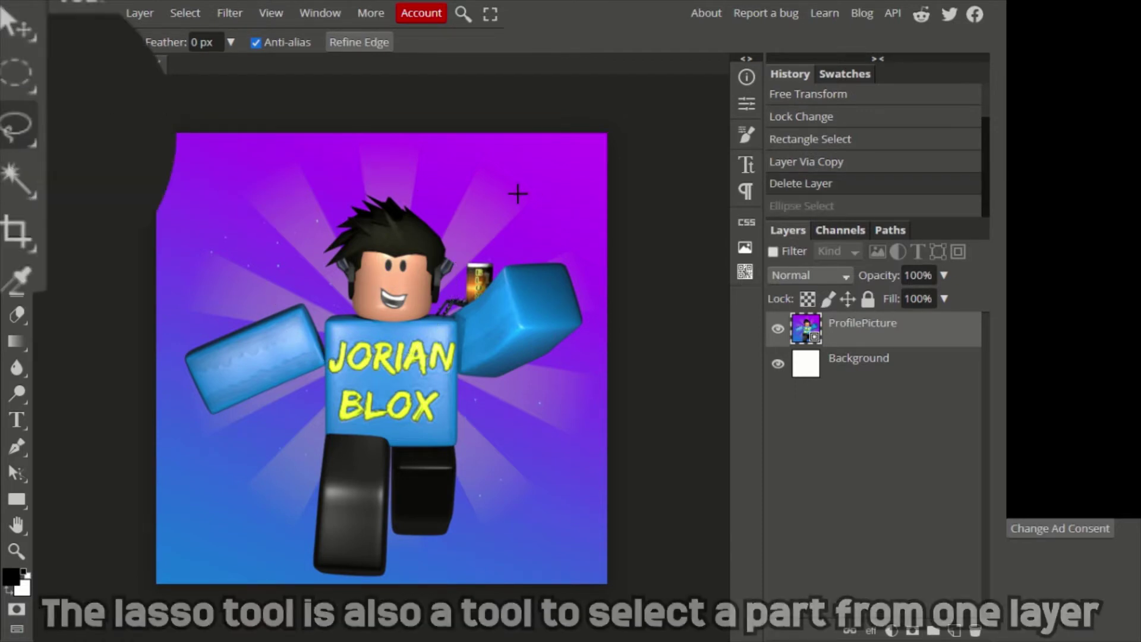
mouse_move(314, 227)
mouse_down()
mouse_move(461, 214)
mouse_move(435, 337)
mouse_move(354, 305)
mouse_move(321, 224)
mouse_up()
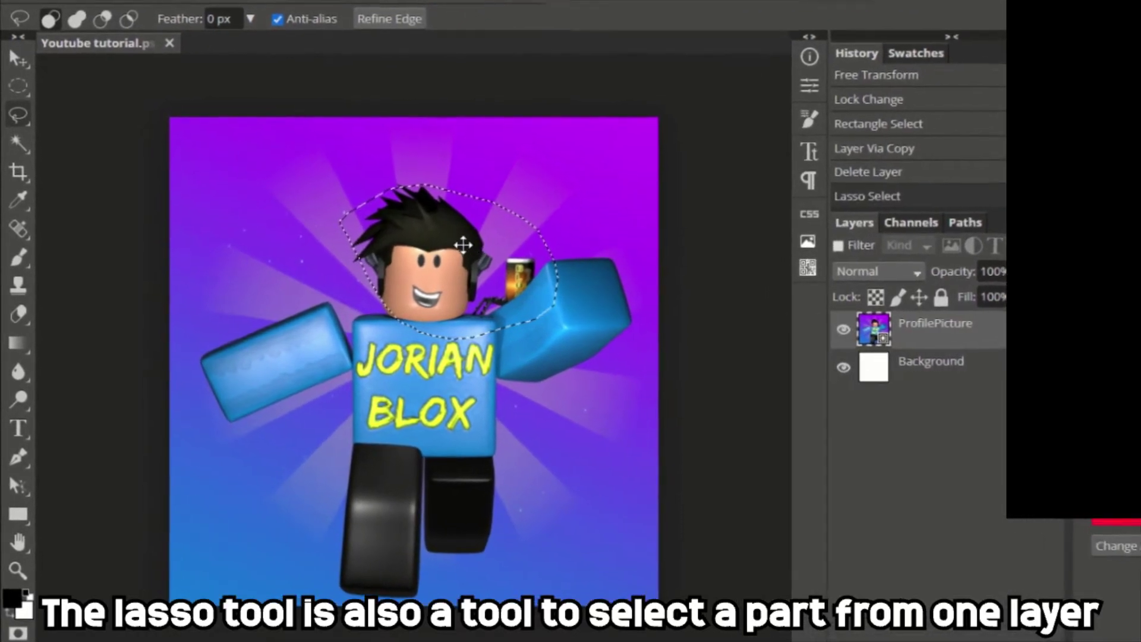
key(ctrl+j)
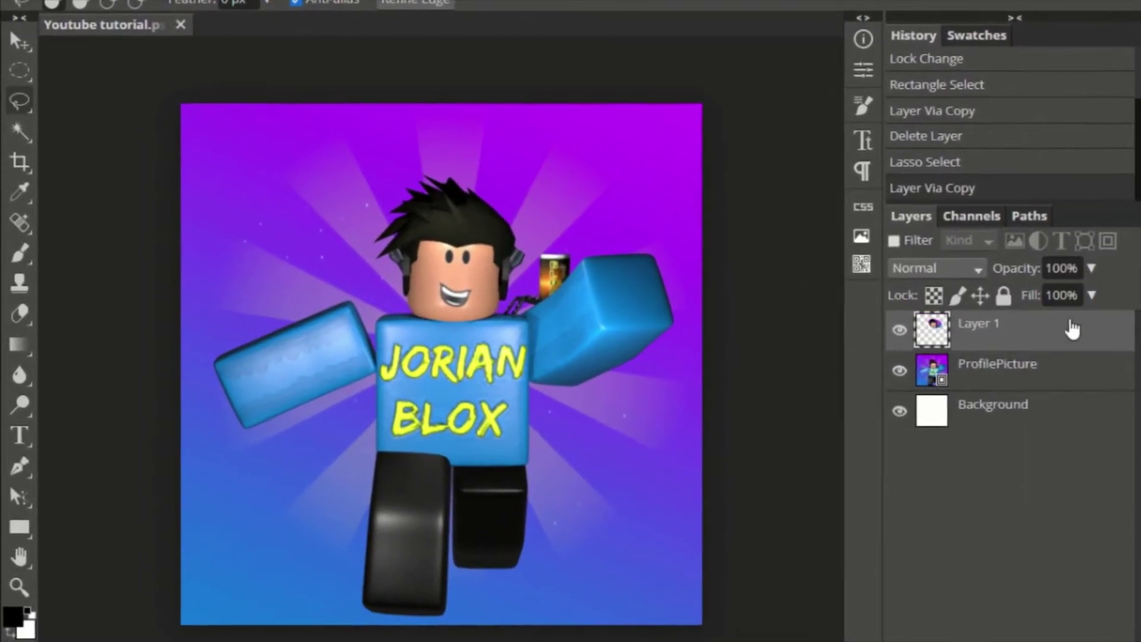
key(Delete)
right_click(22, 113)
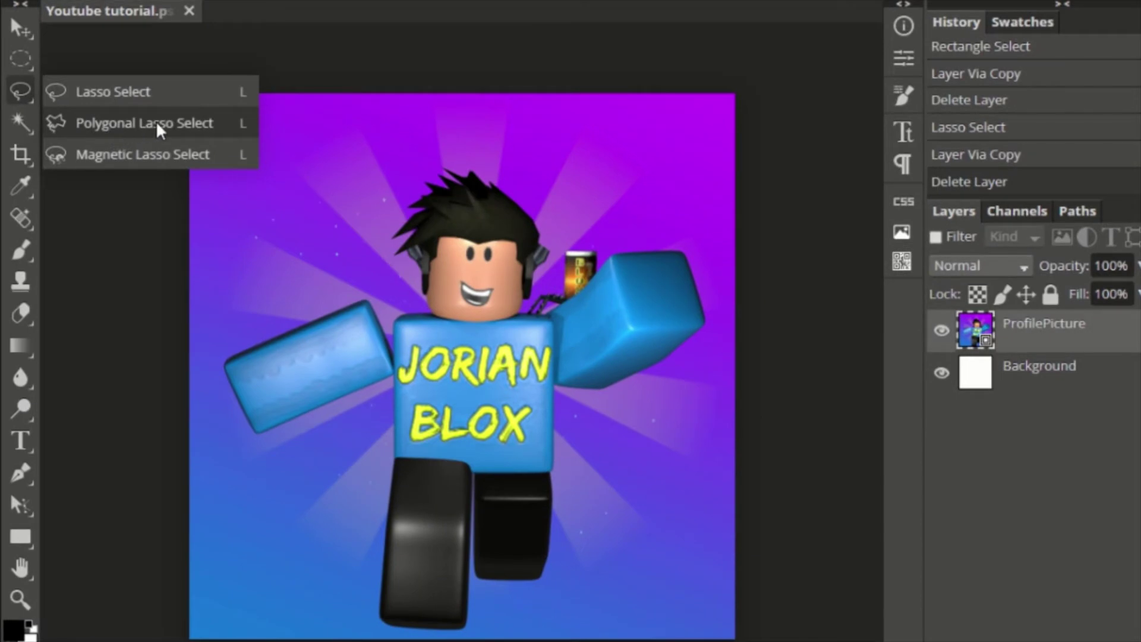
click(219, 134)
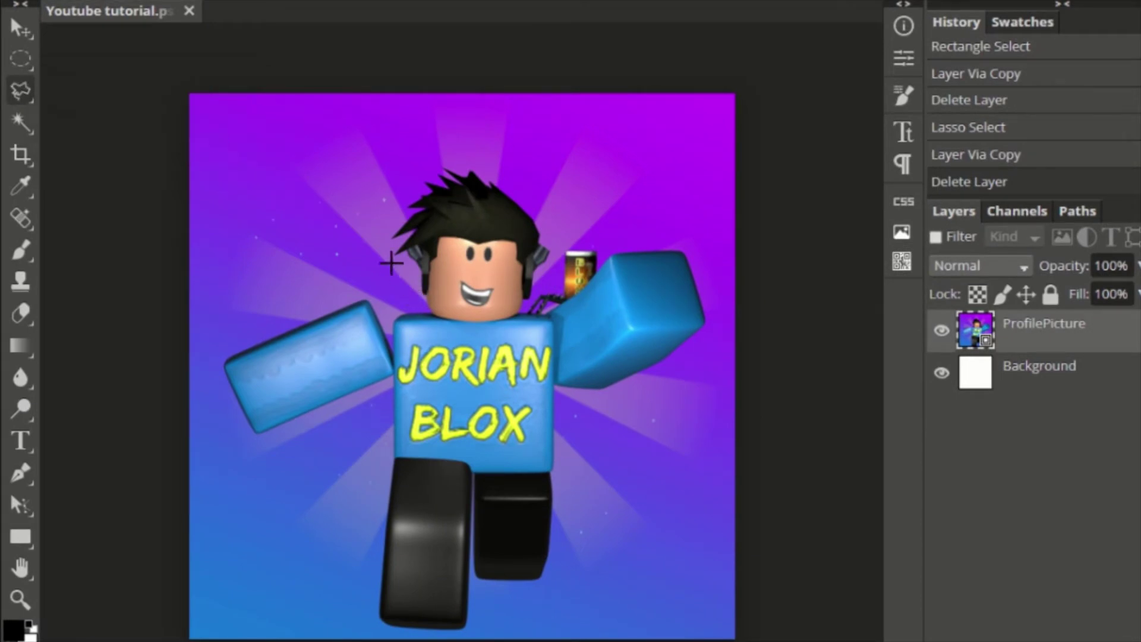
click(515, 143)
click(602, 232)
click(698, 236)
click(720, 340)
click(601, 398)
click(563, 395)
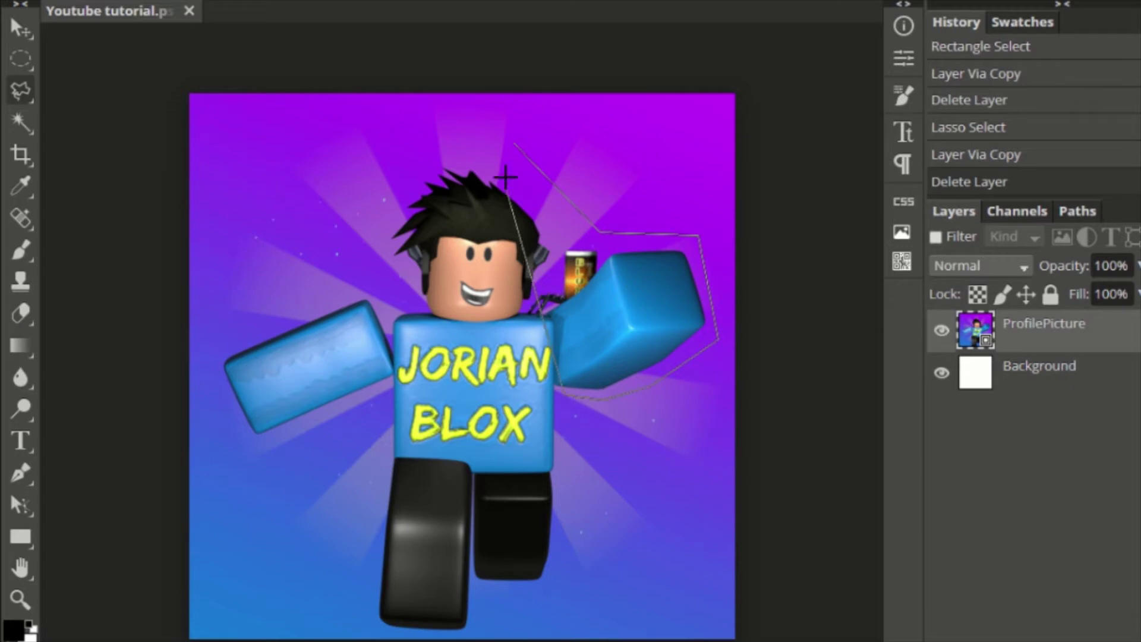
click(512, 144)
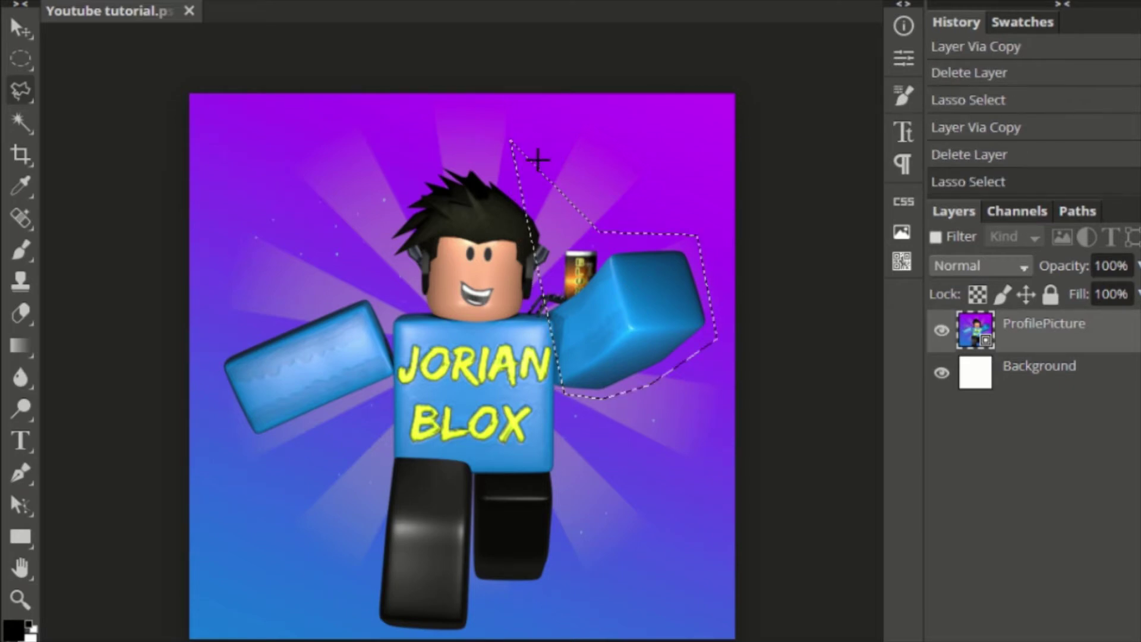
key(ctrl+z)
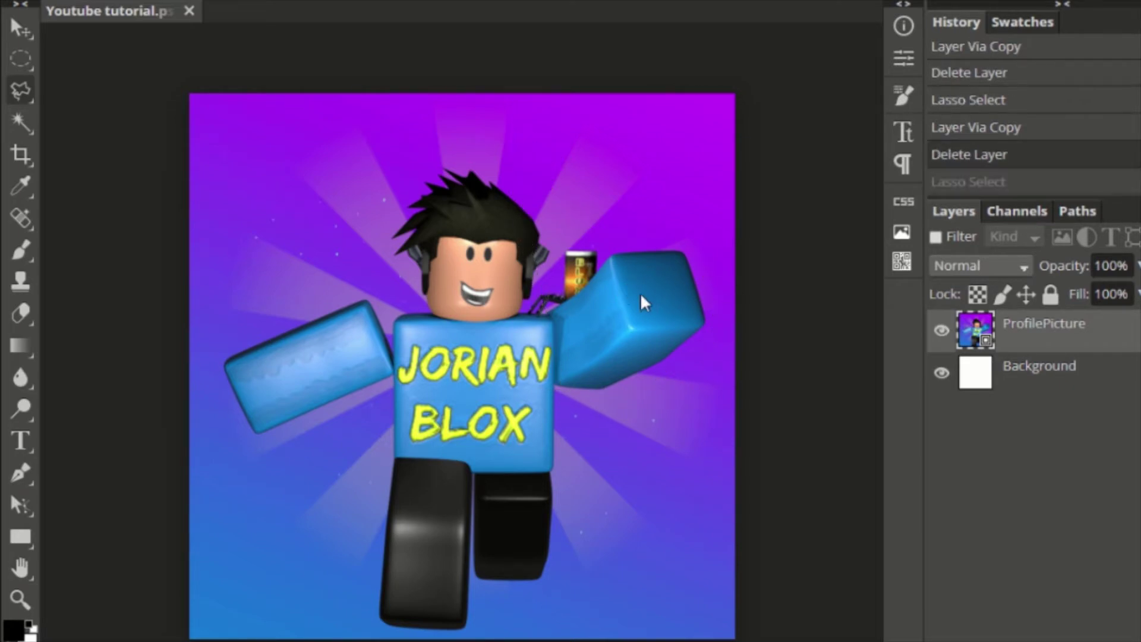
click(20, 90)
click(136, 159)
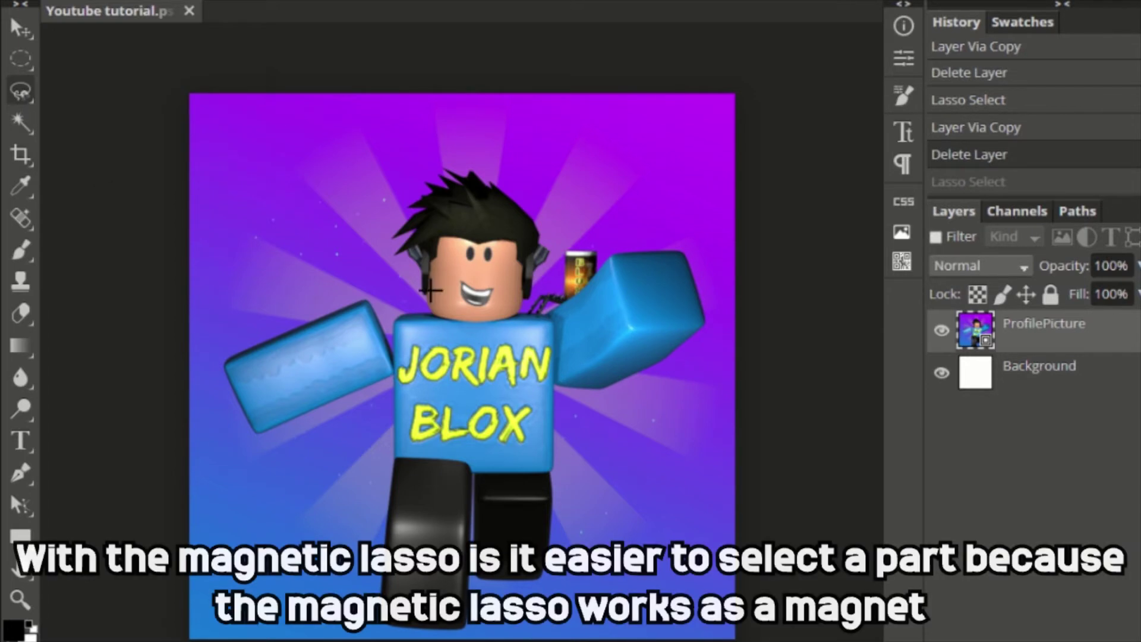
click(554, 383)
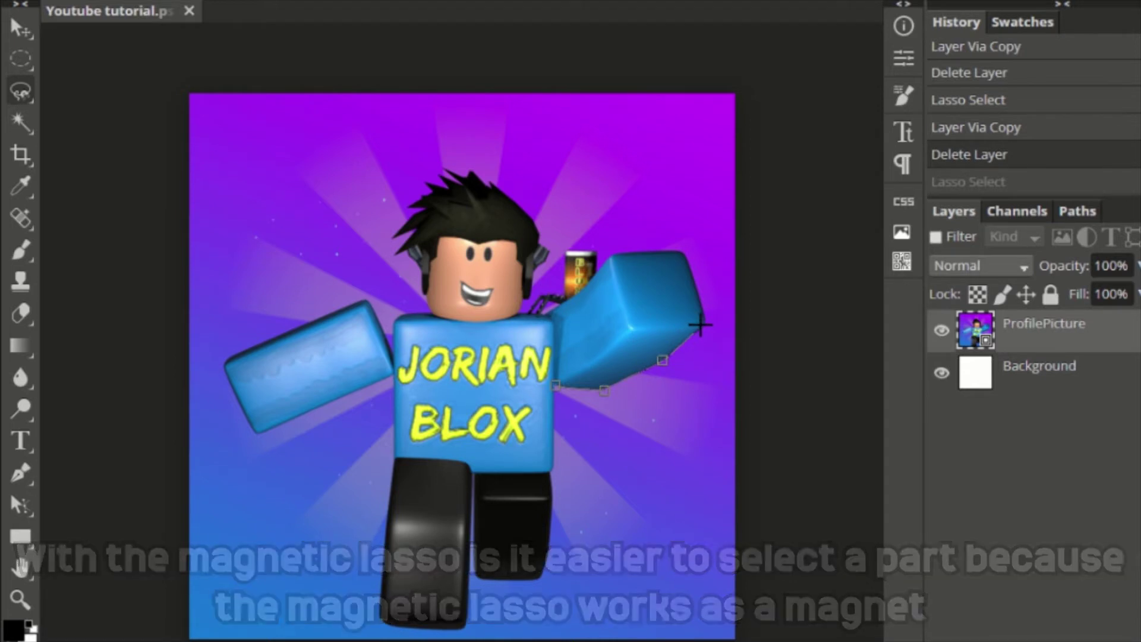
click(680, 249)
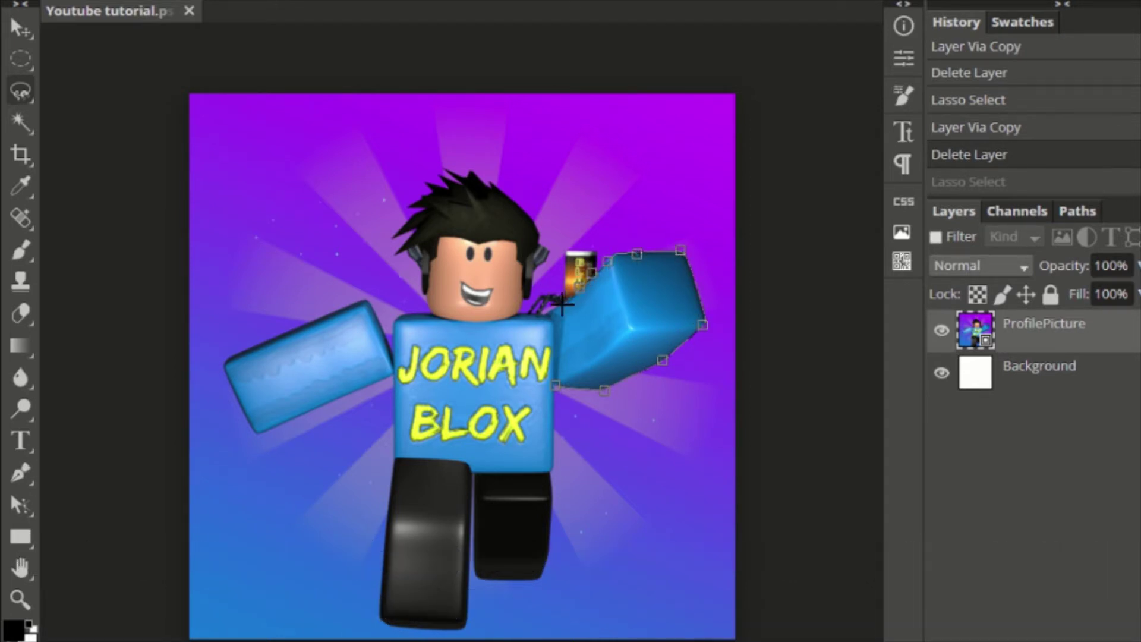
double_click(558, 387)
key(ctrl+j)
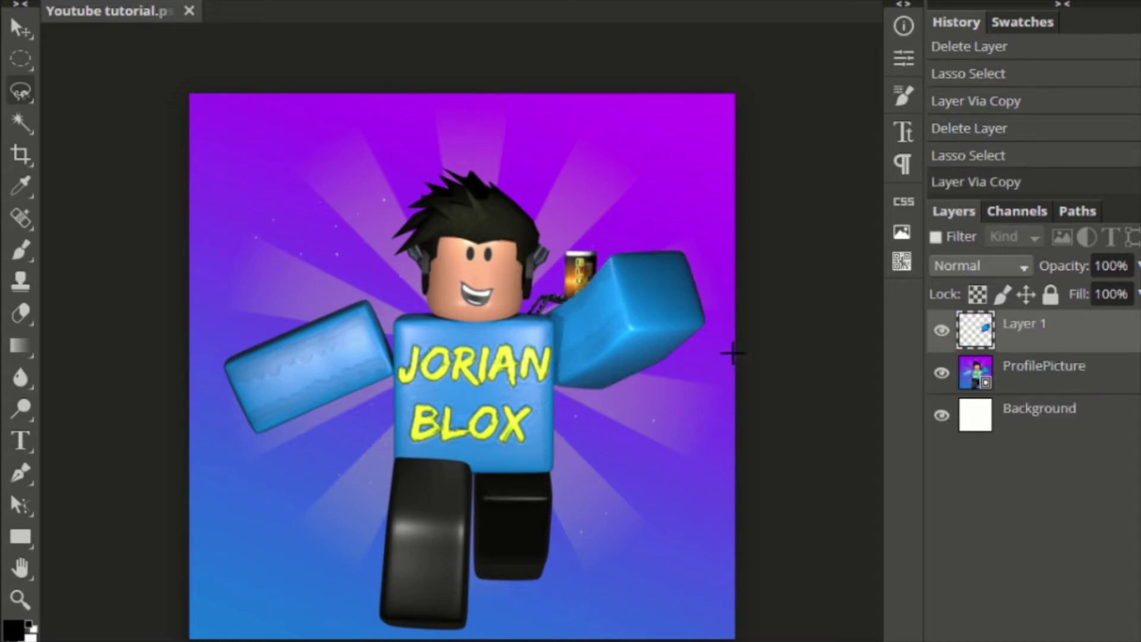
key(ctrl+z)
key(ctrl+j)
key(v)
drag(590, 338, 320, 206)
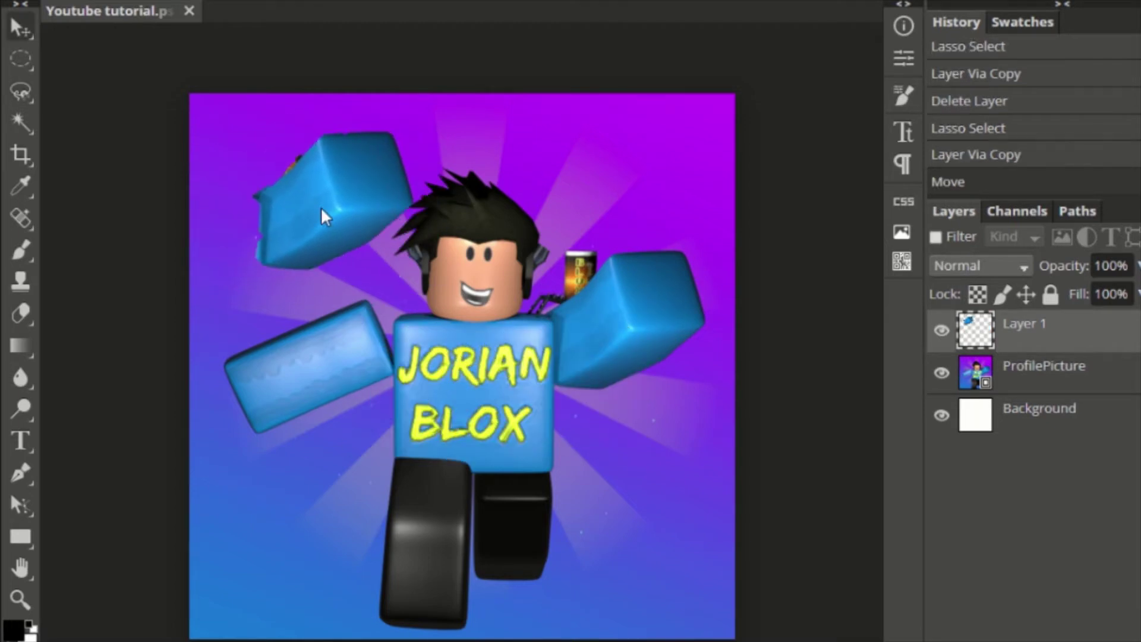
key(ctrl+z)
key(ctrl+z)
key(ctrl+z)
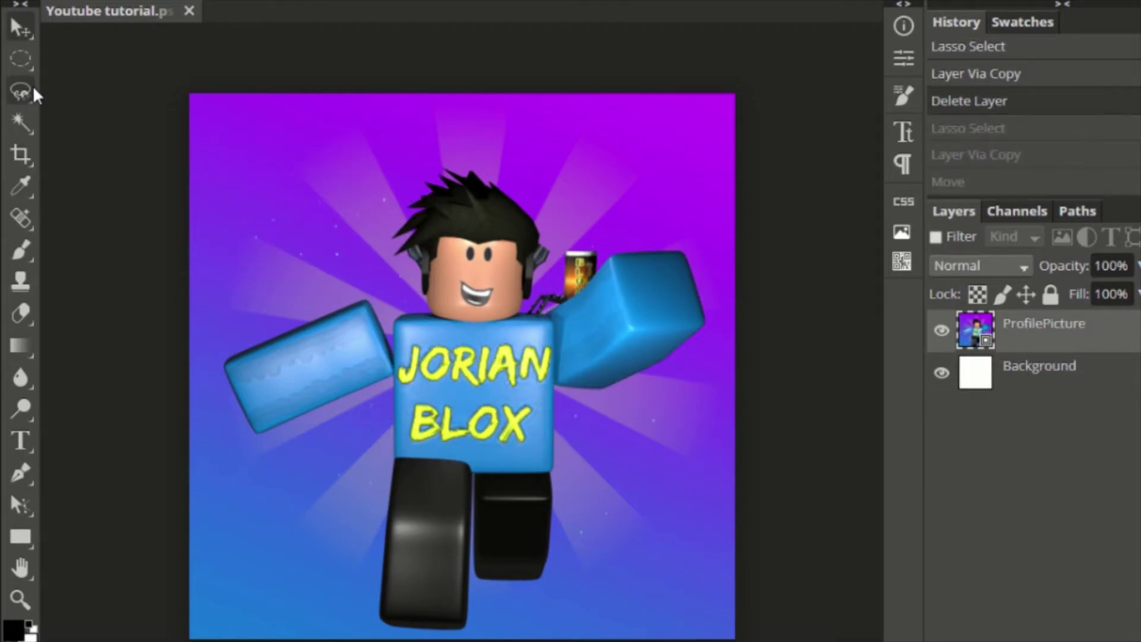
Step: Trial-select the dark hair with the Magic Wand, undo it, then build up a face selection
click(20, 122)
click(495, 265)
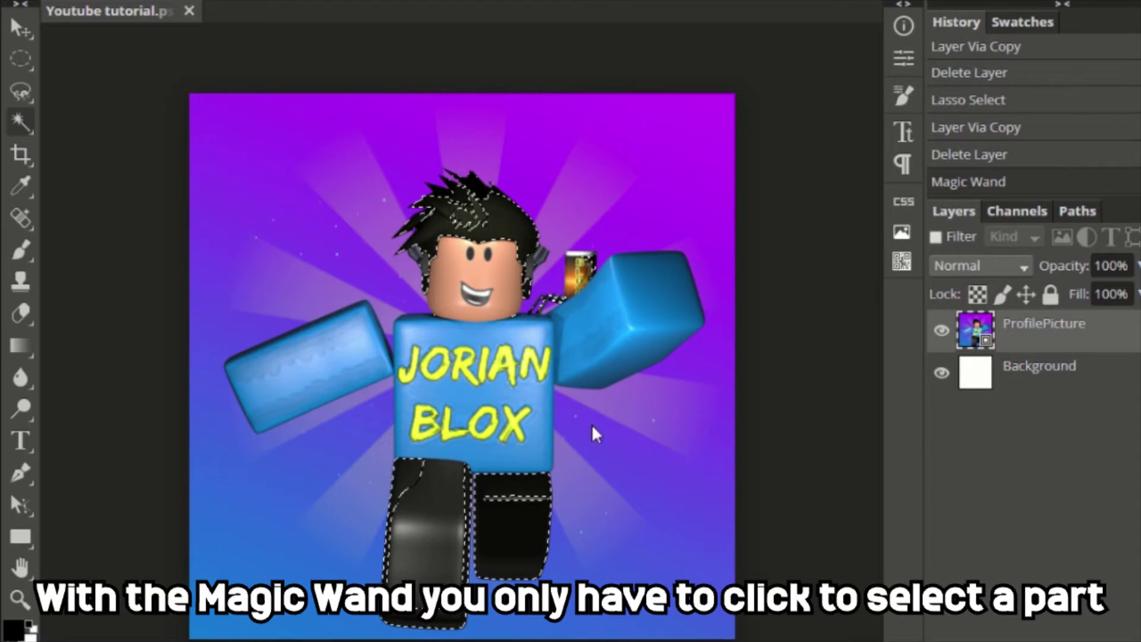
key(ctrl+z)
click(481, 266)
shift+click(498, 312)
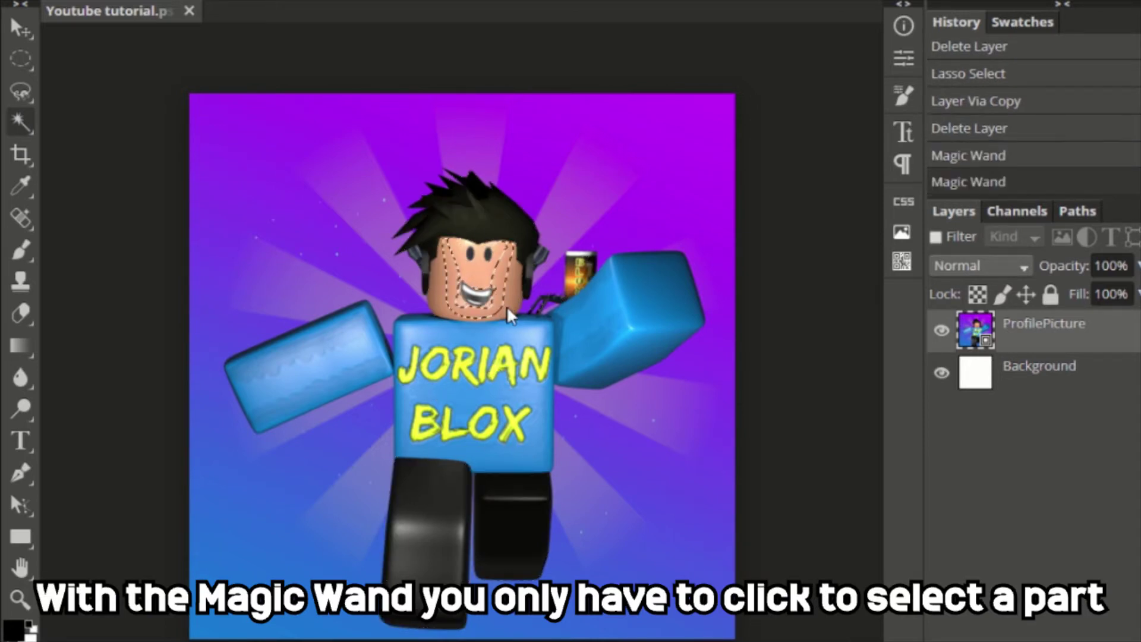
shift+click(516, 295)
shift+click(438, 286)
shift+click(473, 271)
shift+click(486, 296)
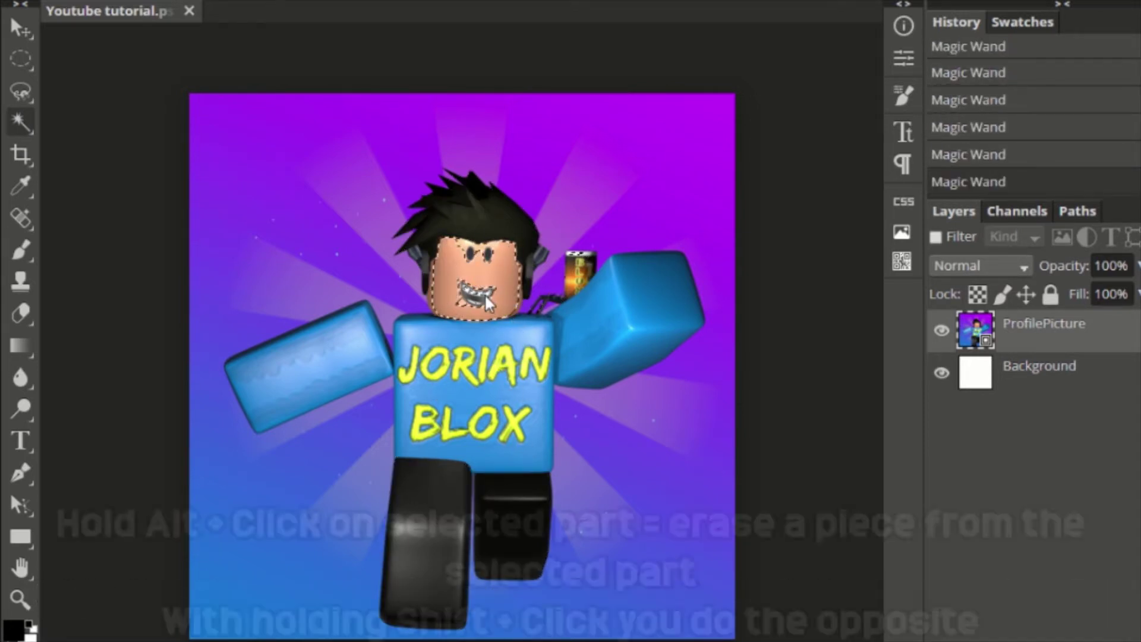
shift+click(479, 245)
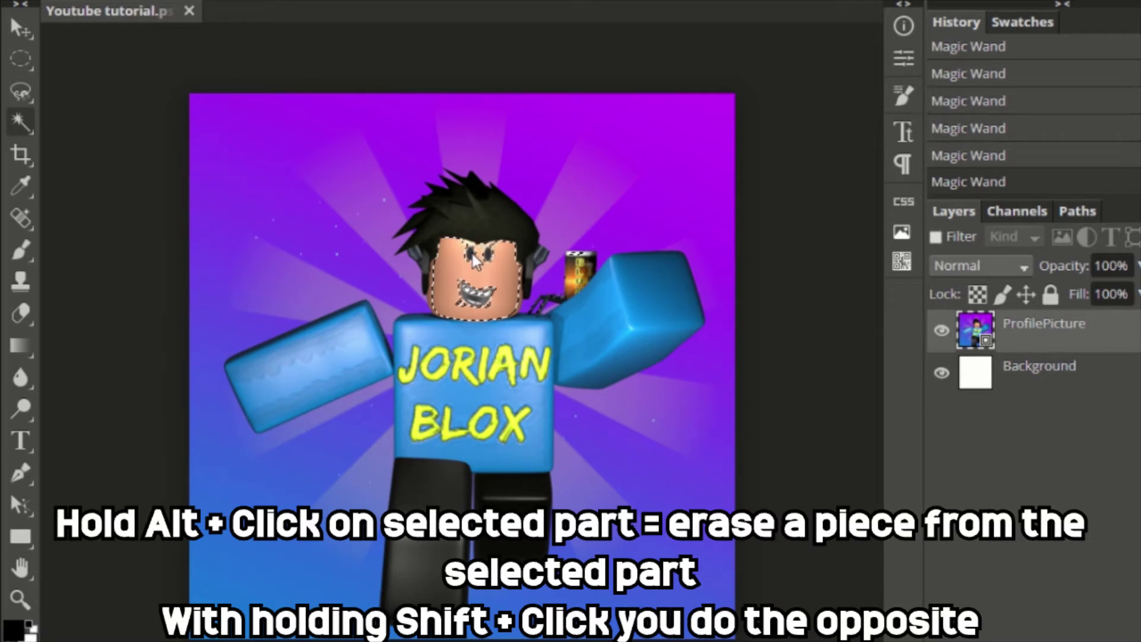
Step: Subtract parts of the face, undo all face selections, and show the other selection tools
alt+click(475, 277)
alt+click(449, 287)
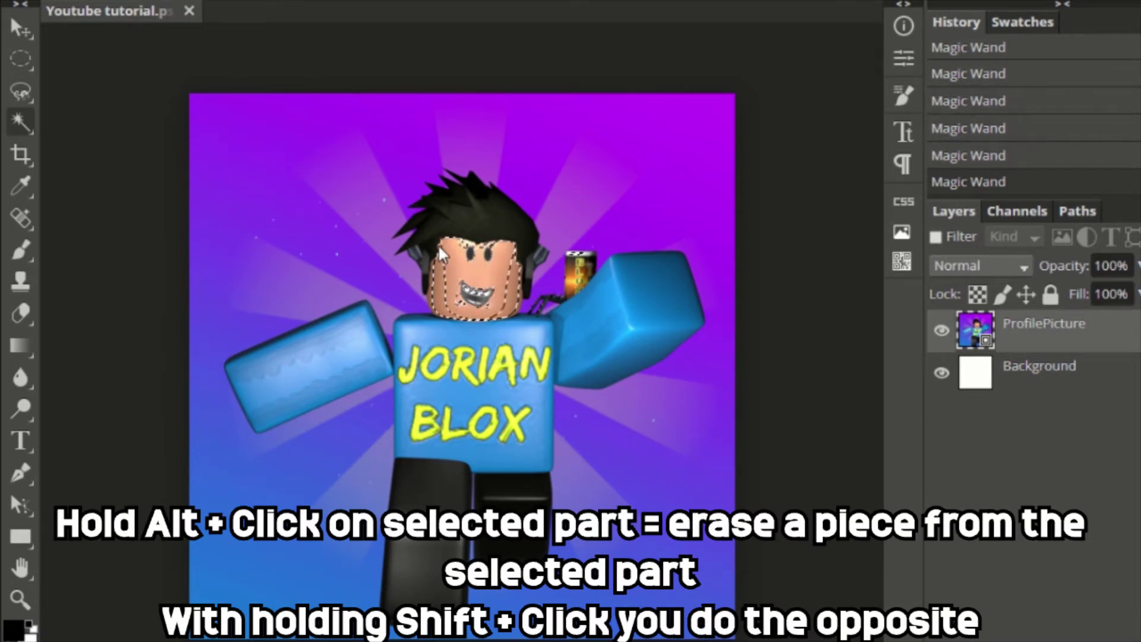
key(ctrl+z)
key(ctrl+z)
key(ctrl+z)
key(ctrl+z)
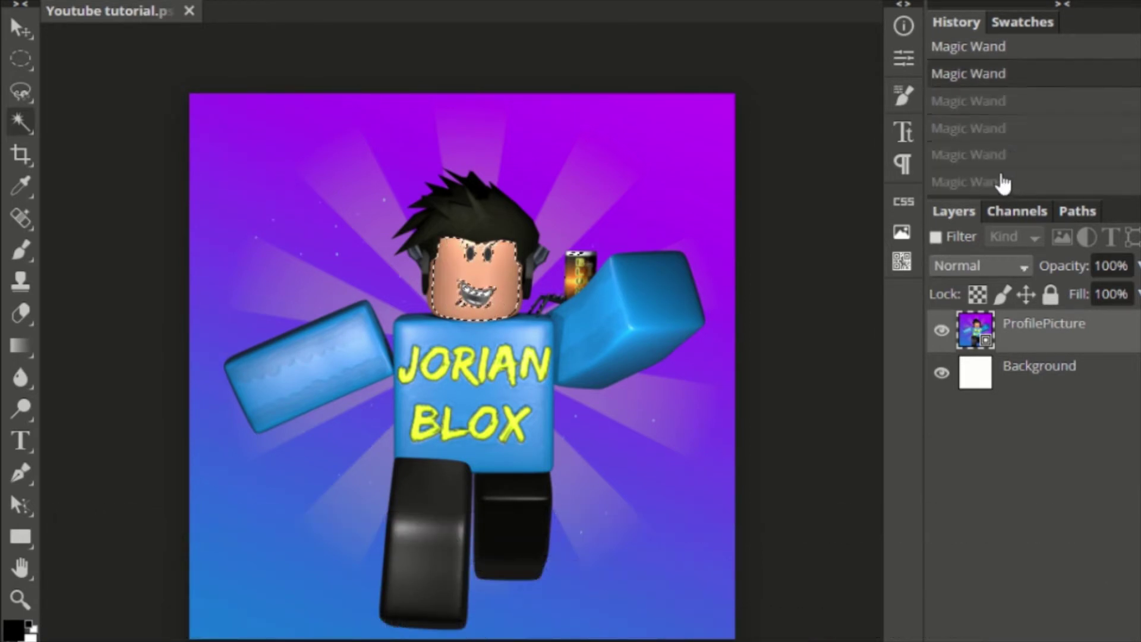
key(ctrl+z)
key(ctrl+z)
right_click(21, 122)
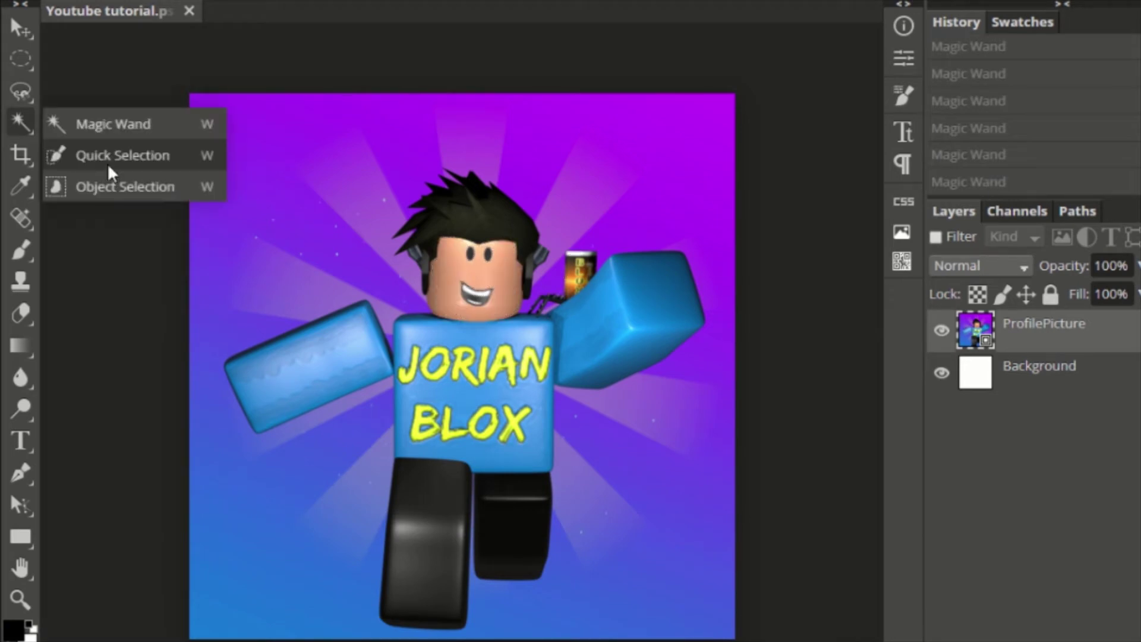
click(110, 164)
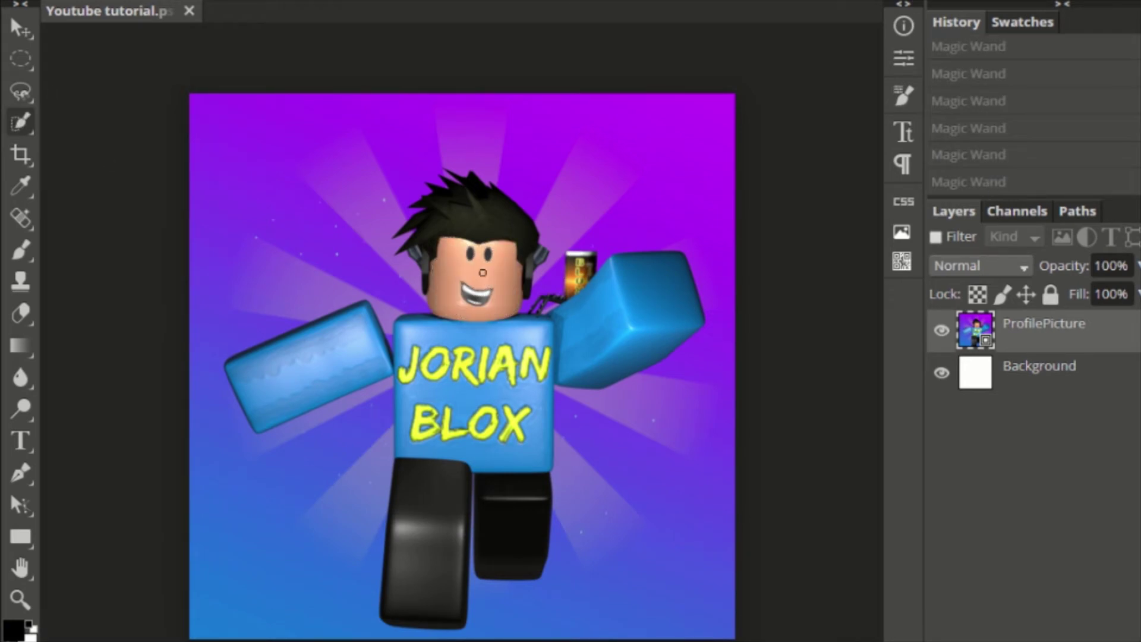
click(475, 260)
drag(489, 246, 434, 340)
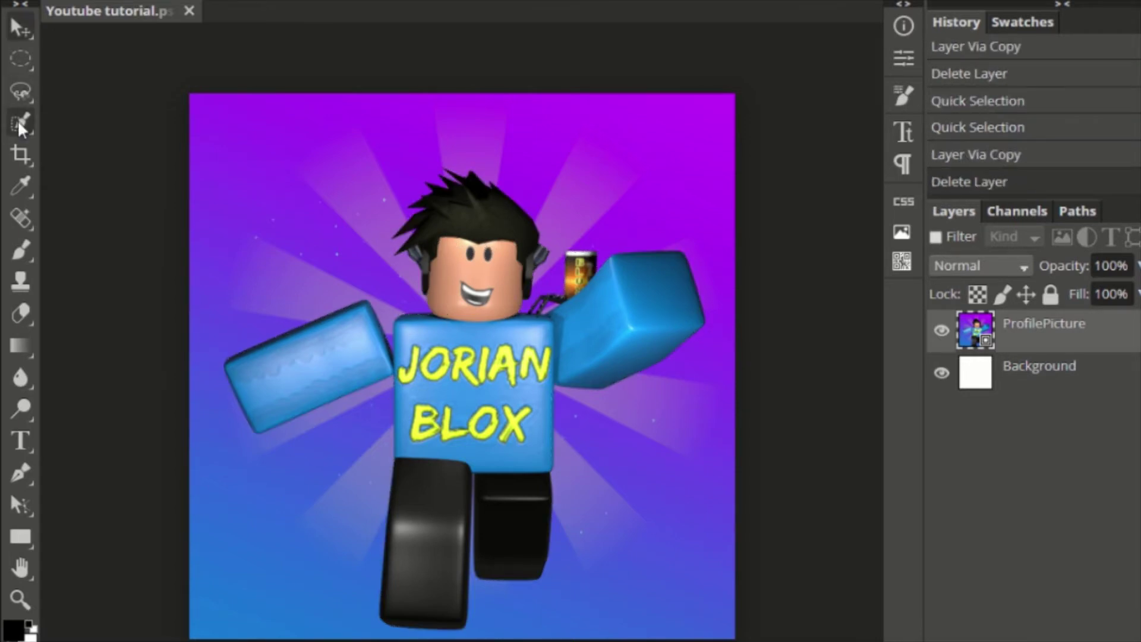
right_click(21, 122)
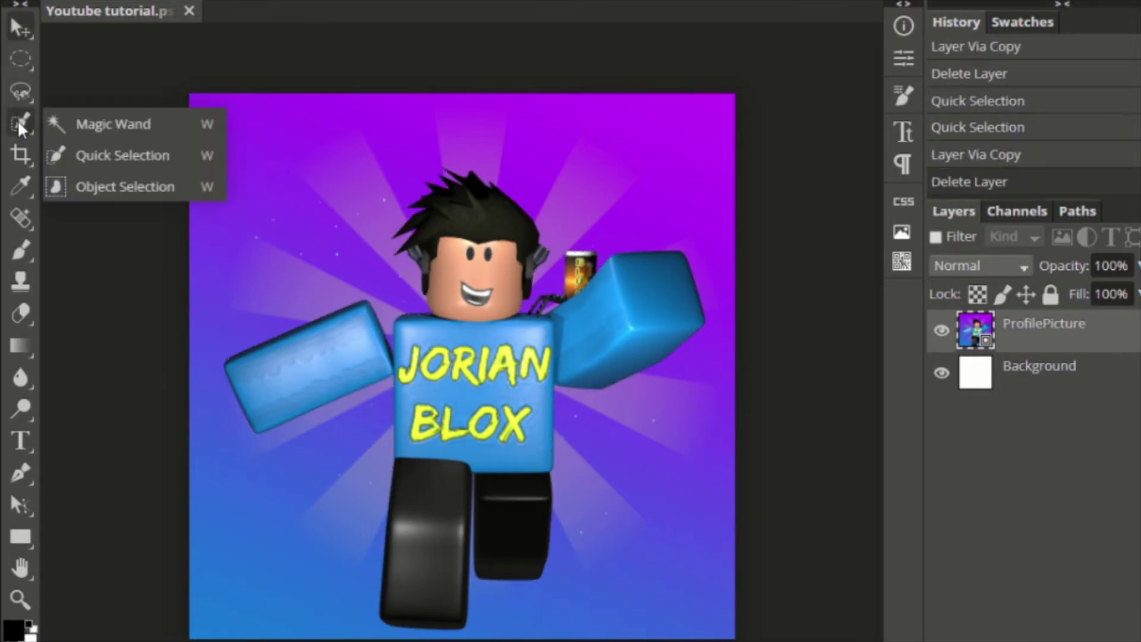
click(109, 186)
drag(381, 169, 565, 324)
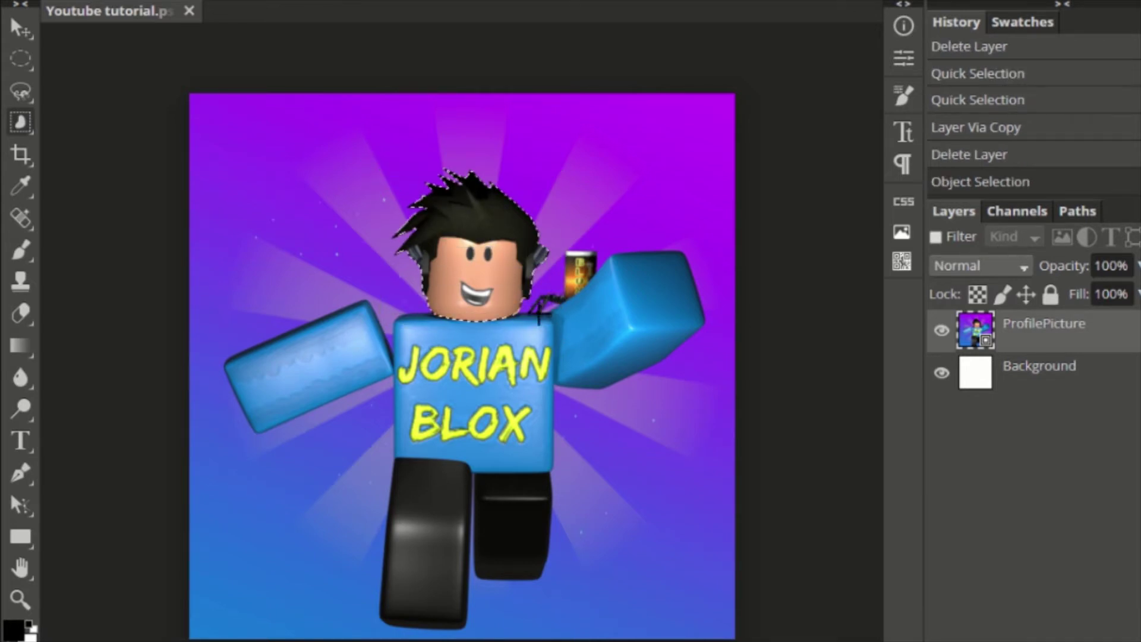
key(ctrl+j)
click(942, 373)
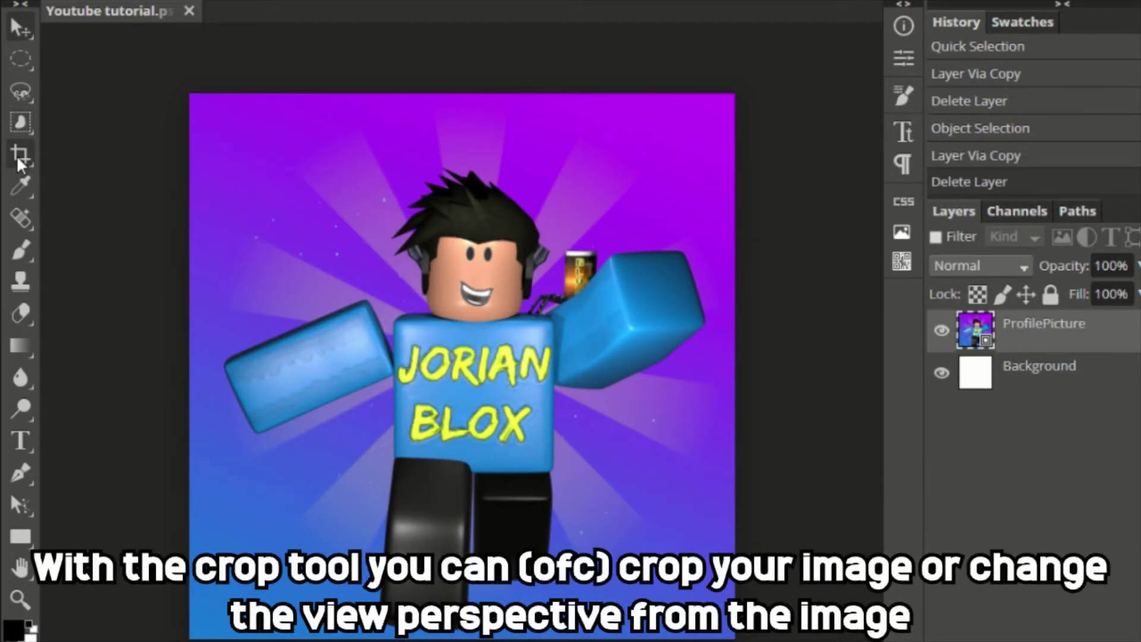
Step: Try a regular square crop around the character, apply it, then undo it
click(20, 154)
drag(189, 92, 254, 110)
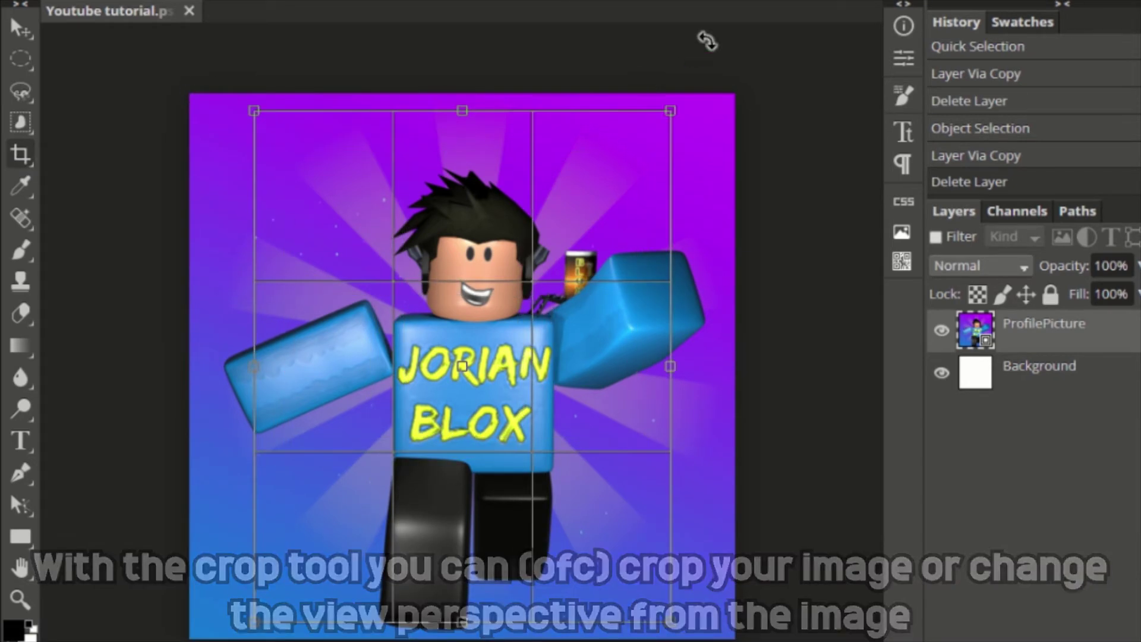
key(Escape)
click(21, 29)
click(21, 154)
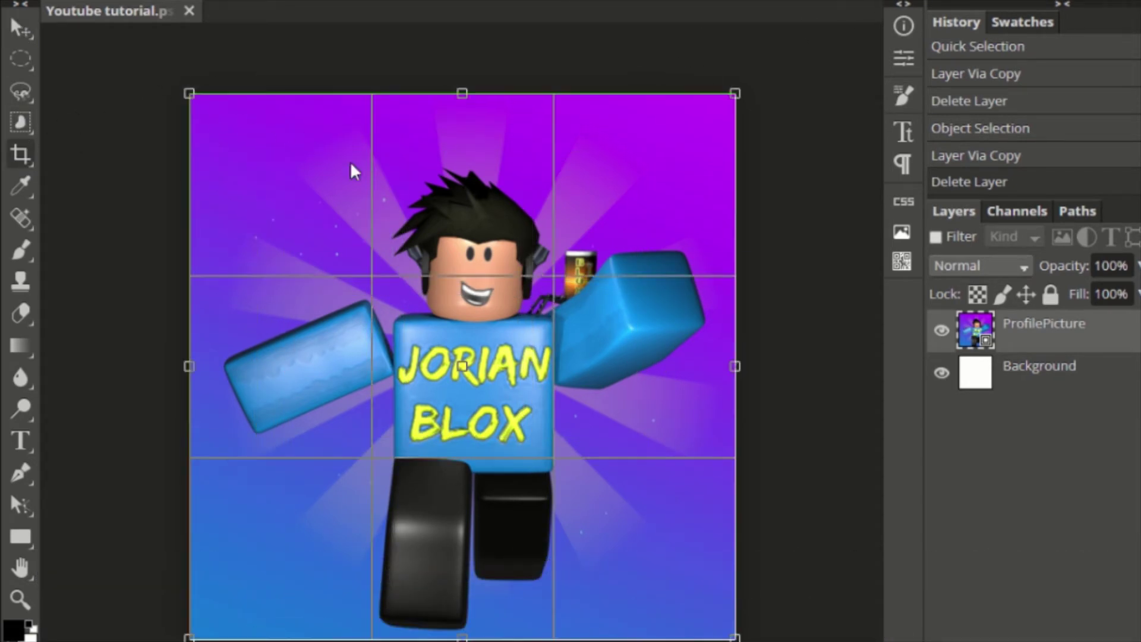
drag(189, 94, 238, 137)
drag(428, 302, 405, 273)
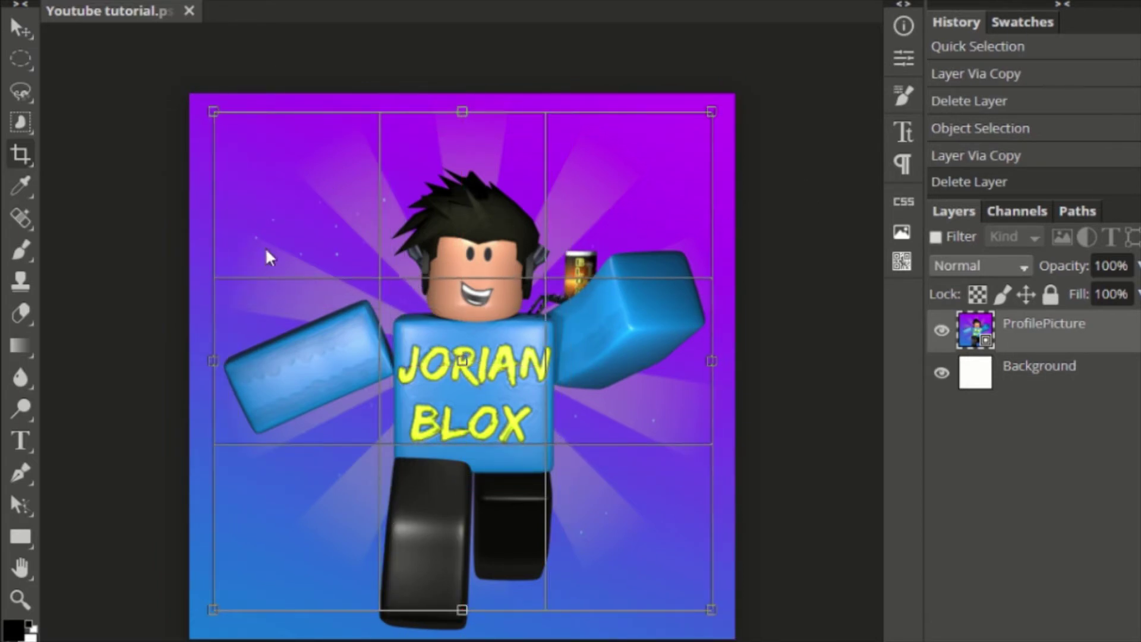
key(Return)
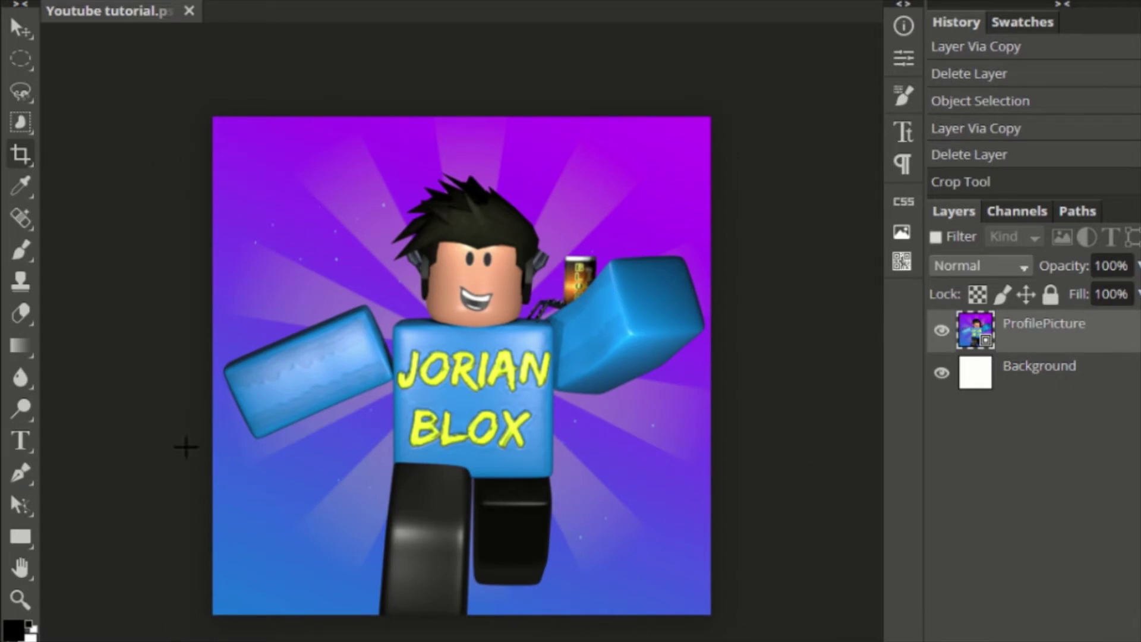
key(ctrl+z)
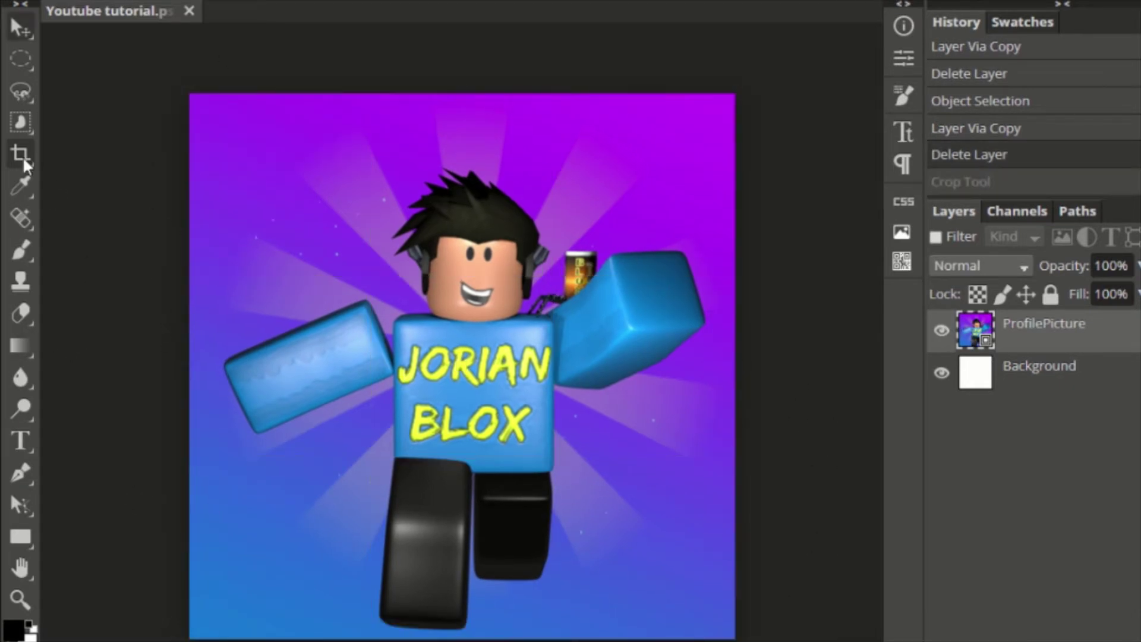
Step: Perspective-crop by pulling the top-left and bottom-left corners inward, then undo it
right_click(21, 154)
click(163, 192)
drag(189, 94, 240, 132)
drag(189, 639, 213, 573)
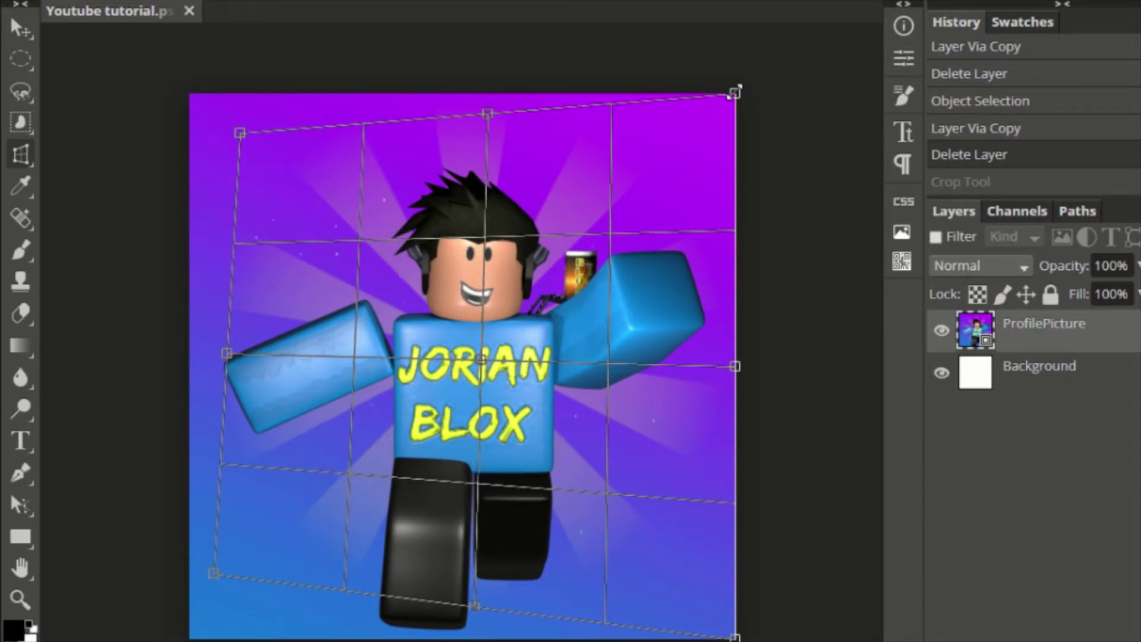
key(Return)
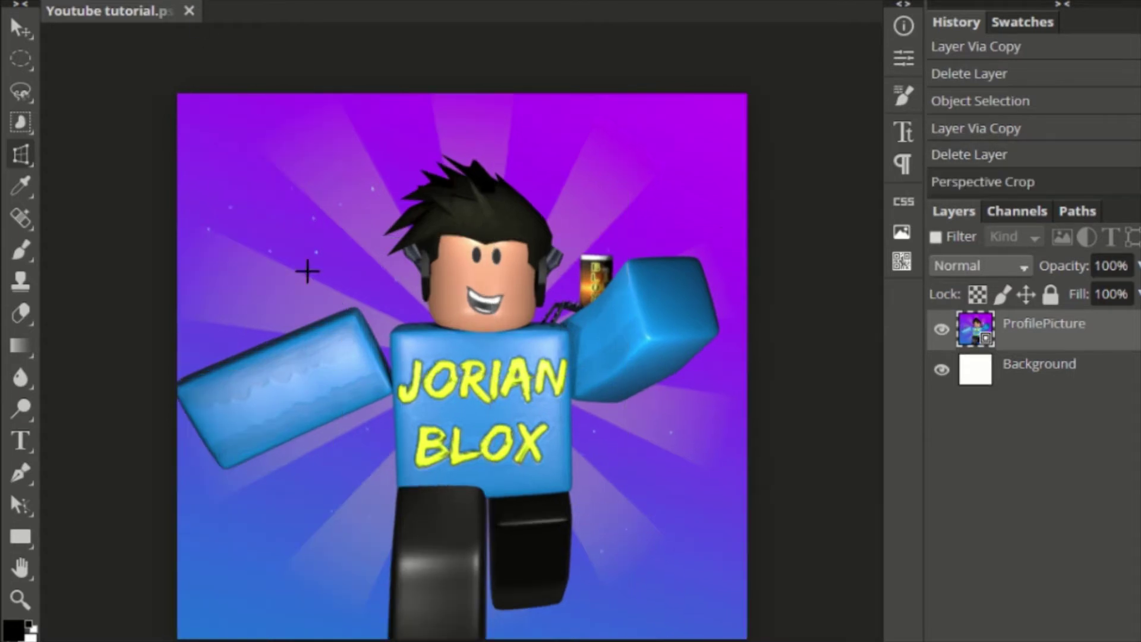
key(ctrl+z)
Step: Skew the left corners of the perspective crop grid again, commit it, then undo
drag(194, 101, 237, 217)
drag(189, 638, 218, 559)
click(690, 3)
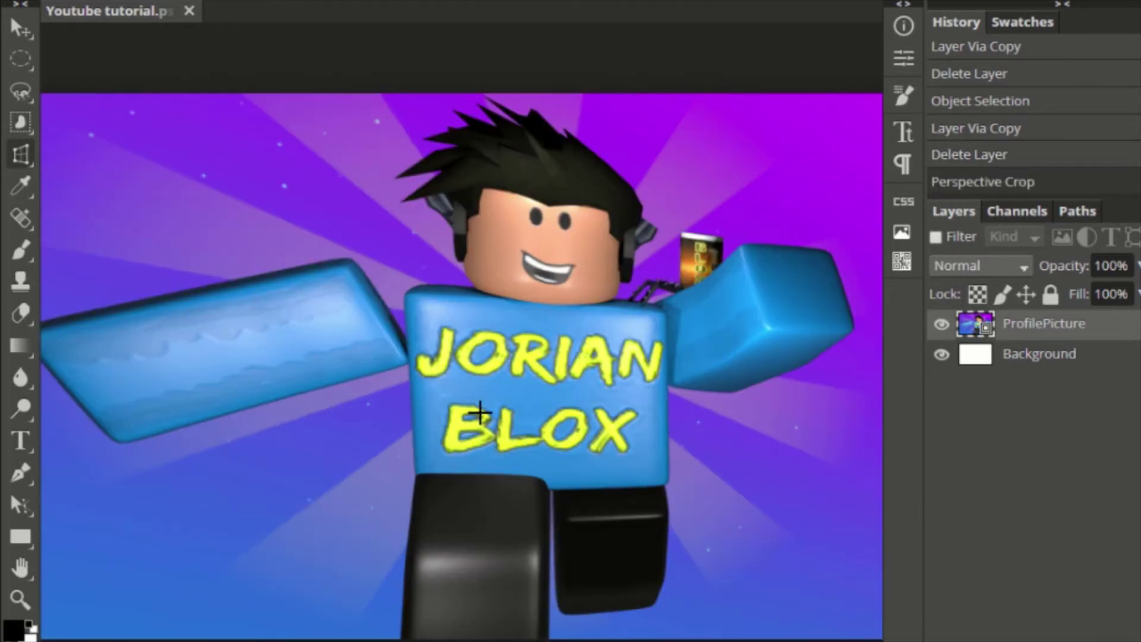
key(ctrl+z)
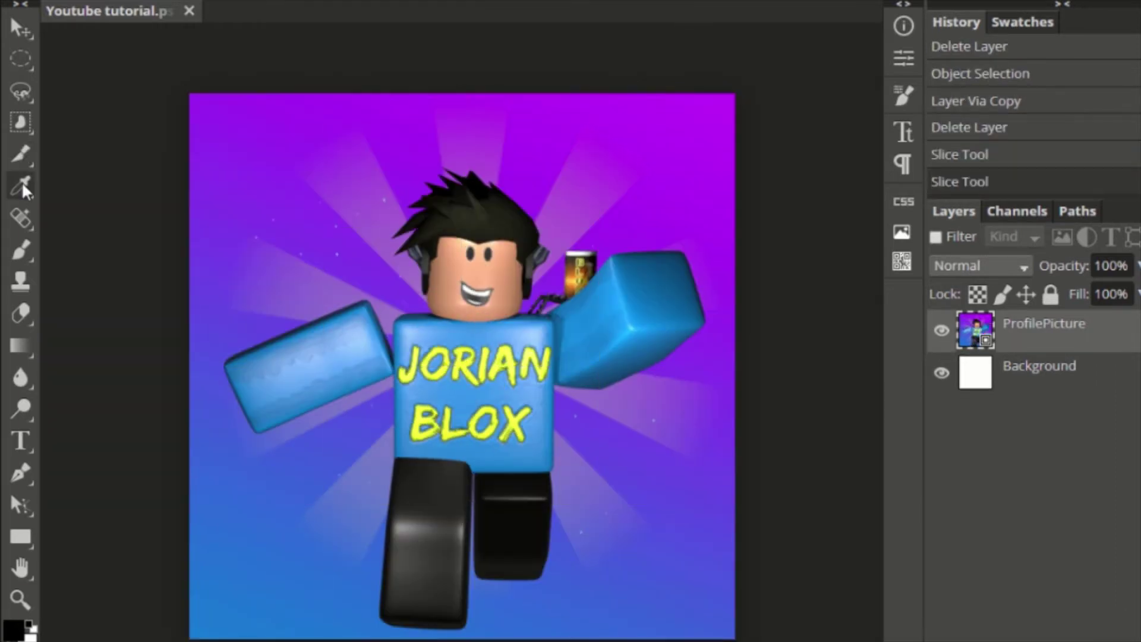
Step: Sample the yellow JORIAN shirt lettering with the Eyedropper as the foreground colour
right_click(24, 186)
click(18, 189)
click(19, 188)
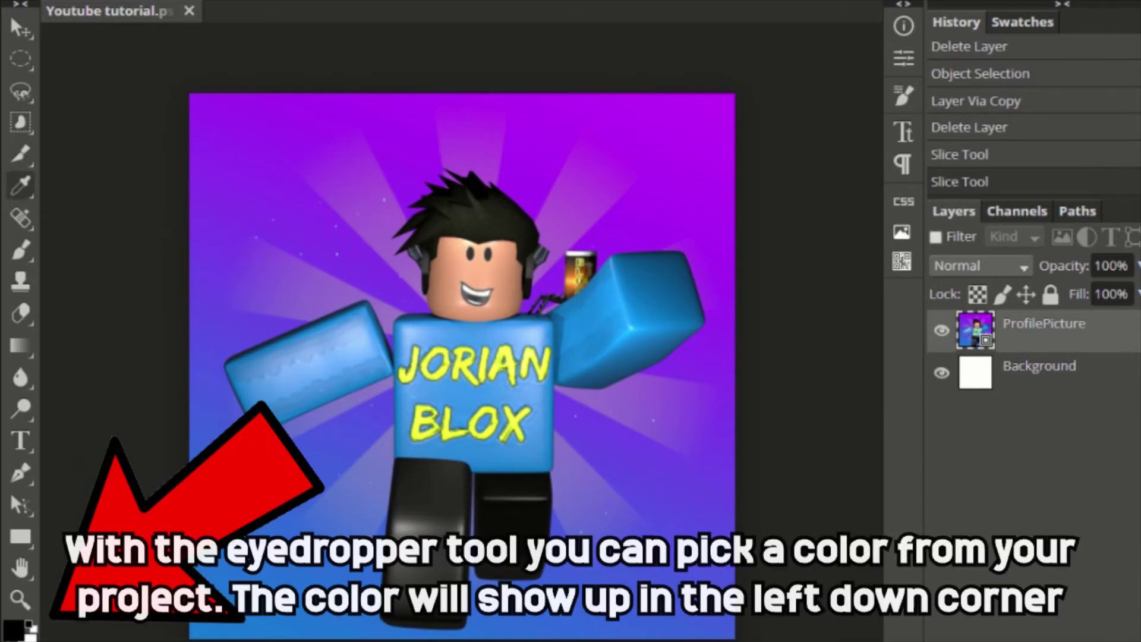
drag(306, 377, 328, 354)
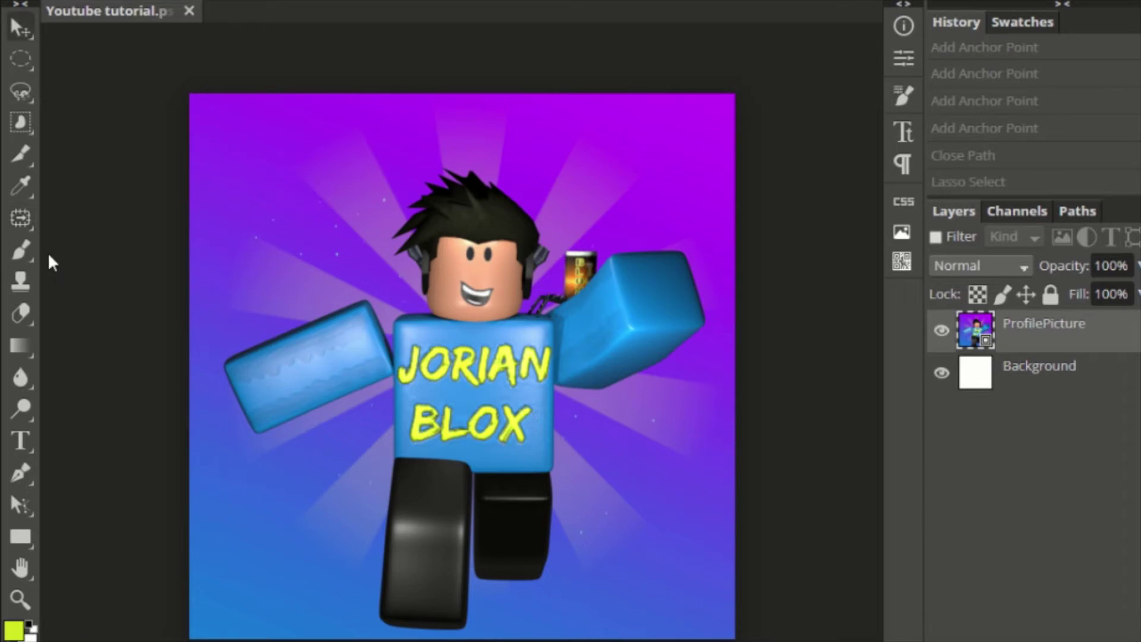
Step: Paint a yellow test stroke on the picture layer with the Brush, then undo it
key(b)
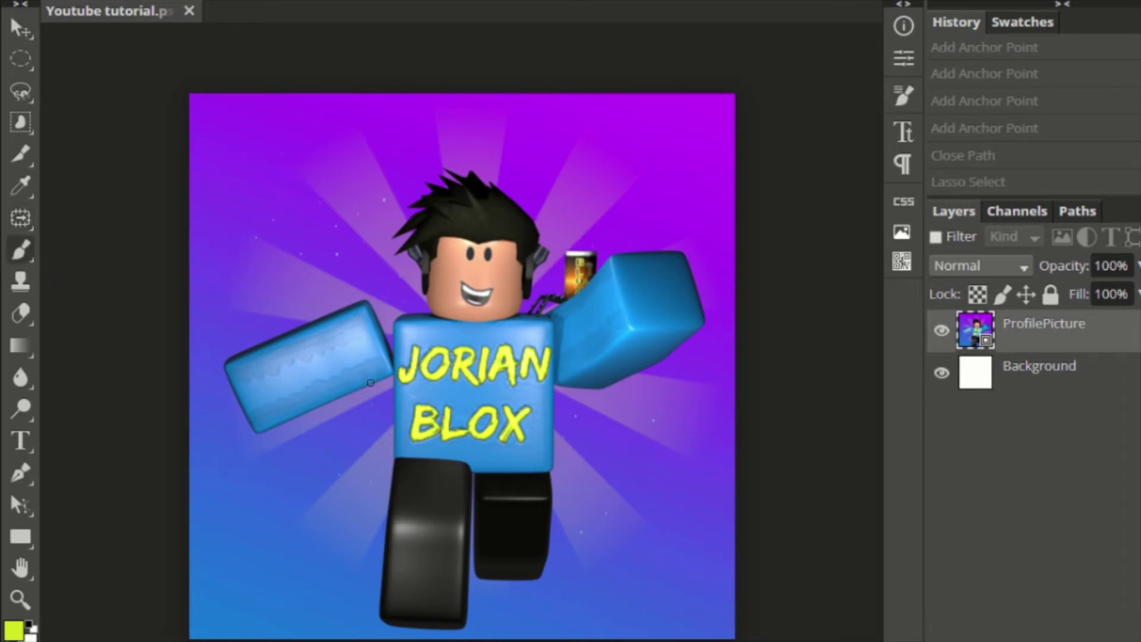
click(222, 299)
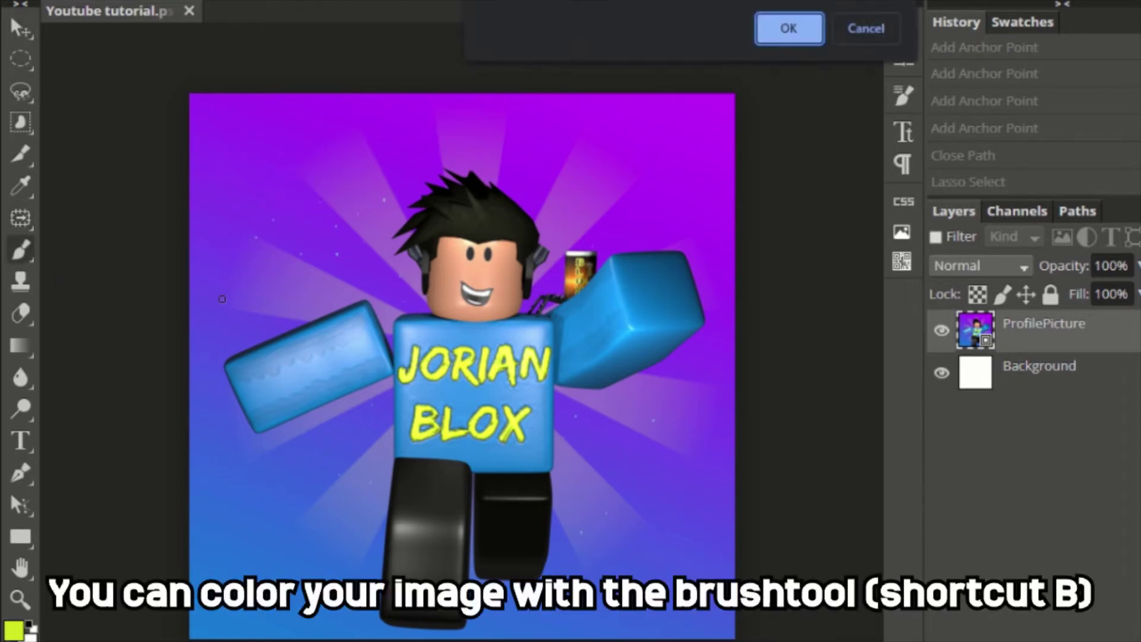
click(788, 31)
mouse_move(279, 268)
mouse_down()
mouse_move(414, 167)
mouse_move(543, 141)
mouse_up()
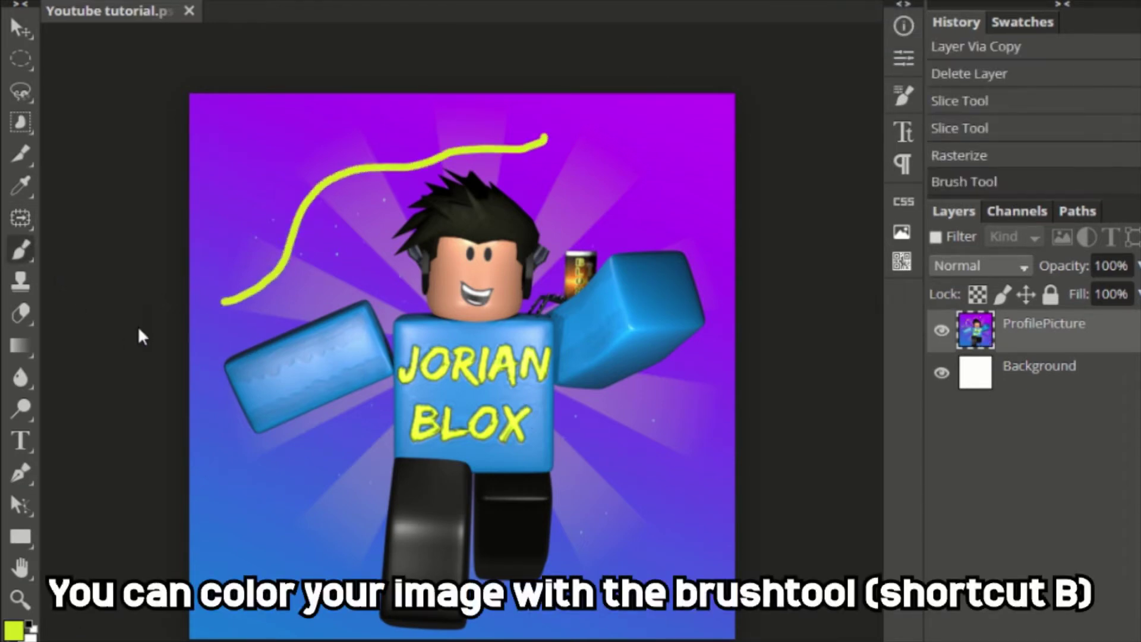
key(ctrl+z)
Step: Reset the painting colour to black and paint several test strokes, undoing them
click(29, 625)
mouse_move(256, 199)
mouse_down()
mouse_move(393, 172)
mouse_move(654, 156)
mouse_up()
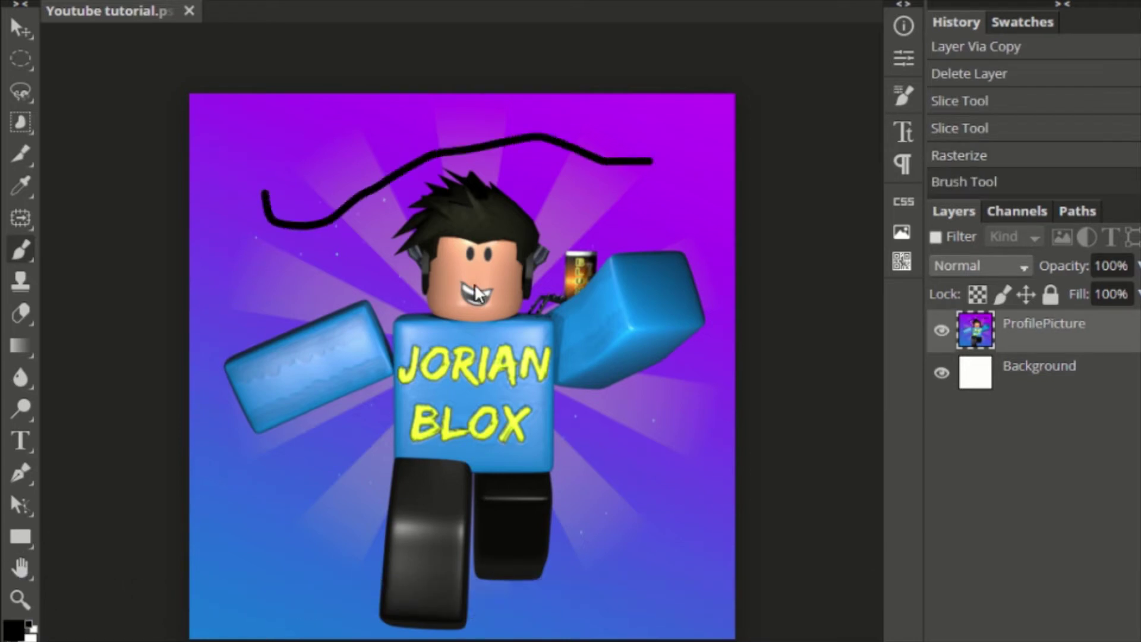
key(ctrl+z)
drag(290, 144, 291, 193)
drag(374, 149, 360, 175)
drag(268, 211, 461, 221)
key(ctrl+z)
key(ctrl+z)
key(ctrl+z)
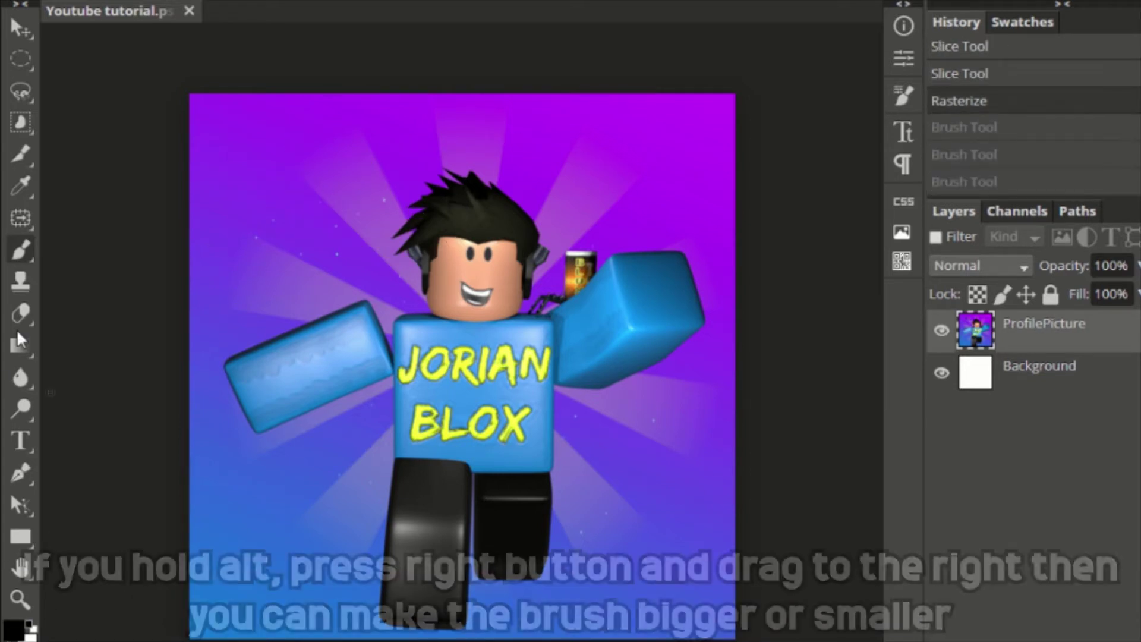
Step: Enlarge the brush, paint two black test dots beside the head, and undo them
mouse_move(271, 254)
mouse_down()
mouse_move(434, 209)
mouse_move(310, 224)
mouse_move(349, 218)
mouse_move(305, 241)
mouse_move(310, 206)
mouse_move(401, 163)
mouse_move(434, 173)
mouse_up()
click(265, 244)
click(304, 217)
key(ctrl+z)
key(ctrl+z)
key(ctrl+z)
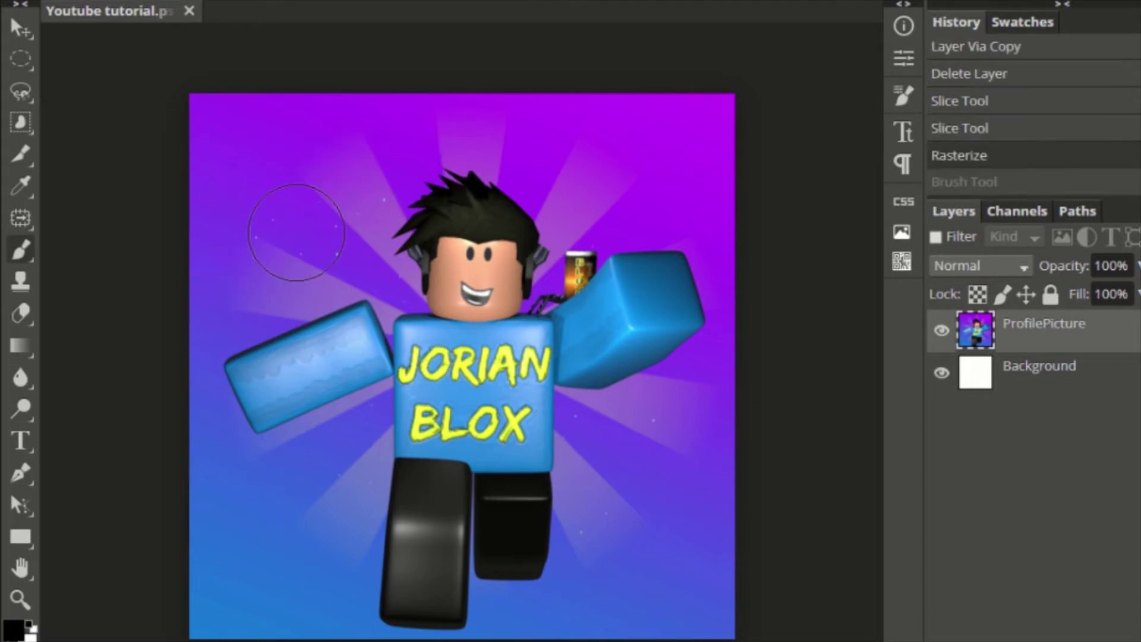
Step: Open the brush settings, paint thick and thin black test strokes, then undo
right_click(296, 232)
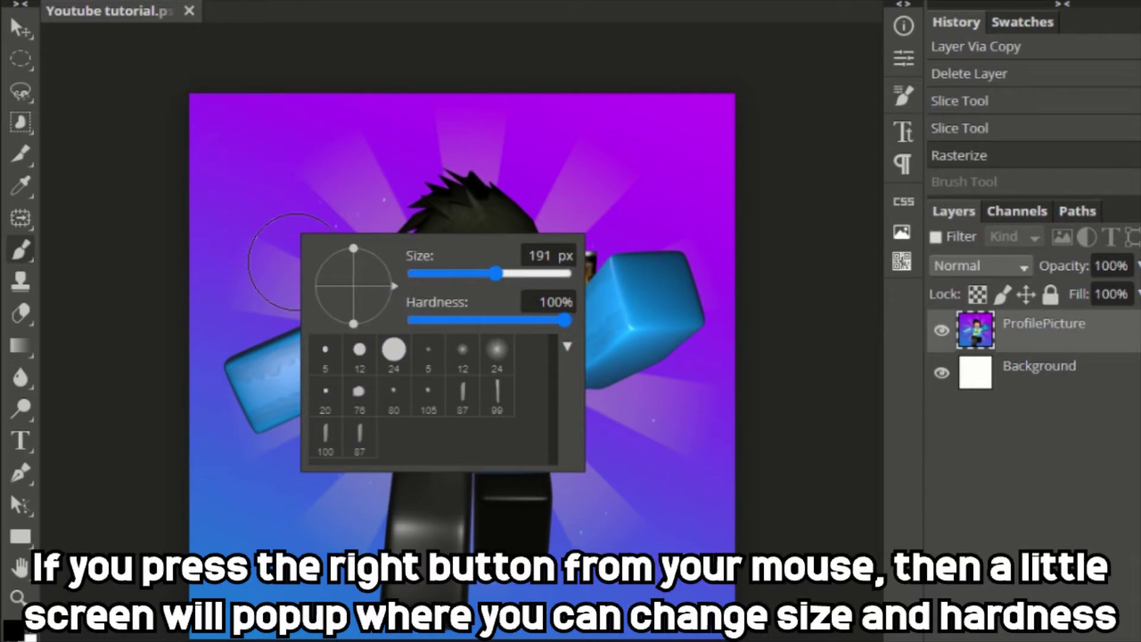
drag(263, 195, 444, 150)
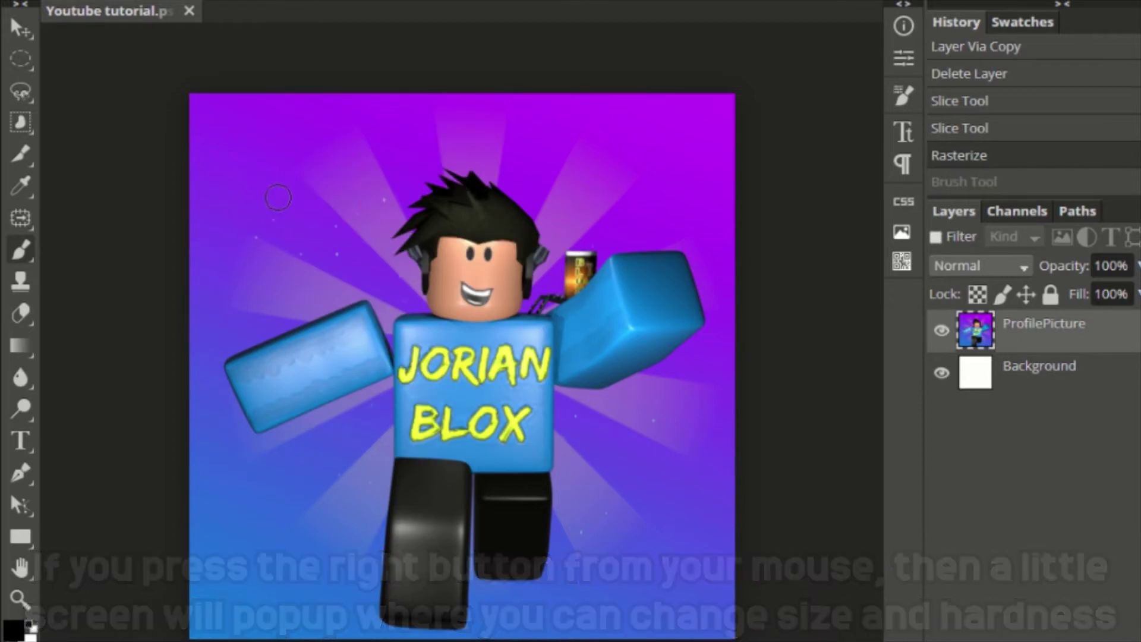
mouse_move(279, 197)
mouse_down()
mouse_move(485, 141)
mouse_move(532, 135)
mouse_up()
key(ctrl+z)
Step: Lower brush hardness to 0%, then paint and undo two soft test strokes
right_click(296, 200)
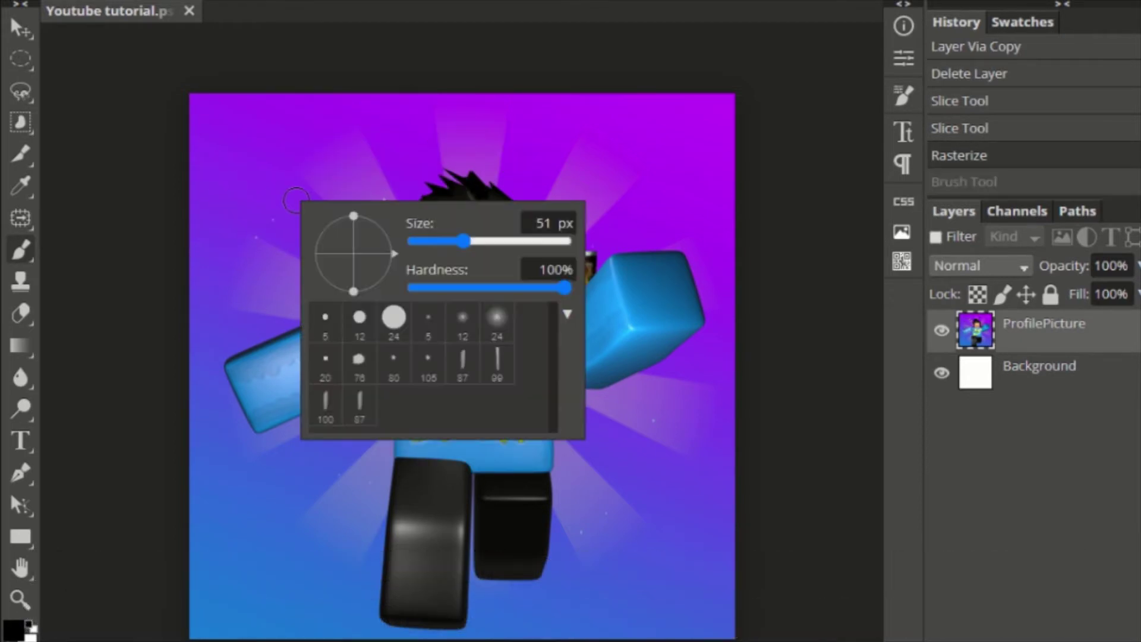
click(508, 288)
drag(508, 288, 408, 287)
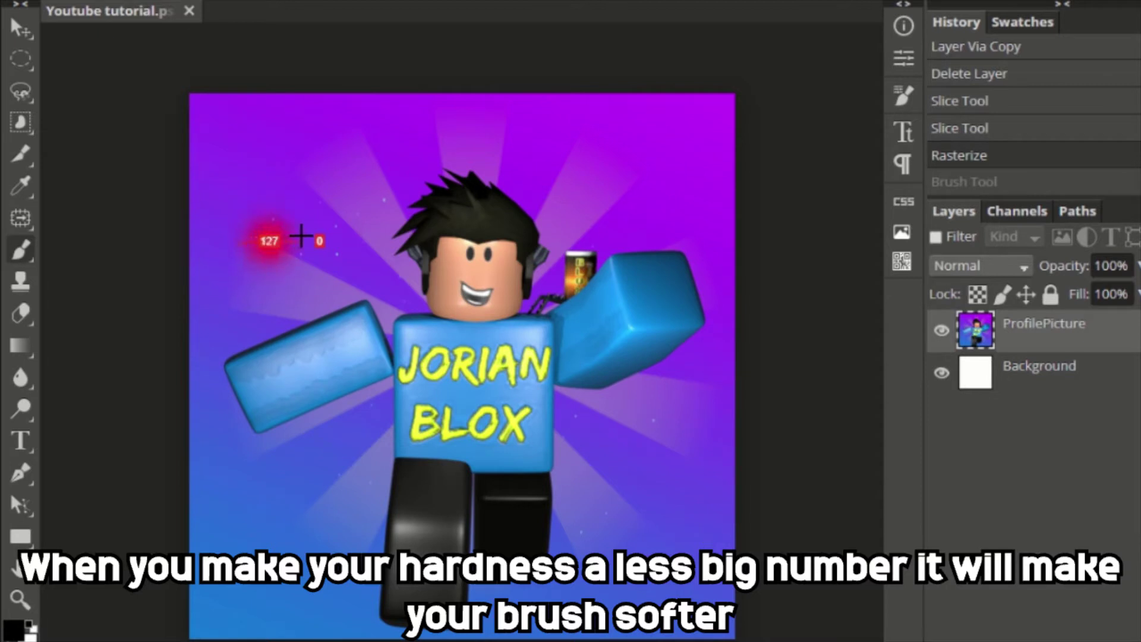
mouse_move(381, 178)
mouse_down()
mouse_move(371, 247)
mouse_move(288, 271)
mouse_move(266, 156)
mouse_move(240, 124)
mouse_move(386, 127)
mouse_up()
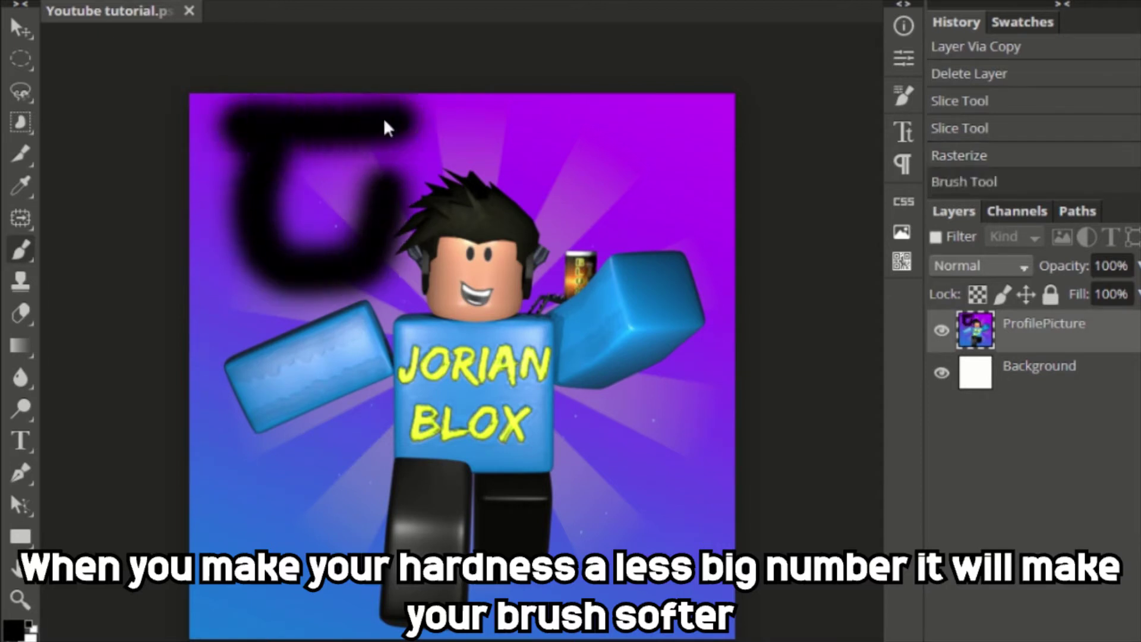
key(ctrl+z)
drag(247, 172, 256, 315)
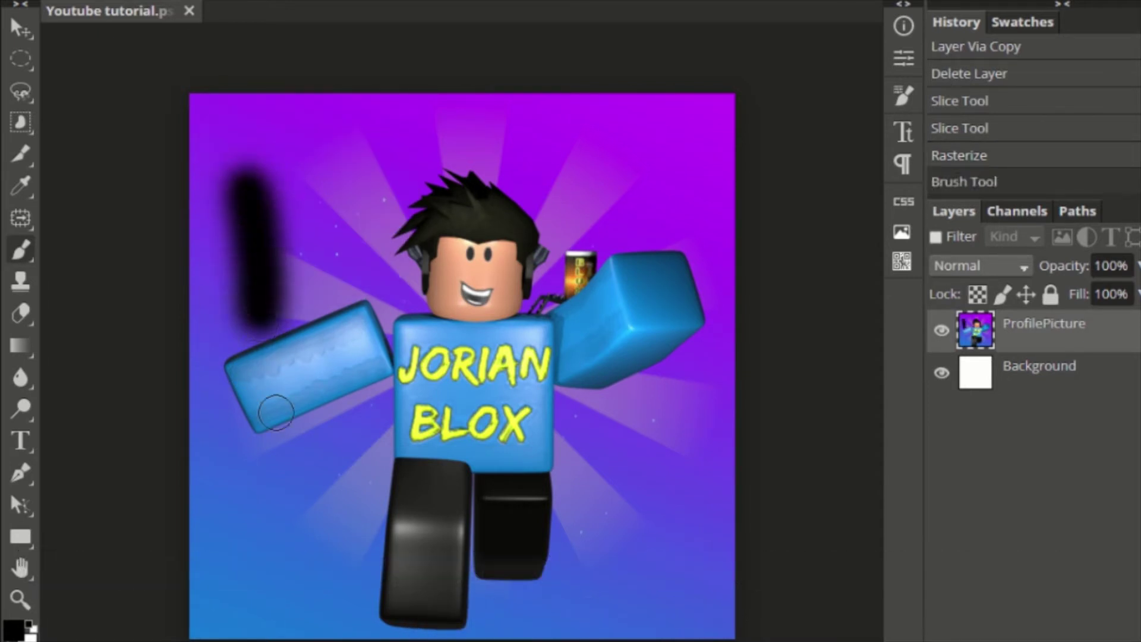
key(ctrl+z)
click(22, 314)
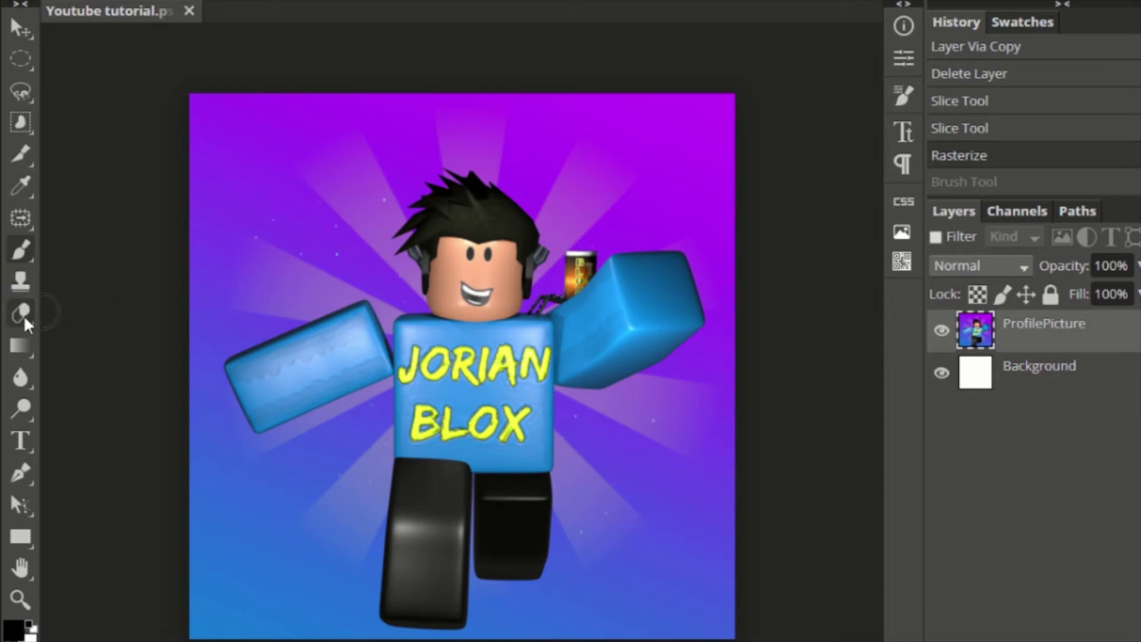
Step: Erase a band across the picture with the Eraser, then undo it
drag(303, 257, 344, 256)
mouse_move(264, 246)
mouse_down()
mouse_move(451, 210)
mouse_move(609, 217)
mouse_up()
key(ctrl+z)
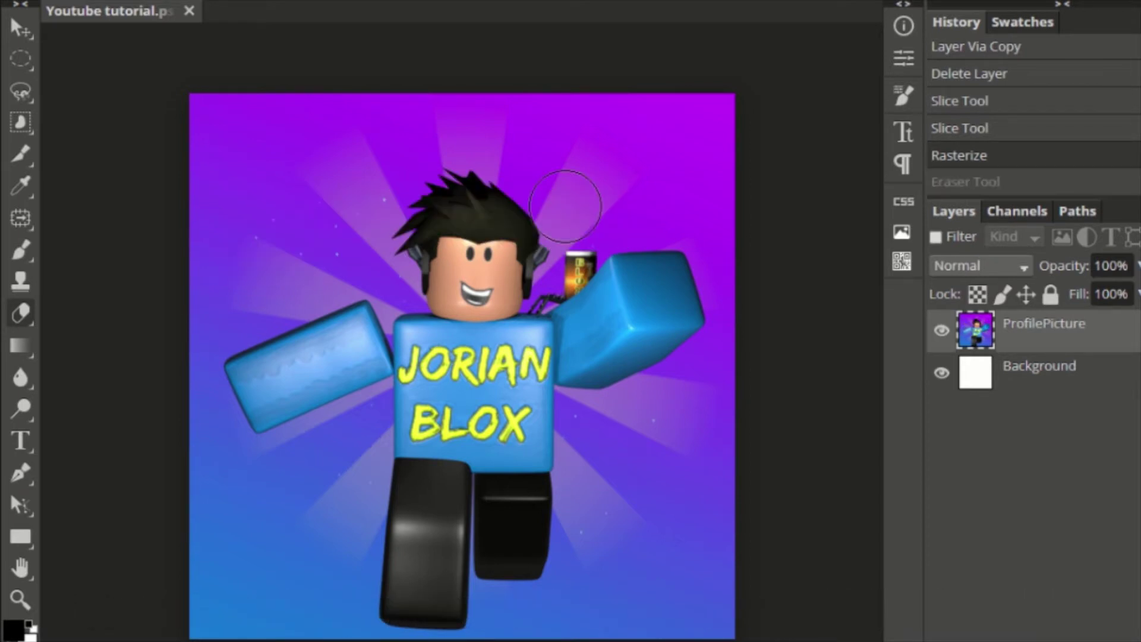
Step: Try the Background Eraser around the head and arm, then undo back past rasterize and slice
right_click(17, 326)
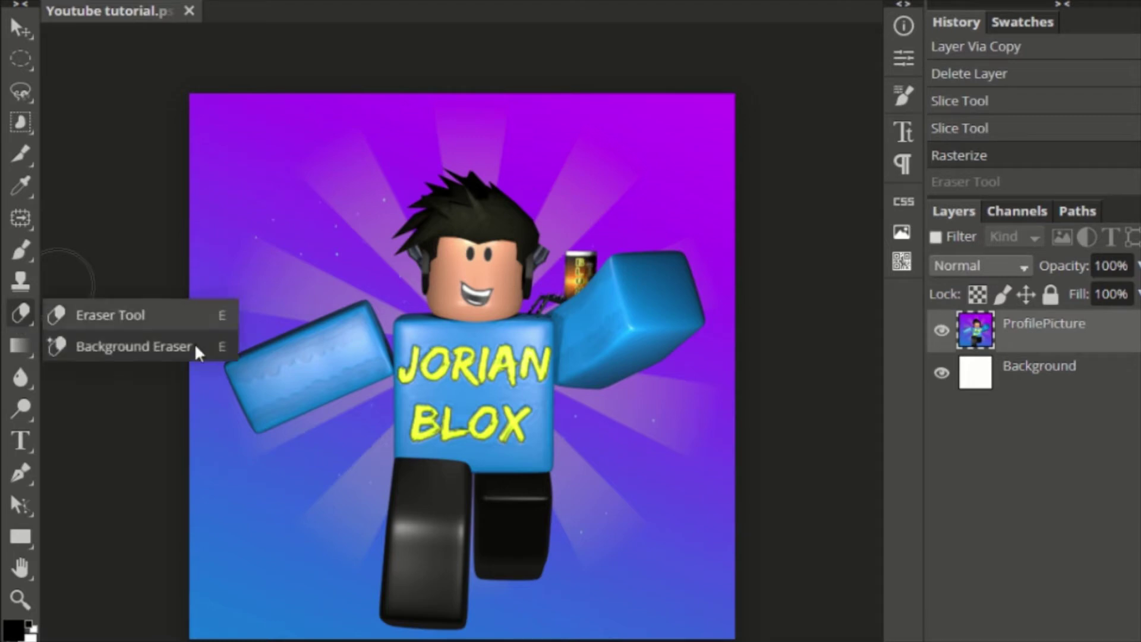
click(197, 352)
mouse_move(348, 253)
mouse_down()
mouse_move(583, 245)
mouse_move(691, 314)
mouse_move(665, 412)
mouse_move(652, 388)
mouse_move(582, 374)
mouse_move(398, 440)
mouse_move(320, 385)
mouse_move(371, 377)
mouse_move(296, 434)
mouse_move(210, 356)
mouse_move(301, 311)
mouse_move(397, 294)
mouse_move(313, 342)
mouse_move(203, 381)
mouse_move(354, 368)
mouse_up()
key(ctrl+z)
key(ctrl+z)
key(ctrl+z)
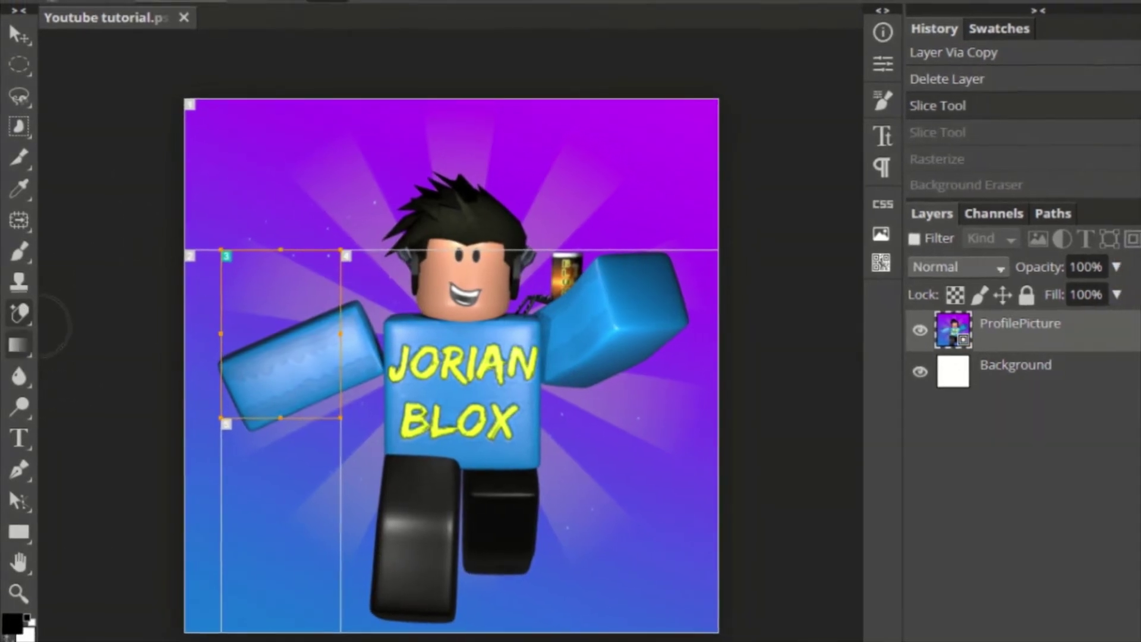
key(ctrl+z)
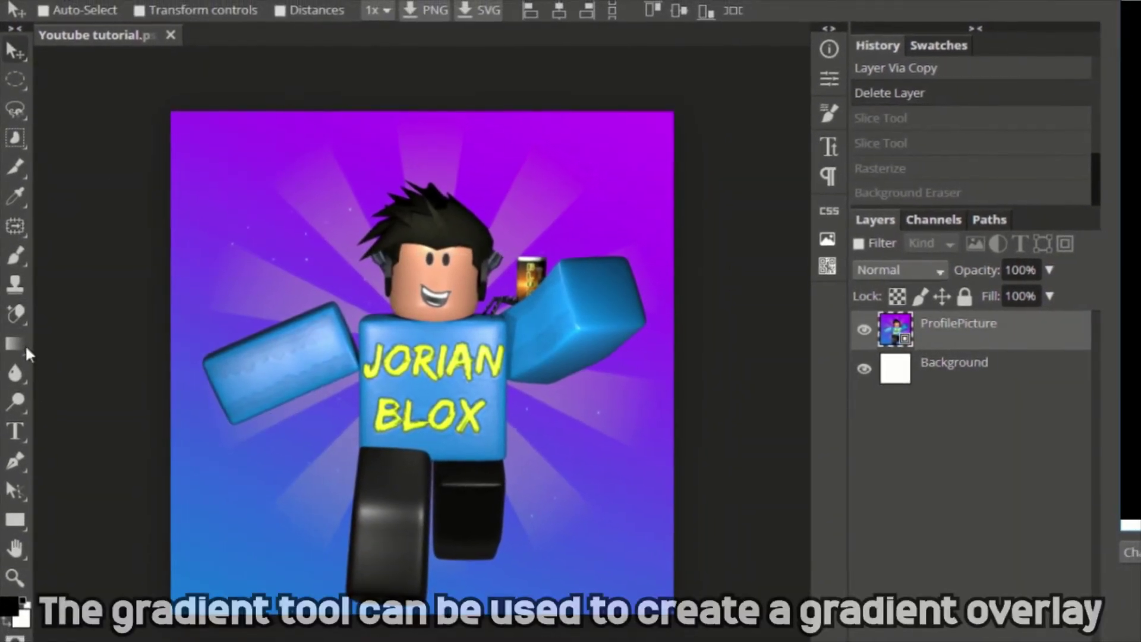
Step: Hide the ProfilePicture layer and make Background the active layer for the Gradient tool
click(860, 331)
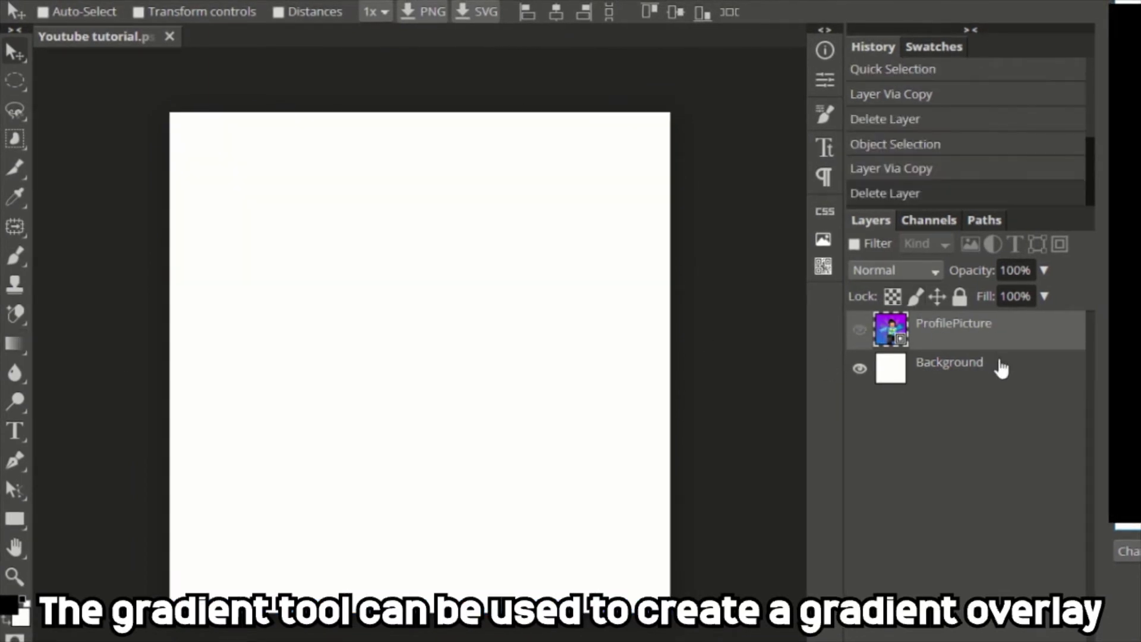
click(998, 365)
click(15, 344)
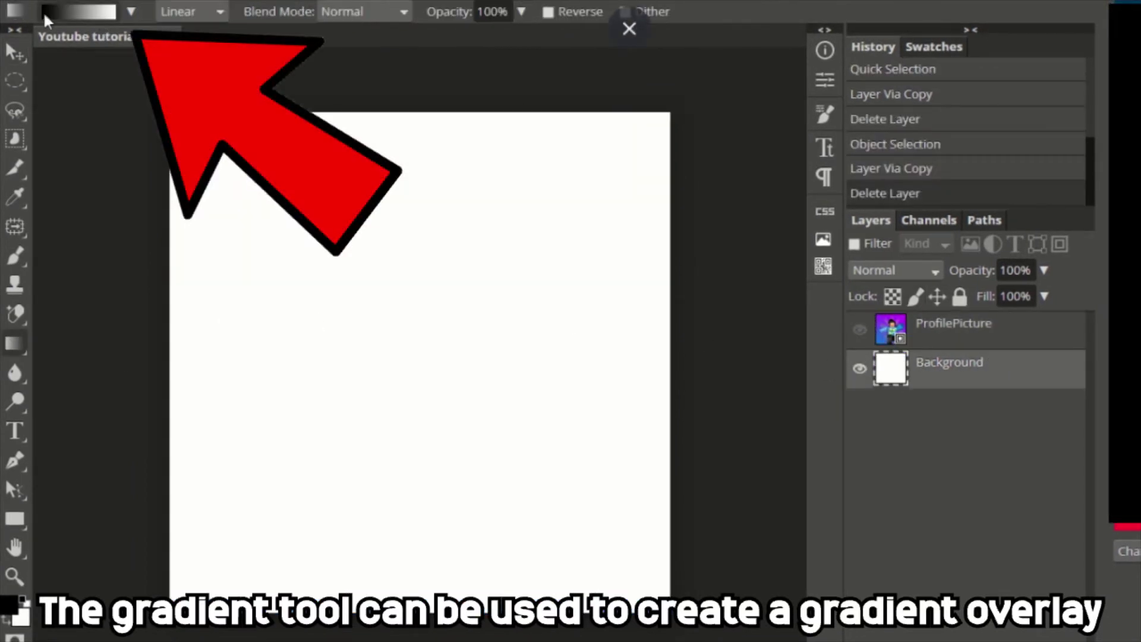
Step: Set both gradient stops to blue in the Gradient Editor
click(64, 13)
double_click(161, 351)
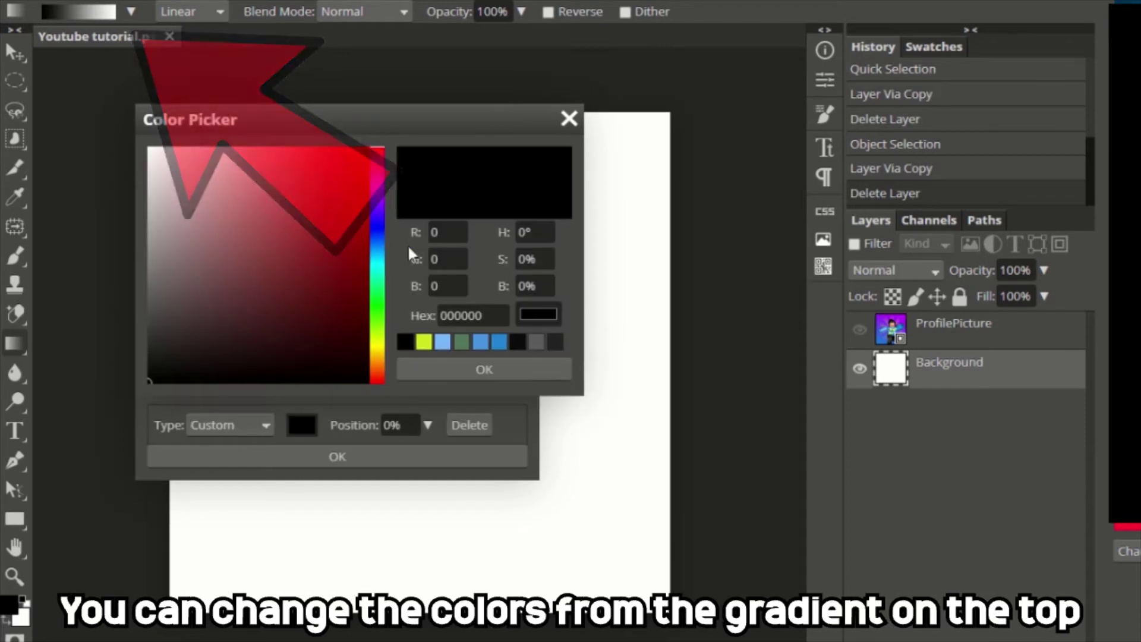
click(381, 228)
click(368, 147)
click(460, 366)
double_click(514, 349)
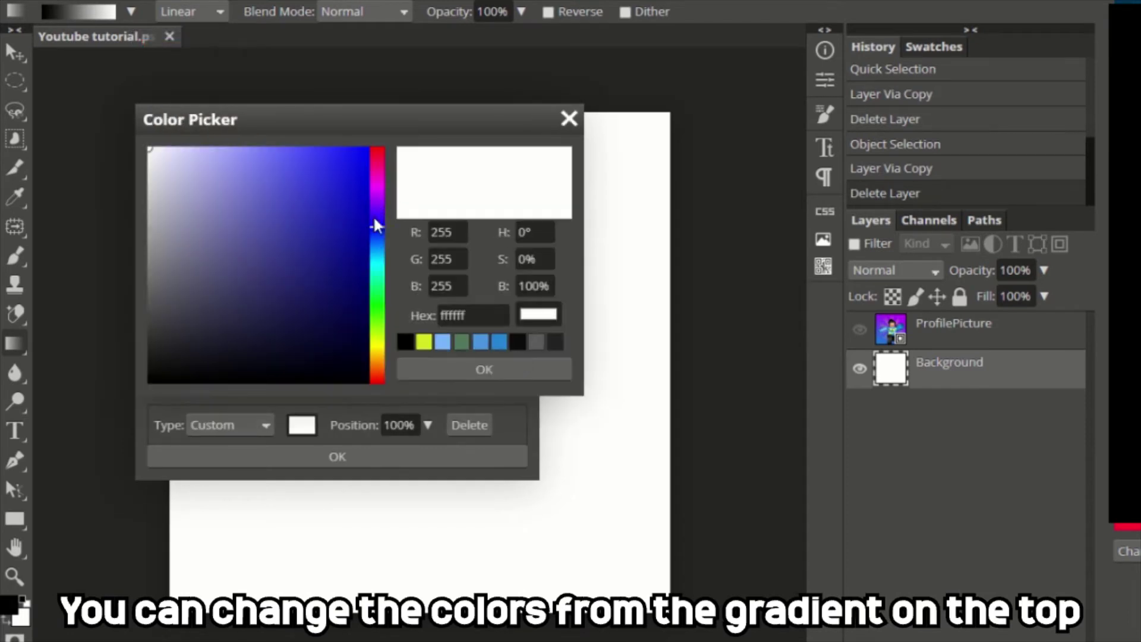
click(462, 341)
click(483, 369)
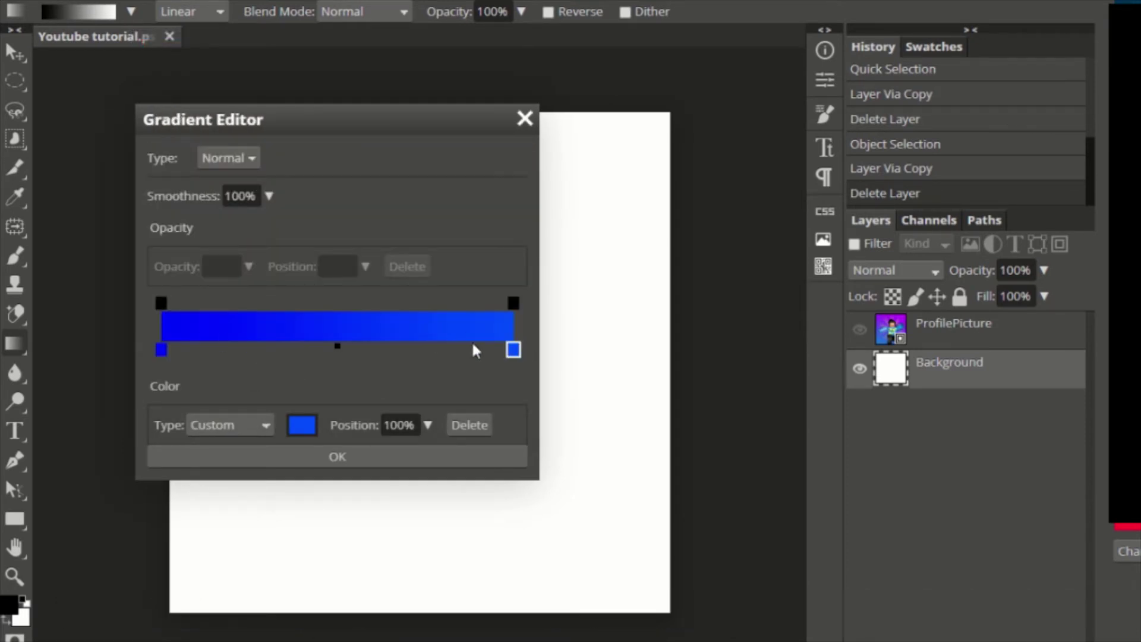
click(347, 459)
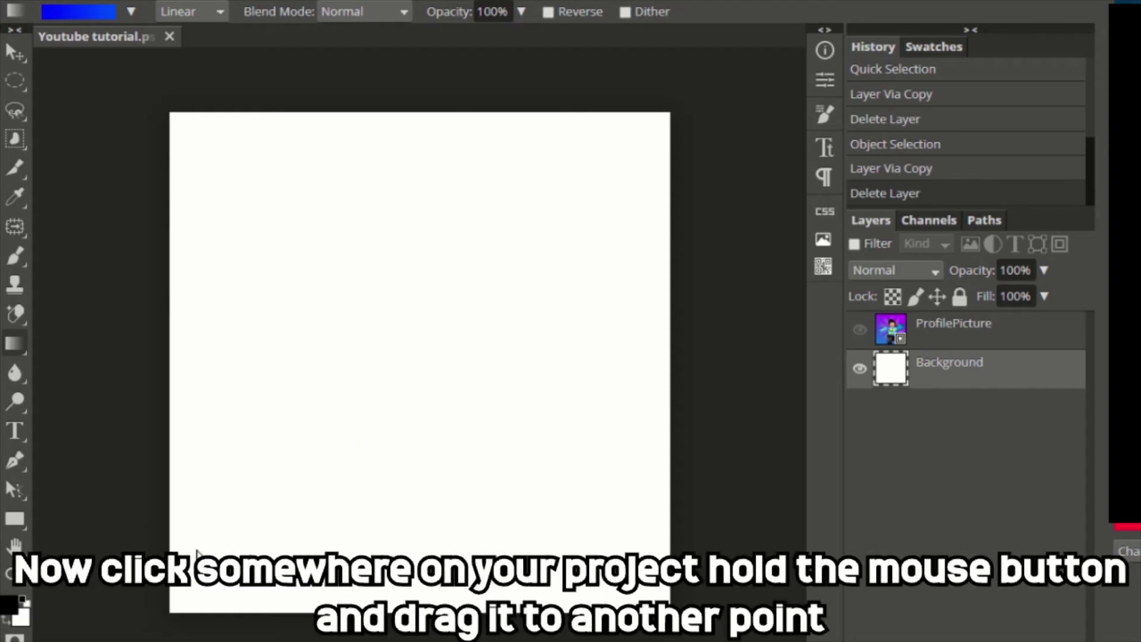
Step: Draw several test blue gradients on the Background, undoing each to keep it white
drag(198, 551, 447, 339)
key(ctrl+z)
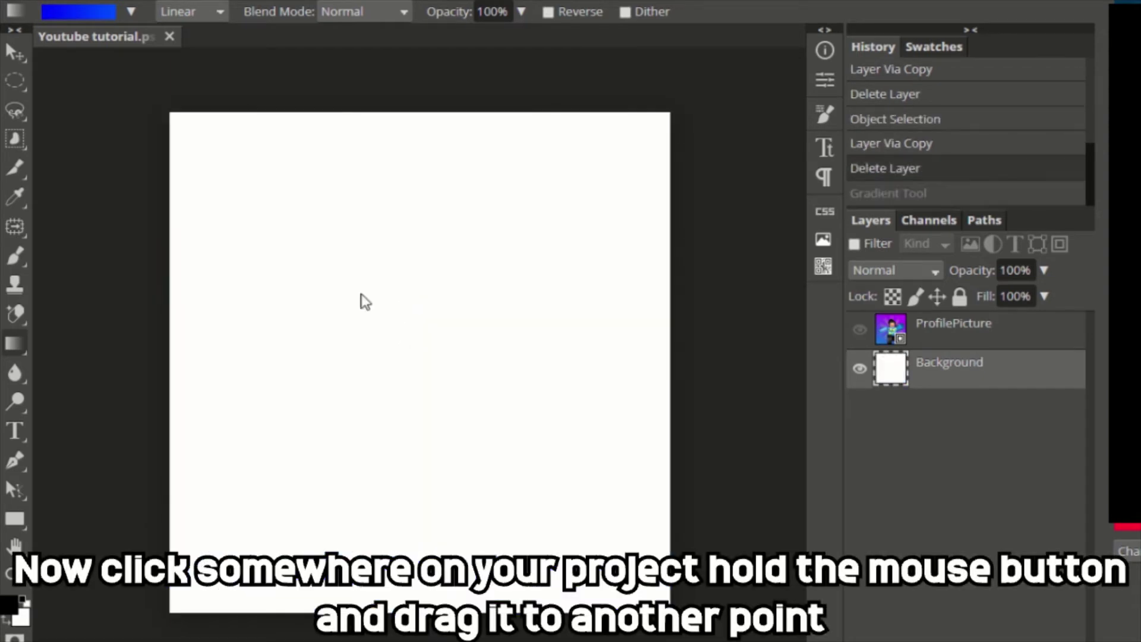
drag(340, 325, 342, 326)
key(ctrl+z)
drag(223, 156, 572, 503)
key(ctrl+z)
drag(285, 506, 546, 265)
key(ctrl+z)
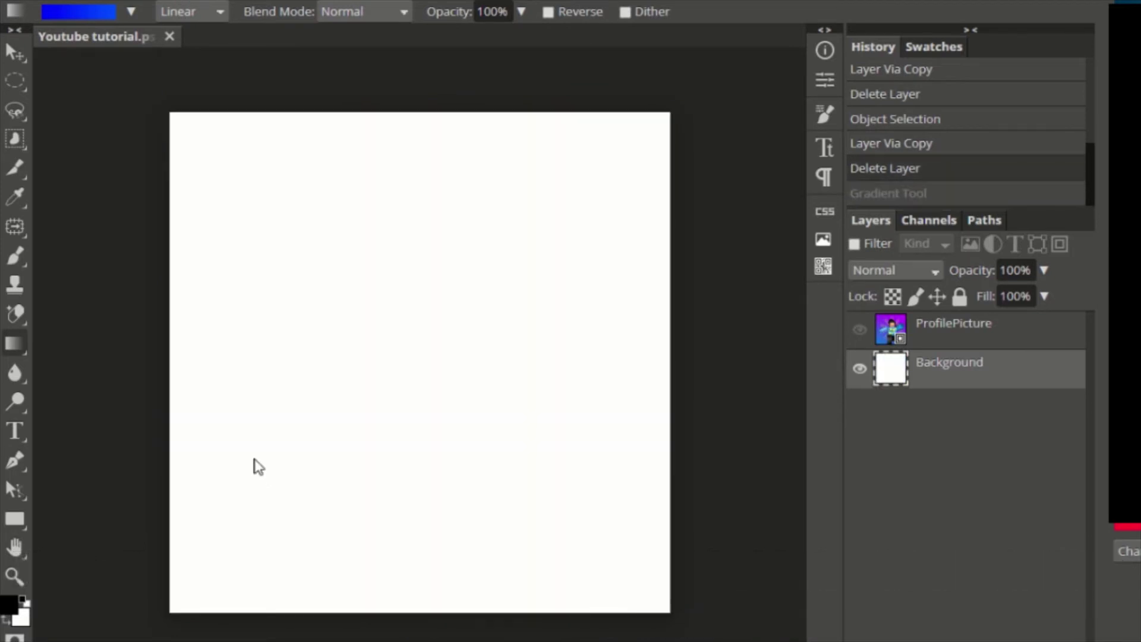
Step: Show the ProfilePicture layer again and set the Blur brush to 159 px
key(v)
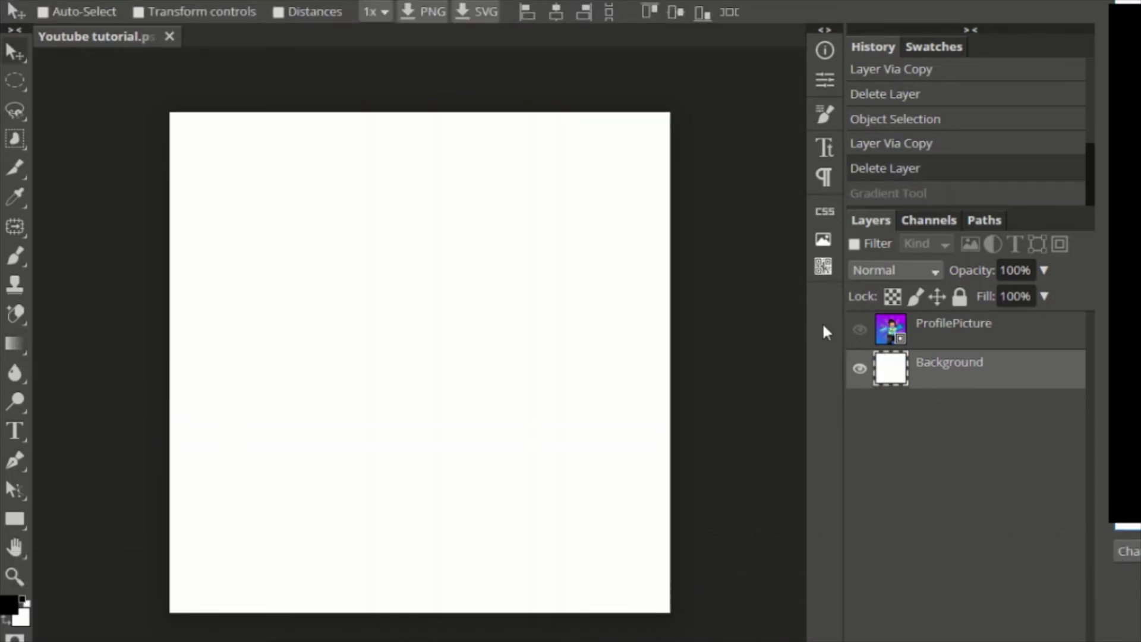
click(860, 330)
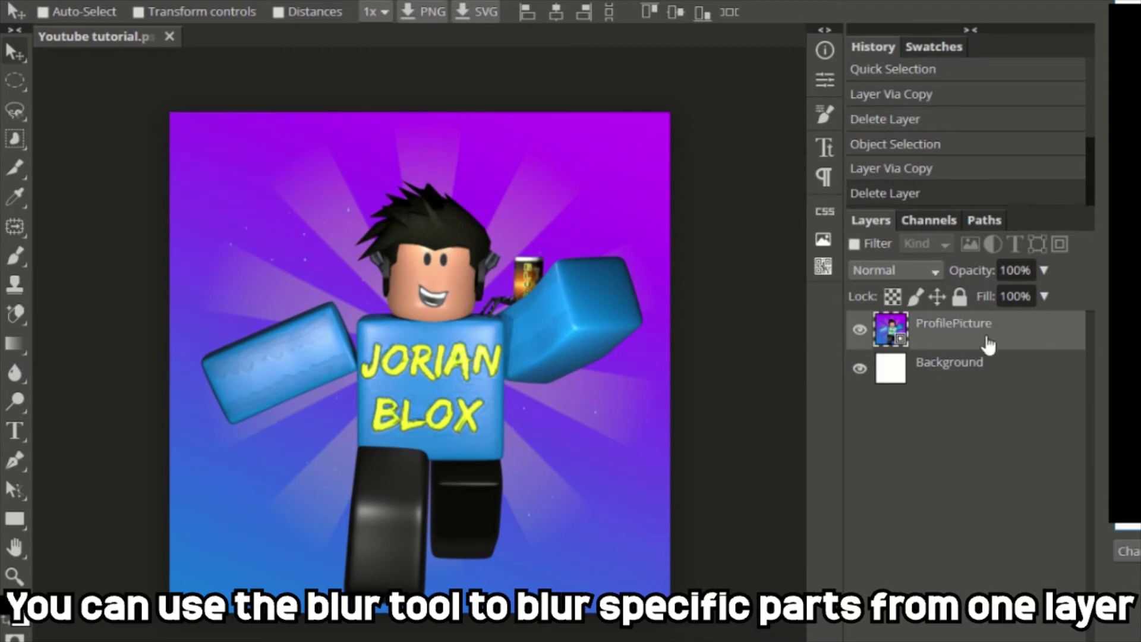
click(16, 373)
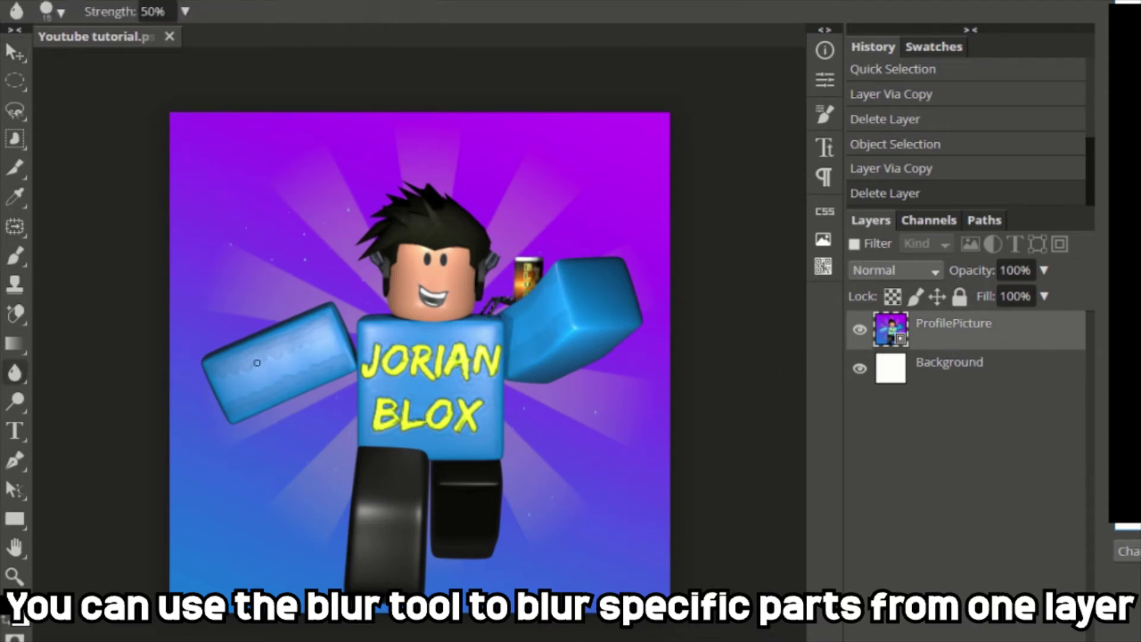
drag(285, 268, 345, 256)
right_click(346, 254)
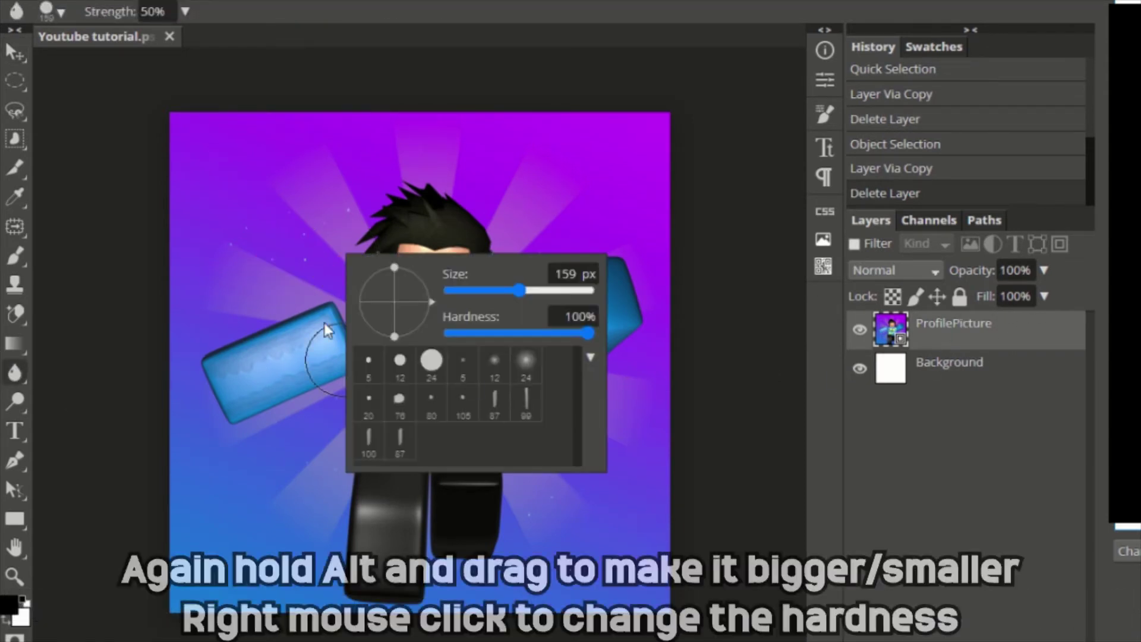
Step: Rasterize the layer, try blur strokes on the left arm and torso lettering, then undo
click(245, 365)
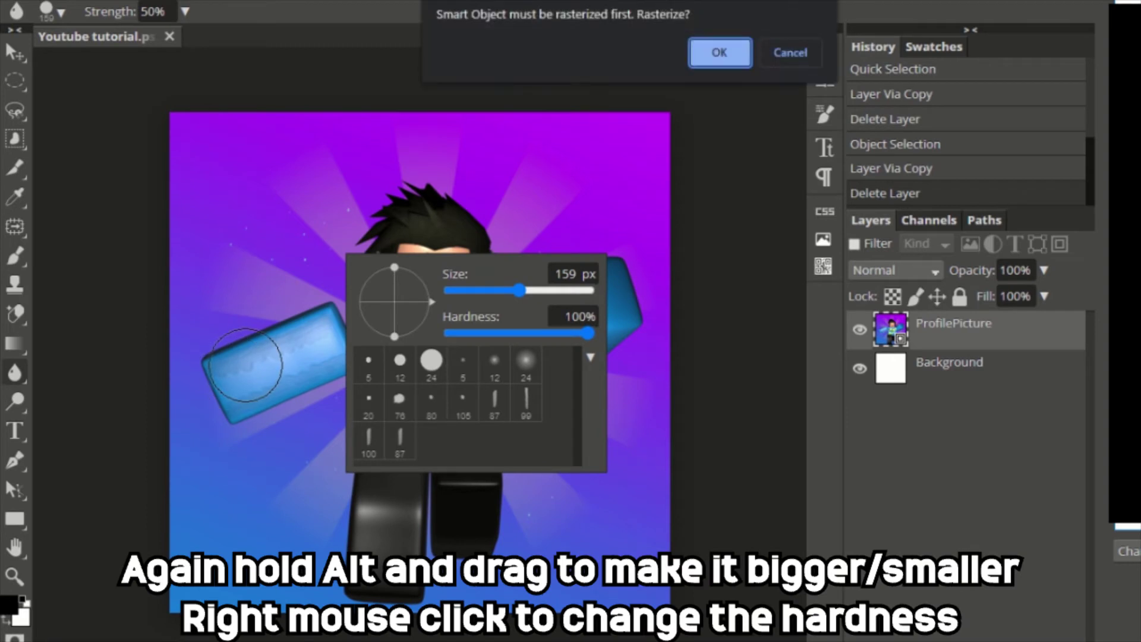
click(781, 60)
click(449, 250)
click(719, 53)
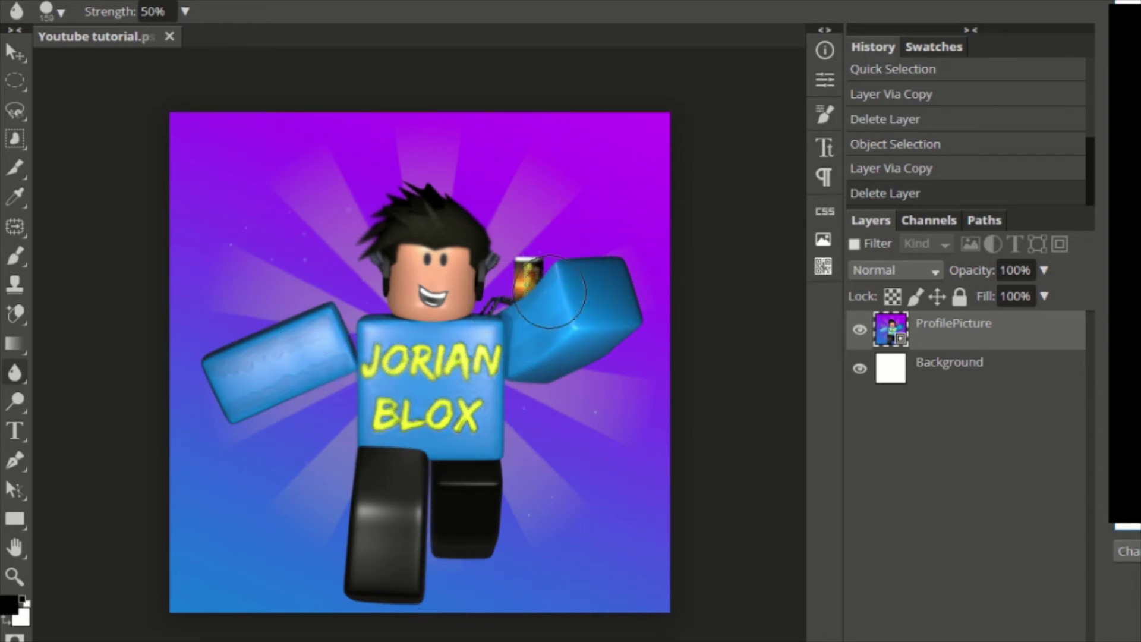
mouse_move(254, 376)
mouse_down()
mouse_move(265, 397)
mouse_move(333, 371)
mouse_up()
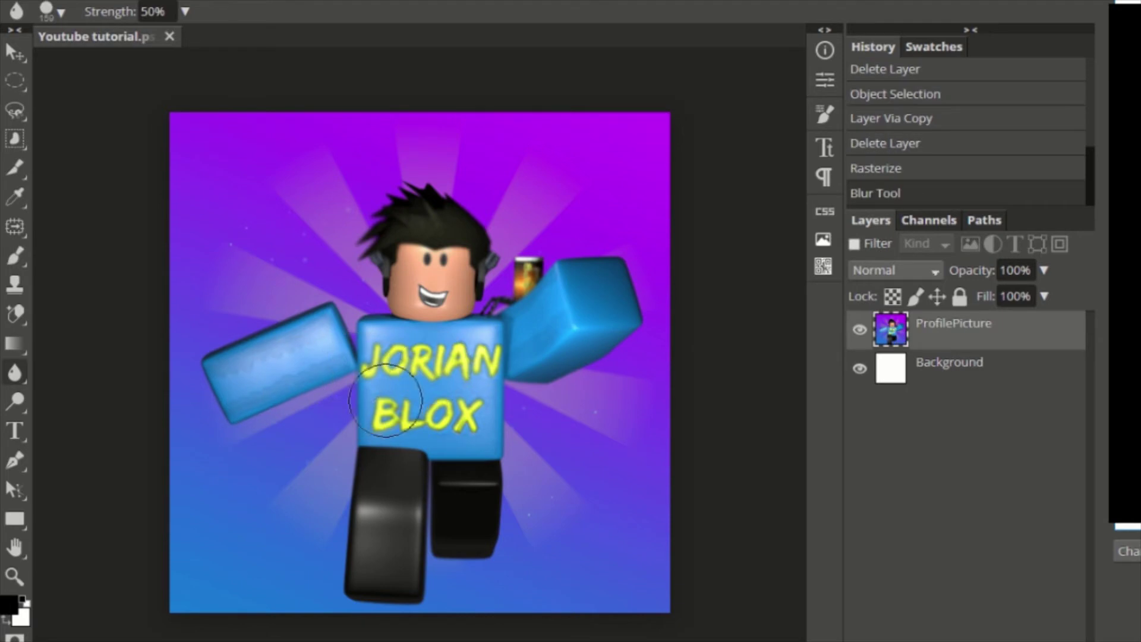
mouse_move(388, 402)
mouse_down()
mouse_move(520, 309)
mouse_move(575, 286)
mouse_up()
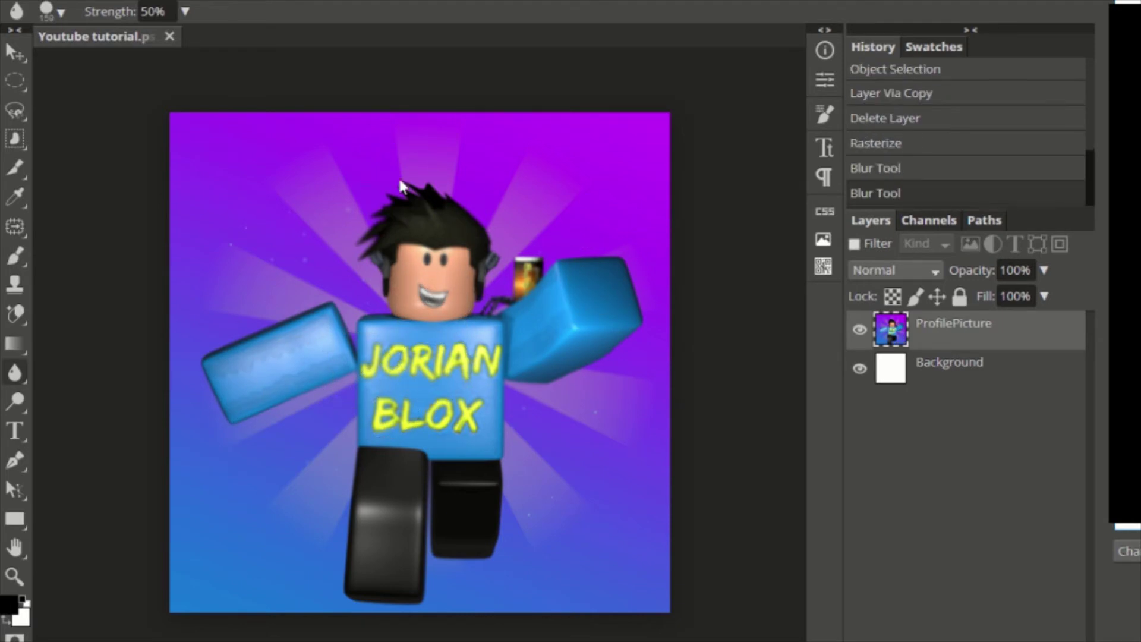
key(ctrl+z)
key(ctrl+z)
key(ctrl+z)
Step: Make ProfilePicture visible again and rasterize the character picture so it can be edited
click(856, 332)
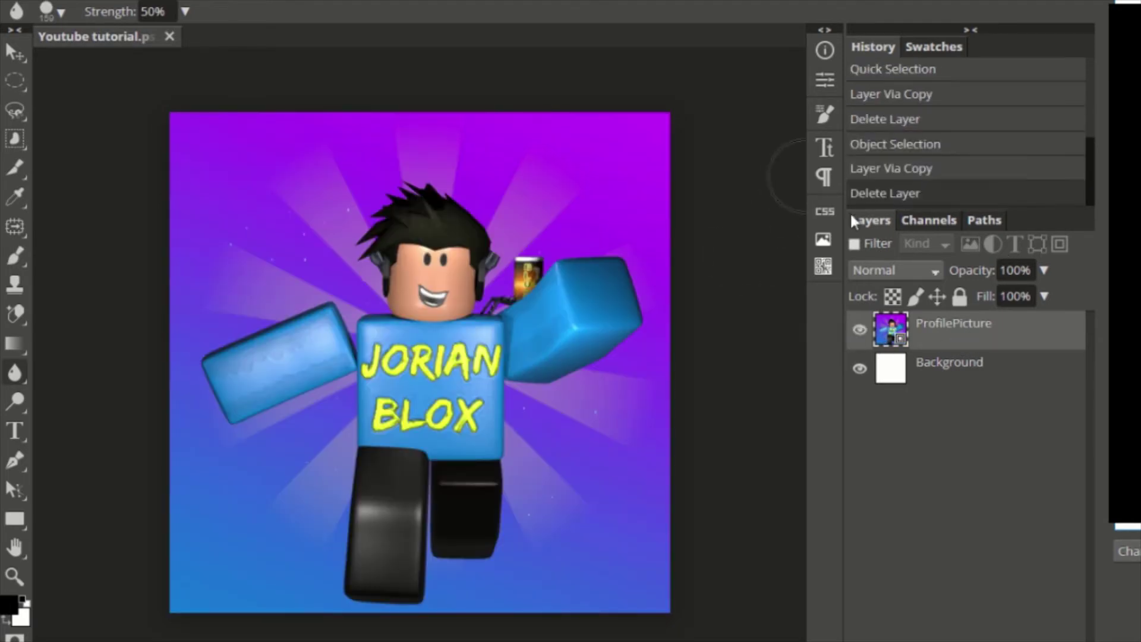
click(314, 332)
click(713, 56)
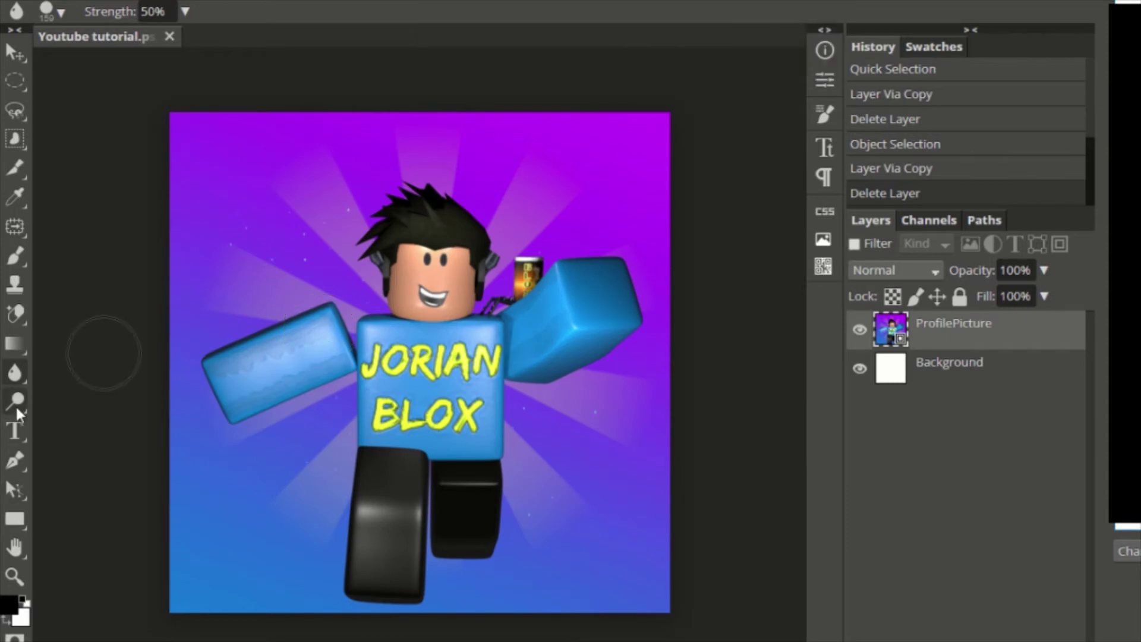
click(10, 57)
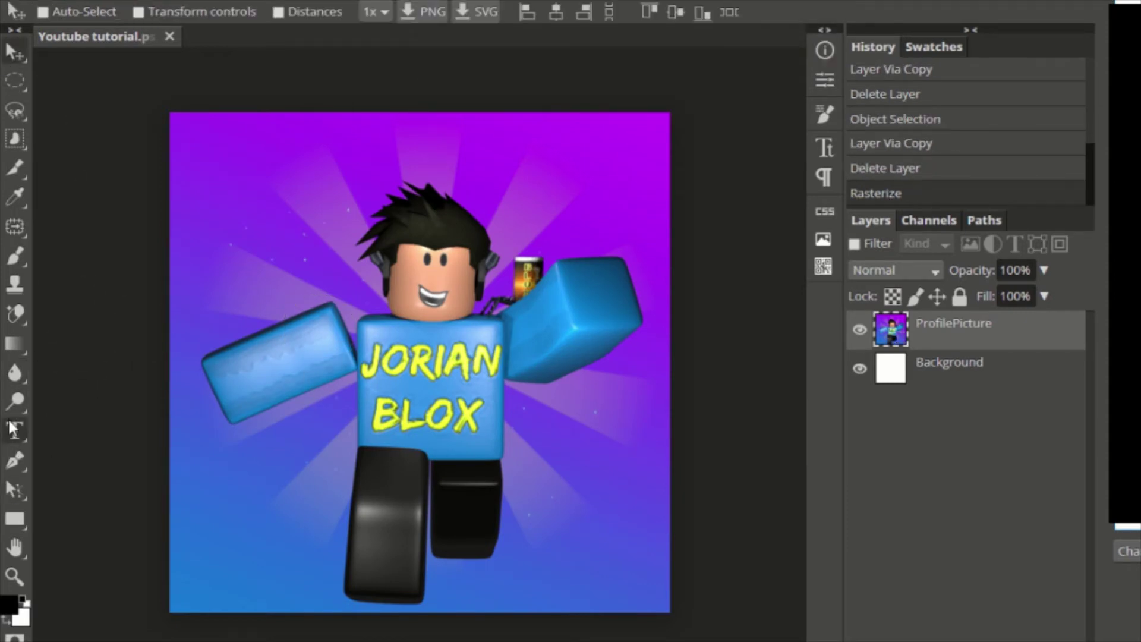
Step: Lighten the upper-left background, left arm and a bottom-right spot with Dodge strokes
click(8, 406)
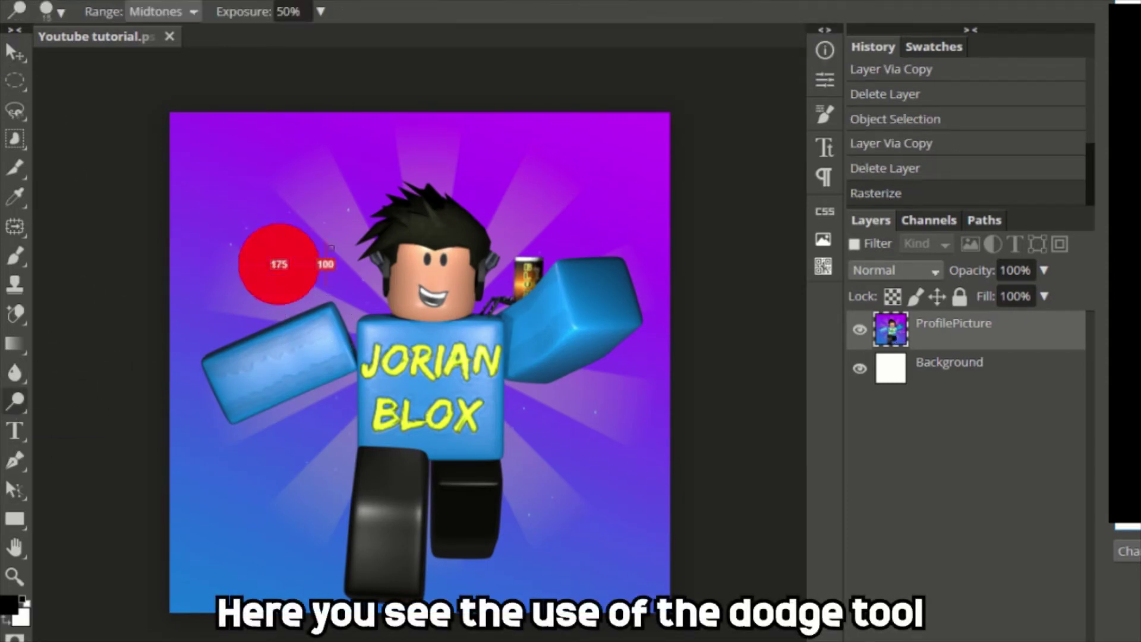
mouse_move(244, 167)
mouse_down()
mouse_move(238, 270)
mouse_move(277, 361)
mouse_move(467, 384)
mouse_move(474, 493)
mouse_move(332, 528)
mouse_move(281, 507)
mouse_move(284, 586)
mouse_move(627, 567)
mouse_up()
click(627, 572)
click(627, 572)
click(627, 572)
click(627, 572)
click(627, 572)
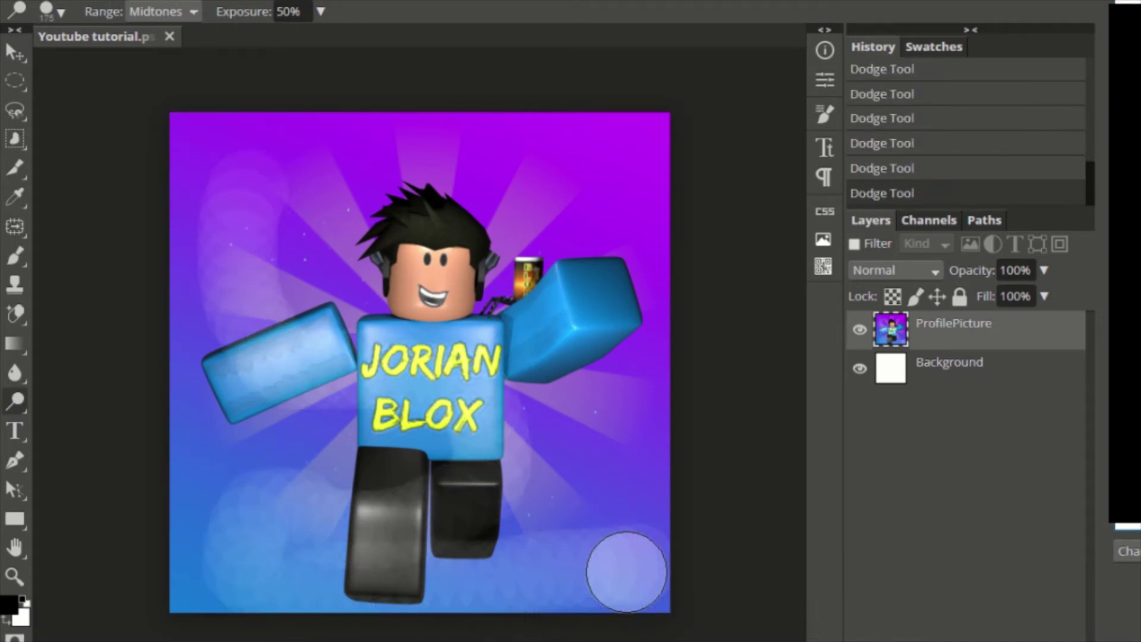
click(627, 572)
Step: Undo all the dodge strokes so the picture returns to its rasterized state
key(ctrl+z)
key(ctrl+z)
key(ctrl+z)
key(ctrl+z)
key(ctrl+z)
key(ctrl+z)
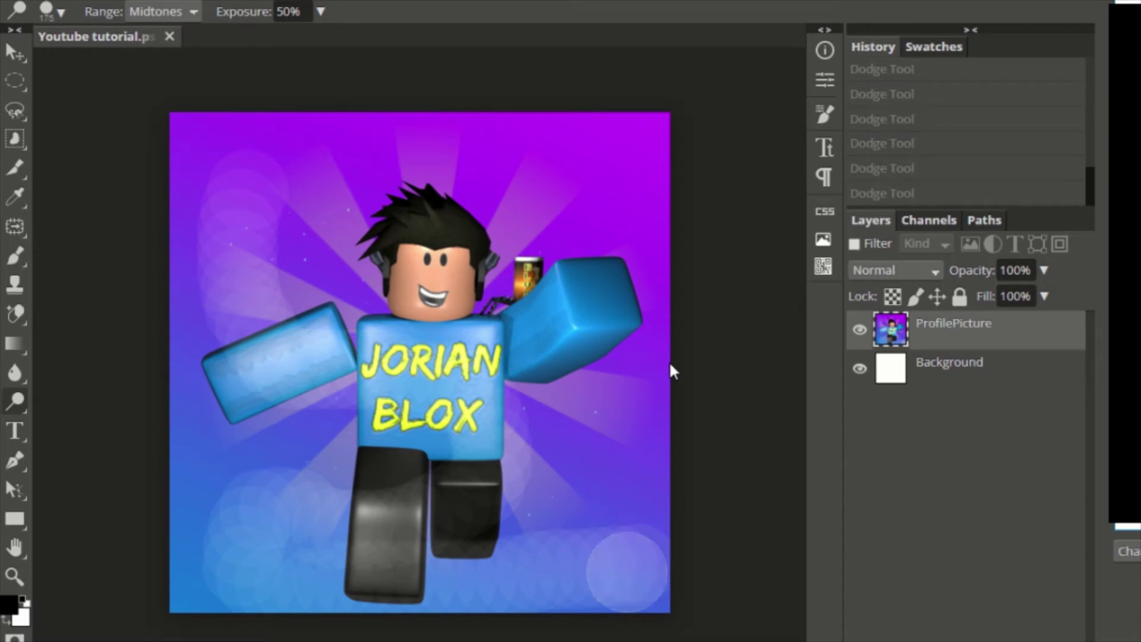
scroll(993, 133, up, 1)
key(ctrl+z)
key(ctrl+z)
key(ctrl+z)
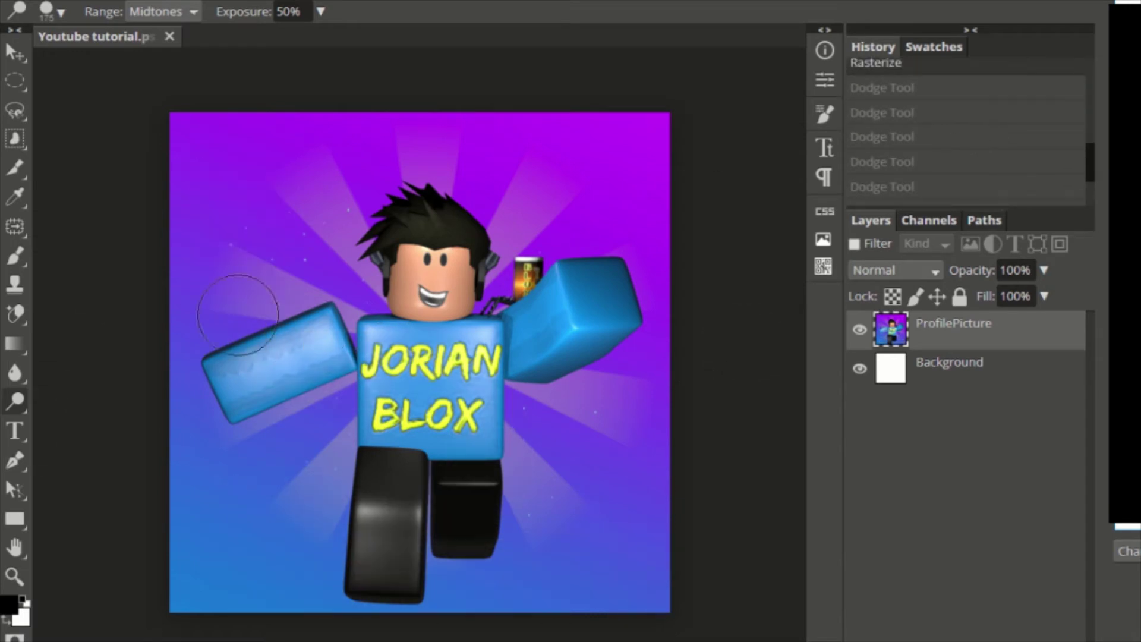
click(15, 430)
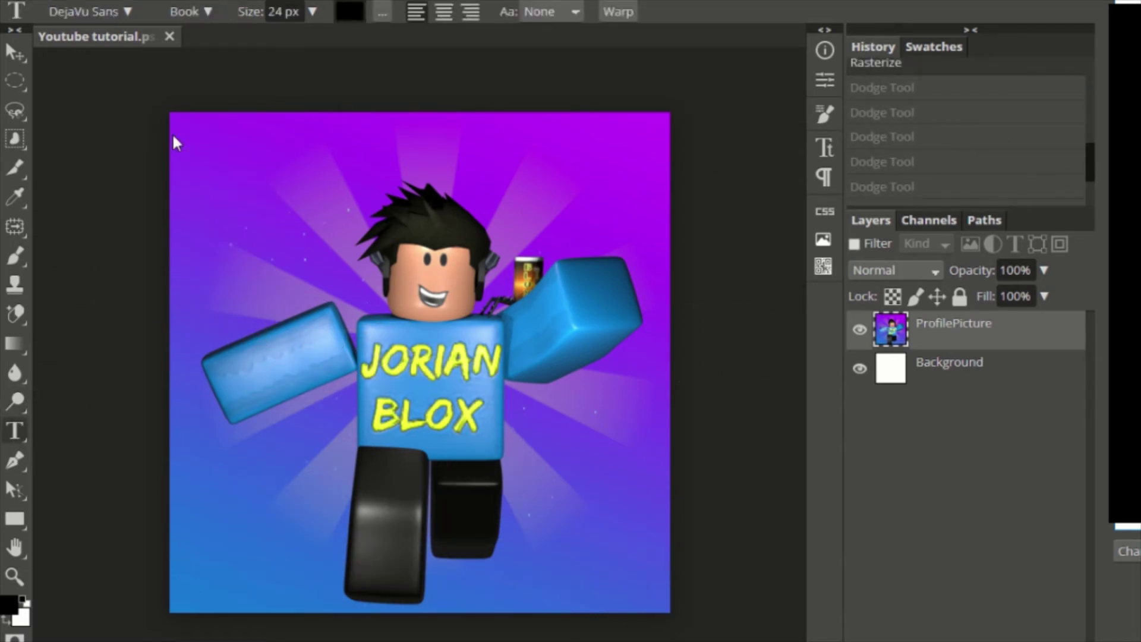
Step: Scroll through the font list, then search the fonts for 'Burba'
click(130, 8)
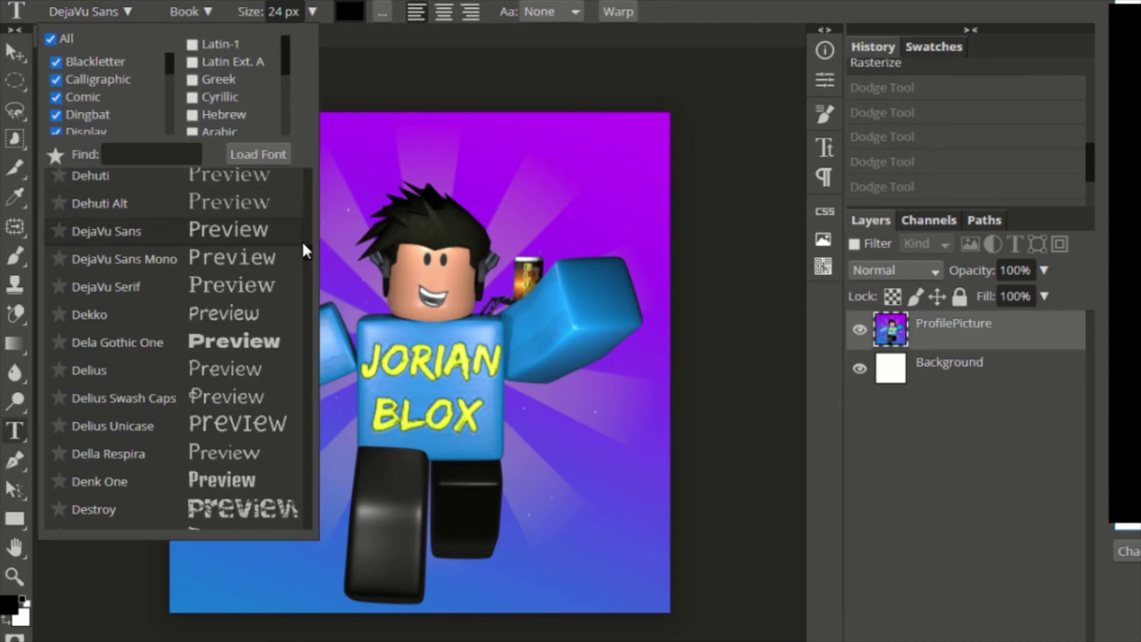
drag(308, 256, 307, 218)
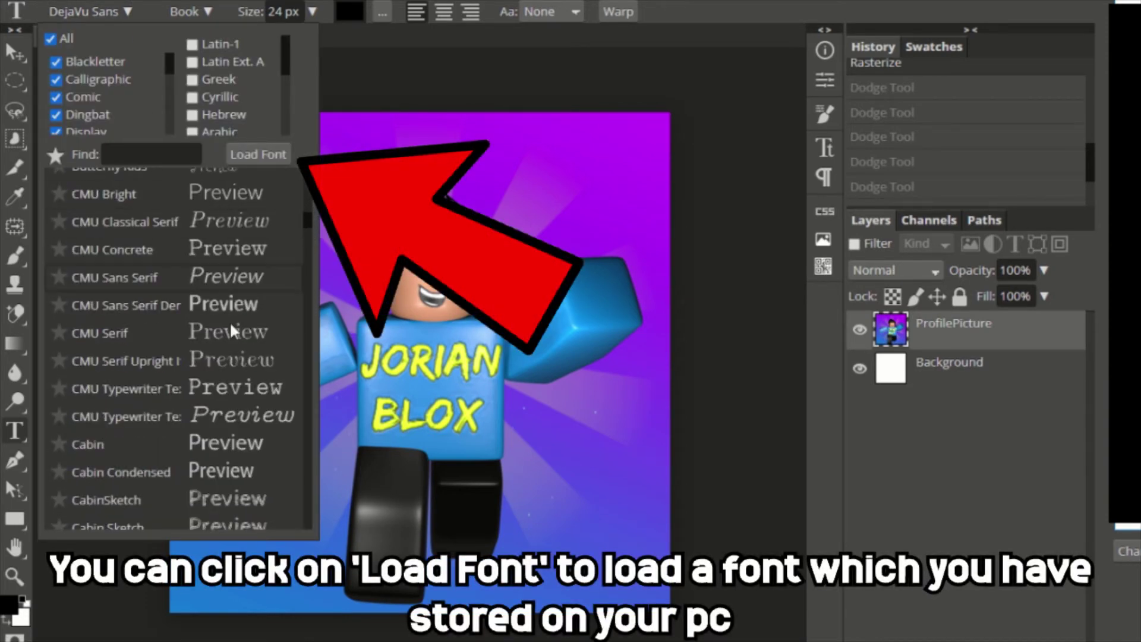
scroll(214, 233, up, 1)
scroll(259, 291, up, 2)
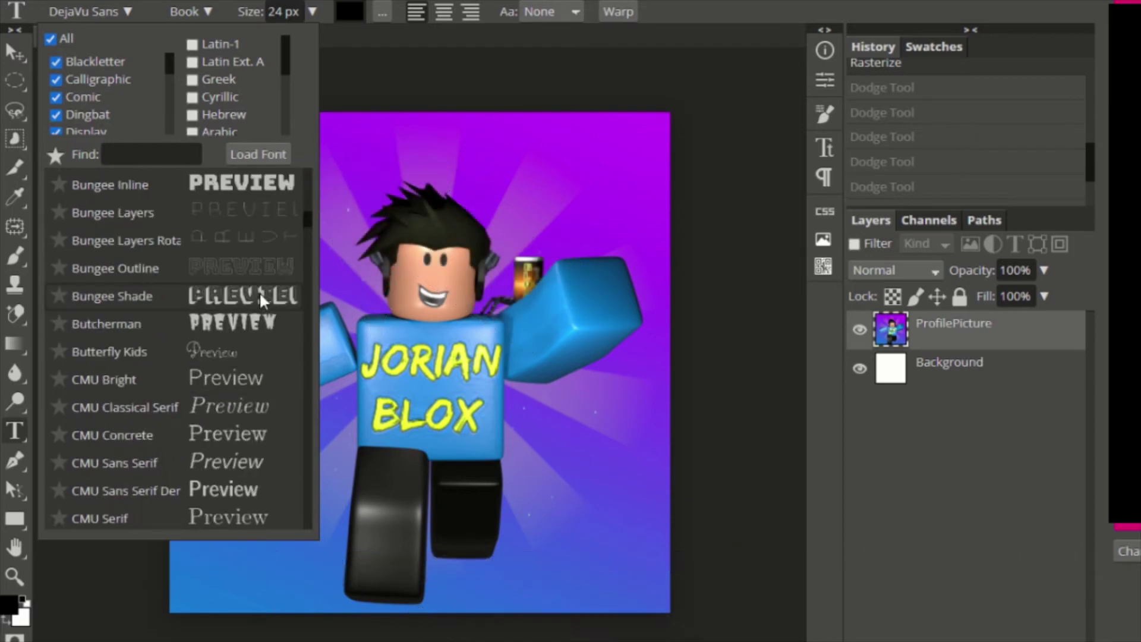
scroll(259, 292, down, 7)
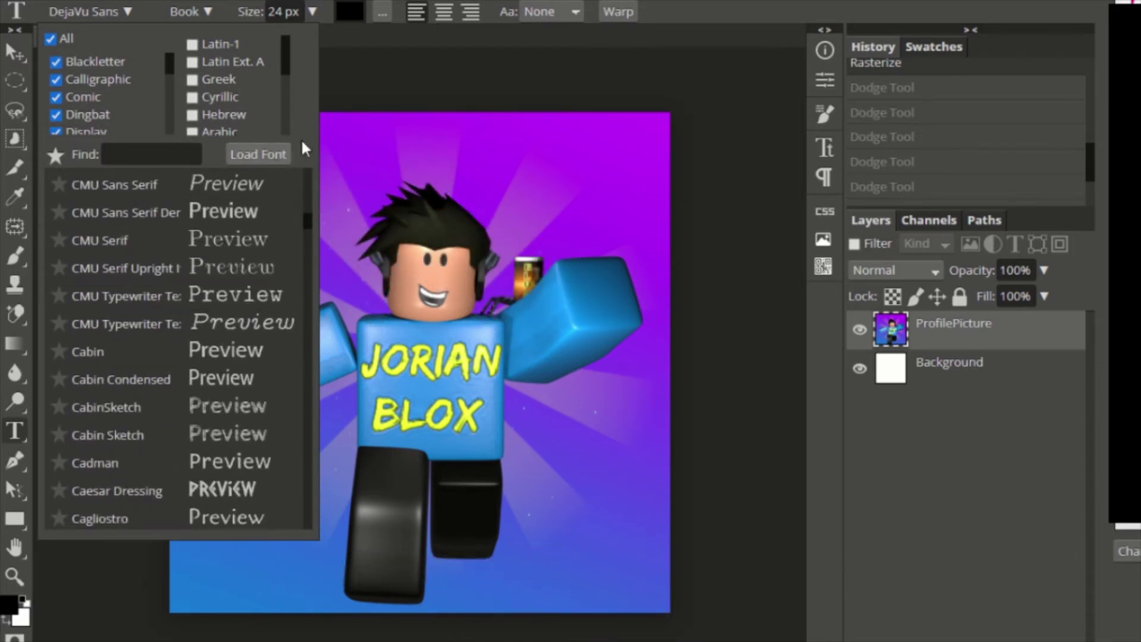
click(345, 38)
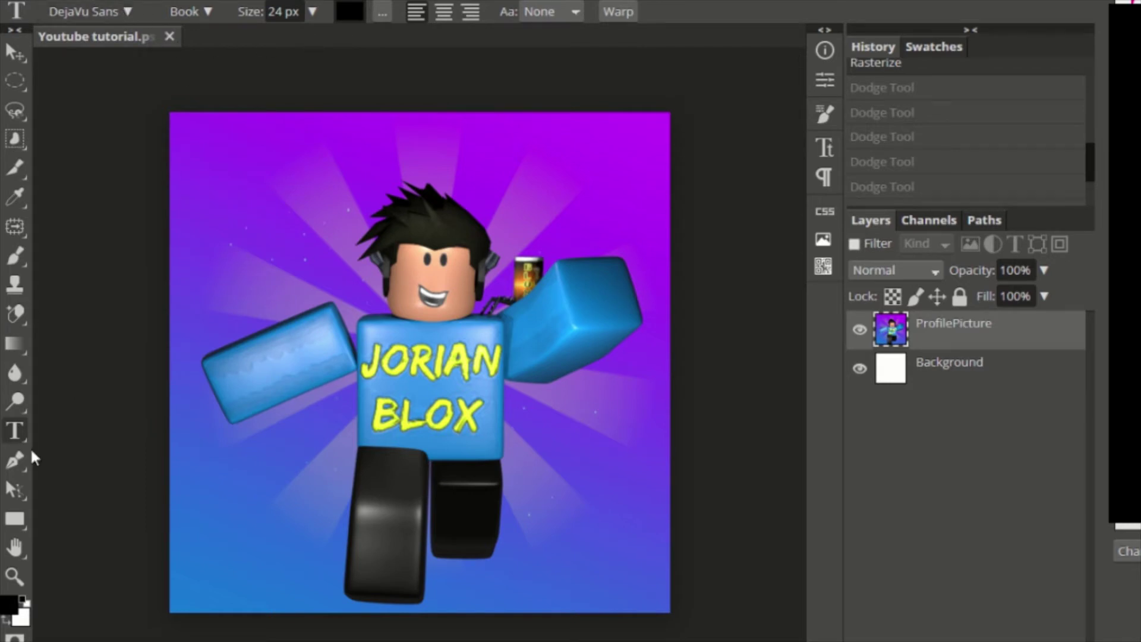
click(138, 10)
text(Burba)
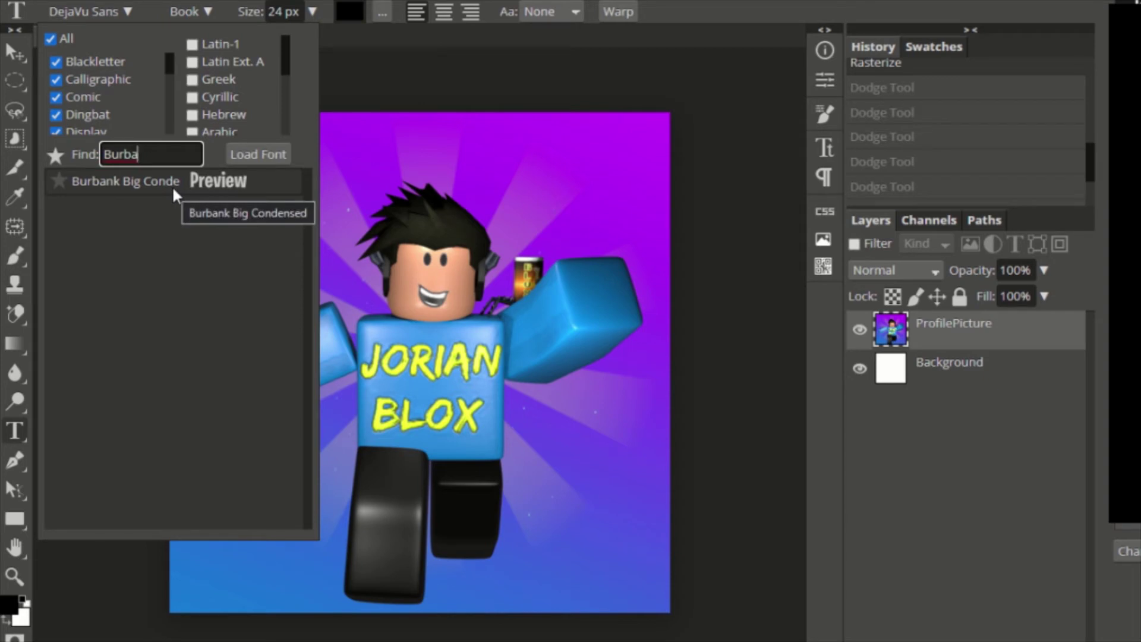
Step: Type 'Lorem ipsum' near the top left in Burbank Big Condensed at 61 px
click(172, 186)
click(173, 191)
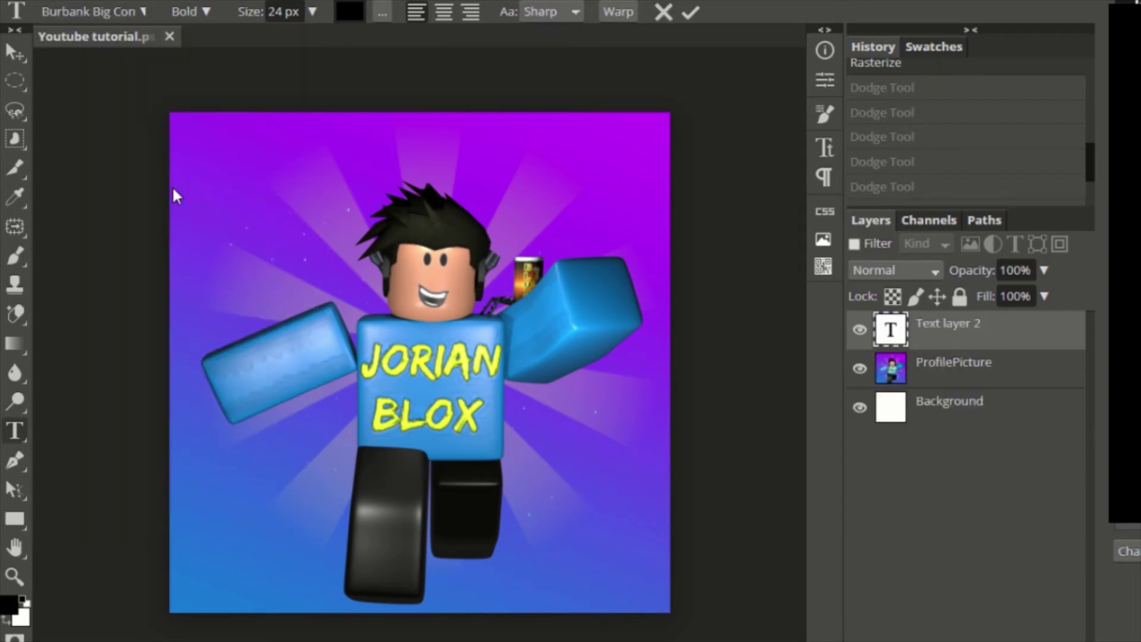
click(666, 12)
click(292, 7)
drag(280, 43, 329, 43)
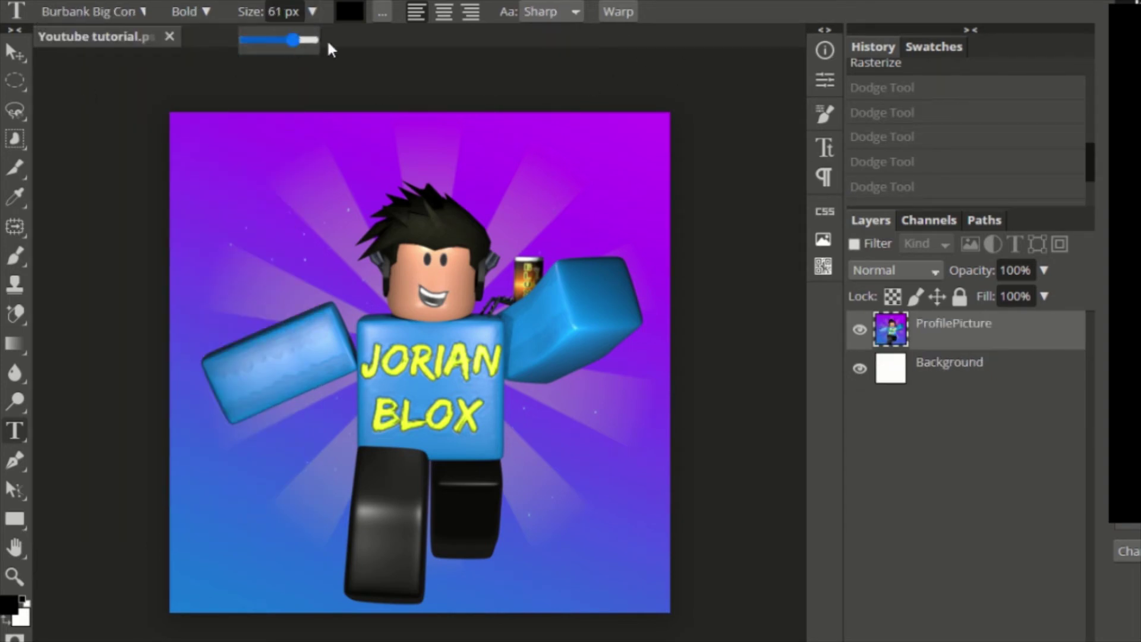
click(194, 209)
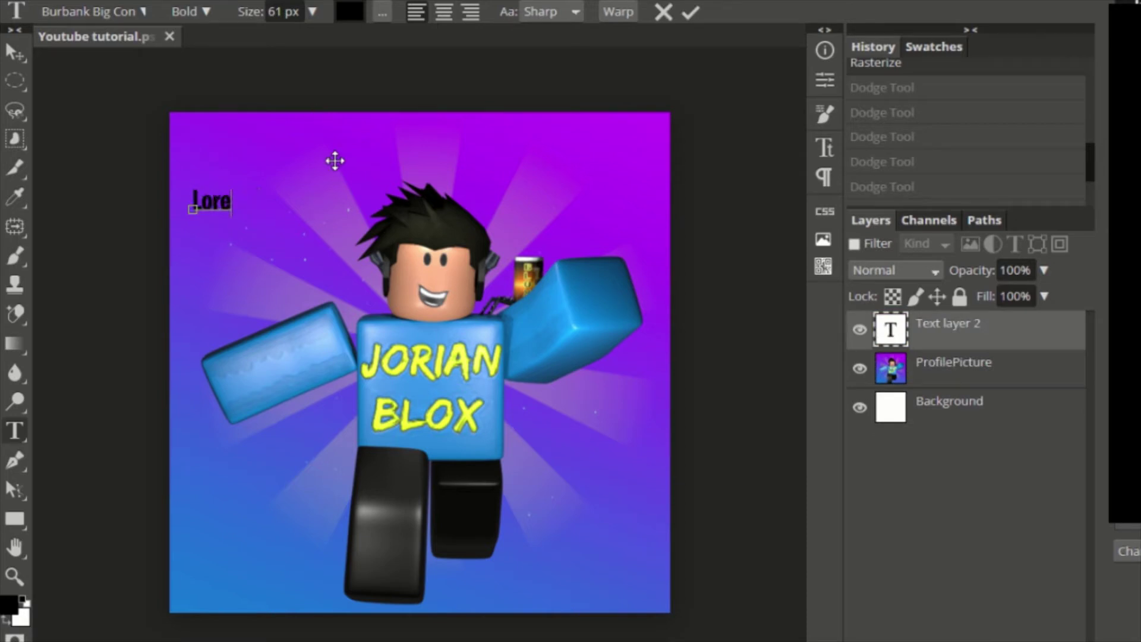
click(690, 12)
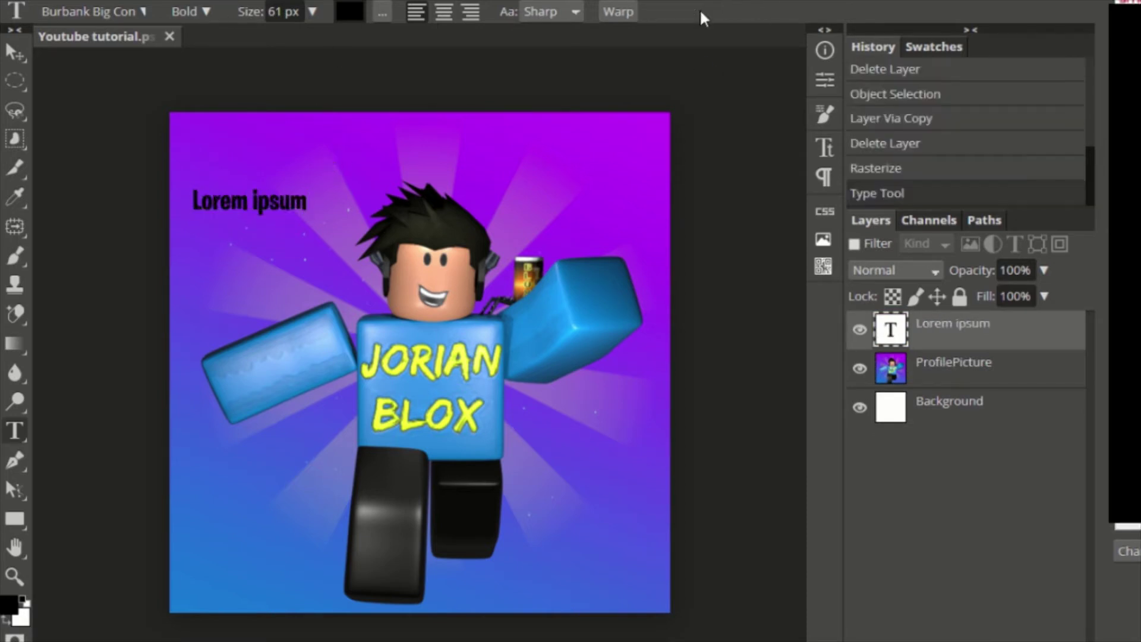
Step: Try an Arc warp on the title, flipping the bend and resetting horizontal distortion to 0
click(17, 434)
click(627, 13)
drag(343, 117, 885, 108)
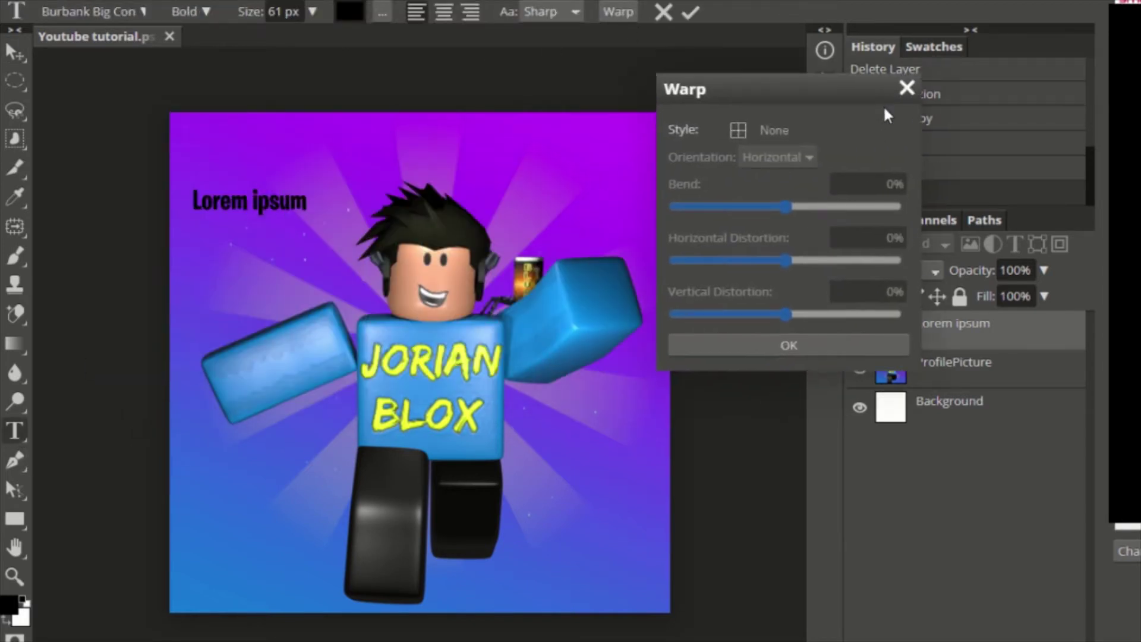
click(779, 127)
click(824, 187)
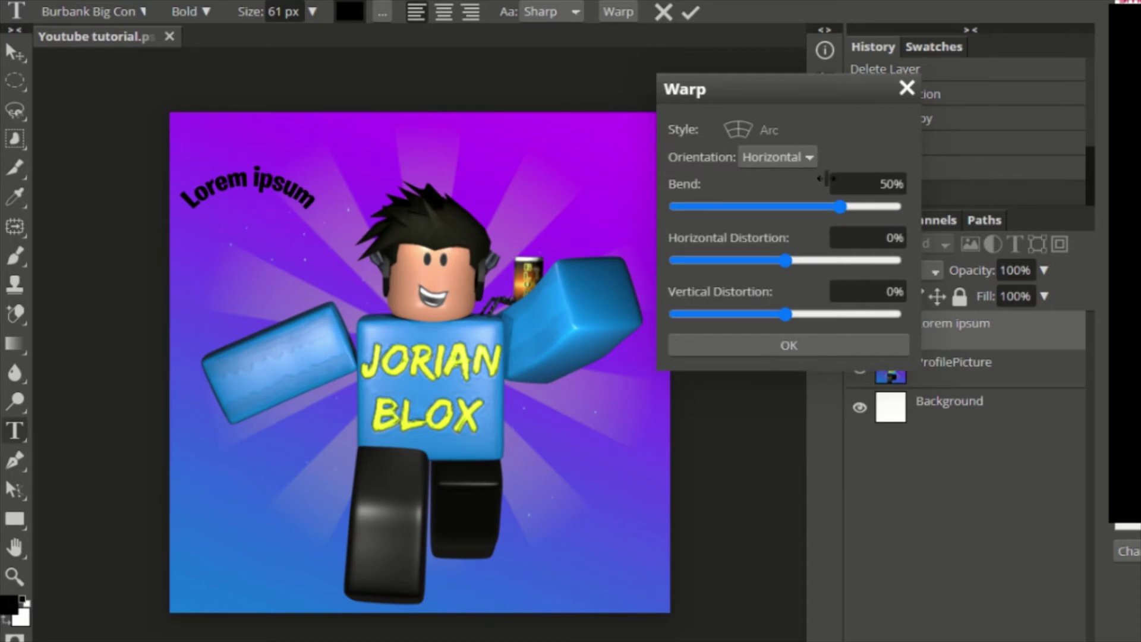
drag(825, 179, 802, 183)
drag(812, 230, 862, 221)
drag(870, 238, 936, 234)
text(0)
Step: Try a stronger Flag warp, then close Warp leaving the title flat
click(784, 130)
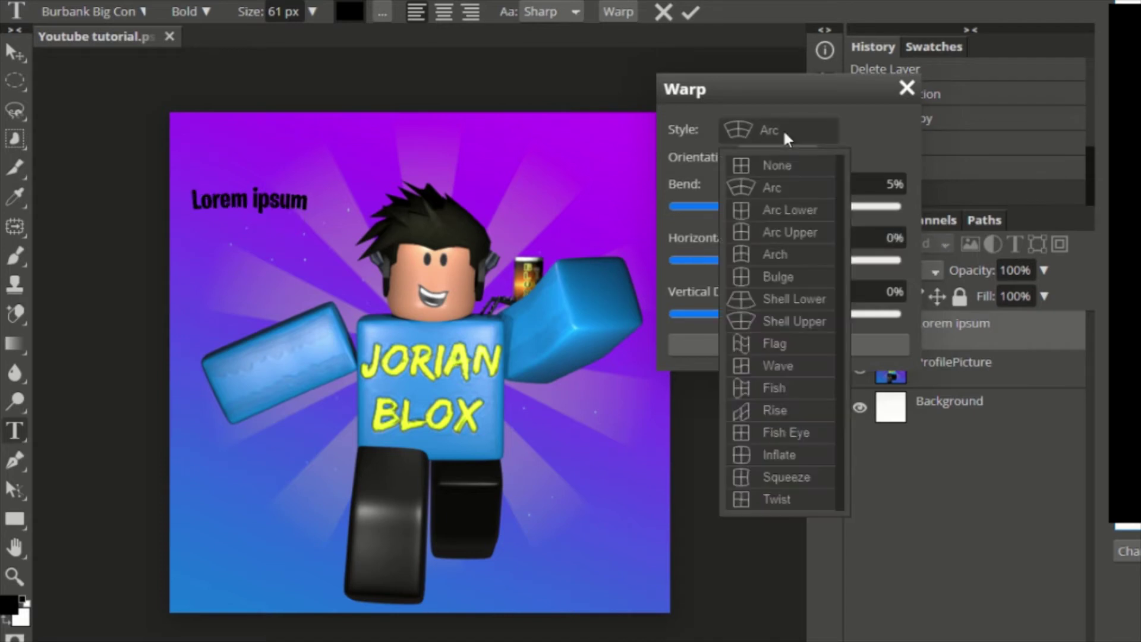
click(774, 343)
drag(874, 185, 784, 185)
click(907, 88)
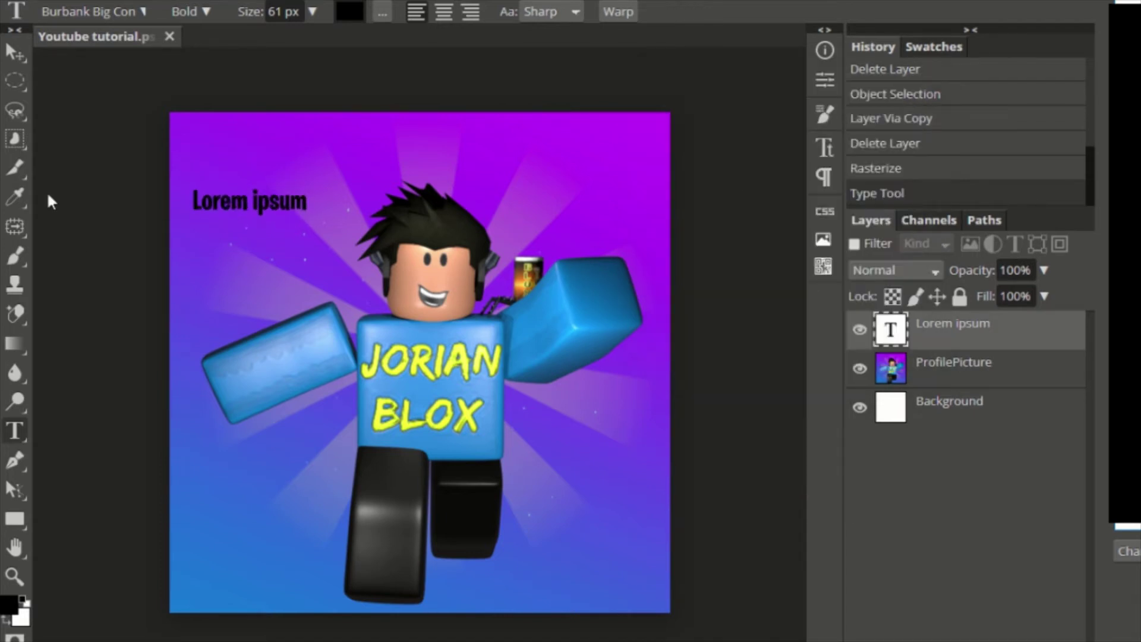
key(v)
click(14, 467)
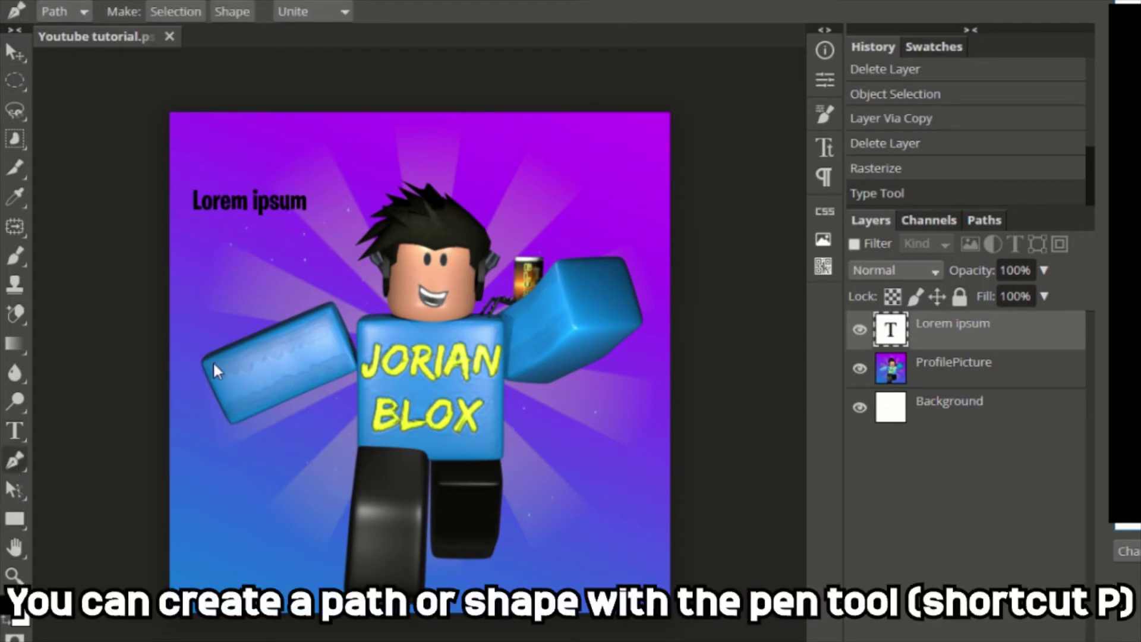
click(201, 353)
click(262, 328)
click(333, 299)
click(350, 338)
click(358, 370)
drag(316, 387, 303, 394)
drag(271, 413, 257, 415)
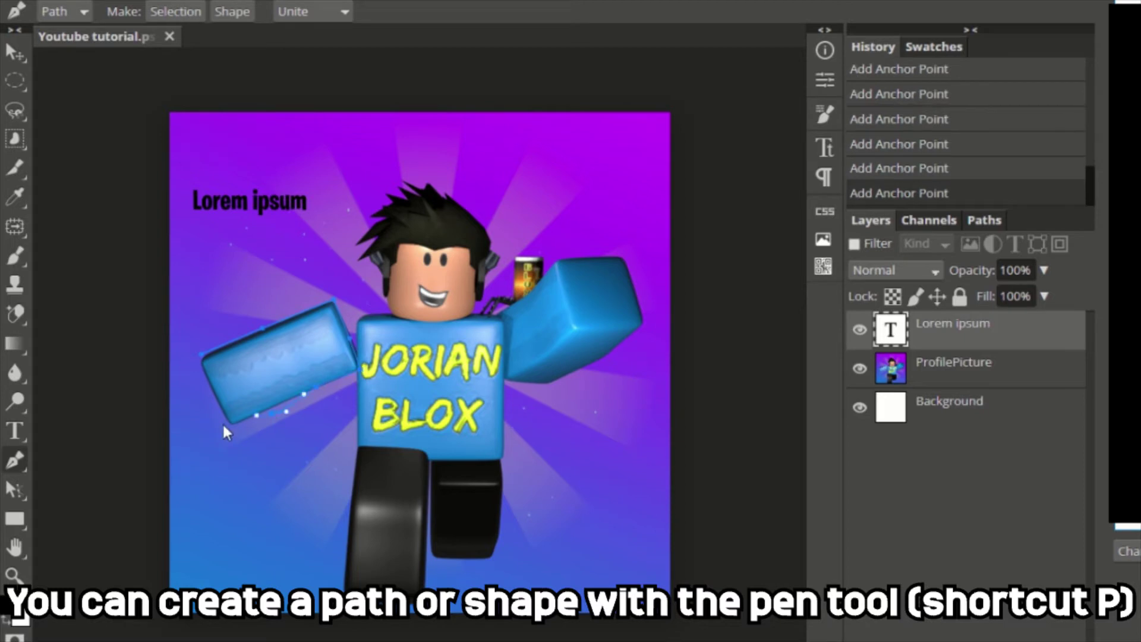
click(201, 355)
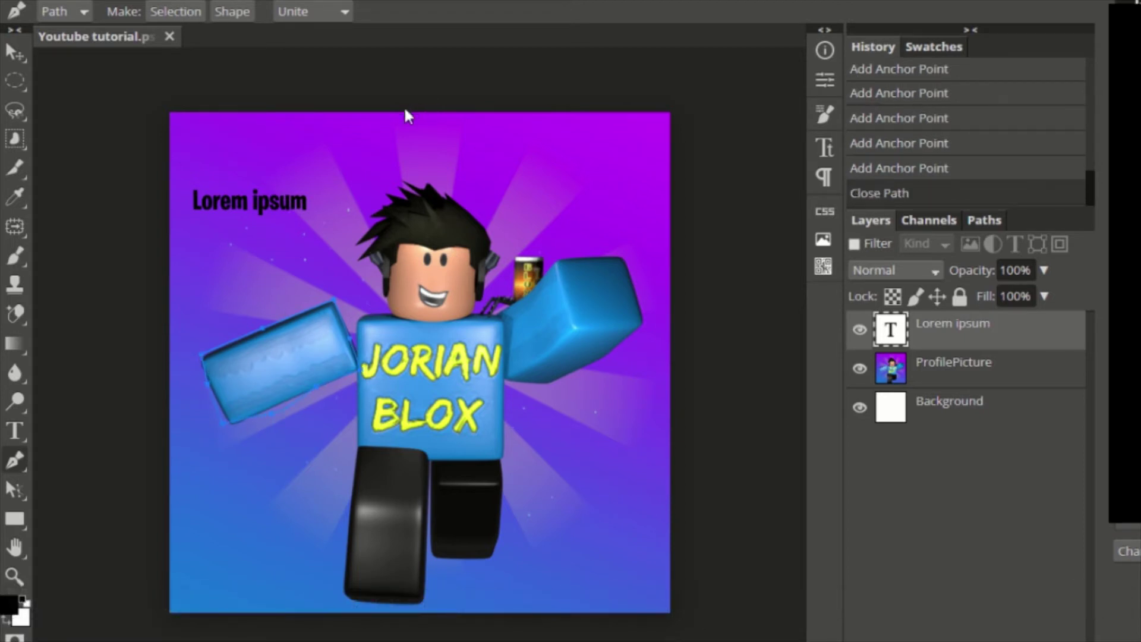
key(ctrl+z)
key(ctrl+z)
key(ctrl+z)
key(ctrl+z)
key(ctrl+z)
key(ctrl+z)
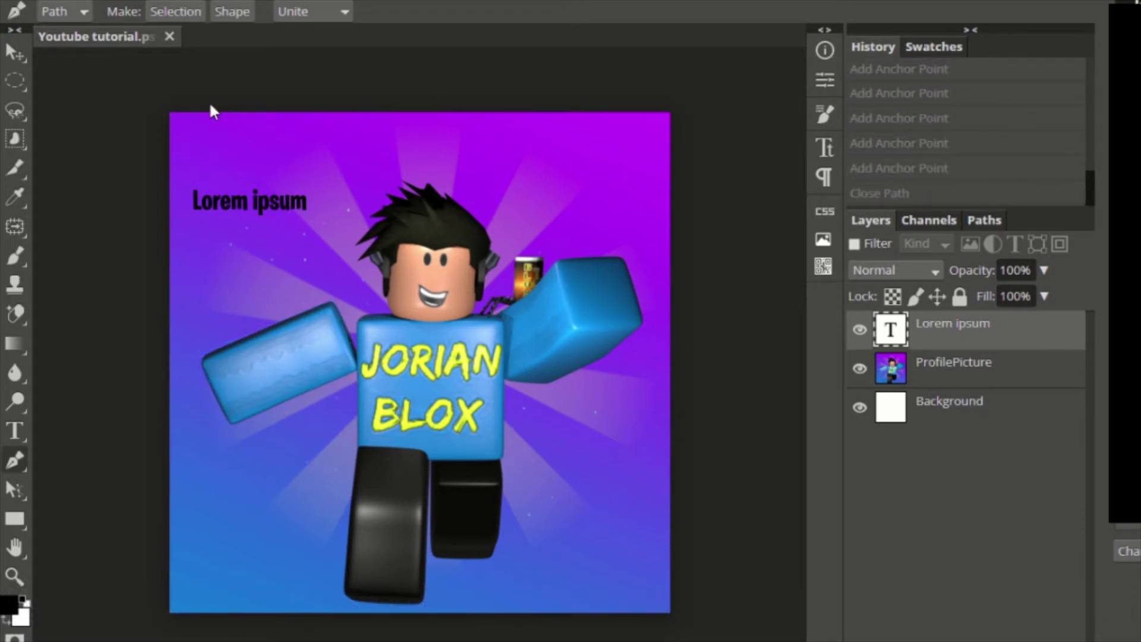
click(62, 11)
click(59, 32)
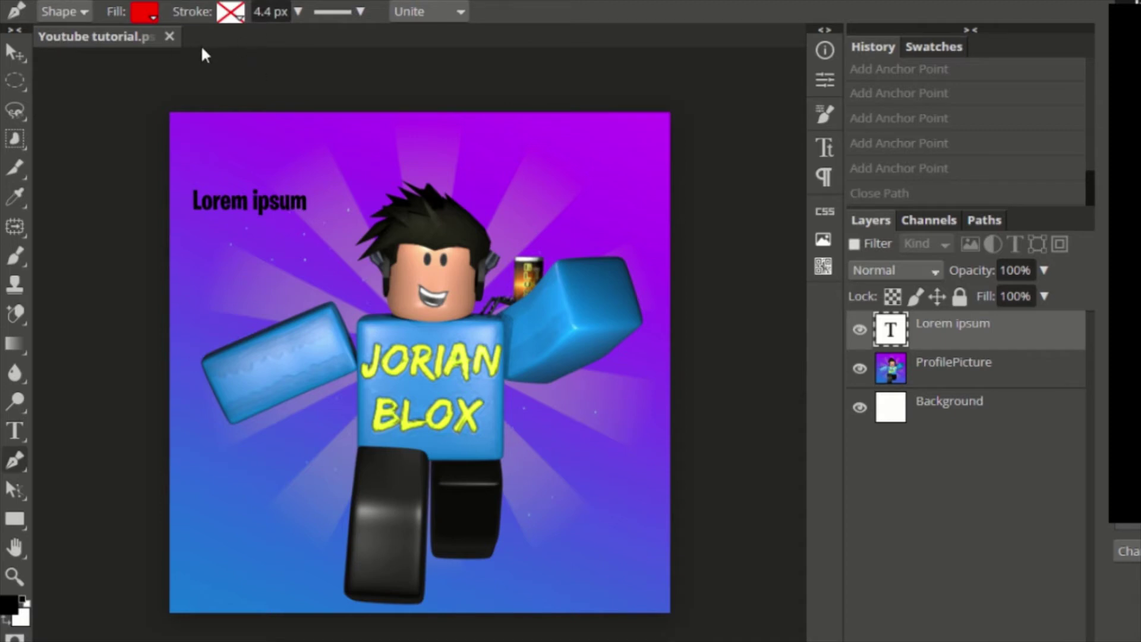
click(145, 12)
click(189, 110)
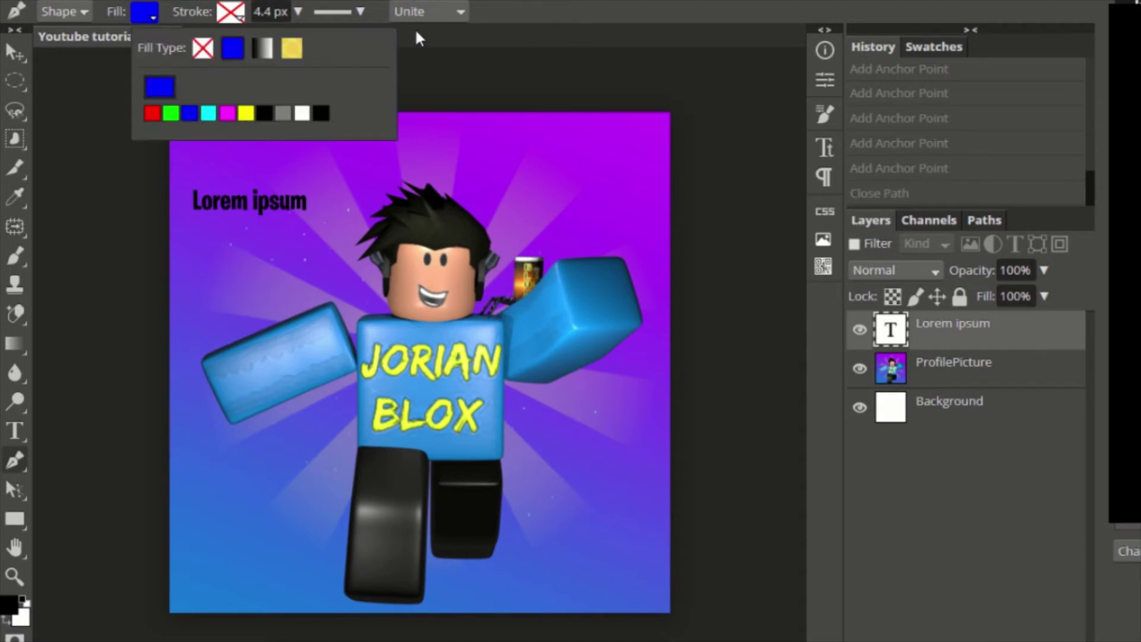
click(204, 355)
click(331, 304)
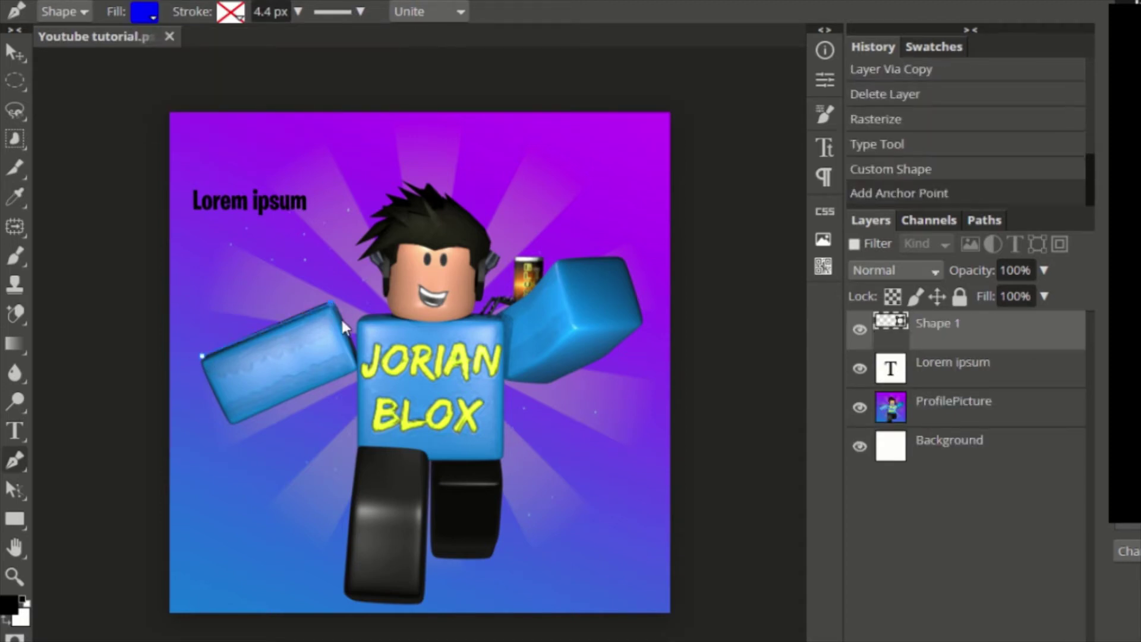
click(357, 362)
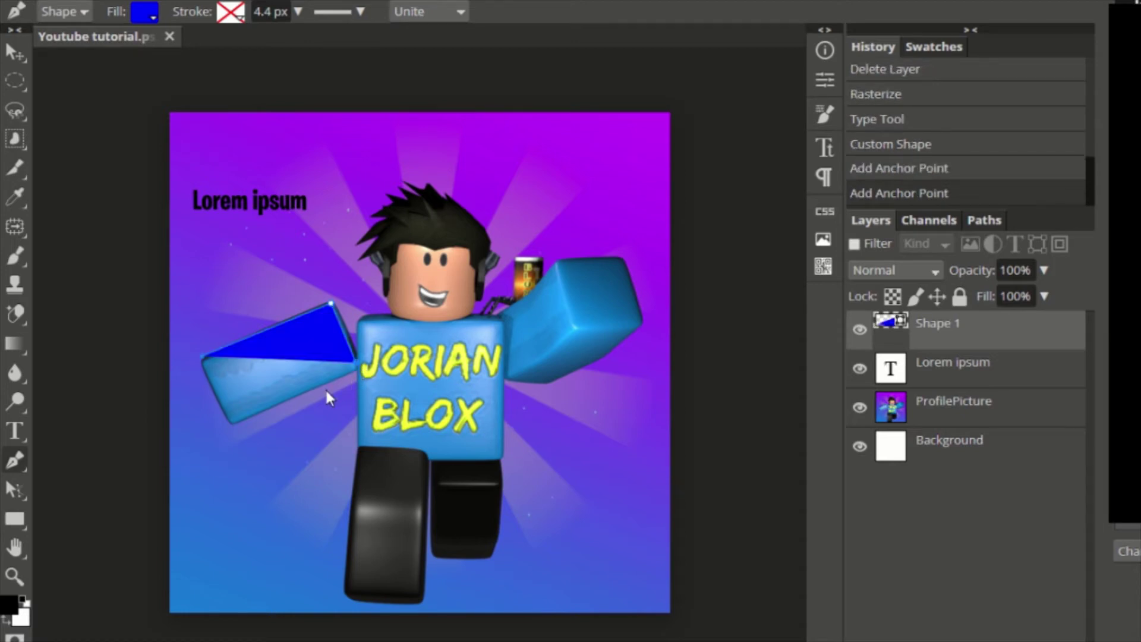
click(233, 422)
click(202, 356)
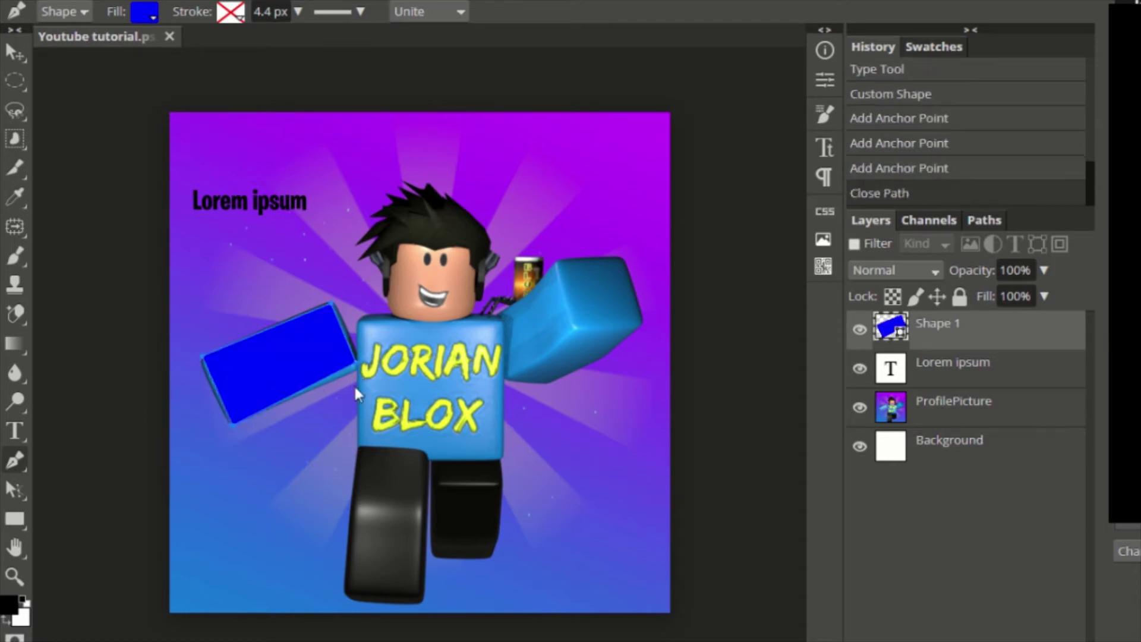
key(ctrl+z)
key(ctrl+z)
key(ctrl+z)
key(ctrl+z)
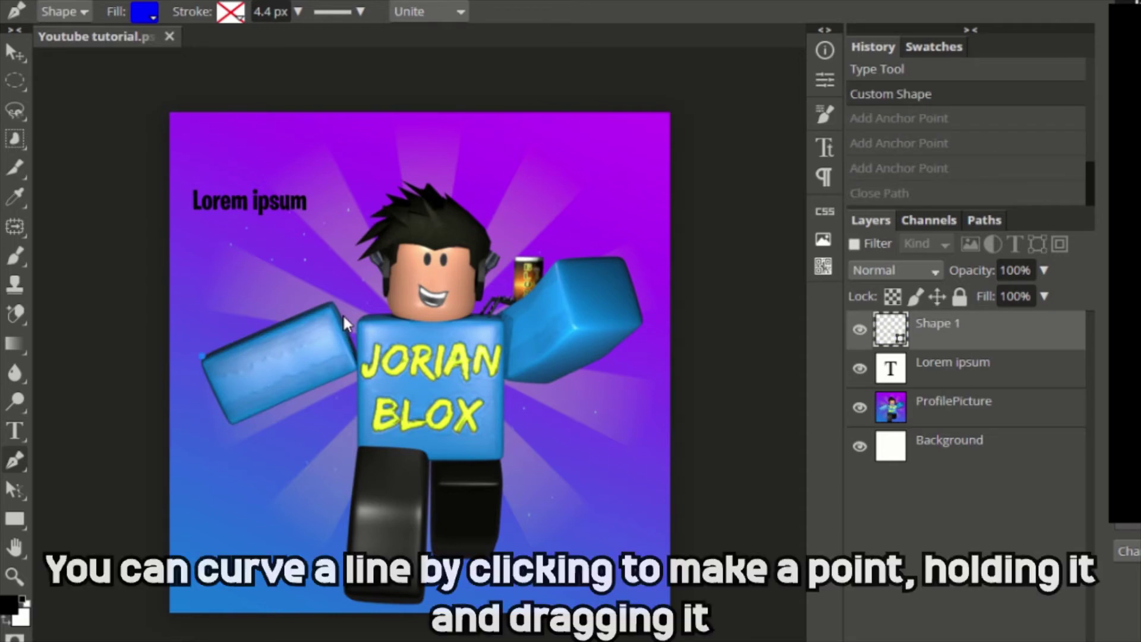
drag(332, 305, 432, 320)
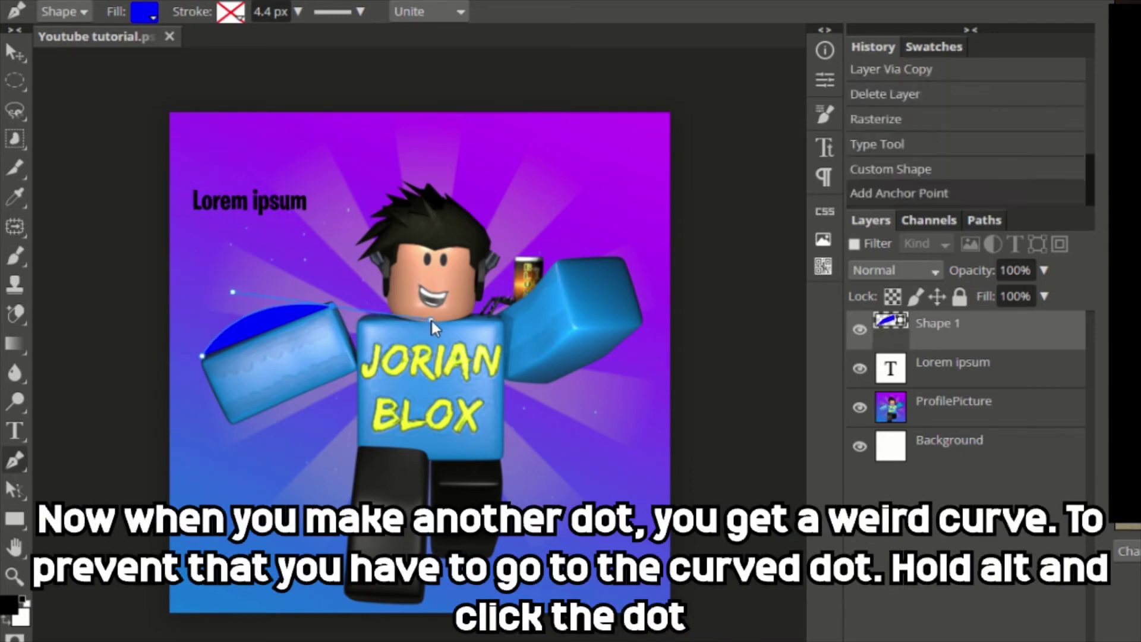
click(358, 375)
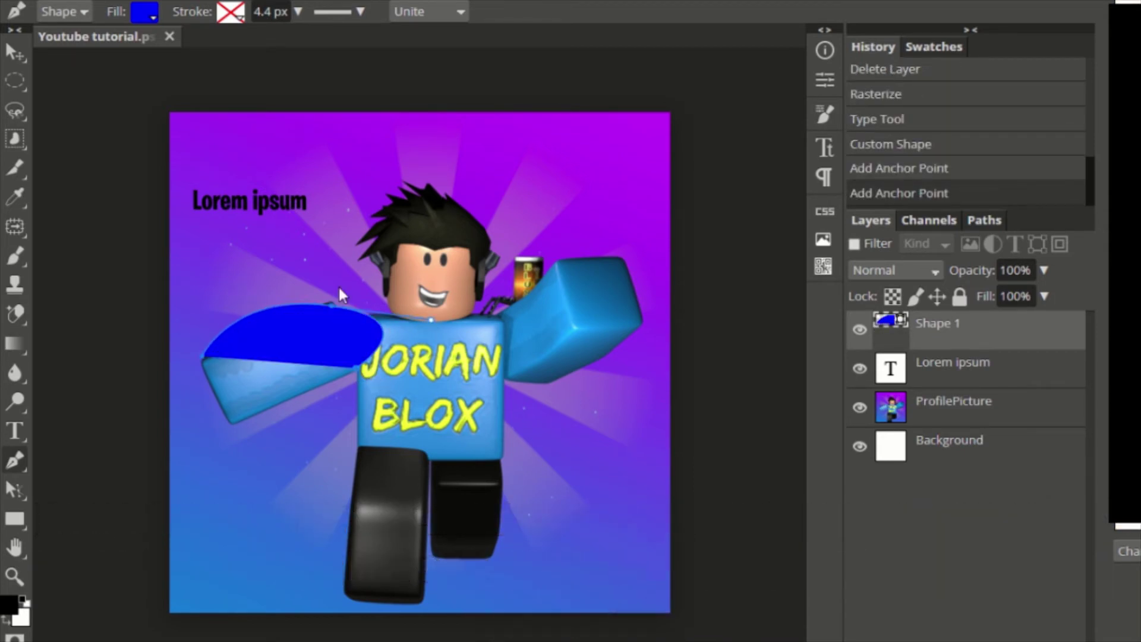
key(ctrl+z)
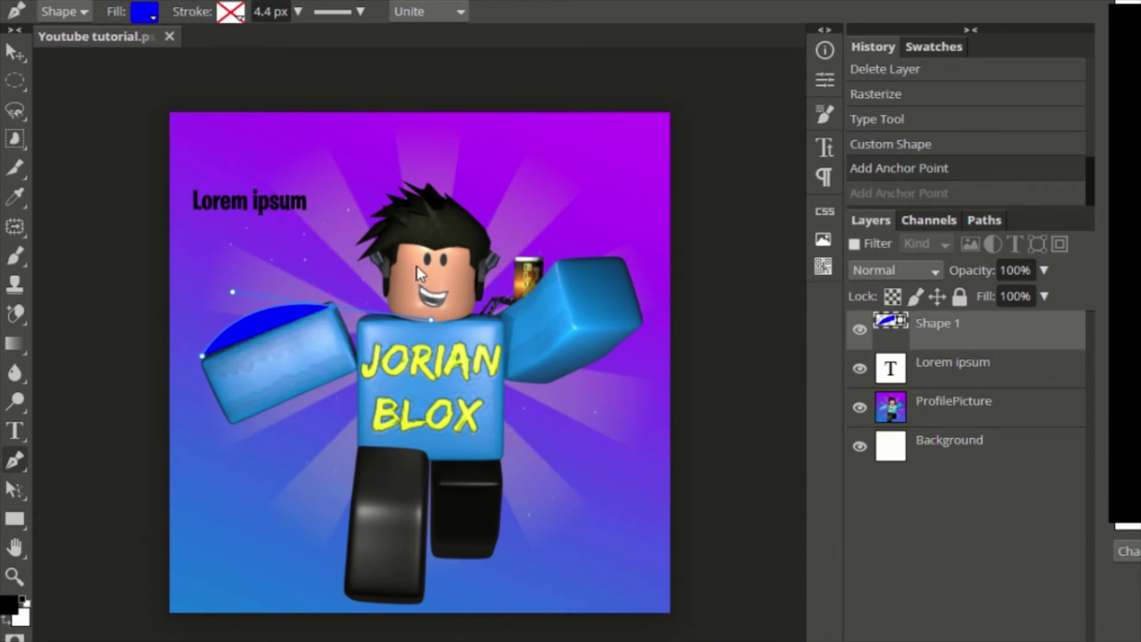
click(332, 305)
click(356, 364)
click(318, 376)
click(305, 396)
click(271, 411)
click(234, 422)
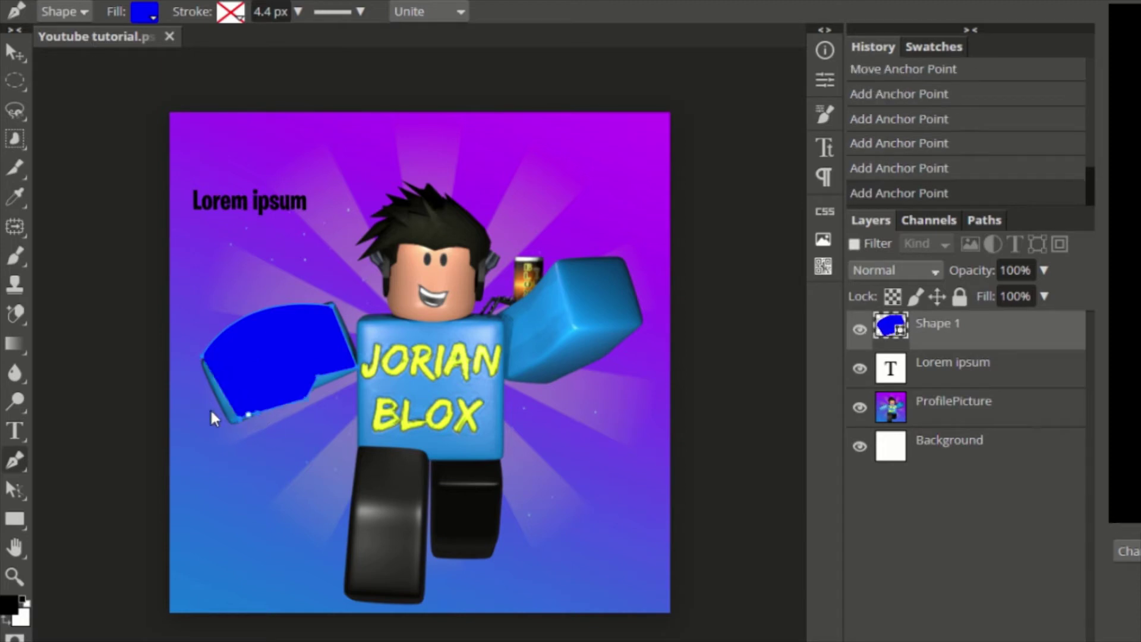
click(217, 402)
click(208, 379)
click(202, 357)
key(ctrl+z)
key(ctrl+z)
key(ctrl+z)
key(ctrl+z)
key(ctrl+z)
key(ctrl+z)
key(ctrl+z)
key(ctrl+z)
key(ctrl+z)
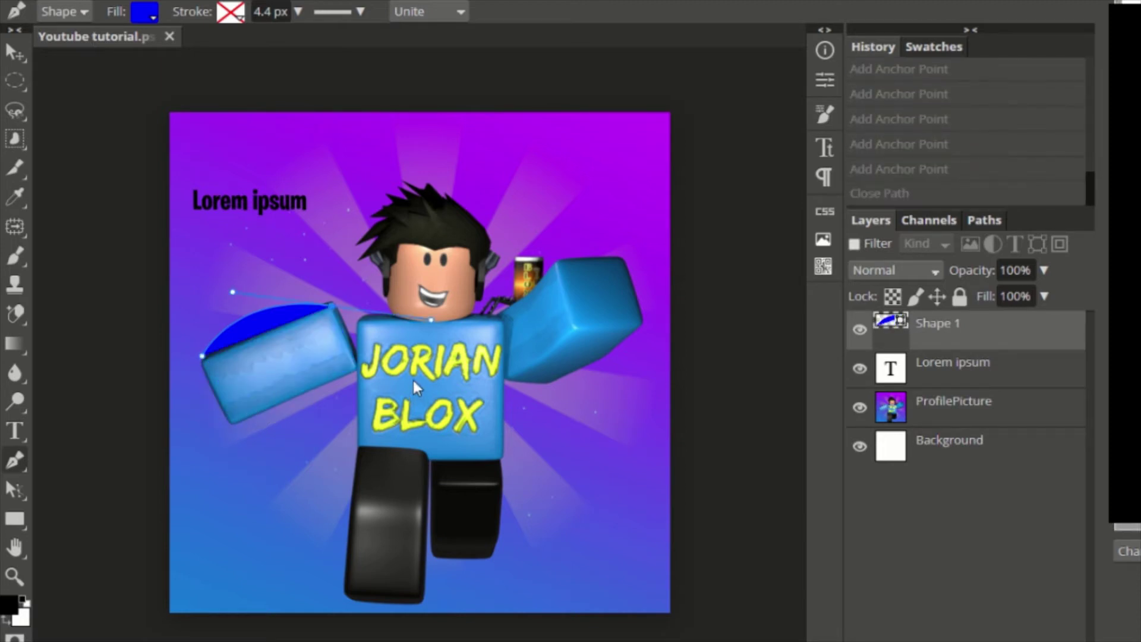
key(v)
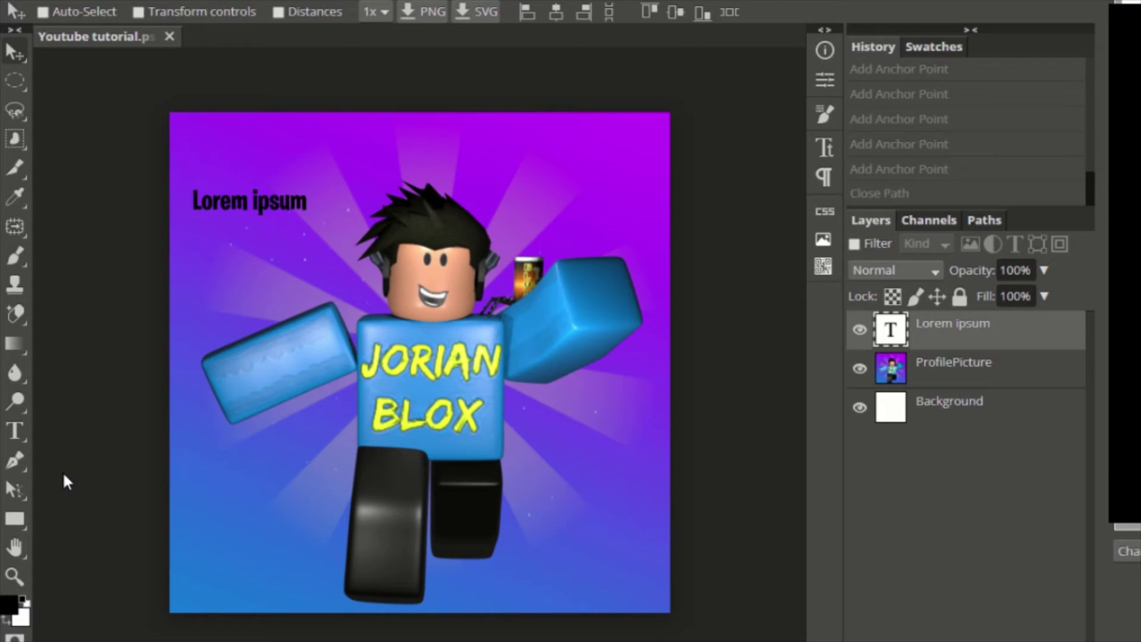
click(15, 519)
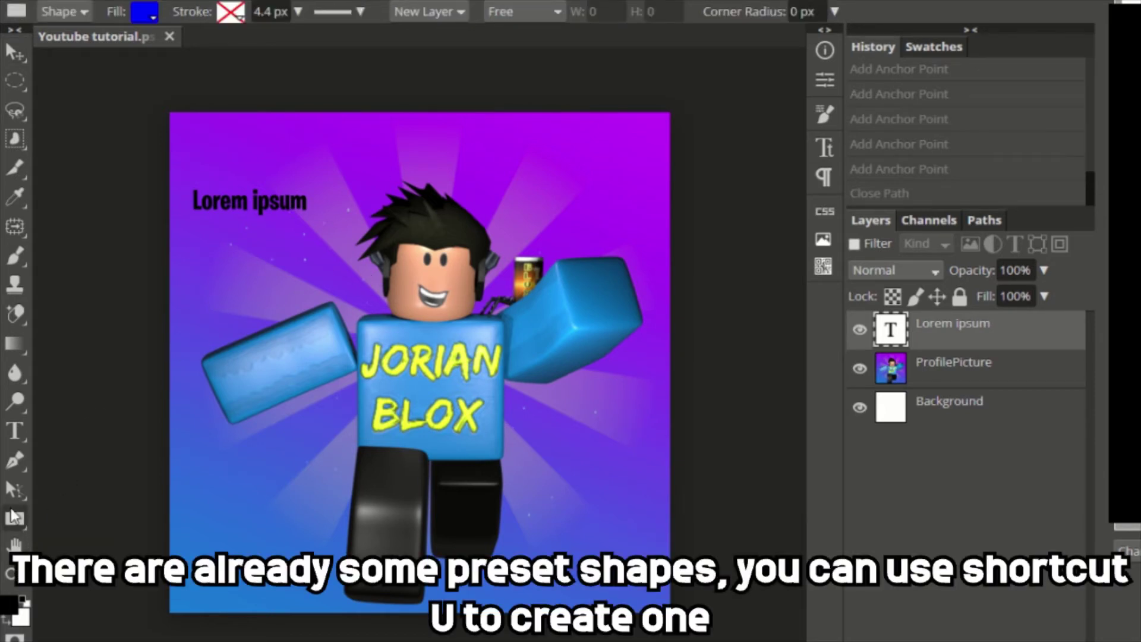
drag(179, 295, 385, 400)
key(ctrl+z)
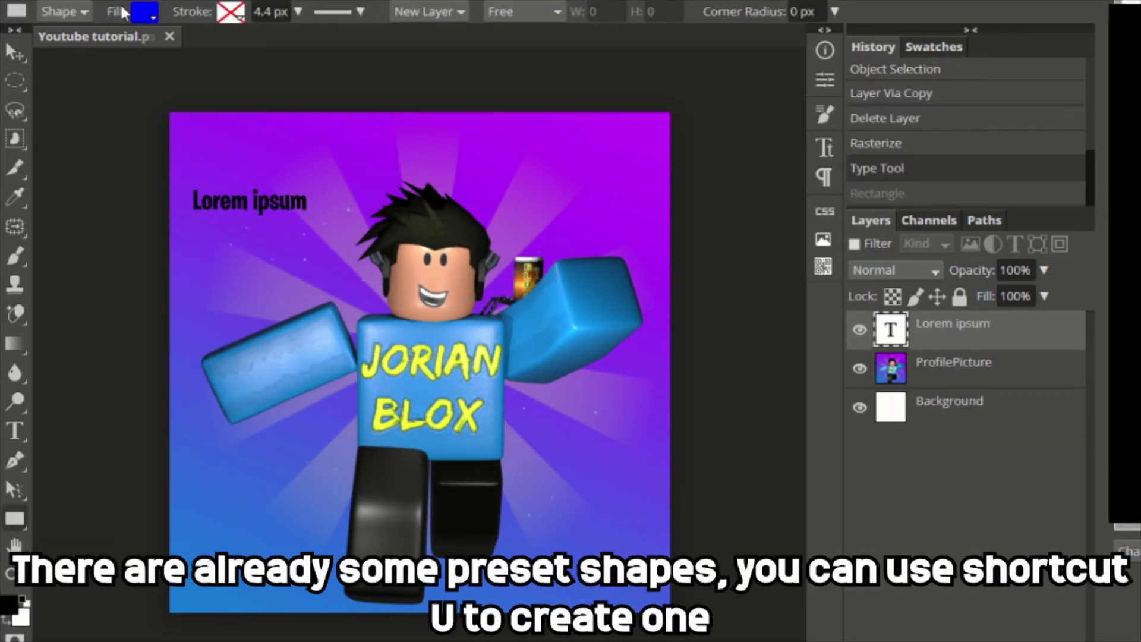
click(62, 11)
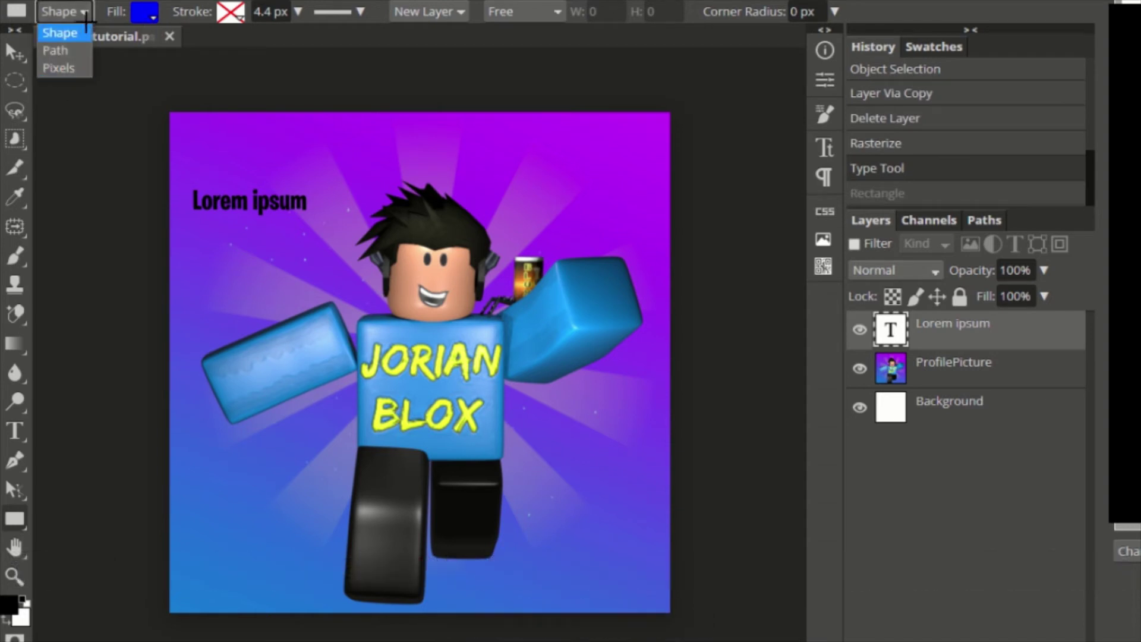
drag(201, 285, 354, 396)
key(ctrl+z)
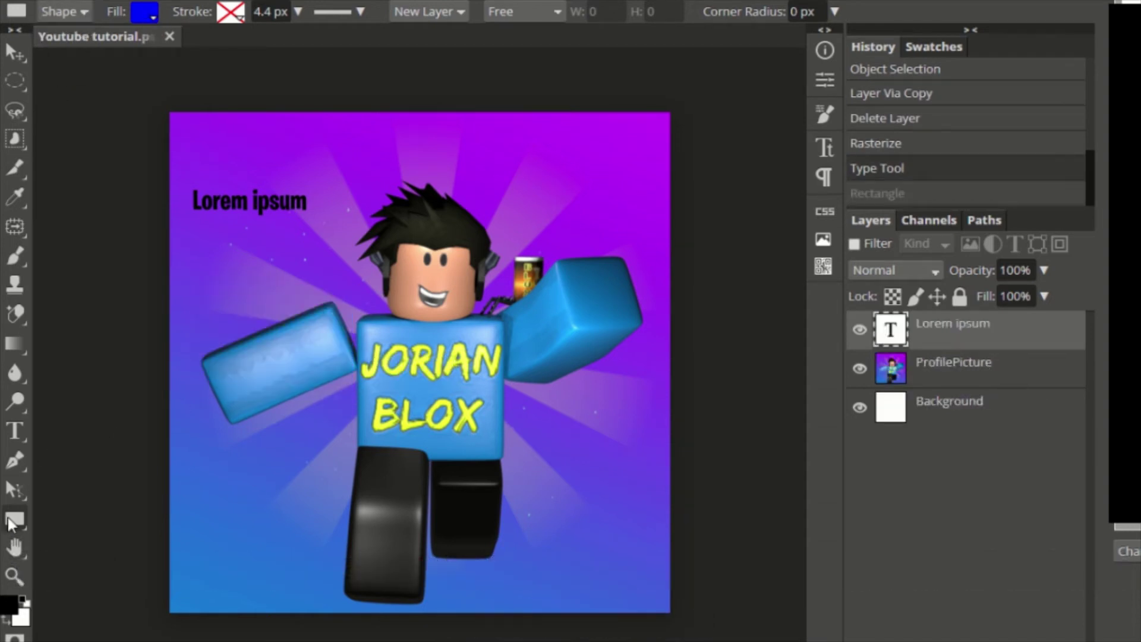
right_click(12, 520)
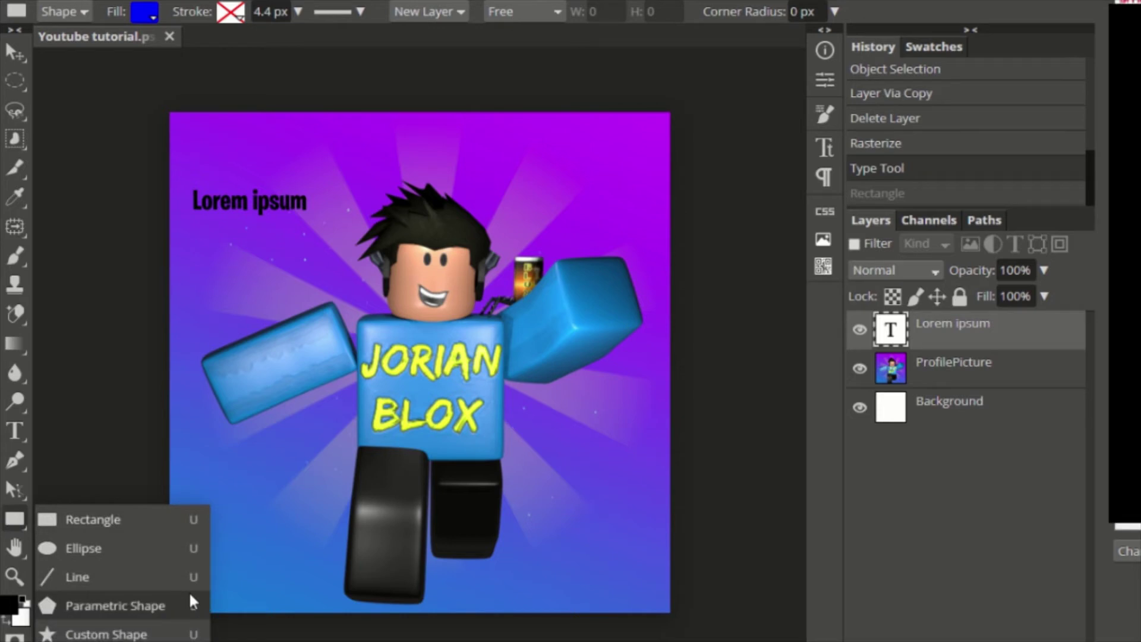
click(173, 634)
drag(265, 310, 334, 407)
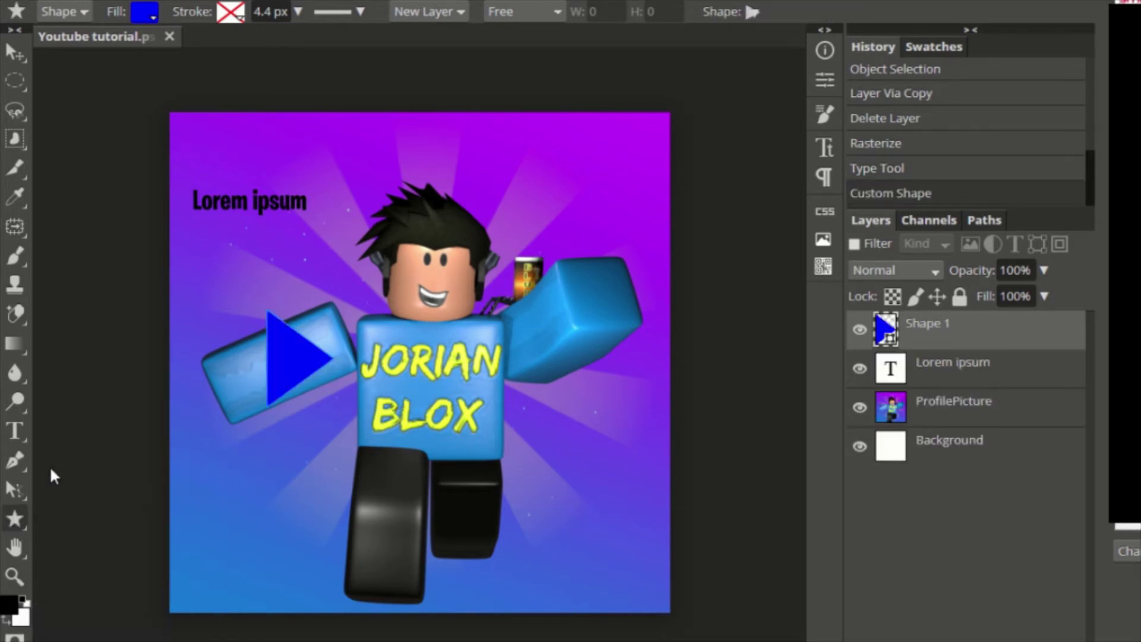
key(ctrl+z)
right_click(15, 519)
click(154, 604)
drag(229, 318, 270, 372)
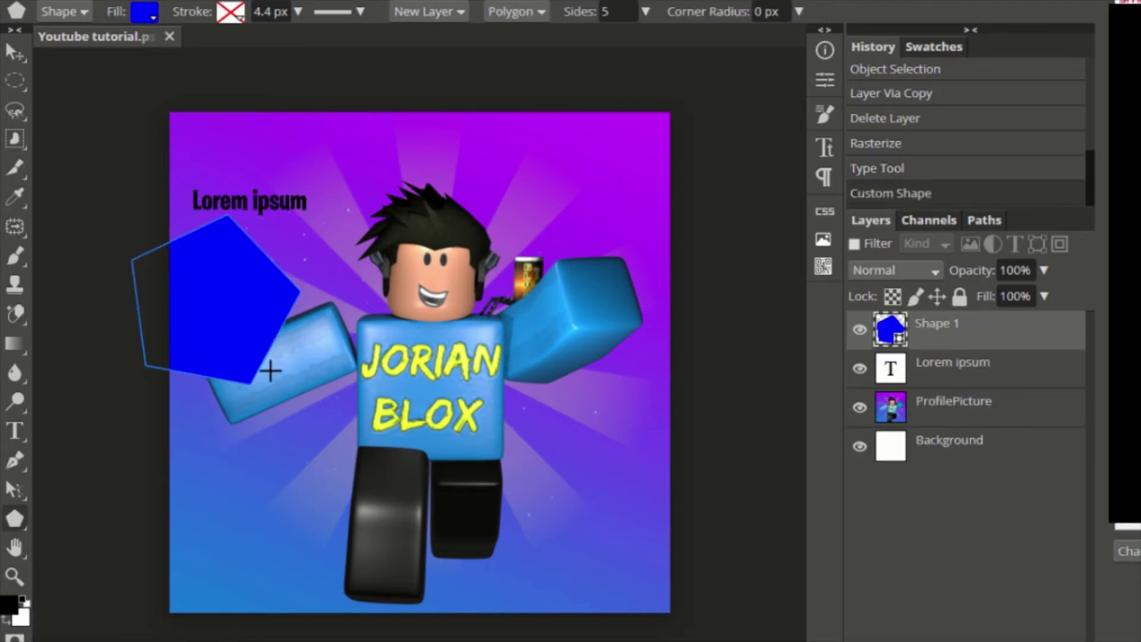
key(ctrl+z)
right_click(15, 519)
click(158, 576)
drag(282, 287, 368, 431)
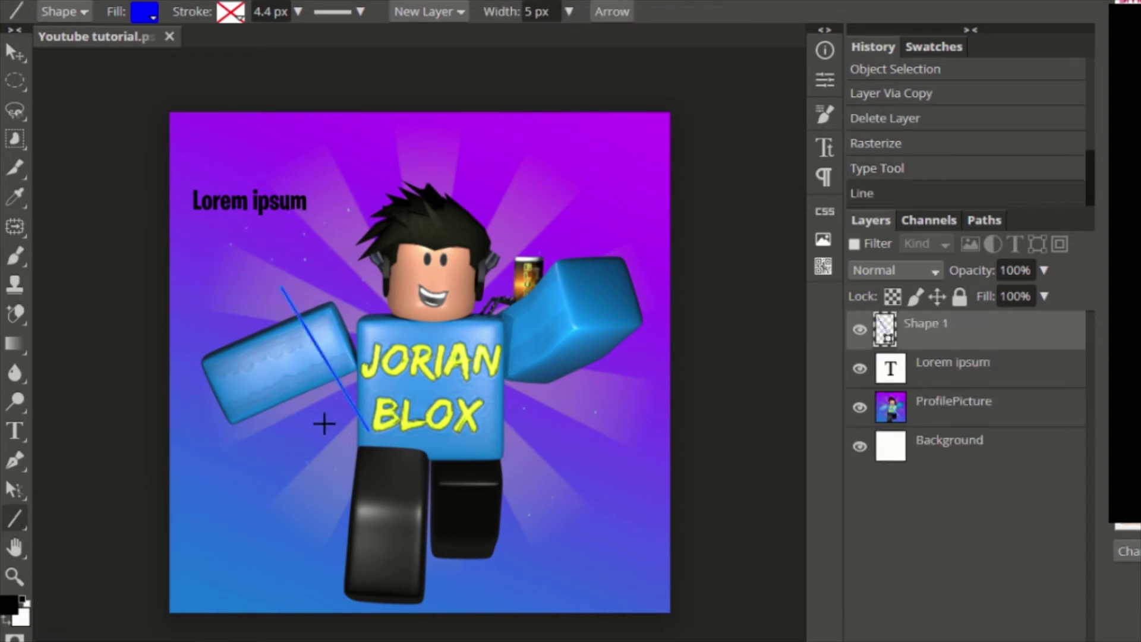
scroll(327, 395, up, 5)
scroll(328, 398, down, 5)
key(ctrl+z)
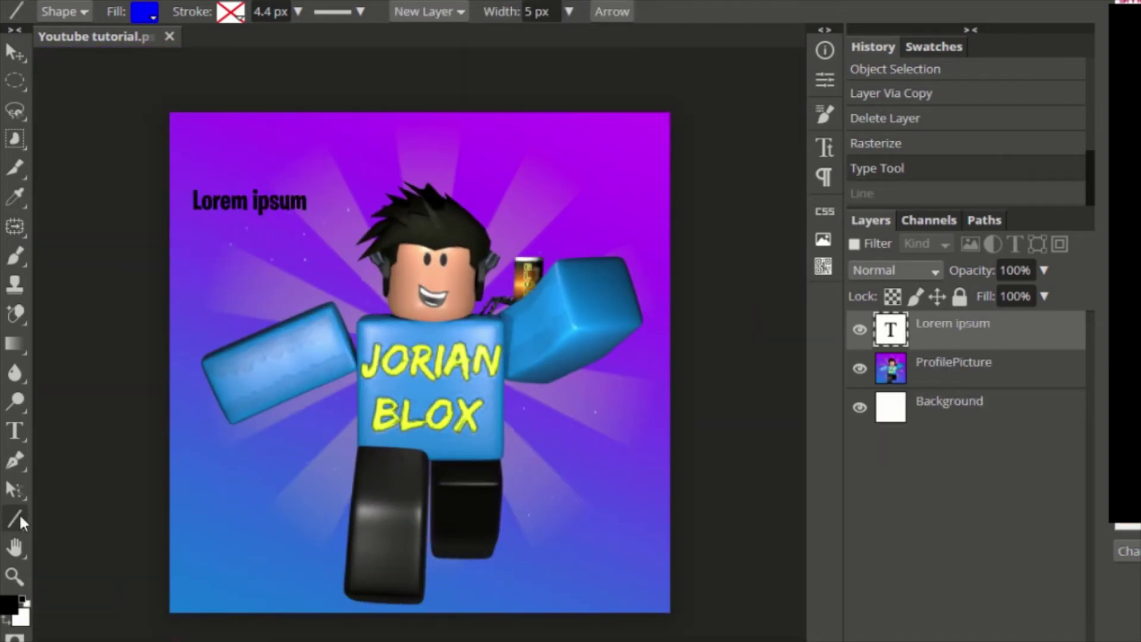
right_click(21, 522)
click(113, 548)
drag(244, 326, 384, 482)
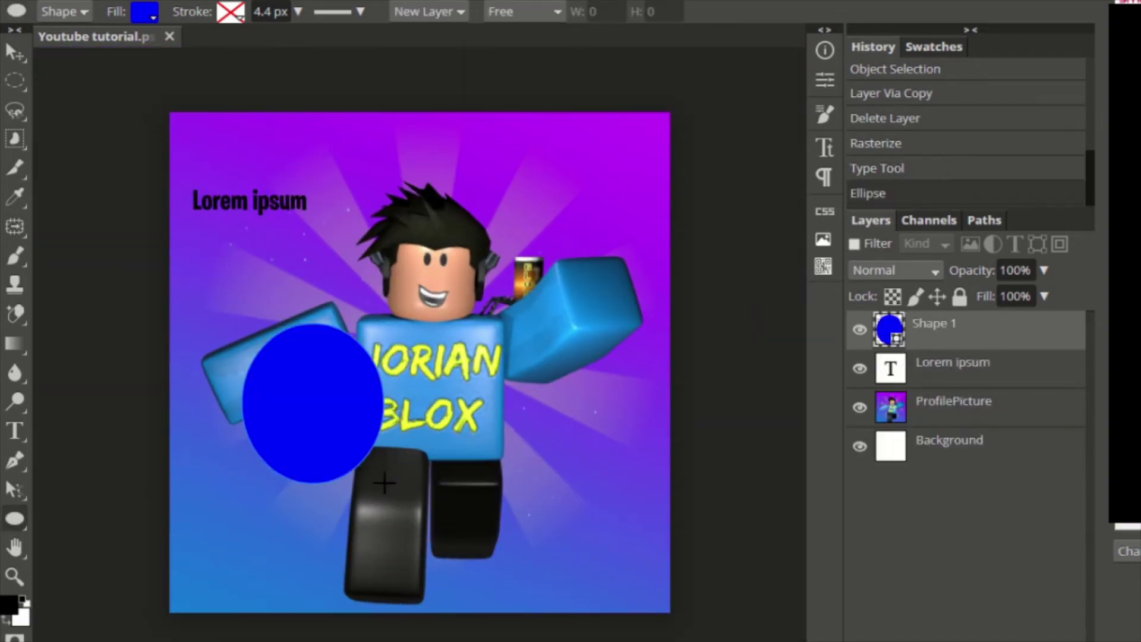
key(ctrl+z)
right_click(18, 525)
click(89, 518)
drag(250, 290, 416, 415)
key(ctrl+z)
key(v)
click(17, 547)
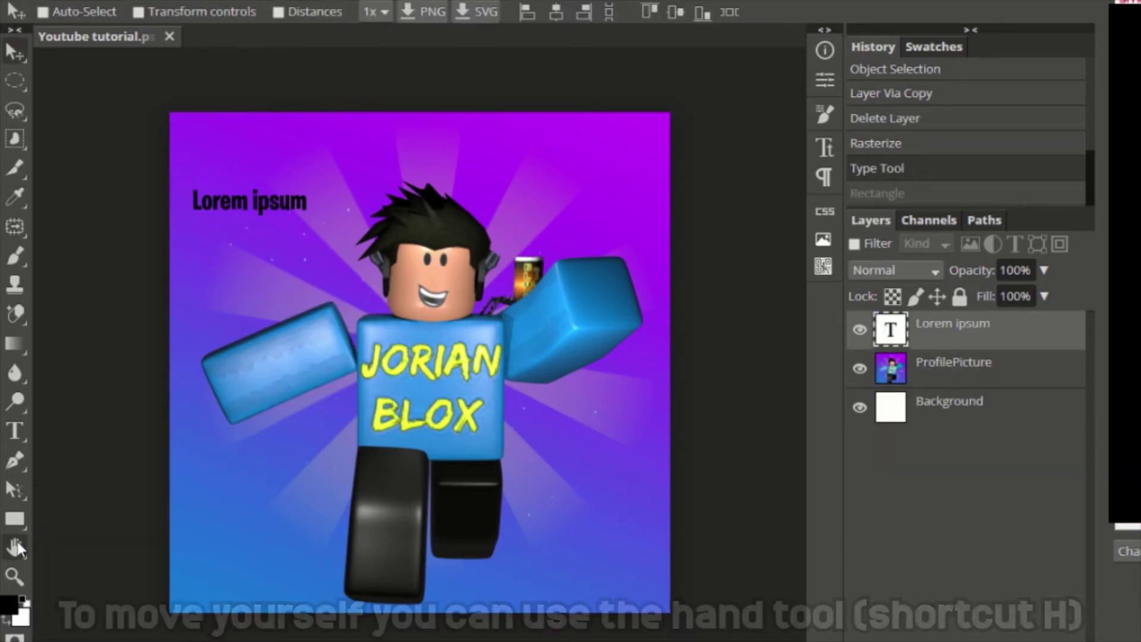
mouse_move(521, 284)
mouse_down()
mouse_move(264, 274)
mouse_move(523, 425)
mouse_move(395, 288)
mouse_move(536, 296)
mouse_move(493, 285)
mouse_move(507, 291)
mouse_up()
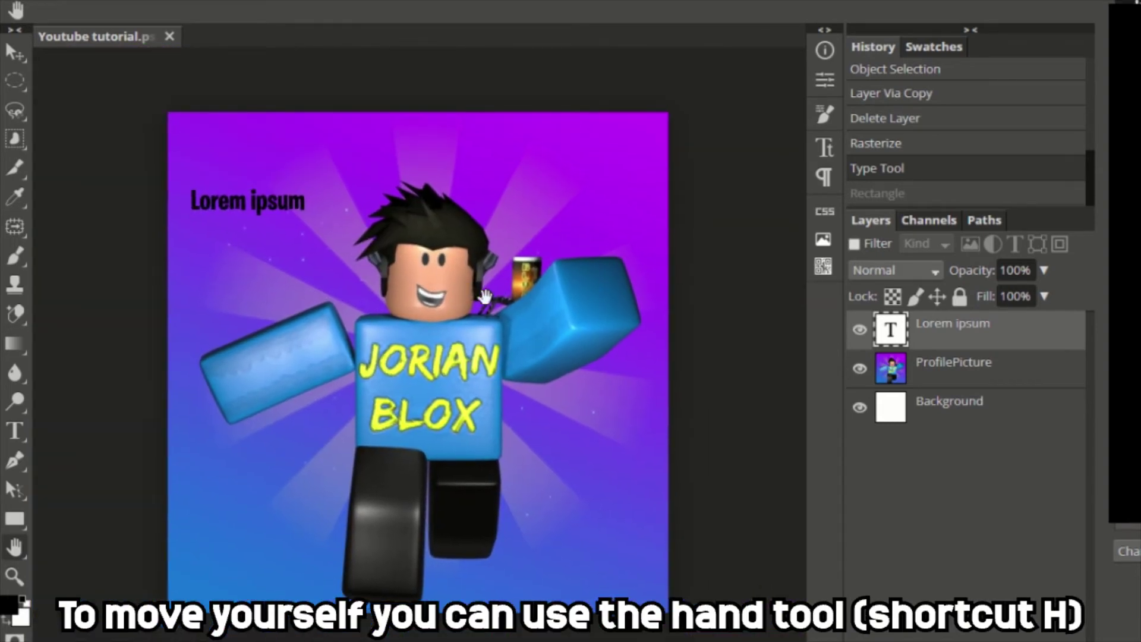
scroll(467, 383, up, 6)
drag(471, 380, 600, 417)
drag(402, 253, 779, 520)
drag(309, 214, 773, 492)
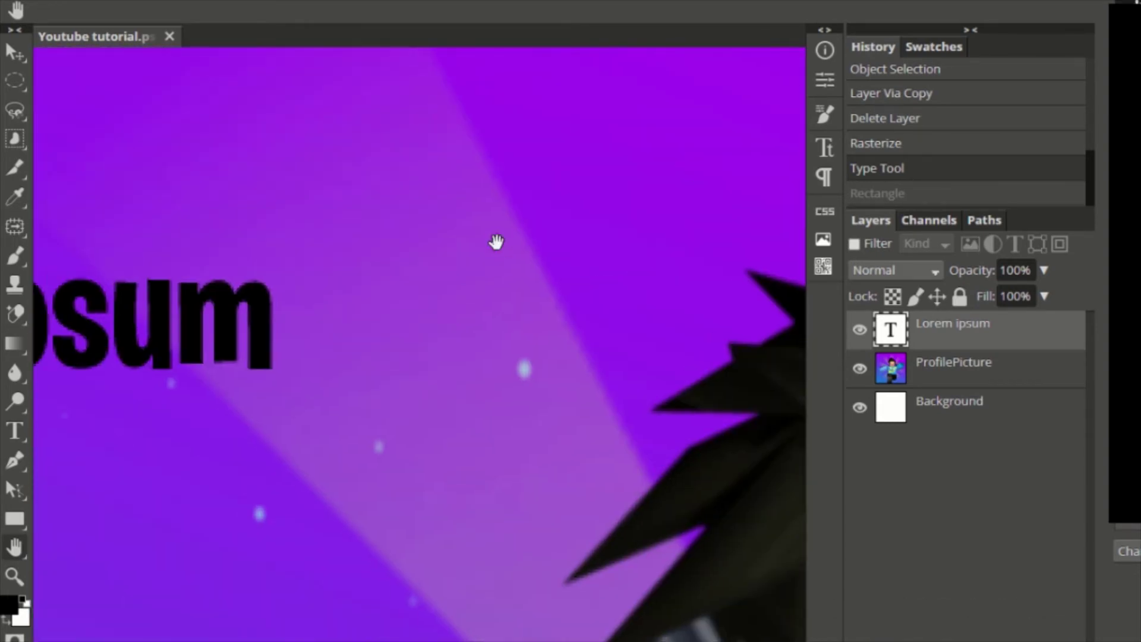
drag(171, 97, 423, 190)
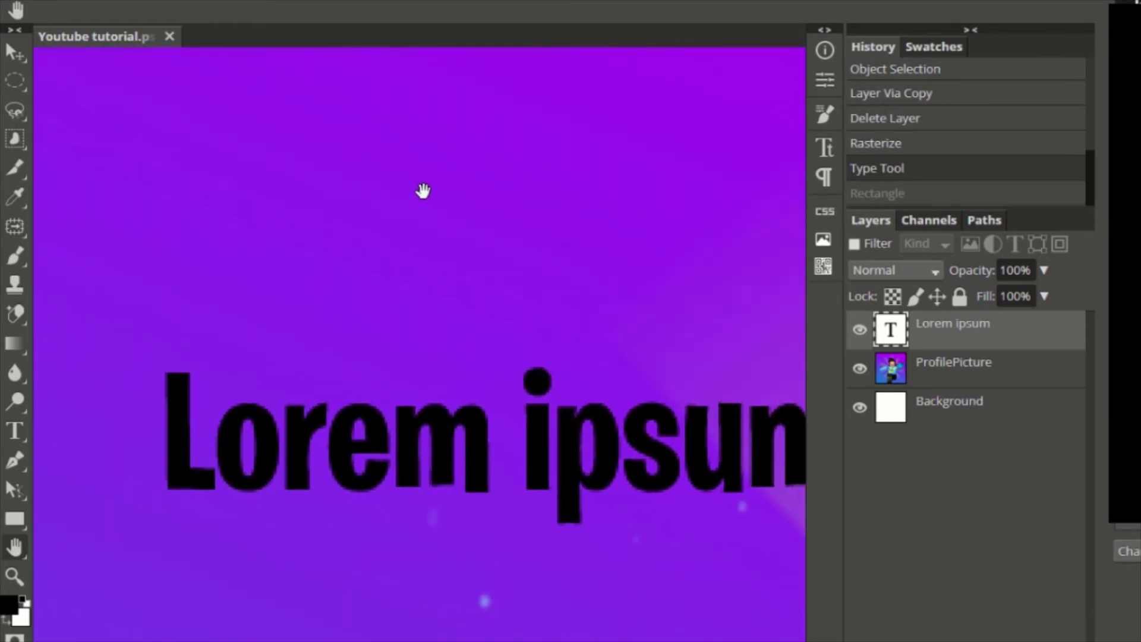
scroll(315, 244, down, 7)
scroll(523, 305, up, 1)
scroll(635, 234, up, 1)
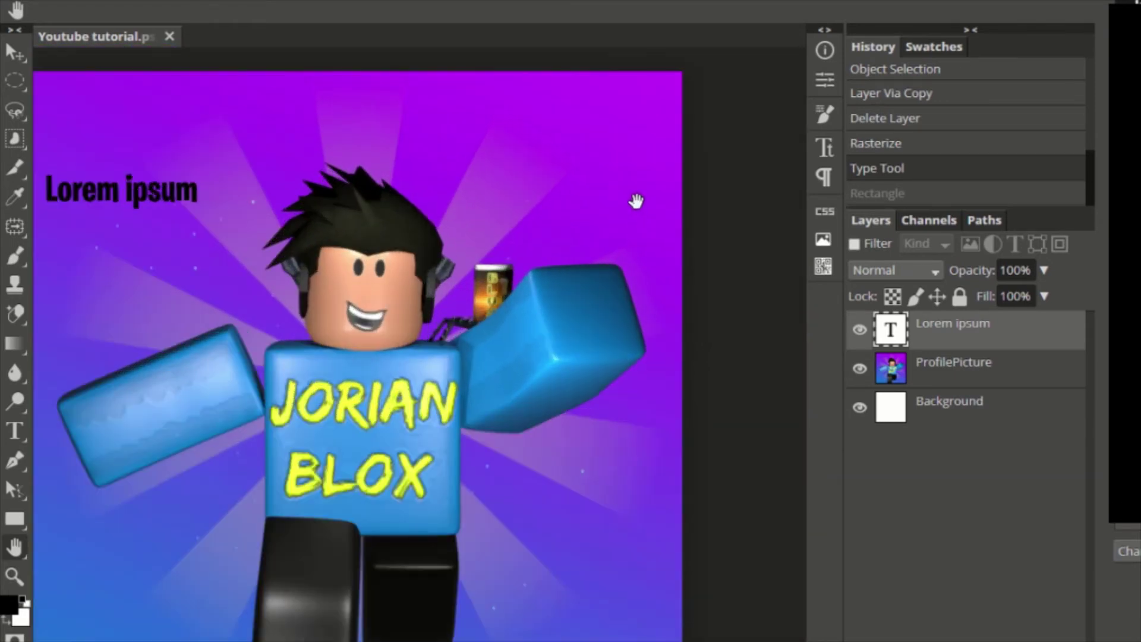
drag(630, 167, 592, 237)
scroll(632, 224, up, 1)
scroll(402, 364, down, 4)
scroll(402, 363, up, 2)
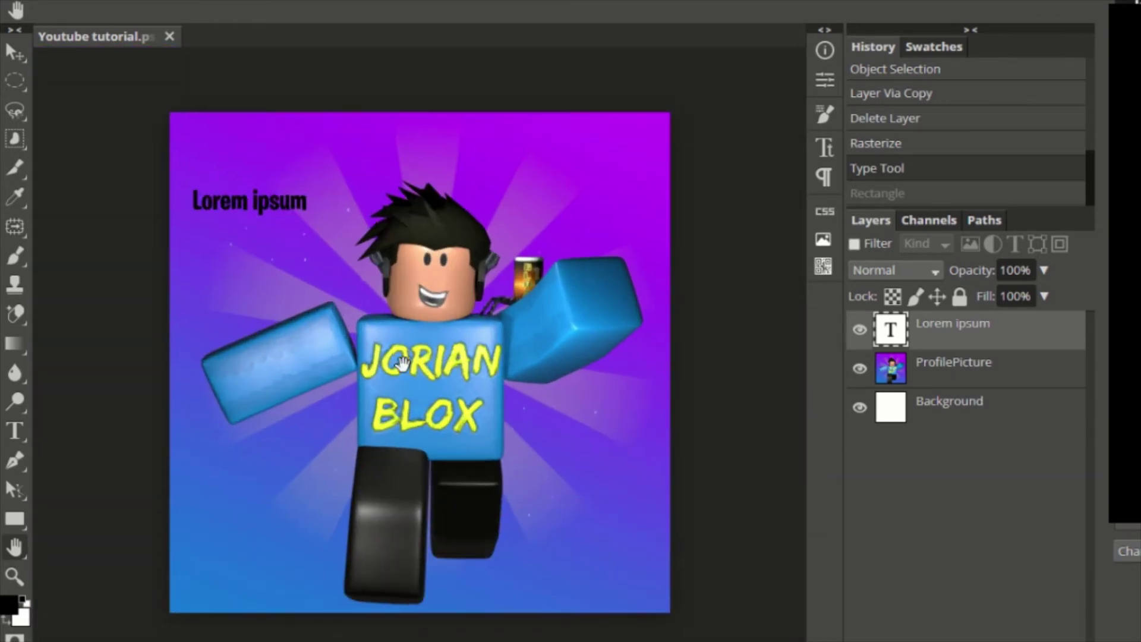
click(15, 575)
scroll(451, 303, up, 6)
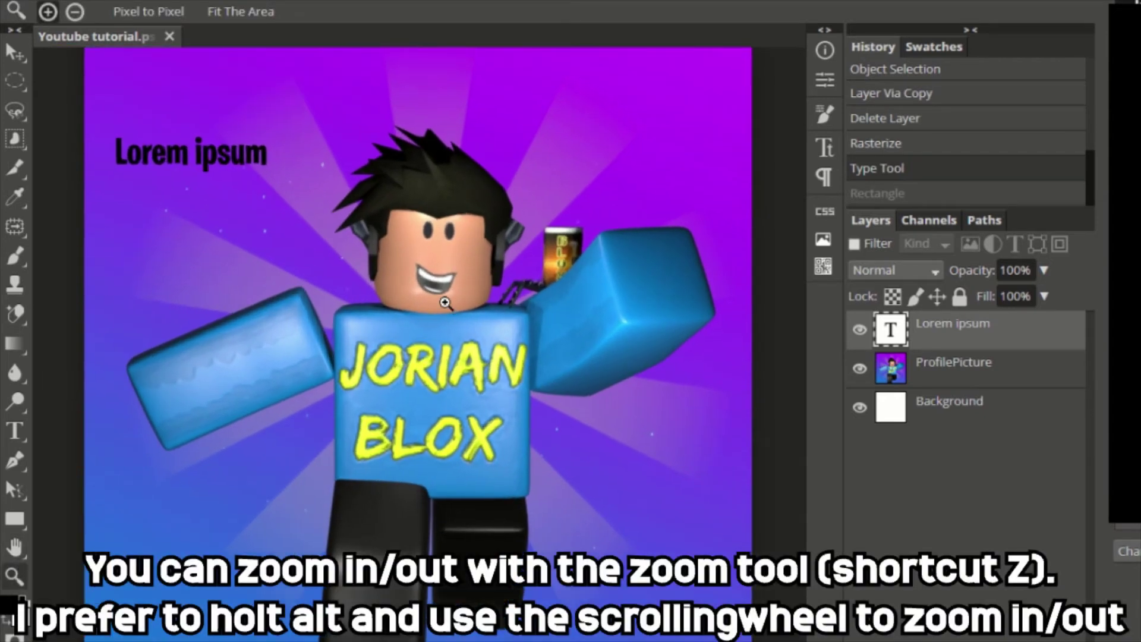
scroll(426, 298, down, 4)
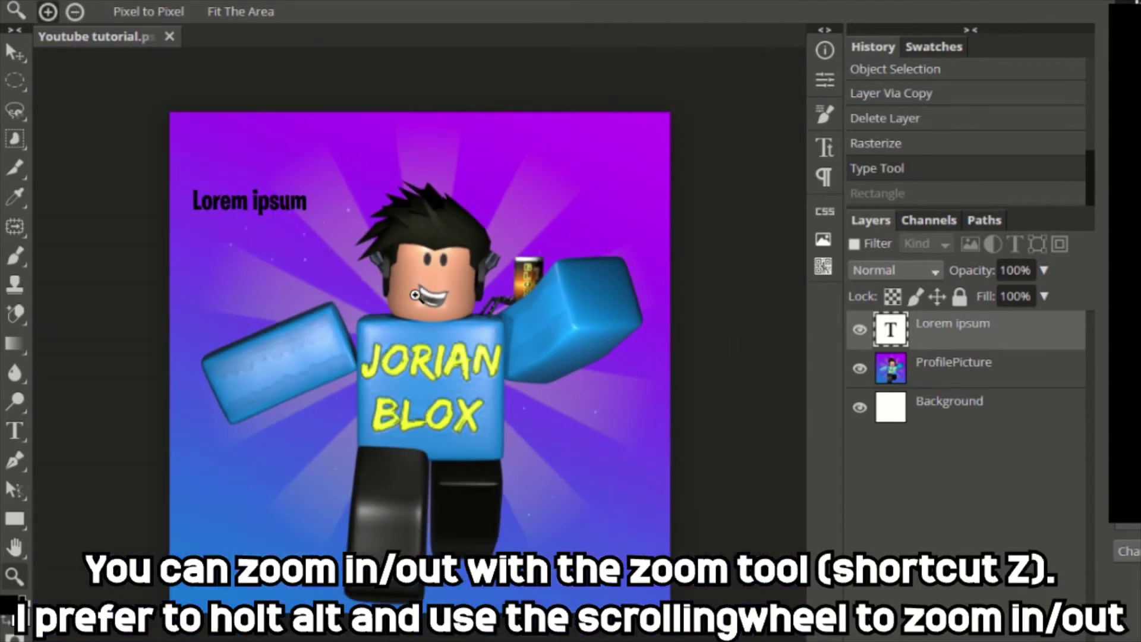
click(13, 51)
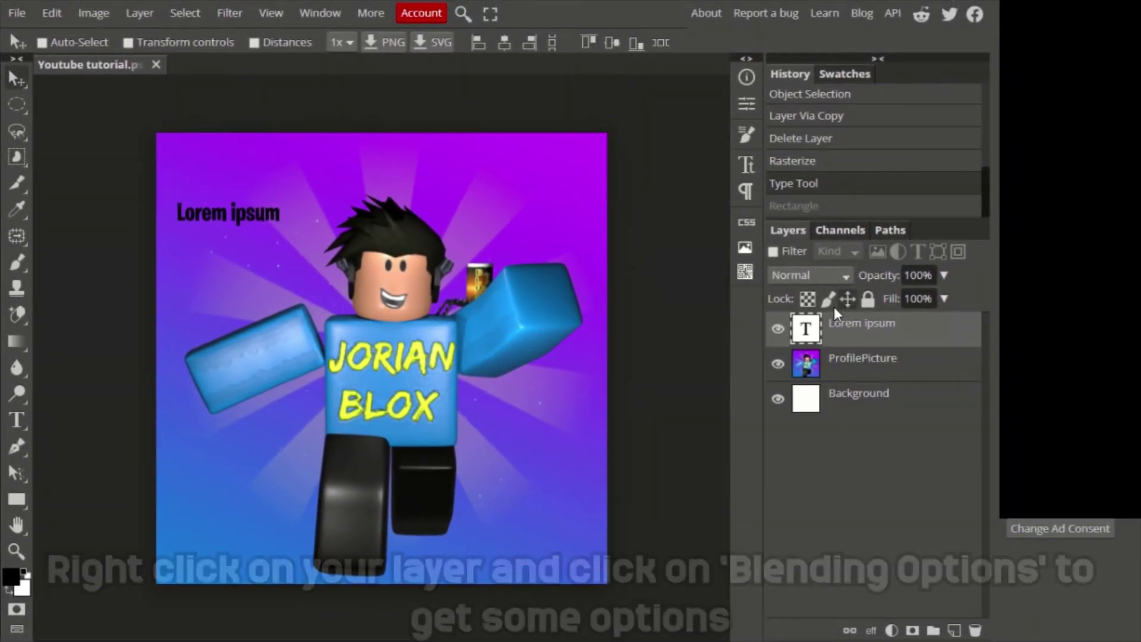
Step: Preview Bevel and Emboss in the title's Blending Options, then close without applying
right_click(929, 332)
click(902, 172)
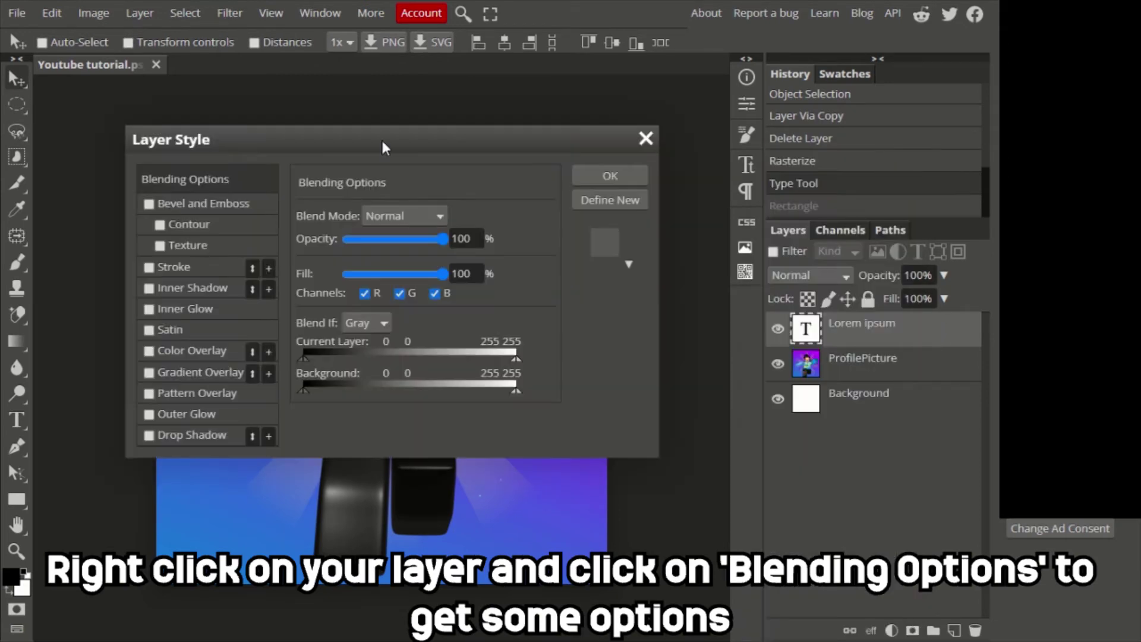
drag(383, 142, 829, 95)
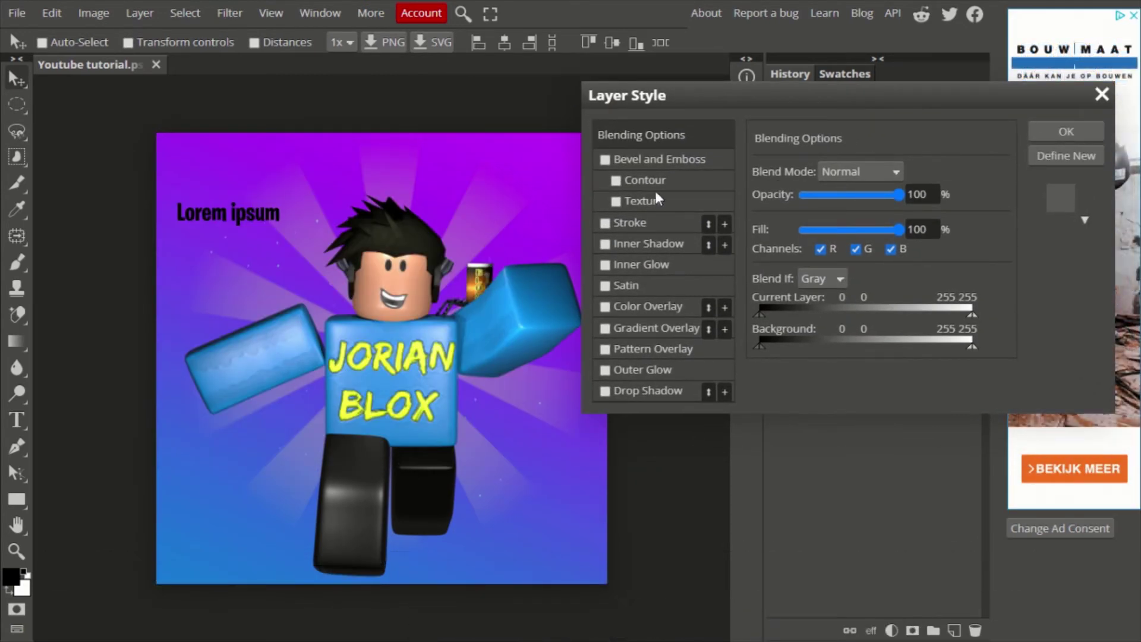
click(652, 155)
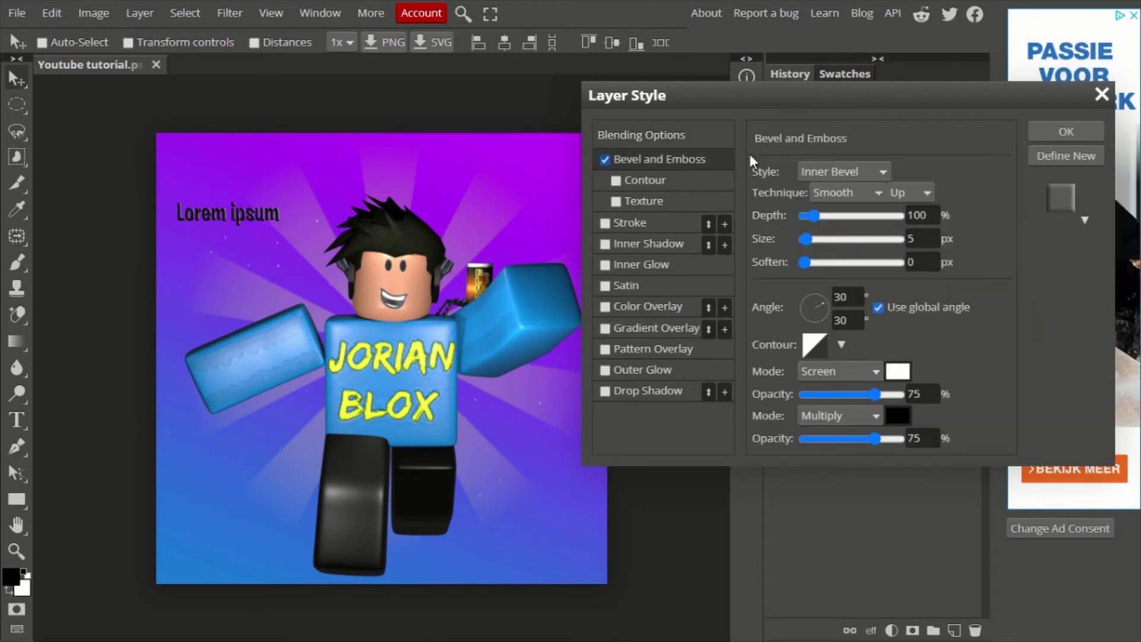
click(1102, 95)
Step: Scale the Lorem ipsum title up to about 250% with Free Transform
key(ctrl+alt+t)
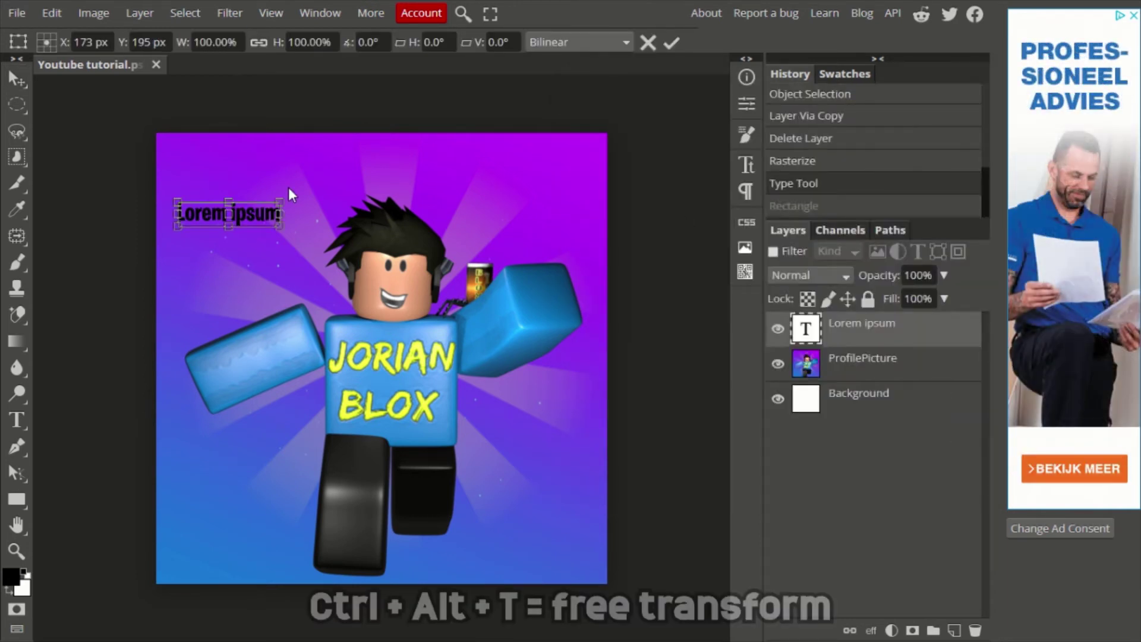
drag(282, 201, 330, 169)
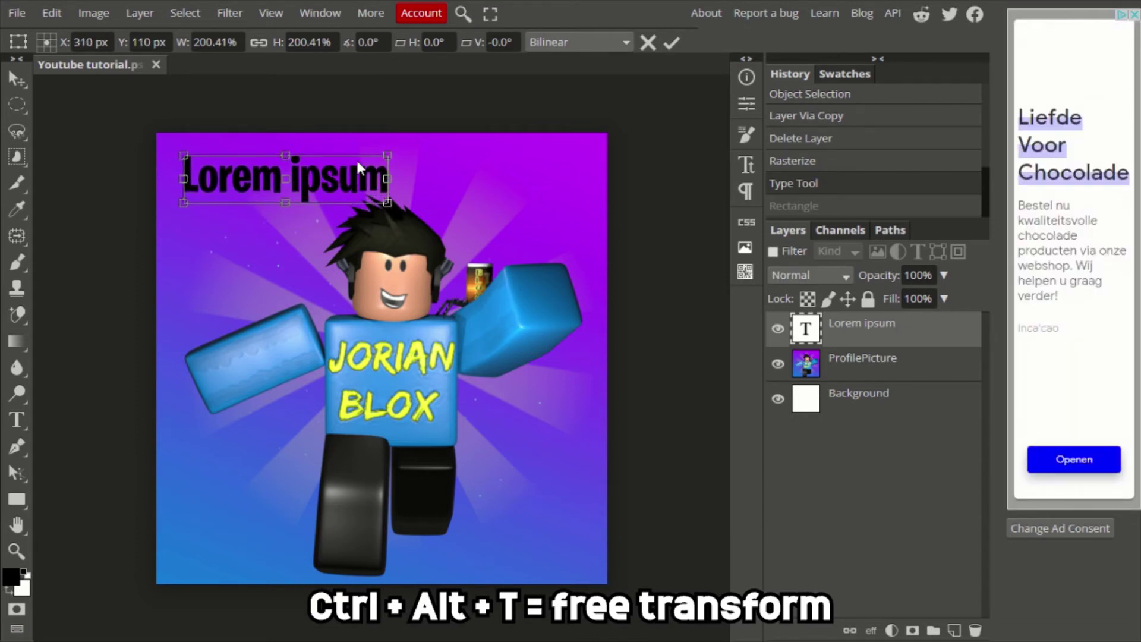
drag(387, 155, 420, 146)
click(671, 42)
right_click(910, 331)
click(857, 162)
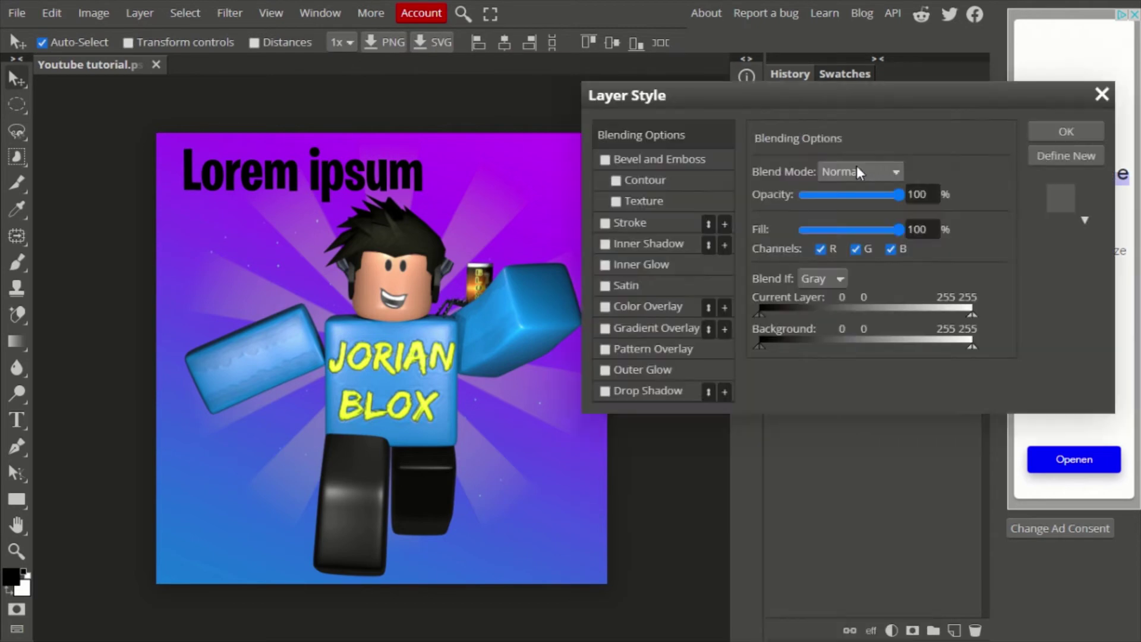
click(667, 159)
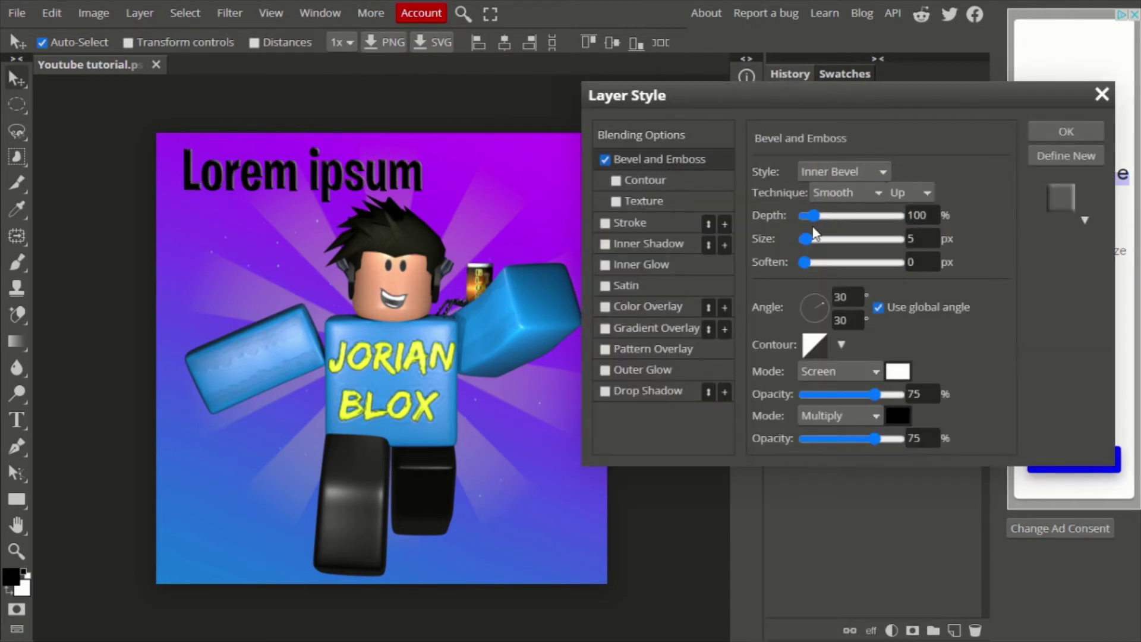
mouse_move(813, 216)
mouse_down()
mouse_move(826, 217)
mouse_move(813, 202)
mouse_move(800, 209)
mouse_up()
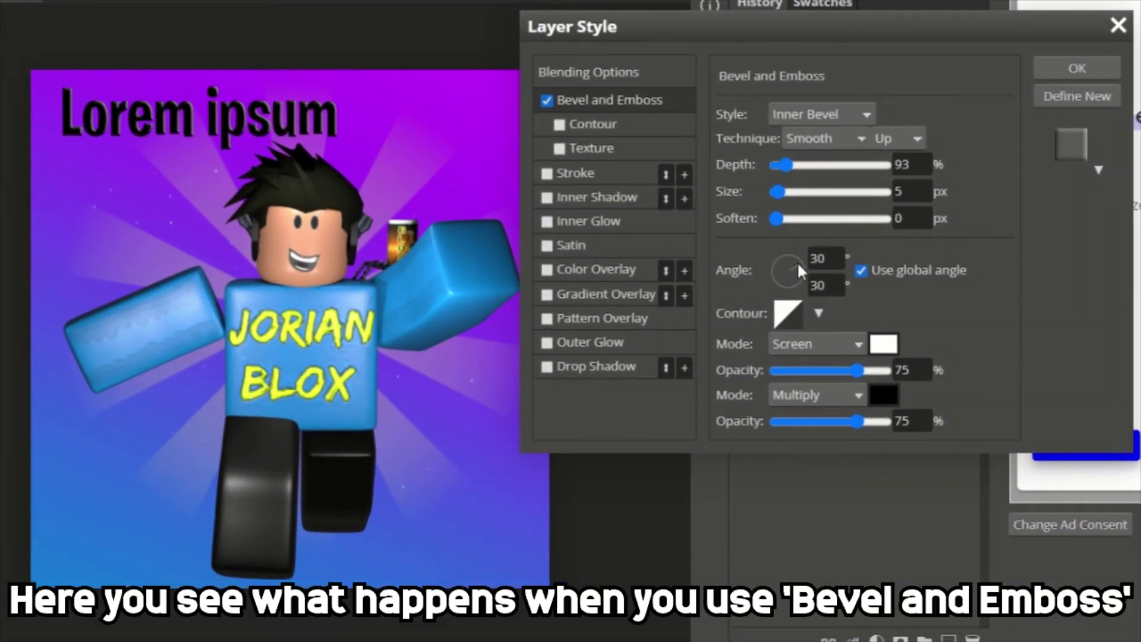
drag(797, 261, 781, 193)
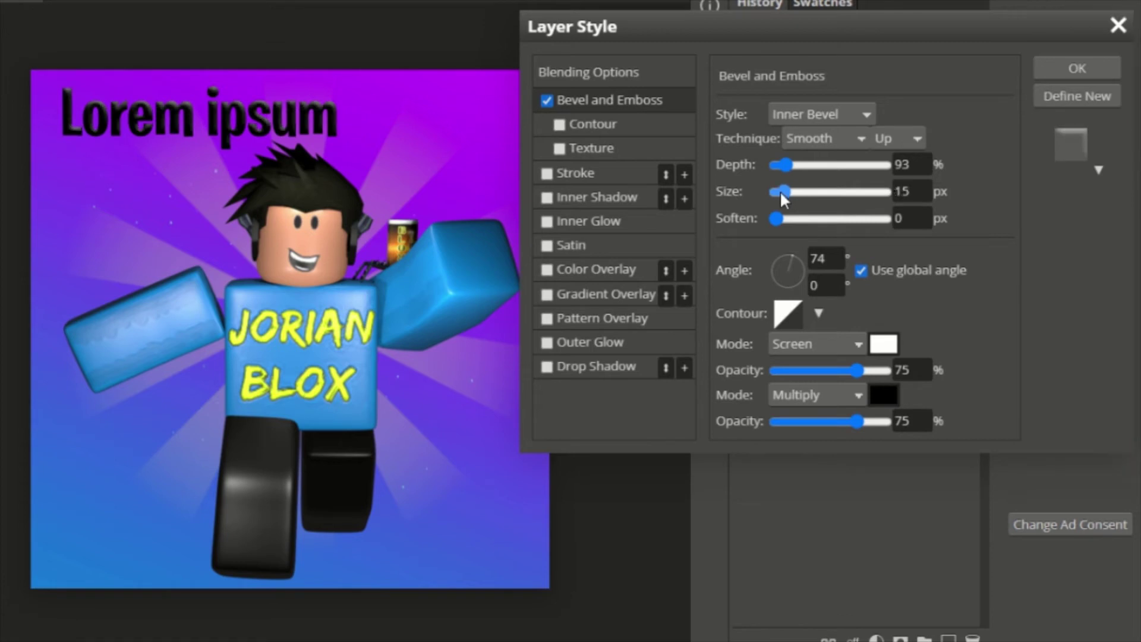
click(606, 123)
mouse_move(800, 150)
mouse_down()
mouse_move(829, 151)
mouse_move(812, 151)
mouse_up()
click(558, 124)
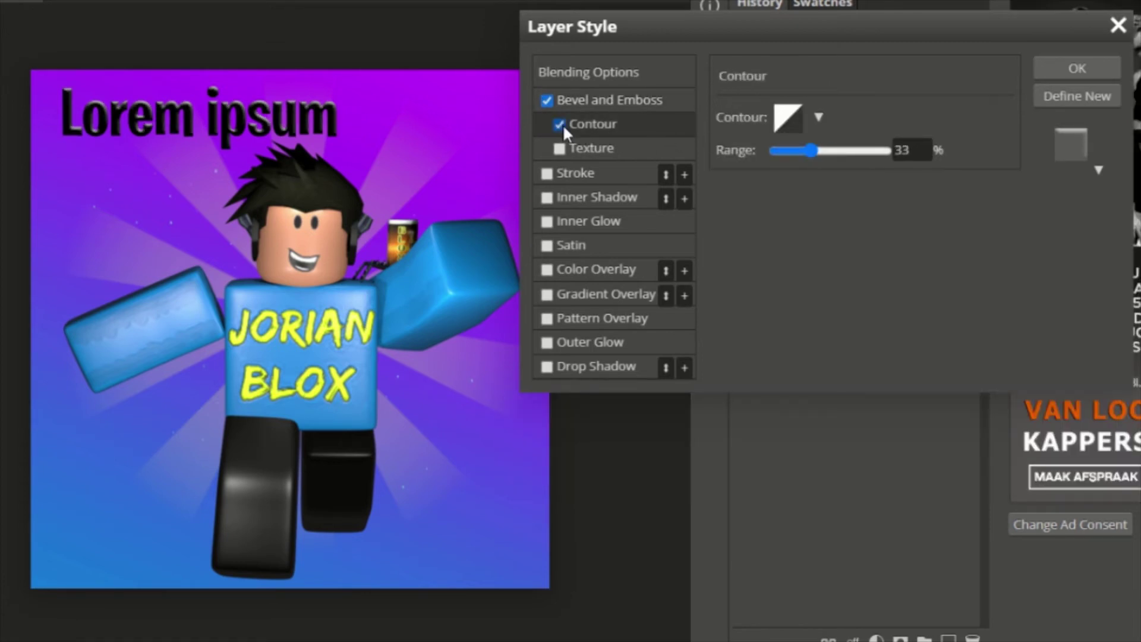
click(559, 124)
click(559, 148)
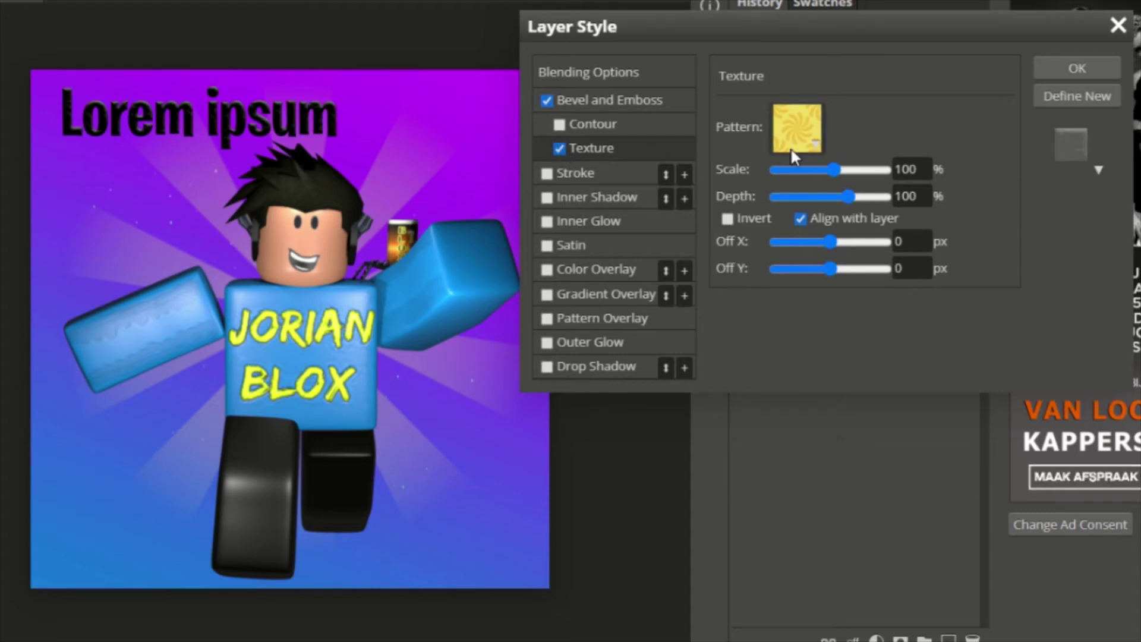
click(813, 146)
click(881, 112)
click(560, 148)
click(547, 100)
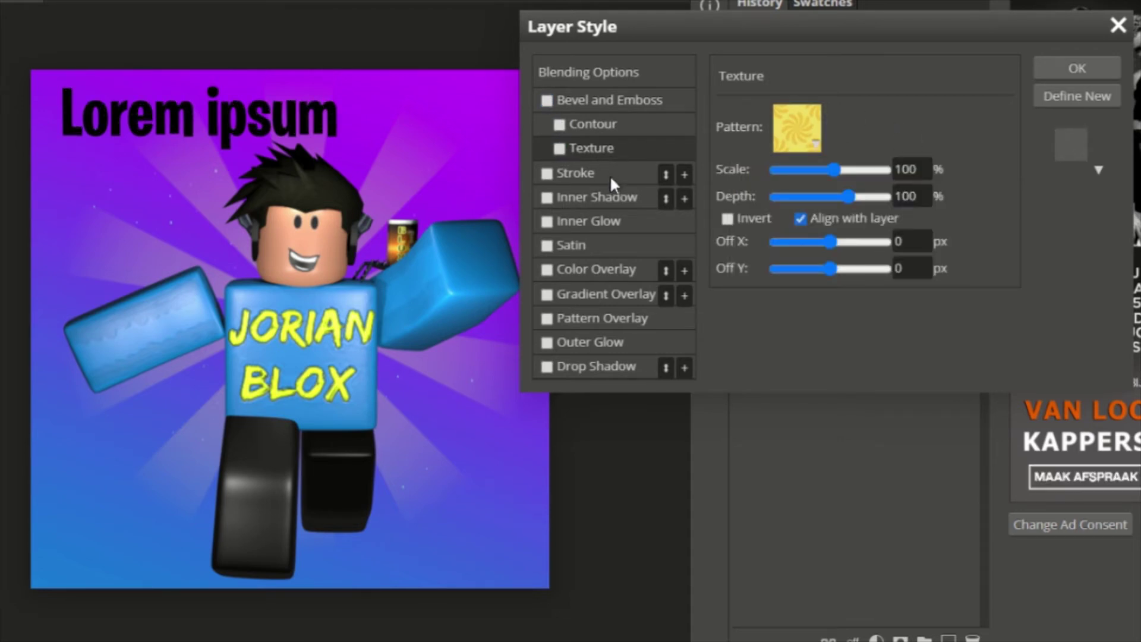
Step: Add a Stroke outline to the title with a near-white colour
click(587, 172)
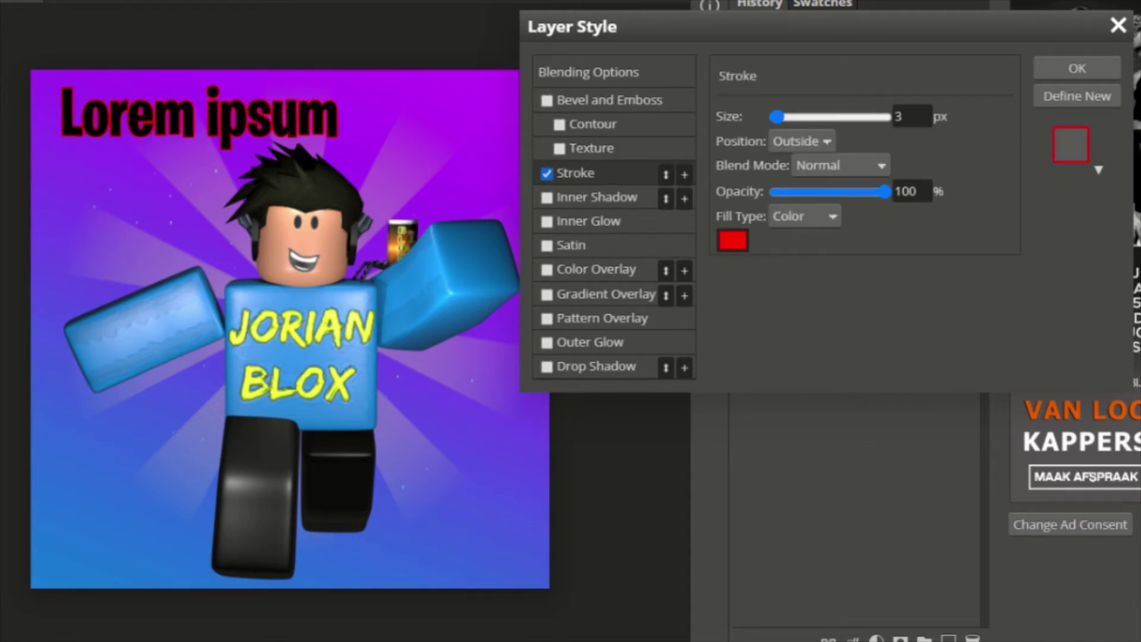
click(733, 240)
drag(35, 136, 12, 107)
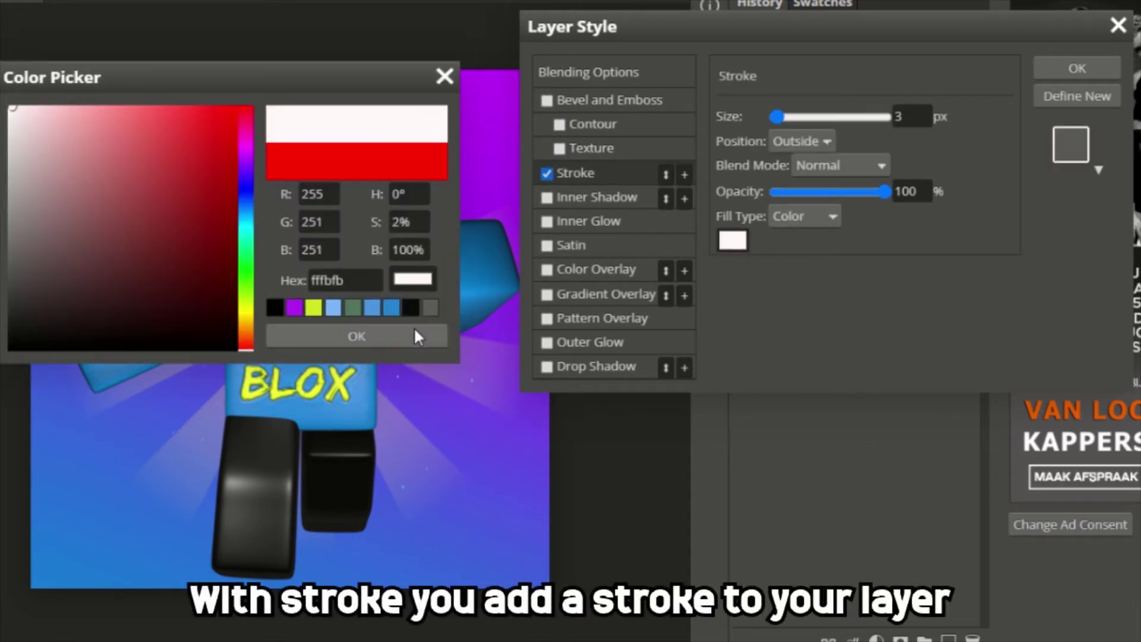
click(415, 336)
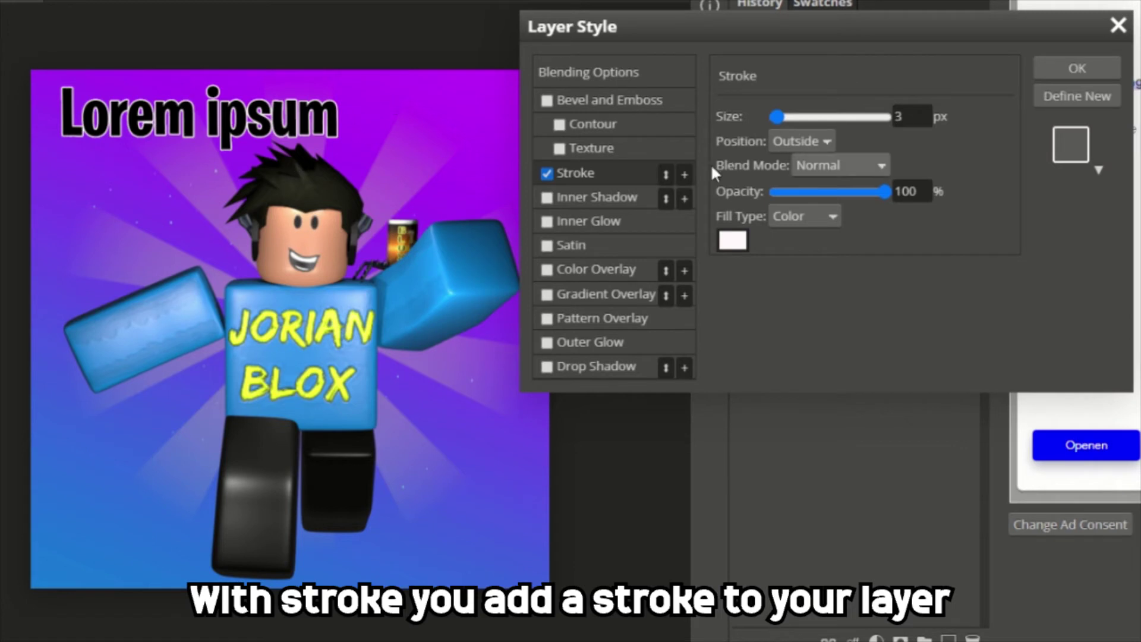
Step: Try a red Inner Shadow at 88% opacity and 31 px, then remove it
click(599, 199)
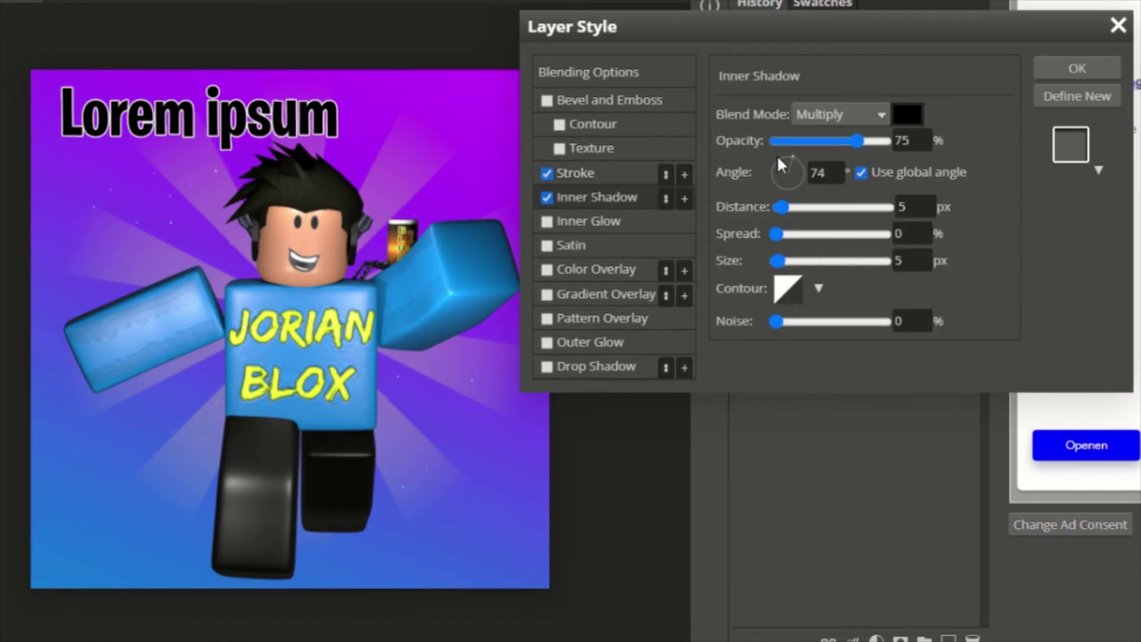
click(915, 119)
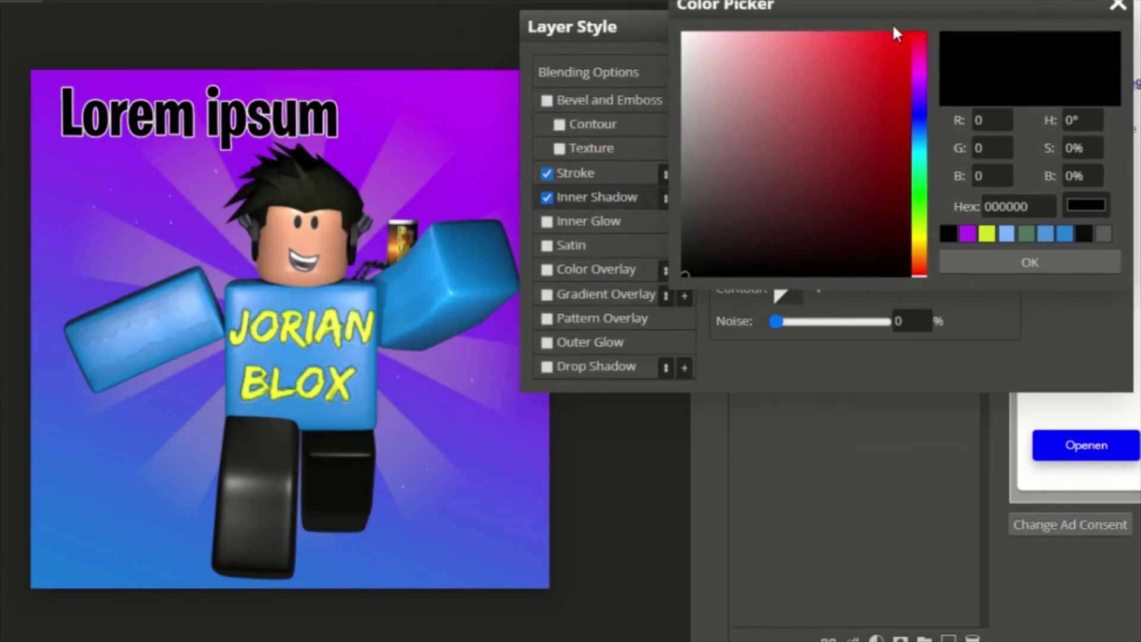
click(909, 33)
click(1017, 262)
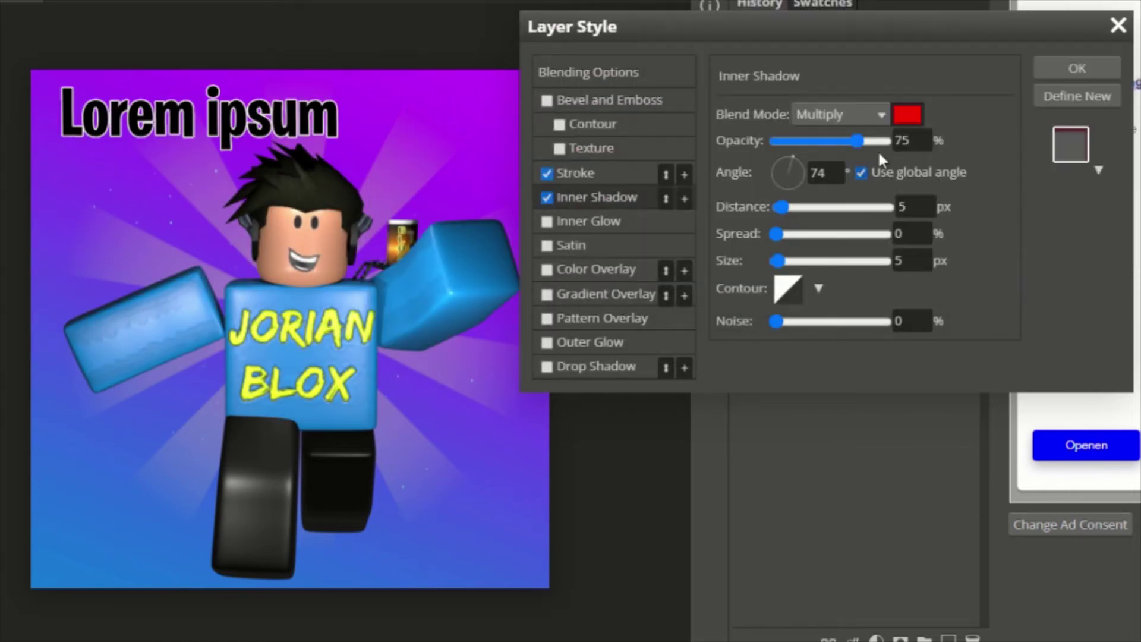
click(871, 140)
mouse_move(777, 261)
mouse_down()
mouse_move(831, 255)
mouse_move(793, 261)
mouse_up()
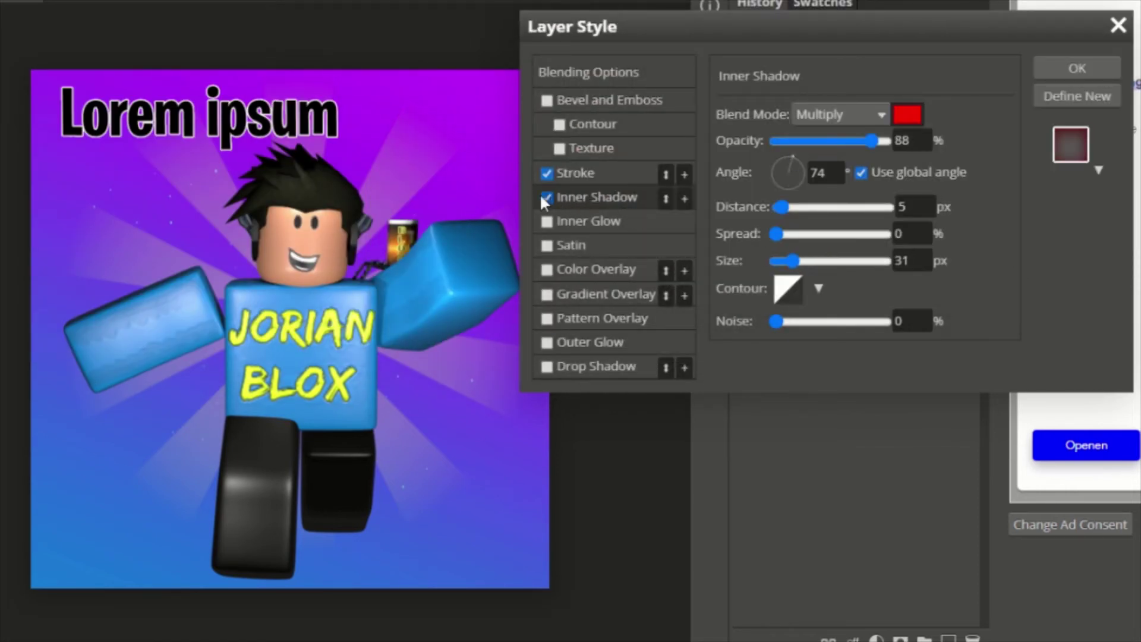
click(546, 198)
Step: Add a white Color Overlay and change the outline colour to black
click(612, 267)
click(960, 140)
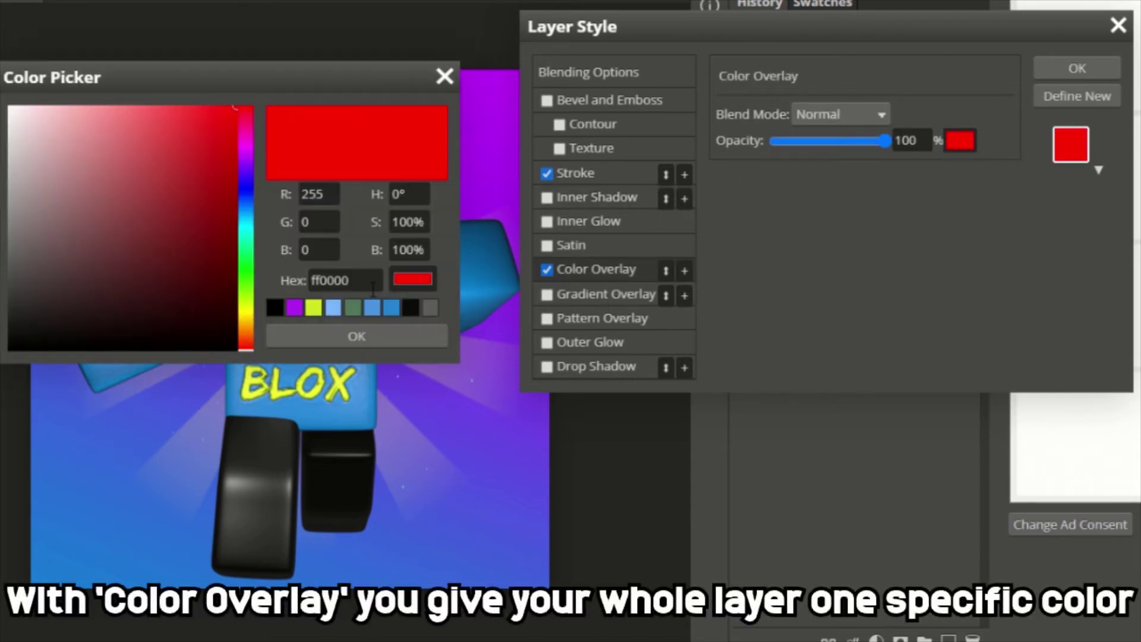
drag(60, 140, 7, 83)
click(339, 331)
click(590, 176)
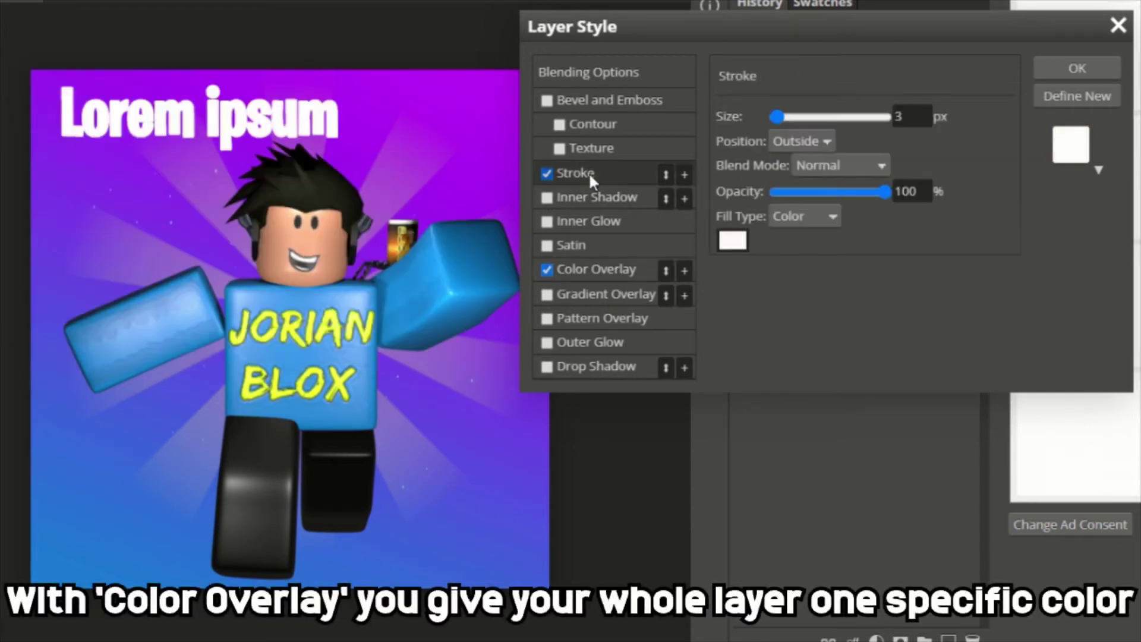
click(732, 243)
click(412, 310)
click(415, 332)
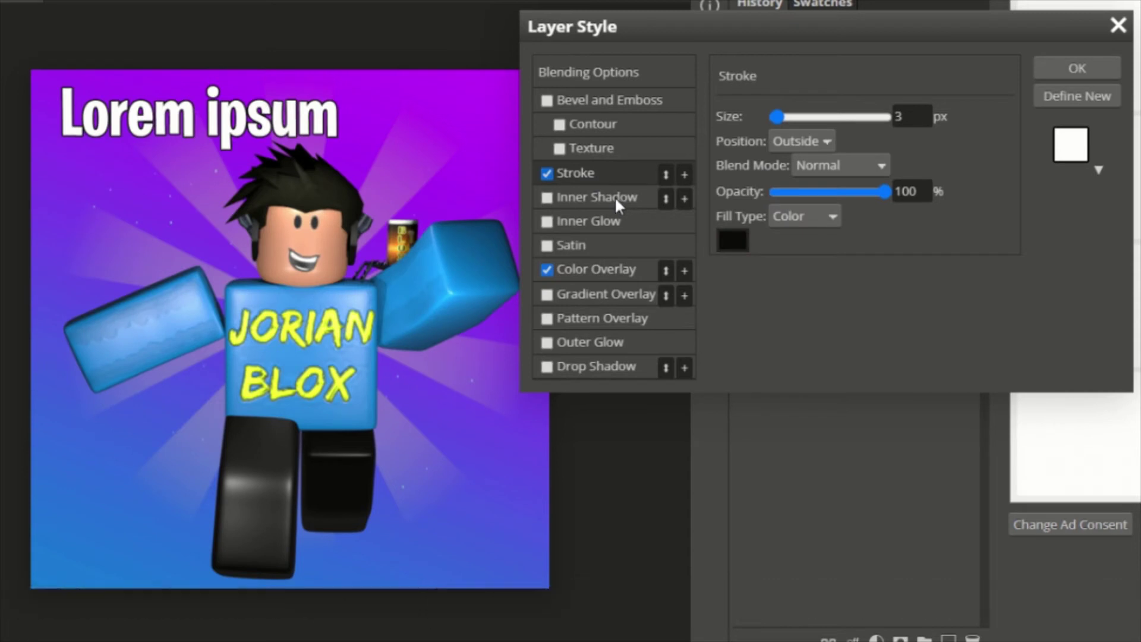
Step: Drop the Inner Shadow again, add a widened yellow Inner Glow and a Satin sheen
click(614, 197)
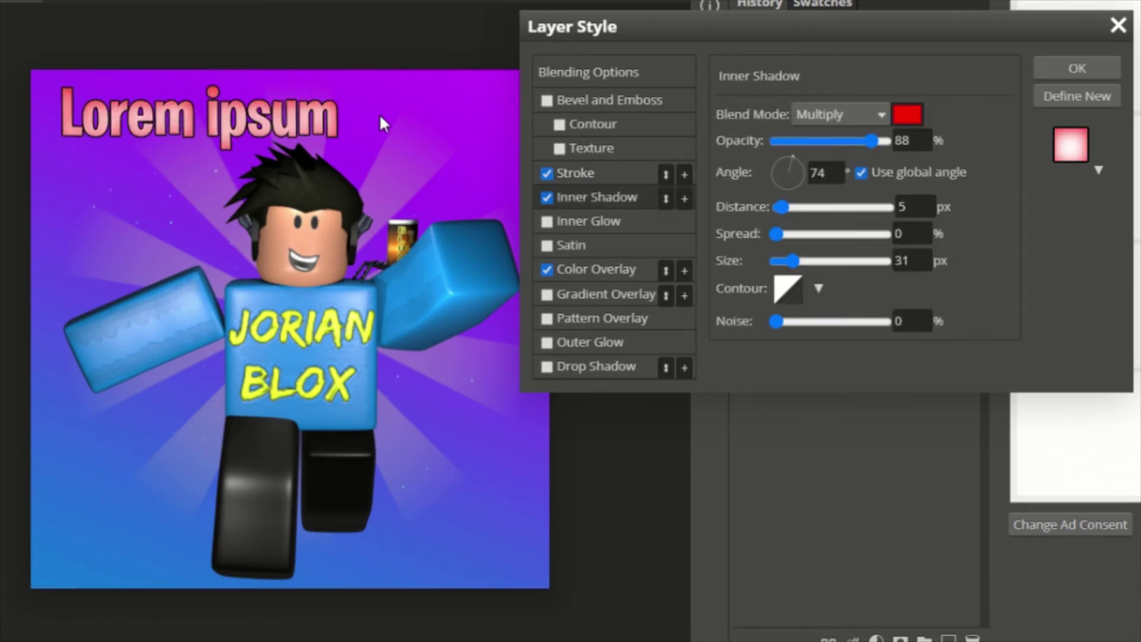
click(547, 197)
click(637, 225)
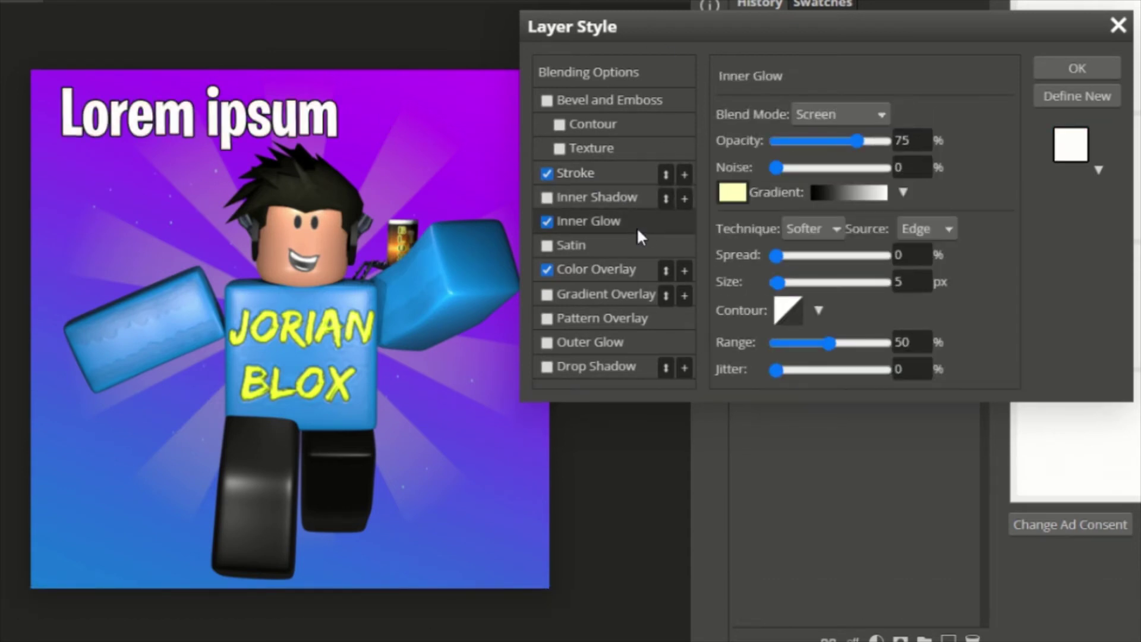
click(732, 194)
drag(403, 63, 975, 83)
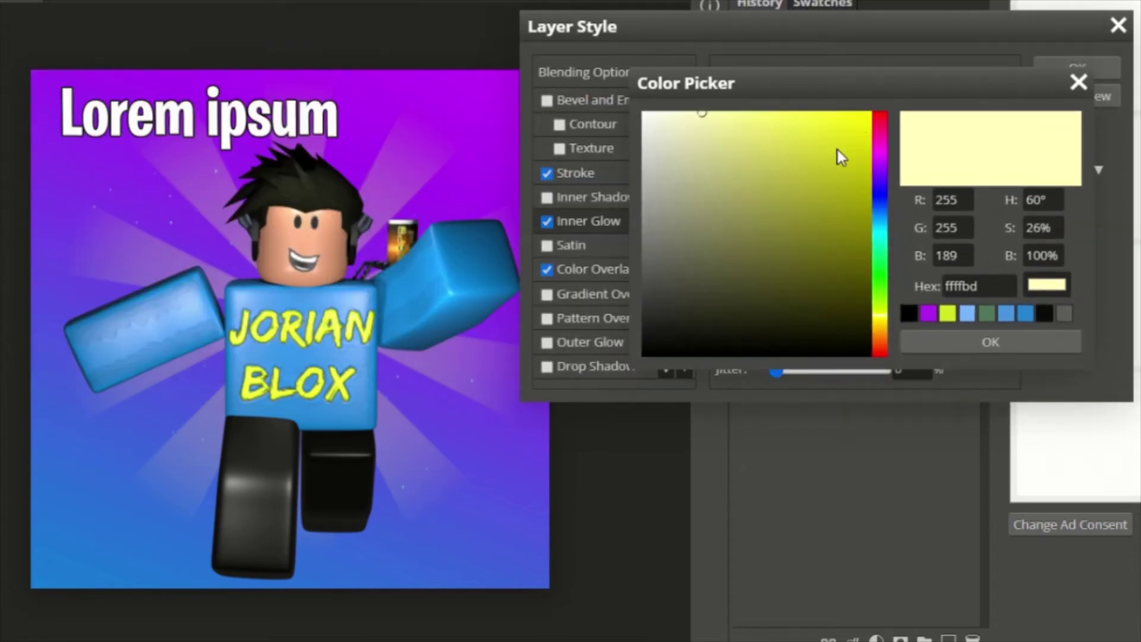
drag(838, 153, 872, 117)
click(961, 345)
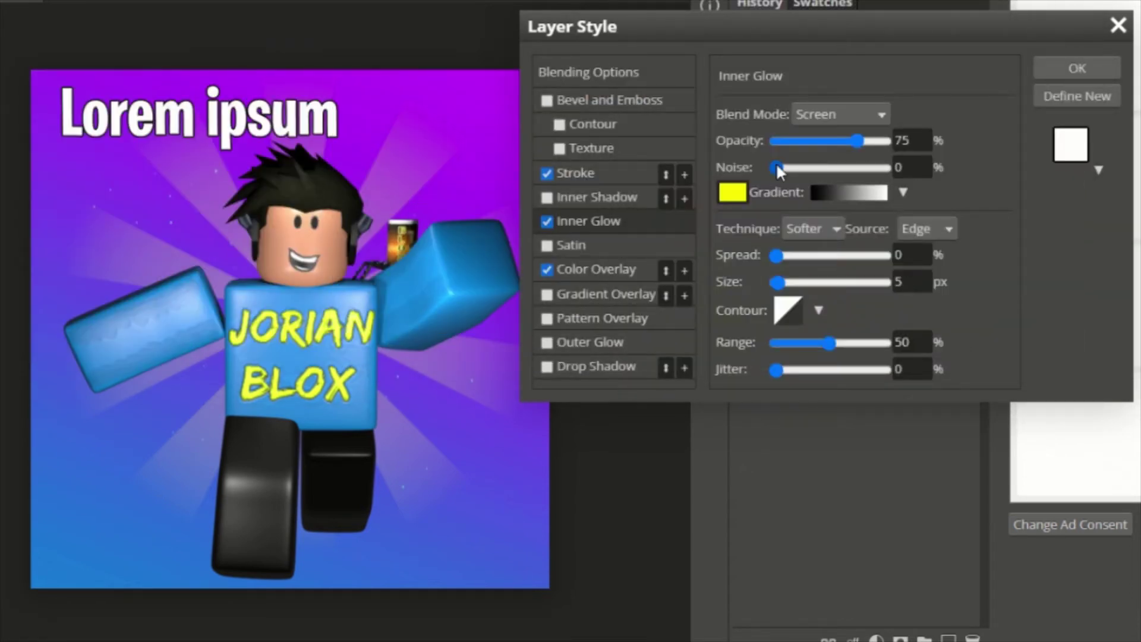
drag(776, 283, 838, 286)
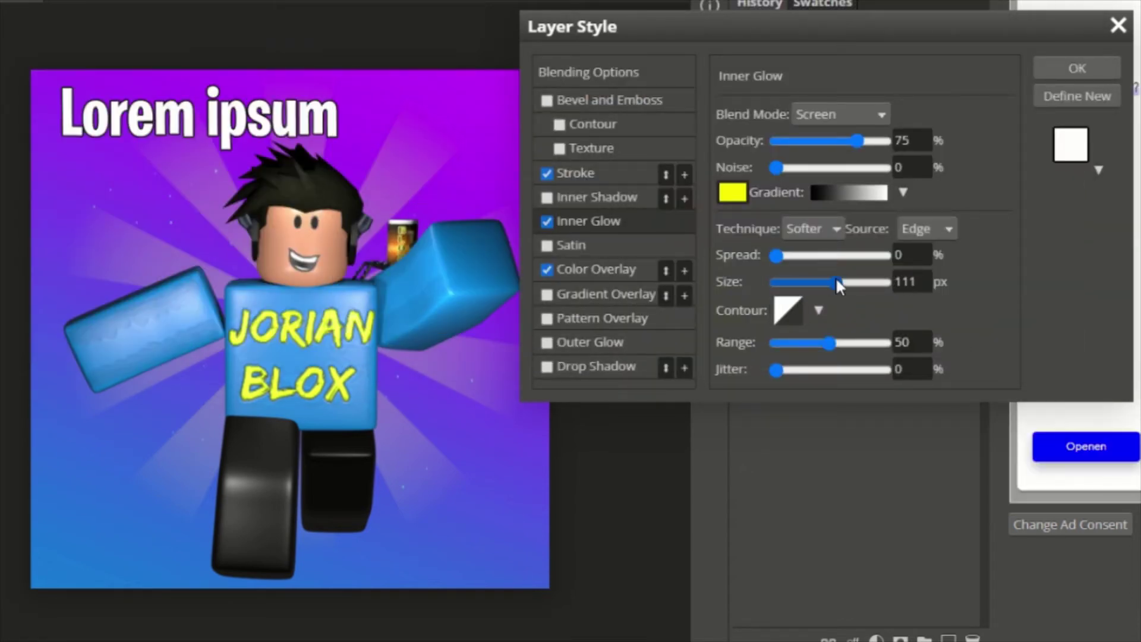
click(596, 241)
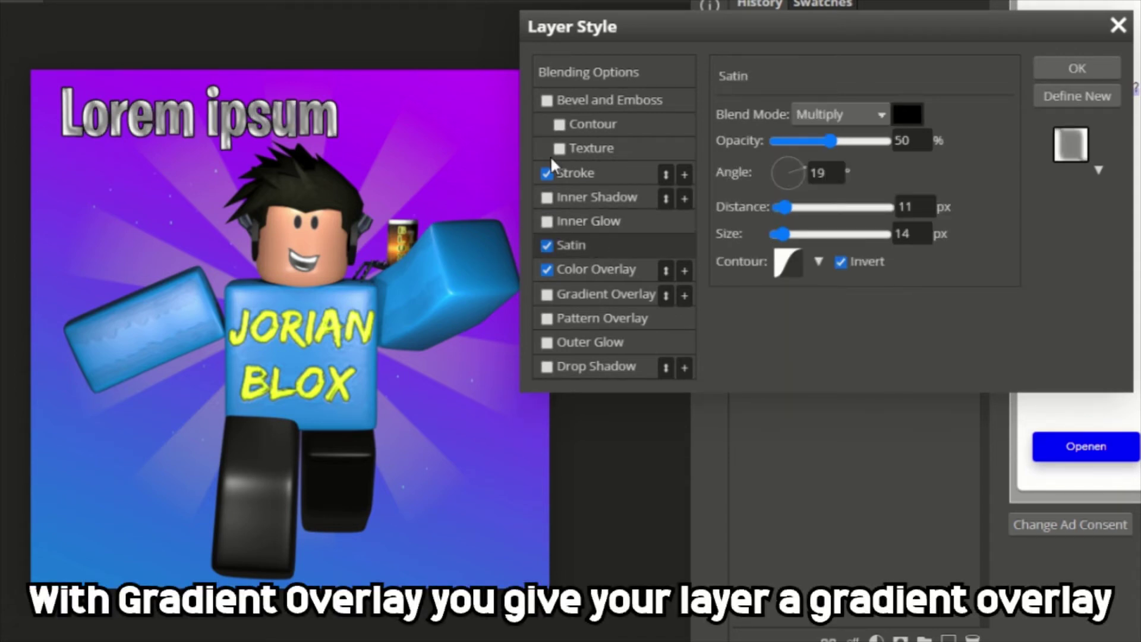
Step: Replace Satin and Color Overlay with the orange-yellow Gradient Overlay at angle 67
click(545, 244)
click(582, 291)
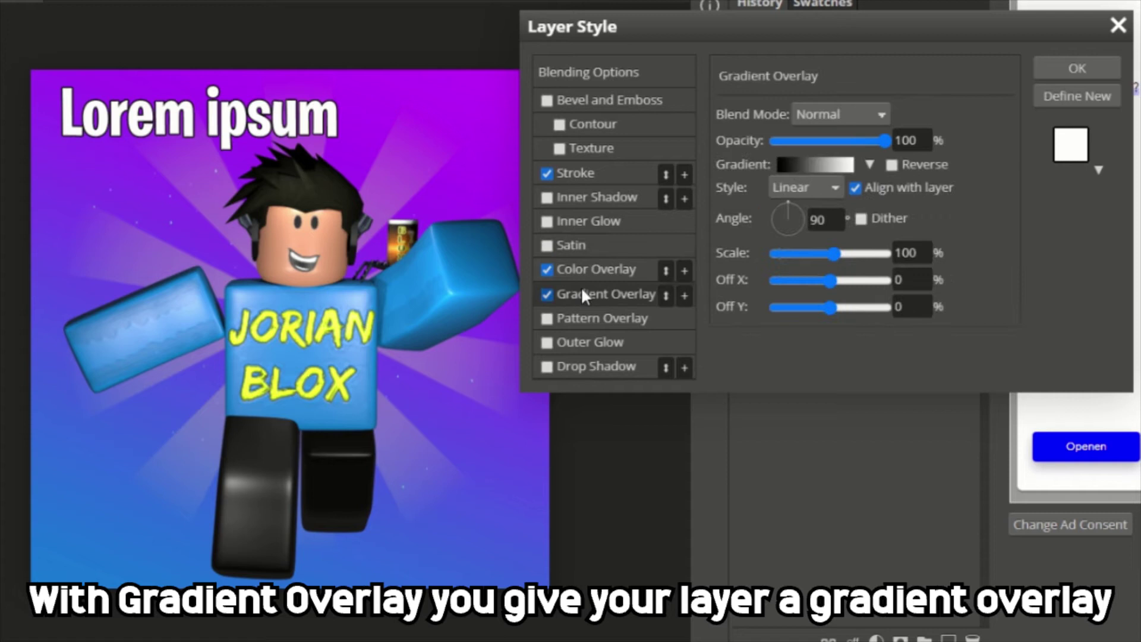
click(546, 269)
click(797, 194)
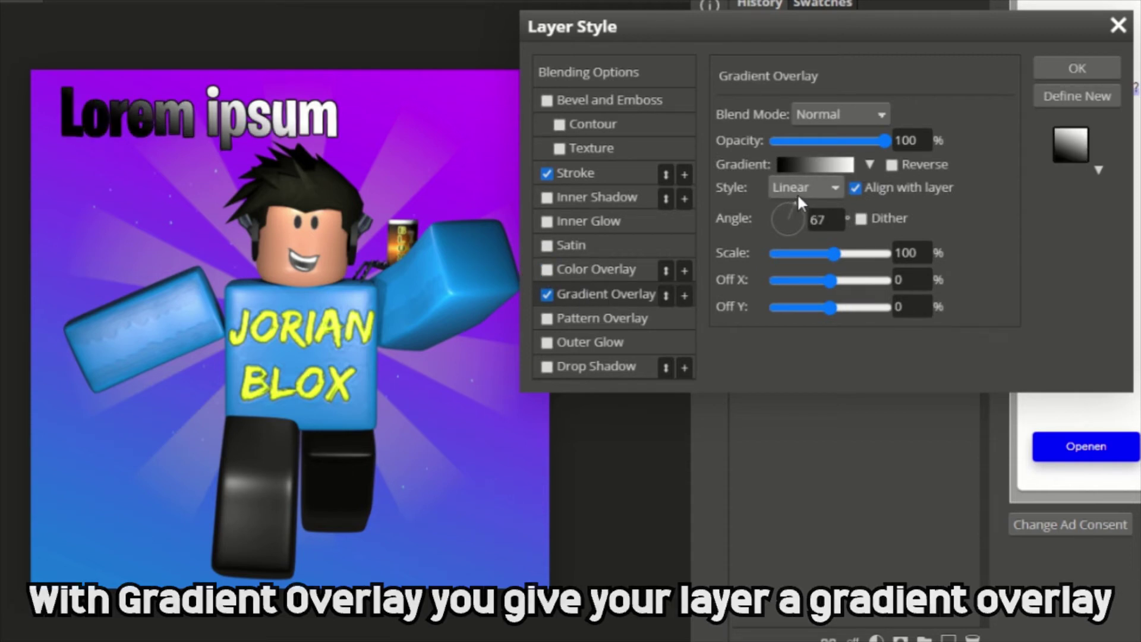
click(869, 164)
click(790, 235)
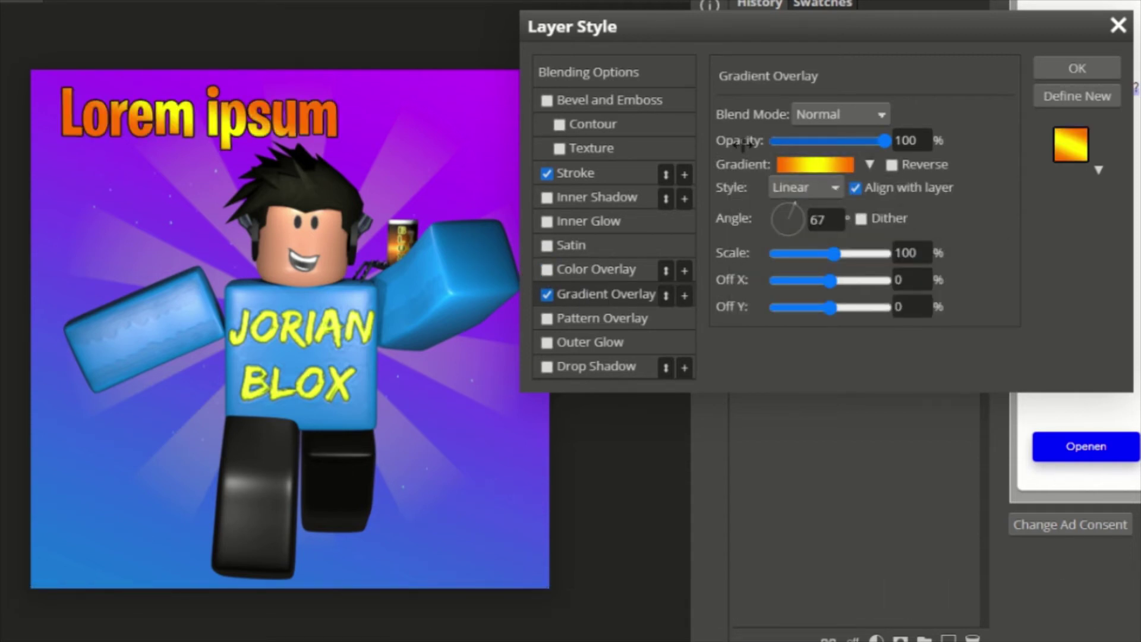
click(800, 172)
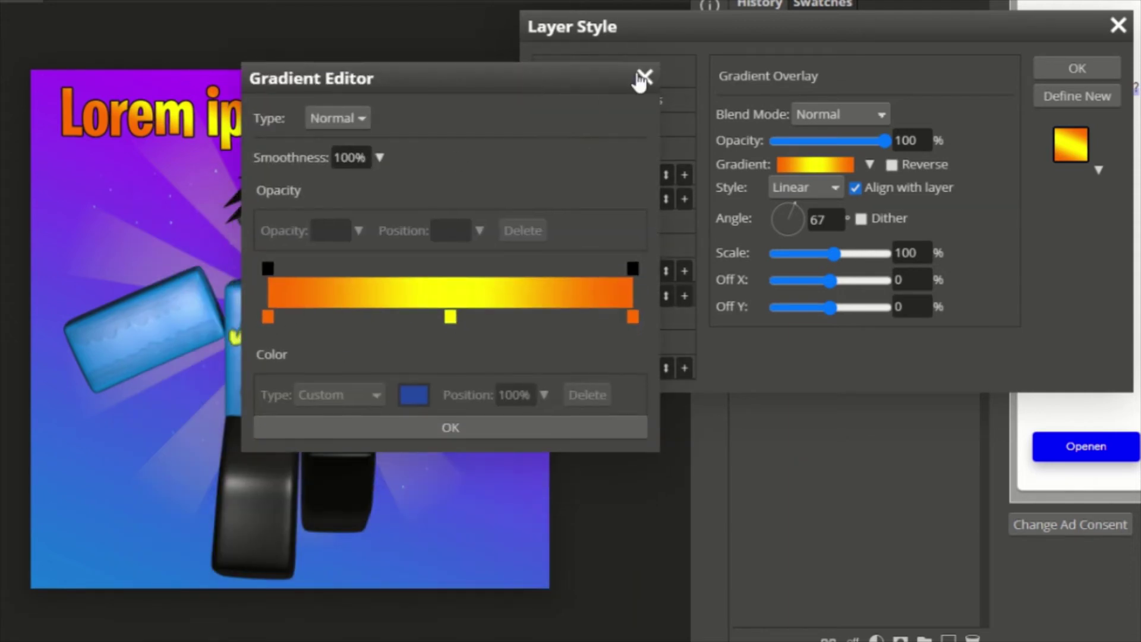
click(642, 77)
Step: Add a 54 px Outer Glow and an angled Drop Shadow, then apply the style
click(604, 319)
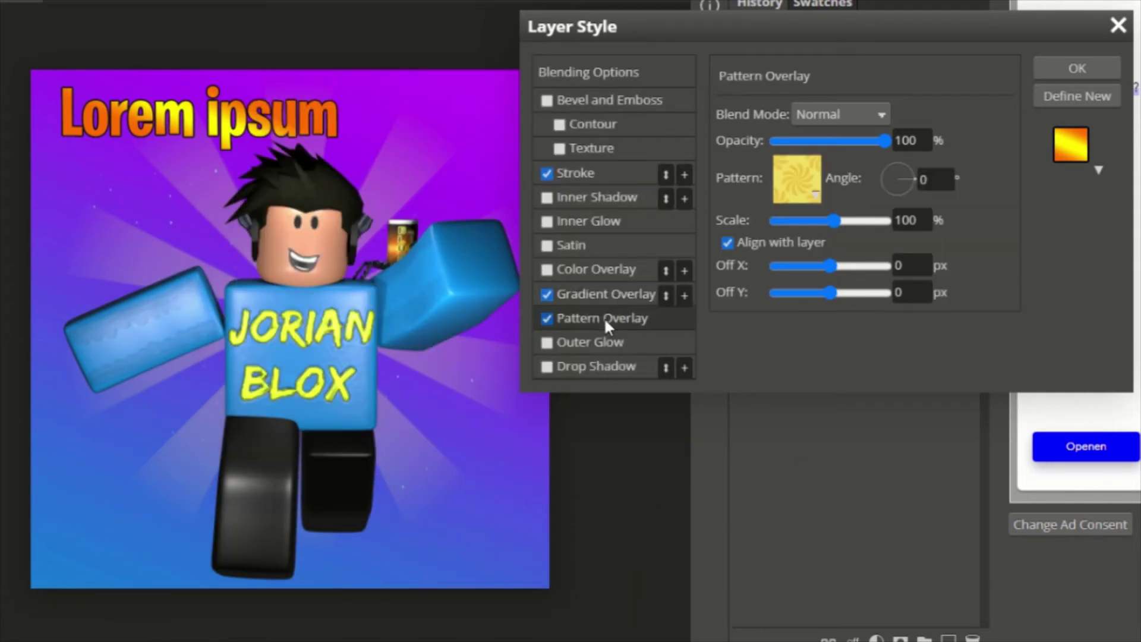
click(573, 342)
drag(779, 282, 805, 283)
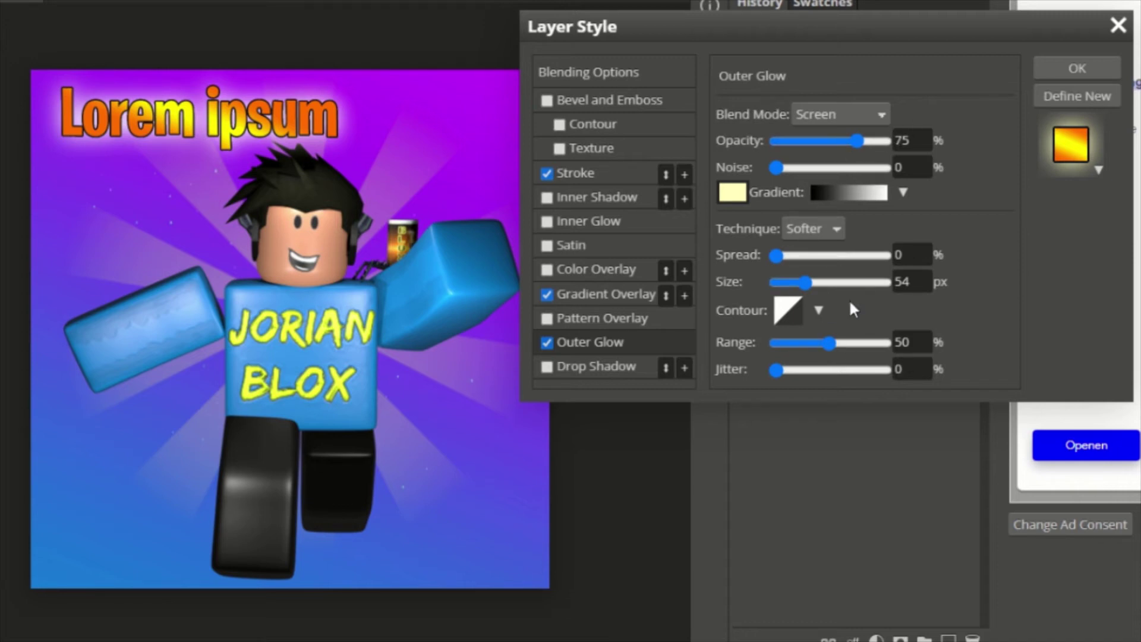
click(581, 368)
mouse_move(790, 161)
mouse_down()
mouse_move(776, 152)
mouse_move(800, 153)
mouse_up()
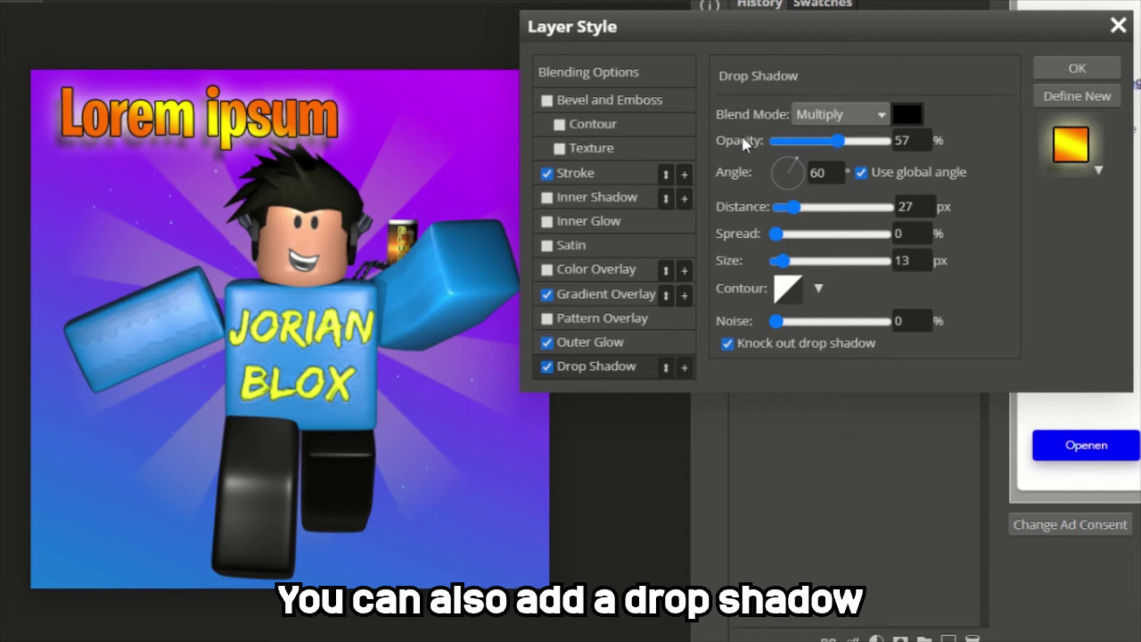
click(1093, 64)
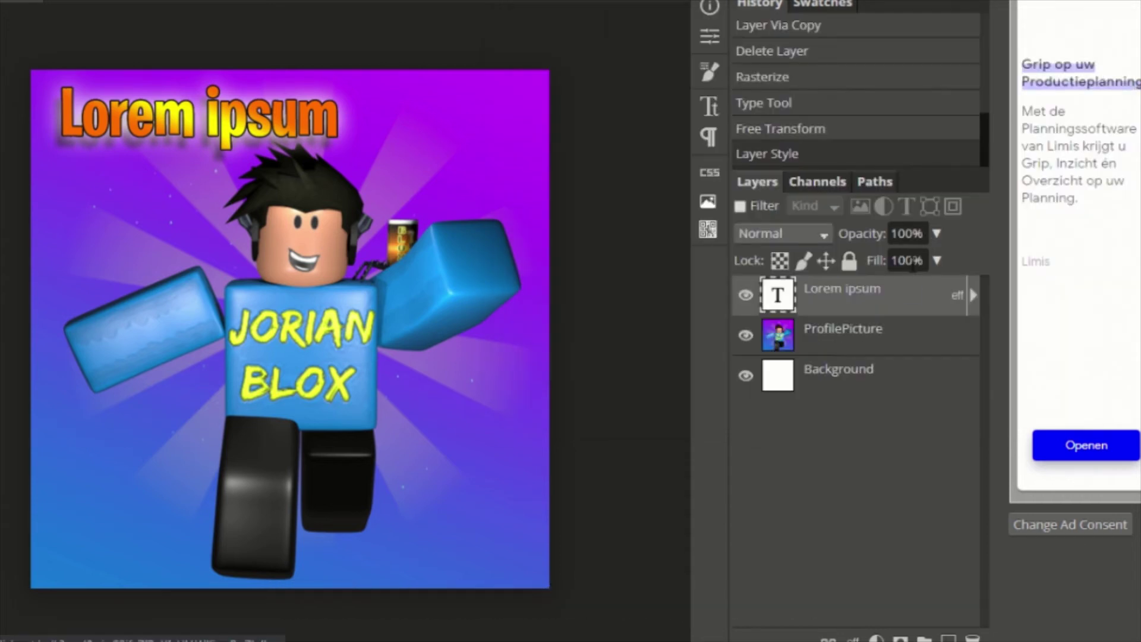
right_click(911, 295)
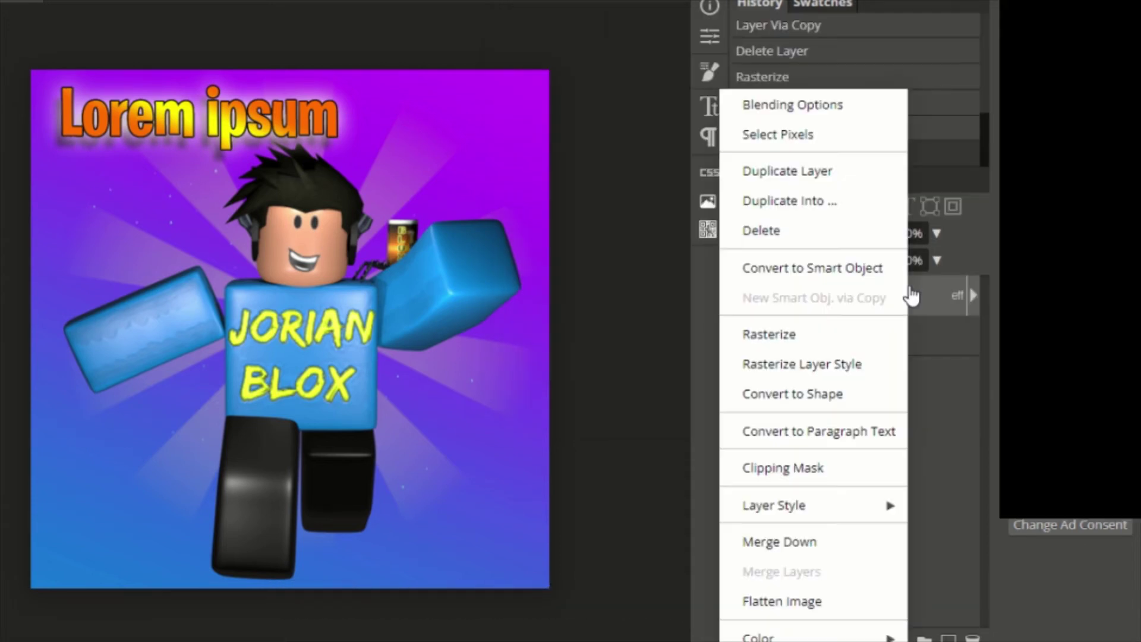
click(928, 432)
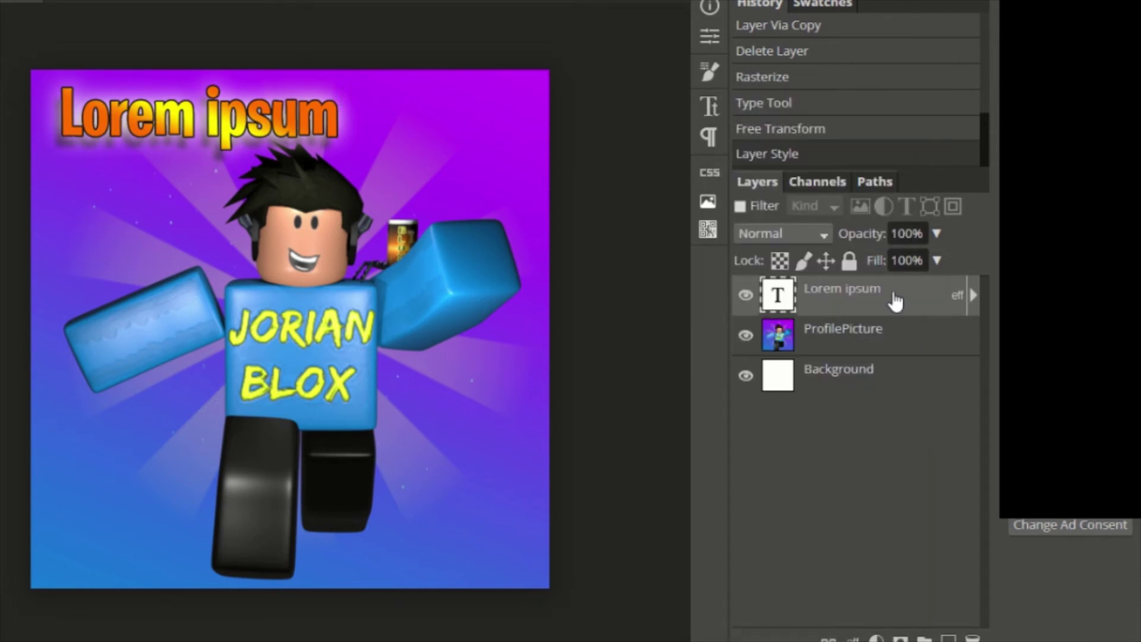
right_click(908, 295)
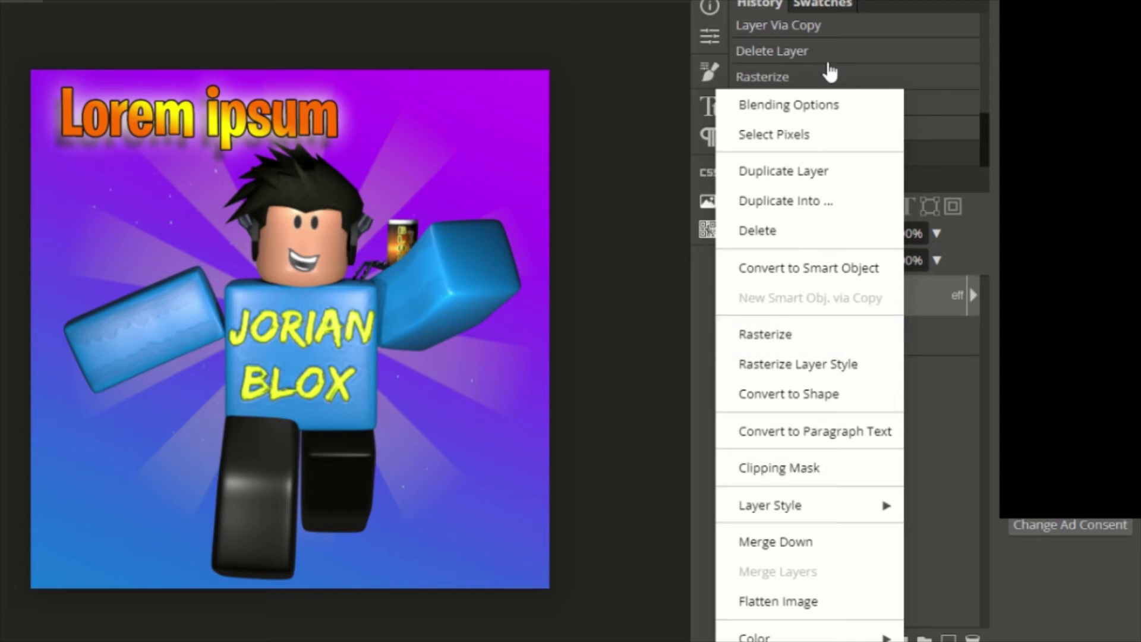
click(854, 136)
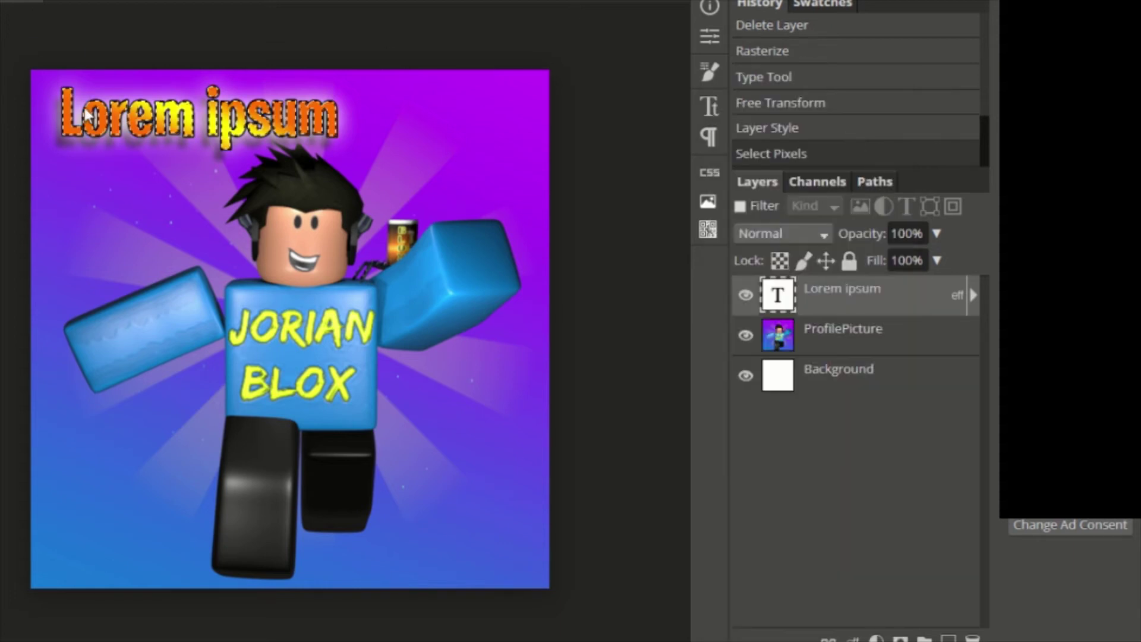
right_click(896, 295)
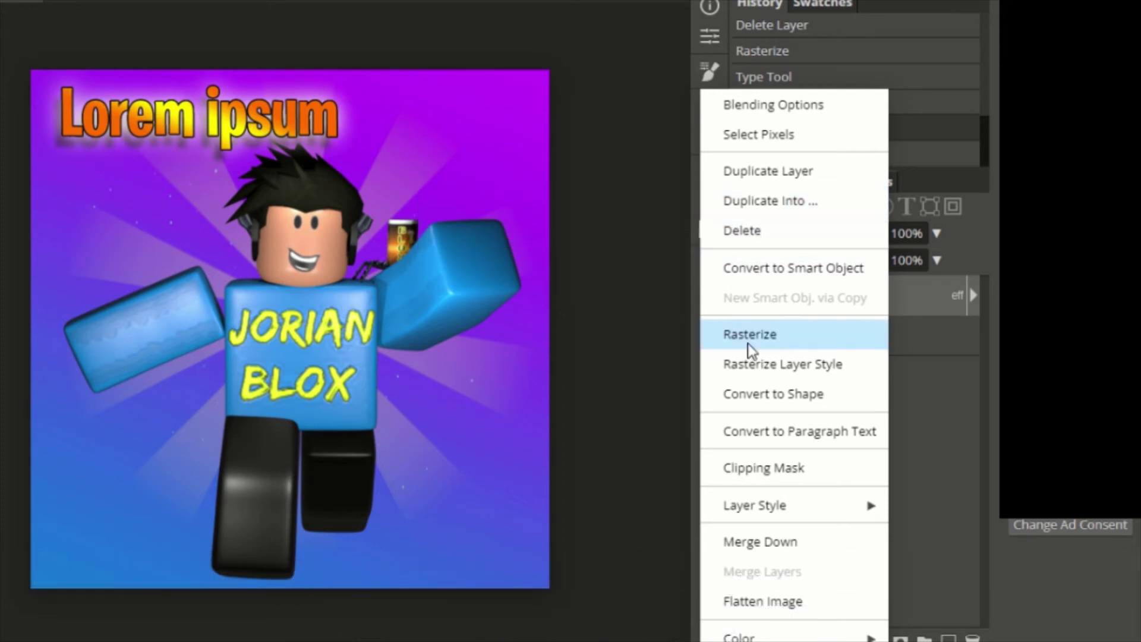
mouse_move(827, 504)
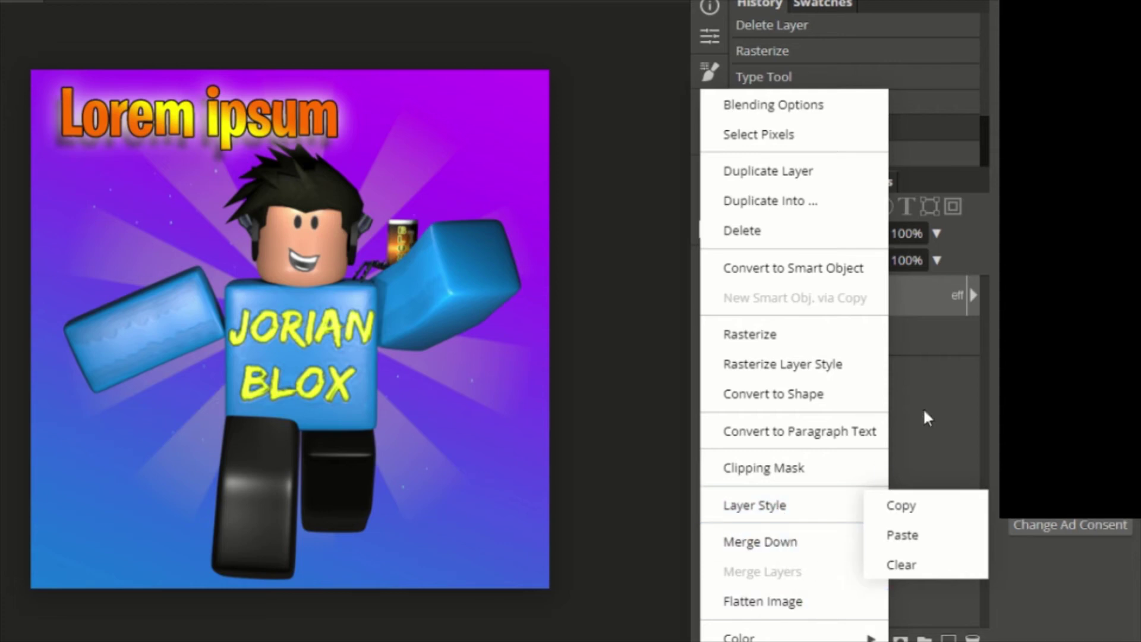
mouse_move(741, 636)
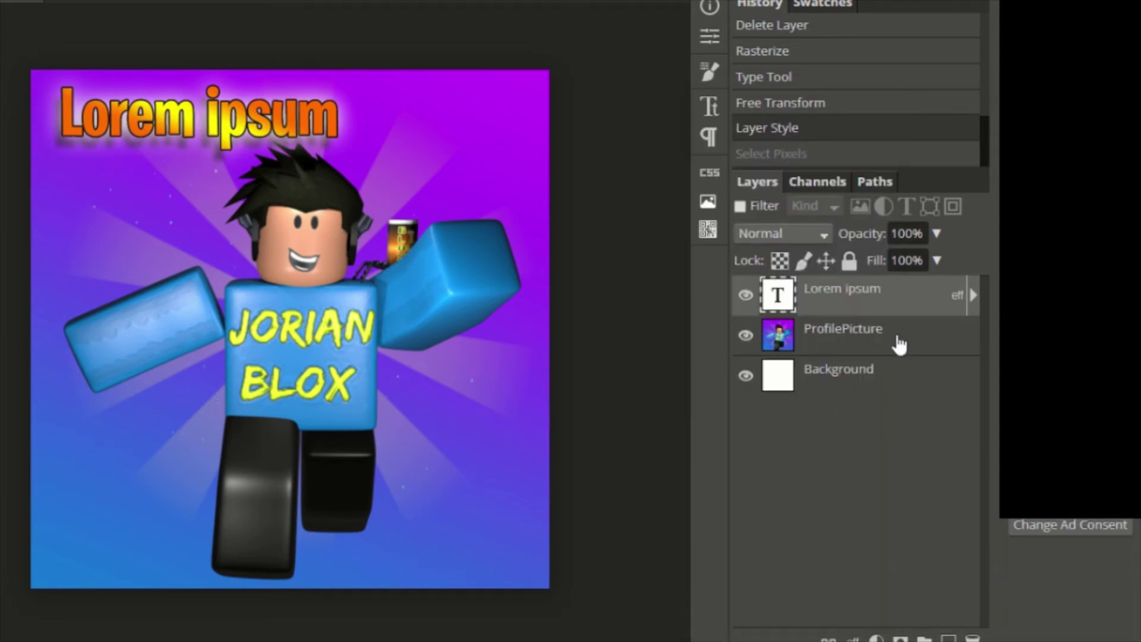
click(931, 340)
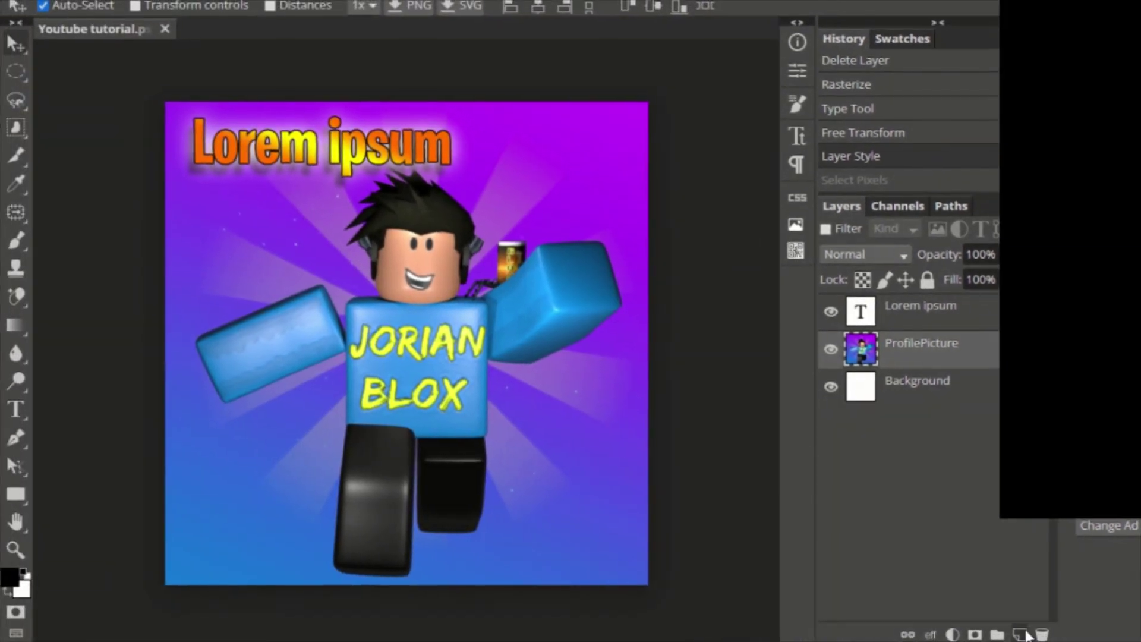
Step: Add Layer 1 above ProfilePicture, clip then unclip it, and reselect ProfilePicture
click(1023, 633)
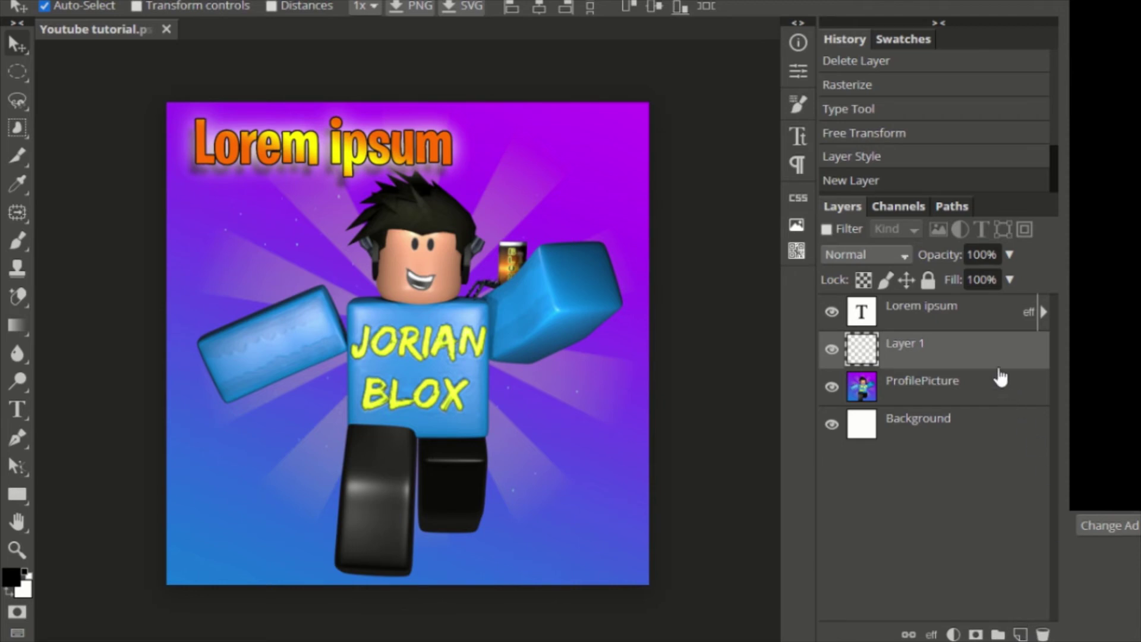
key(ctrl+alt+g)
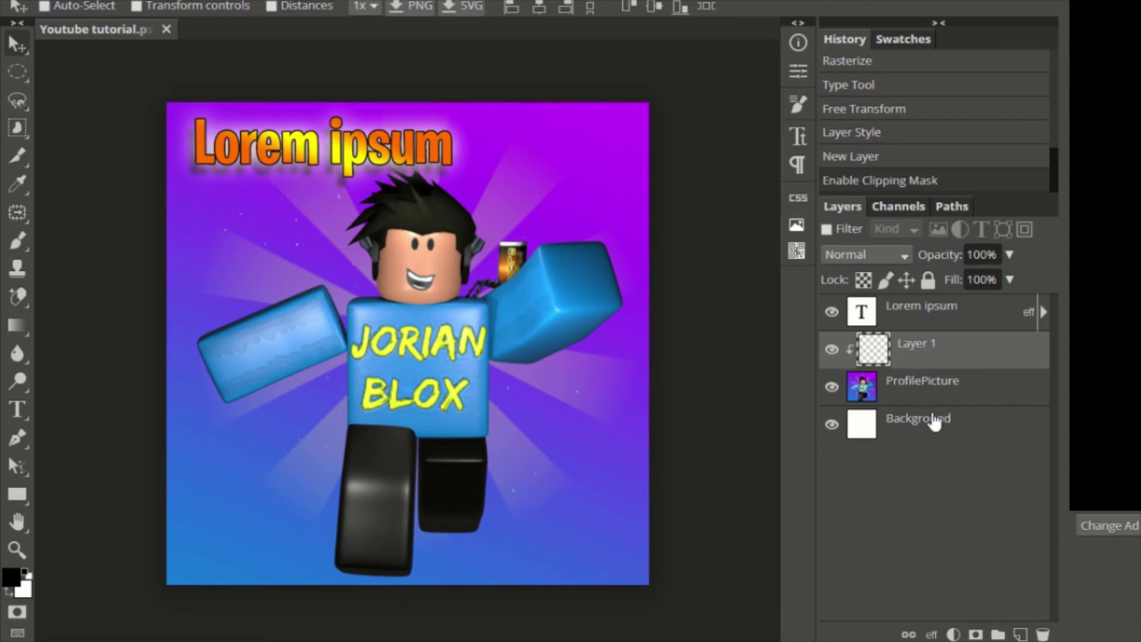
alt+click(1018, 366)
click(1005, 402)
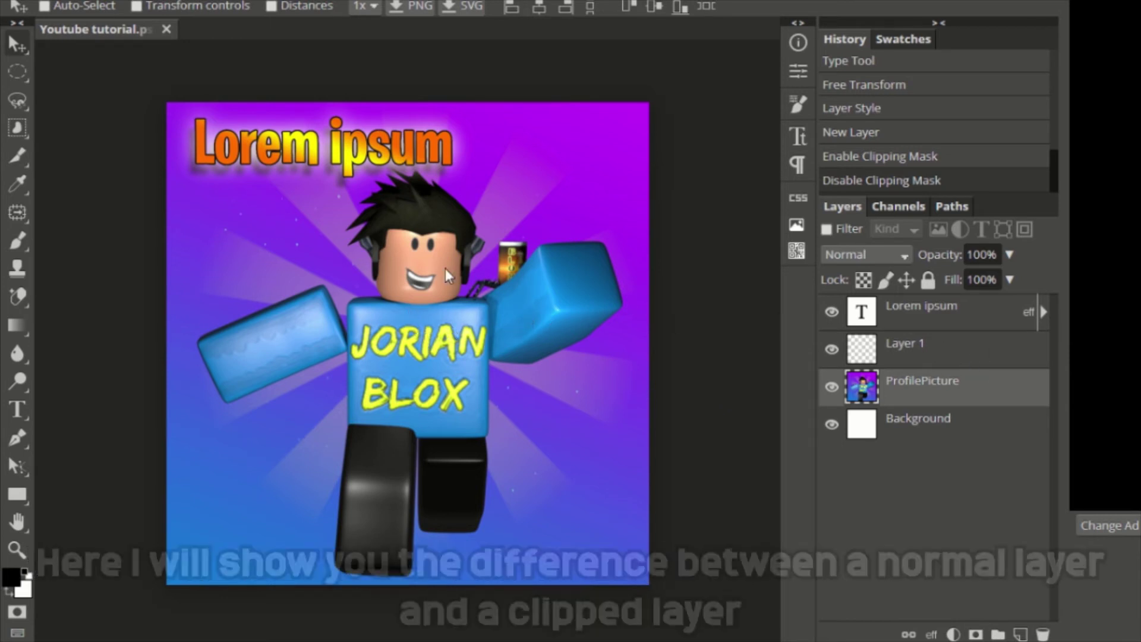
Step: Quick Select the Roblox character and copy it onto a new Layer 2
key(w)
right_click(16, 127)
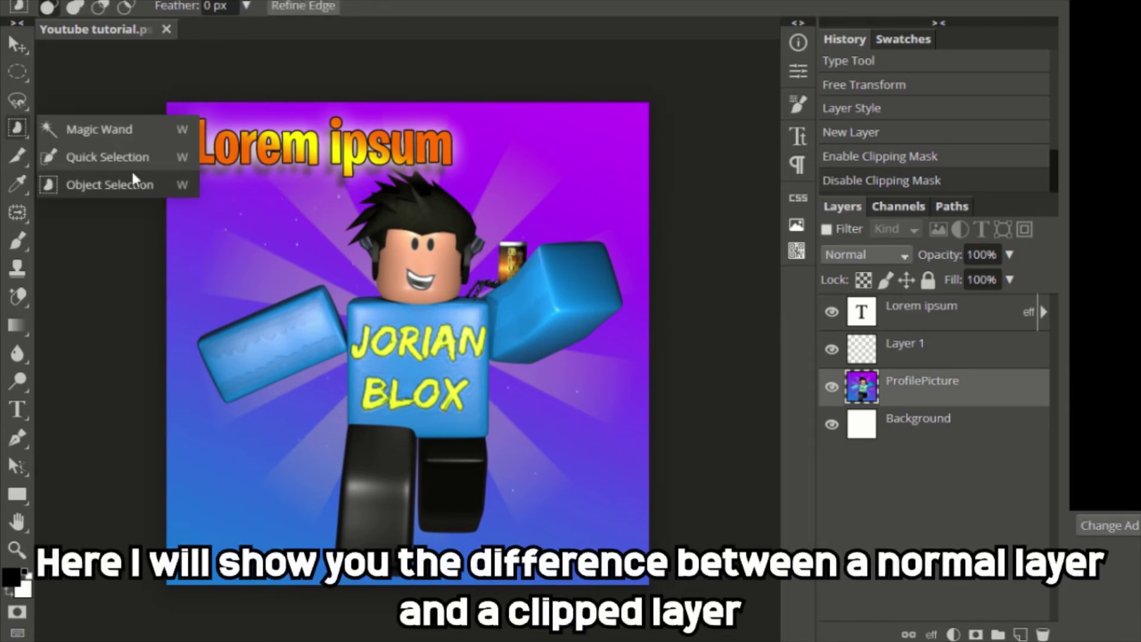
click(137, 156)
click(425, 318)
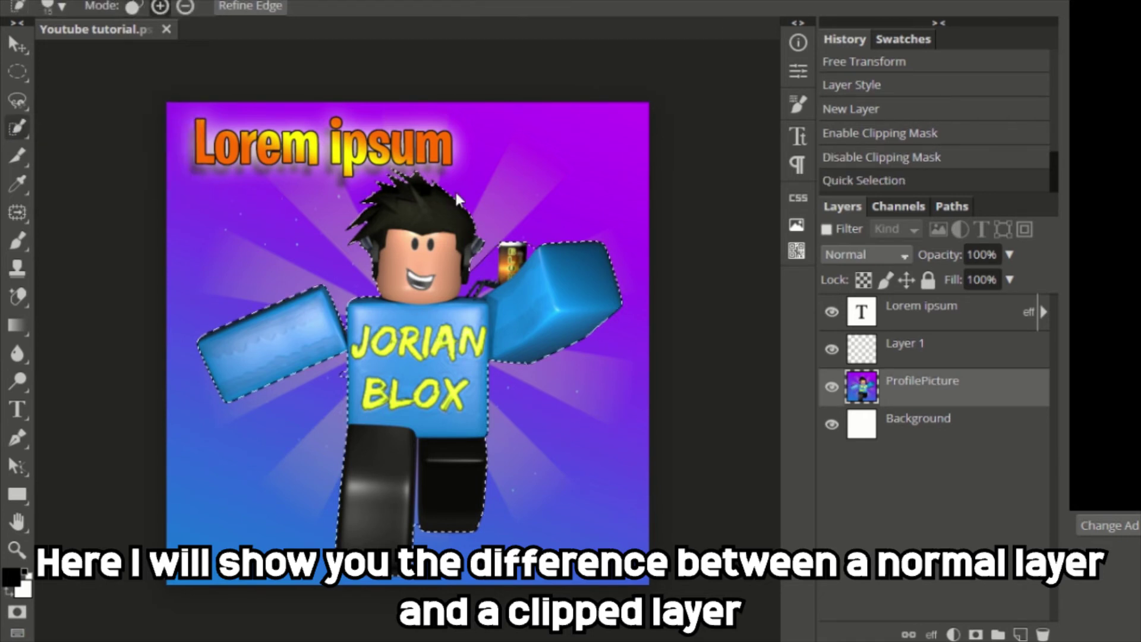
key(ctrl+j)
Step: Clip Layer 1 to the character copy and paint test shading over the torso and arm
key(v)
click(1022, 364)
alt+click(1022, 361)
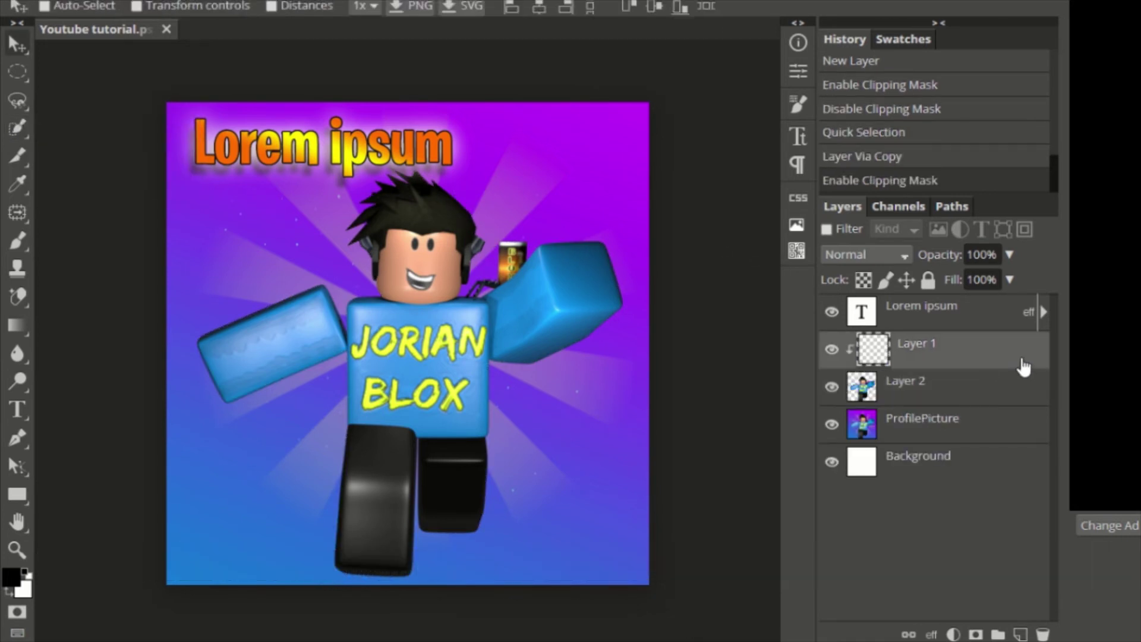
key(b)
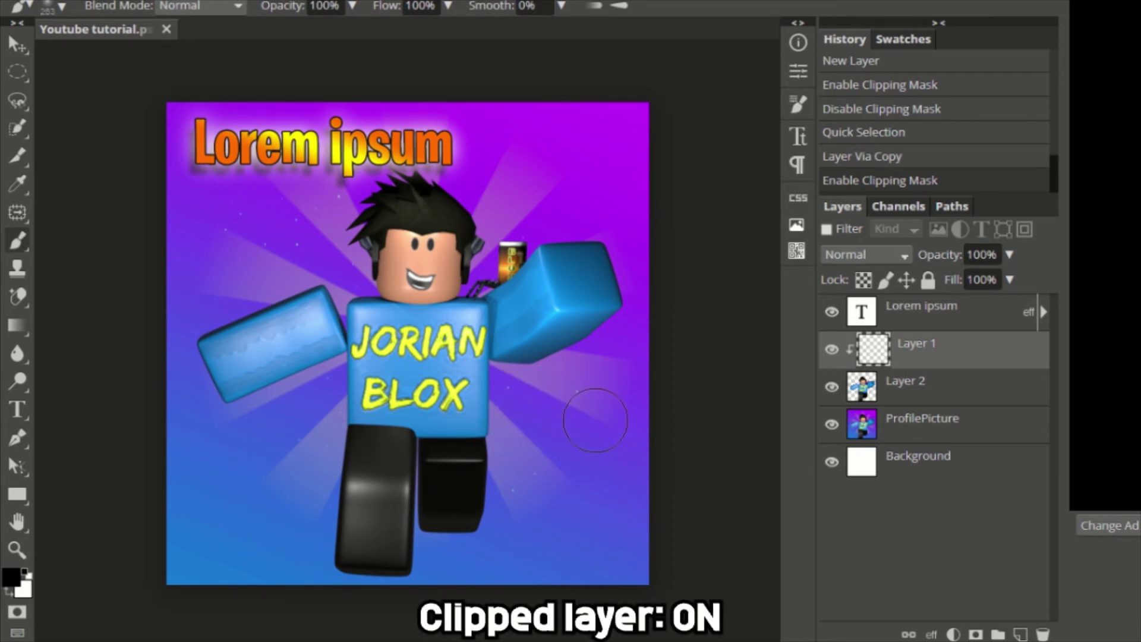
mouse_move(569, 422)
mouse_down()
mouse_move(506, 416)
mouse_move(517, 499)
mouse_move(494, 356)
mouse_move(631, 260)
mouse_move(588, 274)
mouse_up()
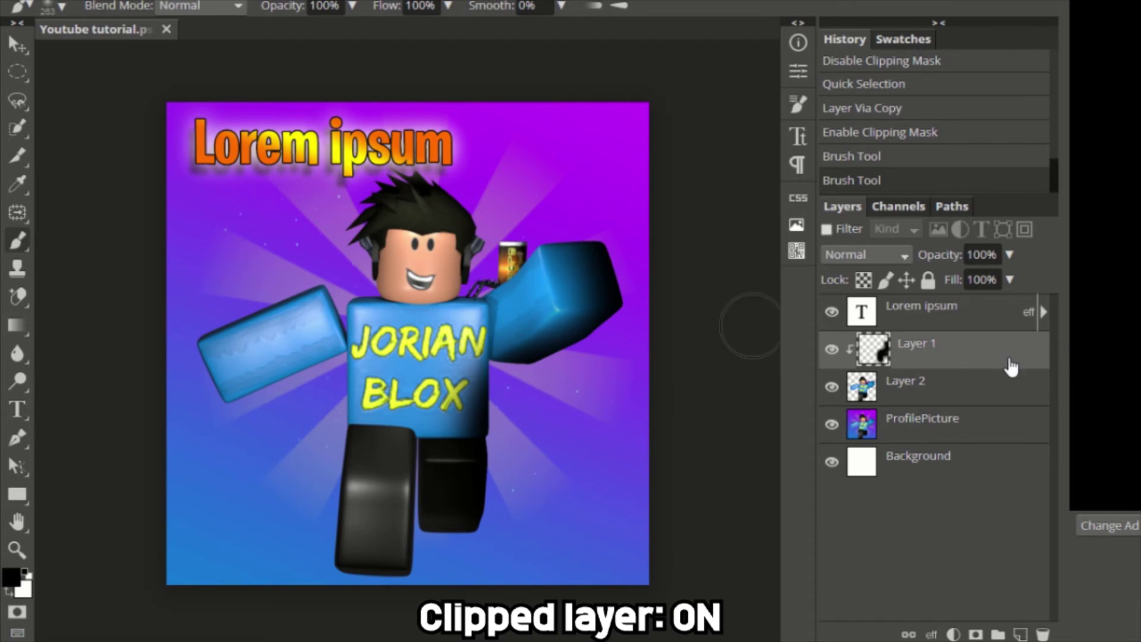
alt+click(989, 362)
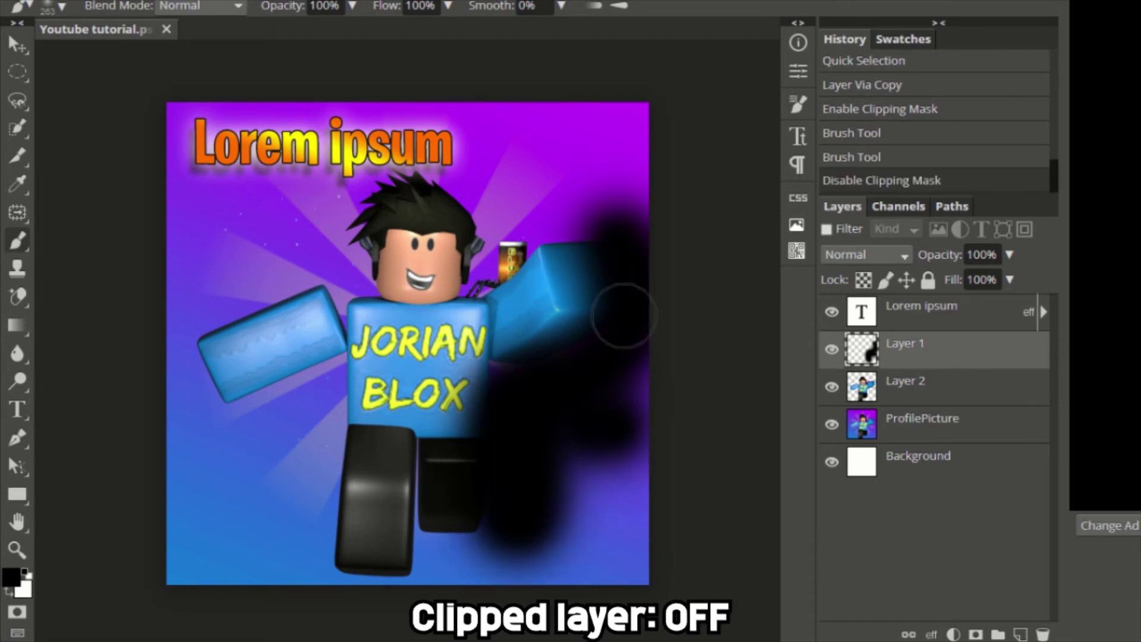
alt+click(971, 367)
Step: Undo the dark brush stroke and delete the Layer 1 shading layer
mouse_move(556, 241)
mouse_down()
mouse_move(484, 204)
mouse_move(328, 369)
mouse_move(441, 422)
mouse_up()
key(ctrl+z)
key(ctrl+z)
key(ctrl+z)
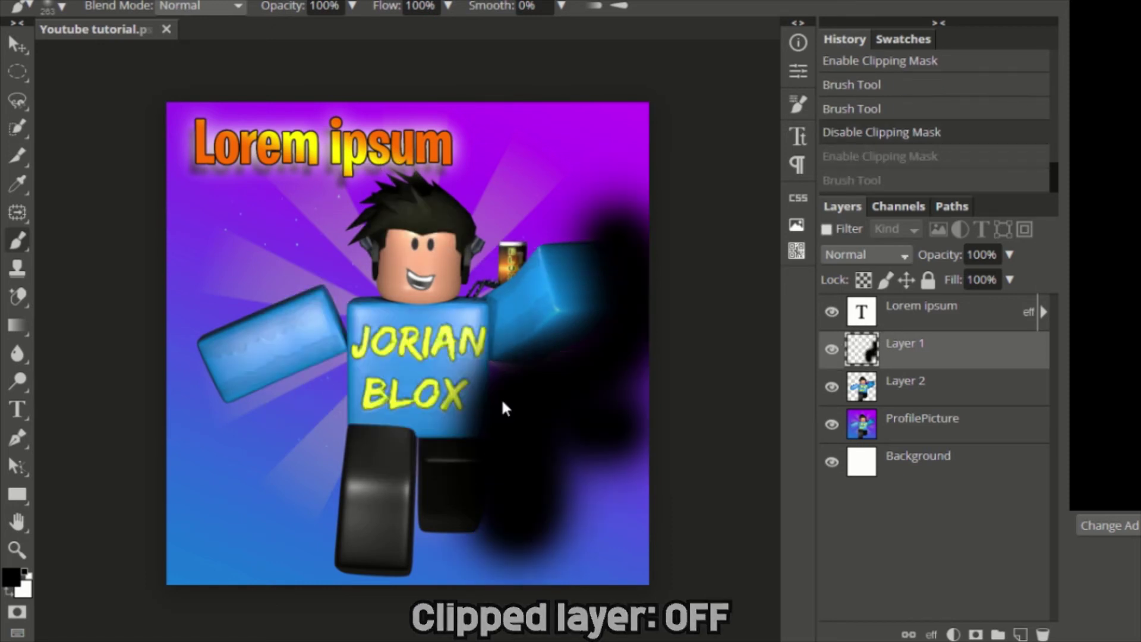
key(Delete)
key(v)
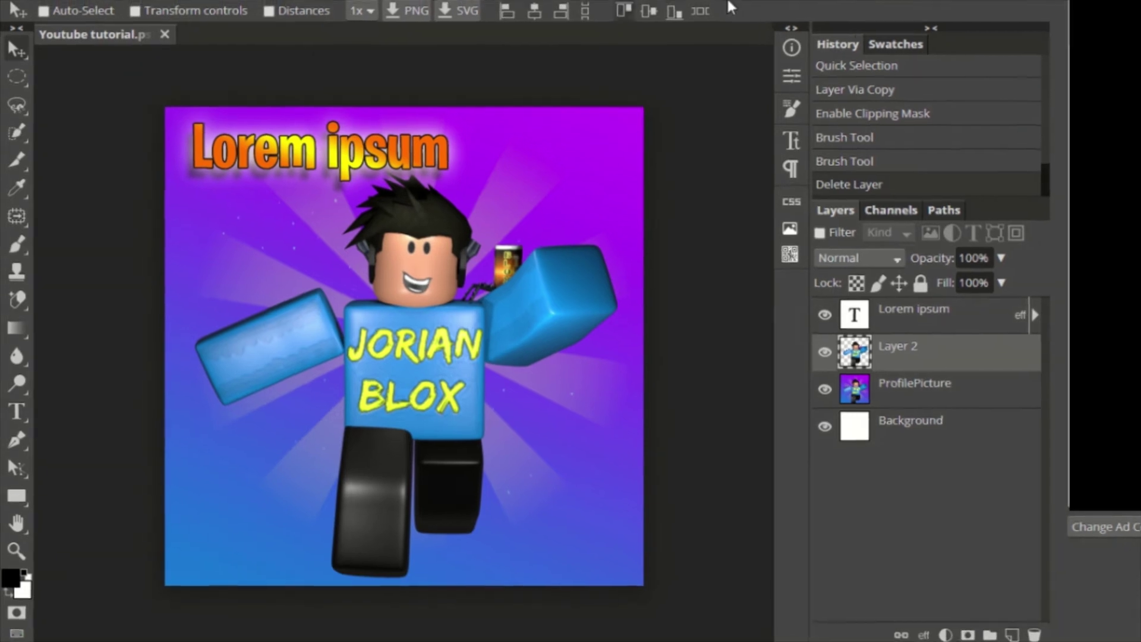
click(49, 14)
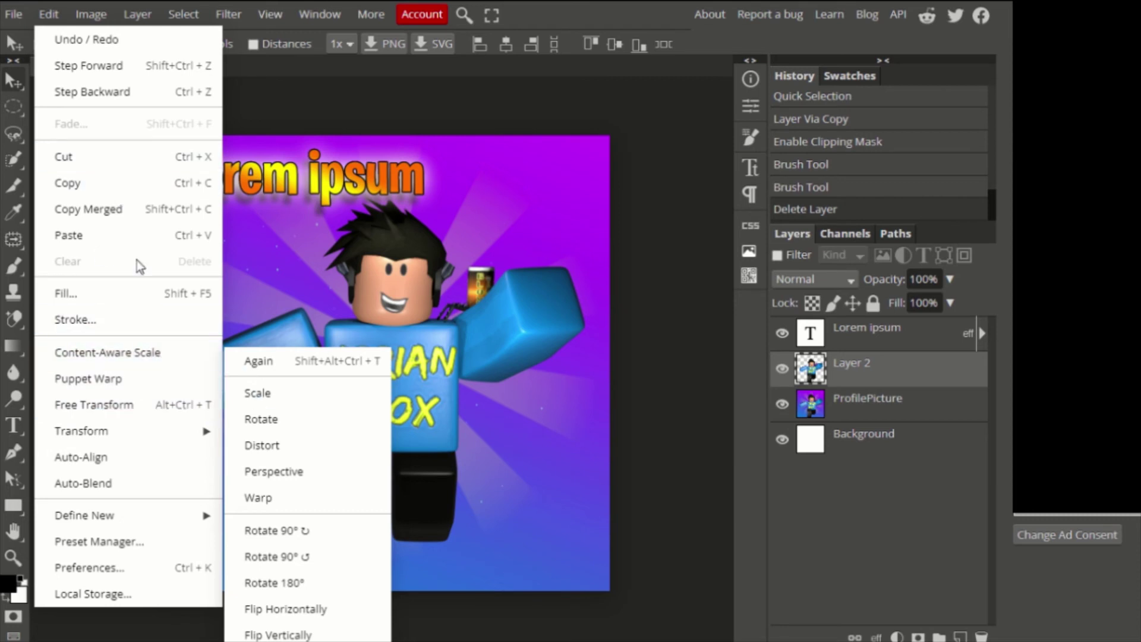
click(144, 54)
Step: Open Image > Adjustments > Brightness/Contrast and preview brightness 0, contrast 4
click(90, 14)
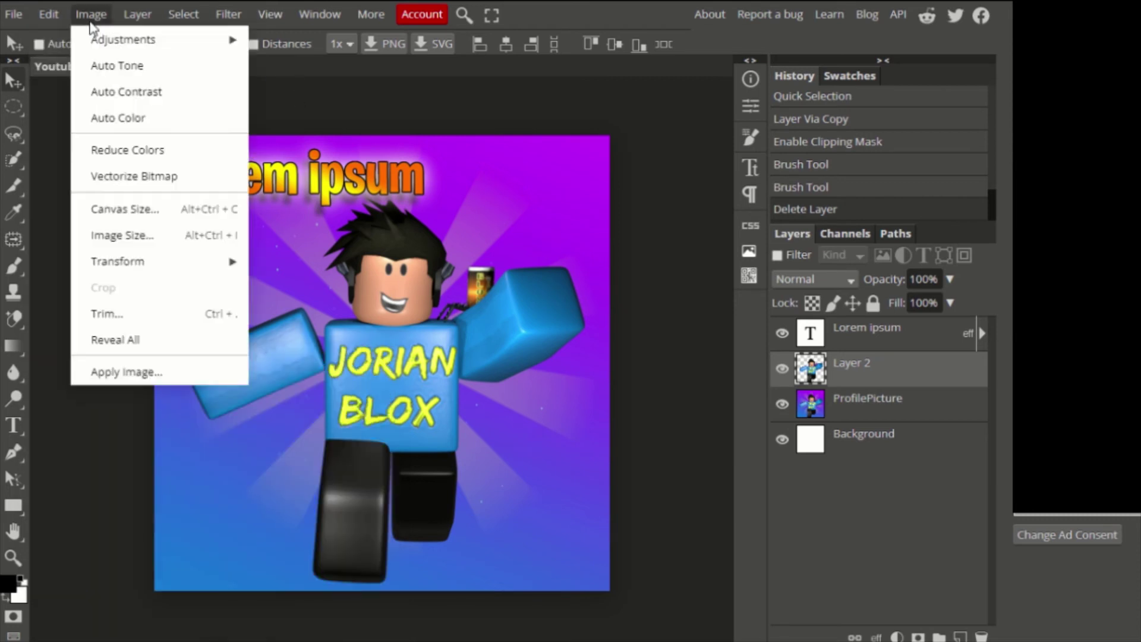
mouse_move(95, 39)
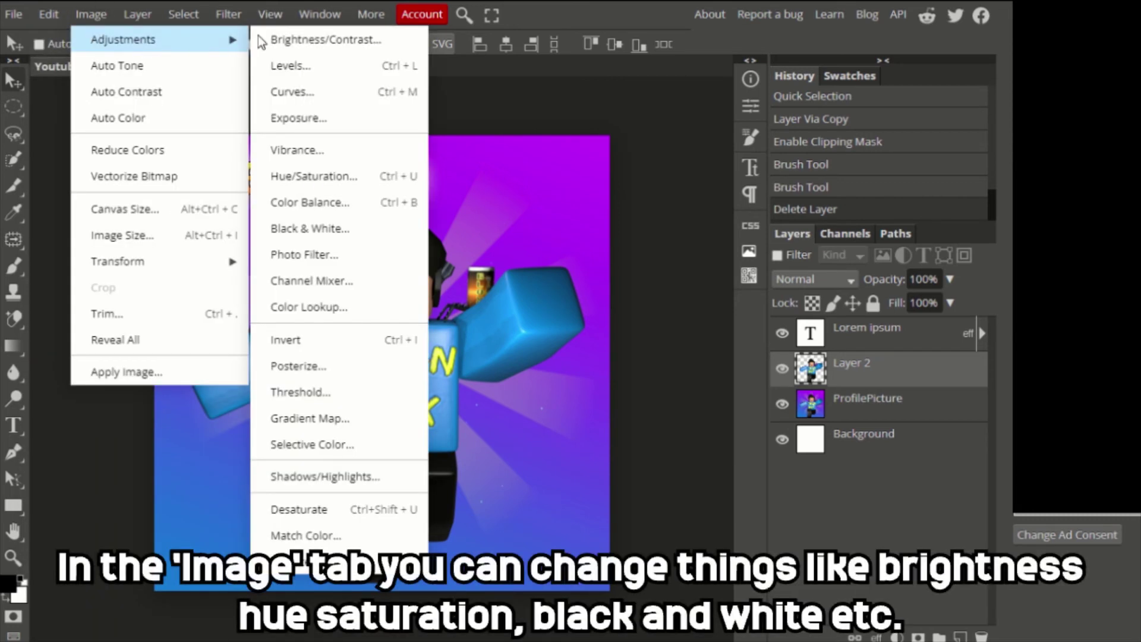
click(393, 42)
drag(356, 135, 793, 102)
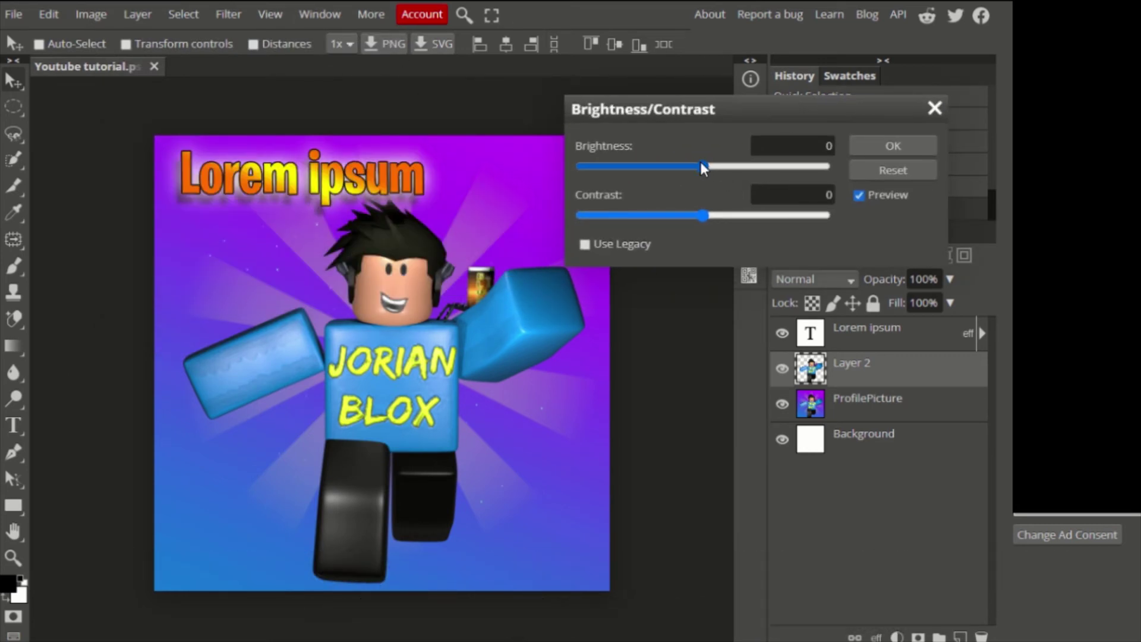
mouse_move(700, 161)
mouse_down()
mouse_move(762, 161)
mouse_move(608, 163)
mouse_move(703, 166)
mouse_up()
mouse_move(703, 208)
mouse_down()
mouse_move(807, 214)
mouse_move(639, 213)
mouse_move(709, 211)
mouse_up()
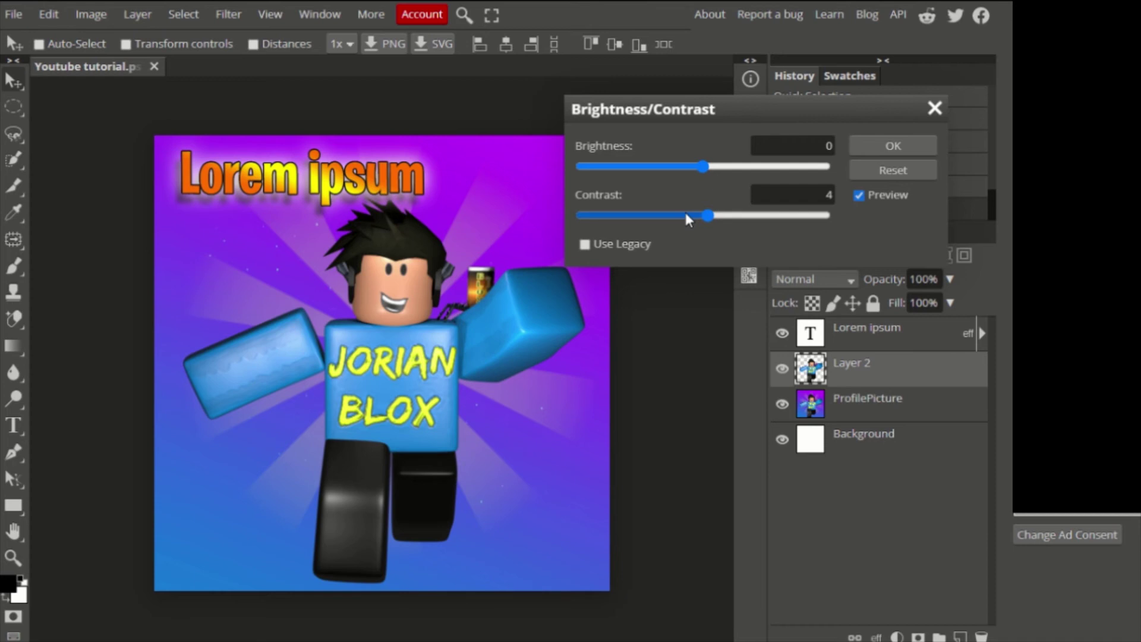
Step: Dismiss Brightness/Contrast, then preview Hue/Saturation with hue and saturation at 0 and lightness raised, unapplied
click(934, 108)
click(91, 15)
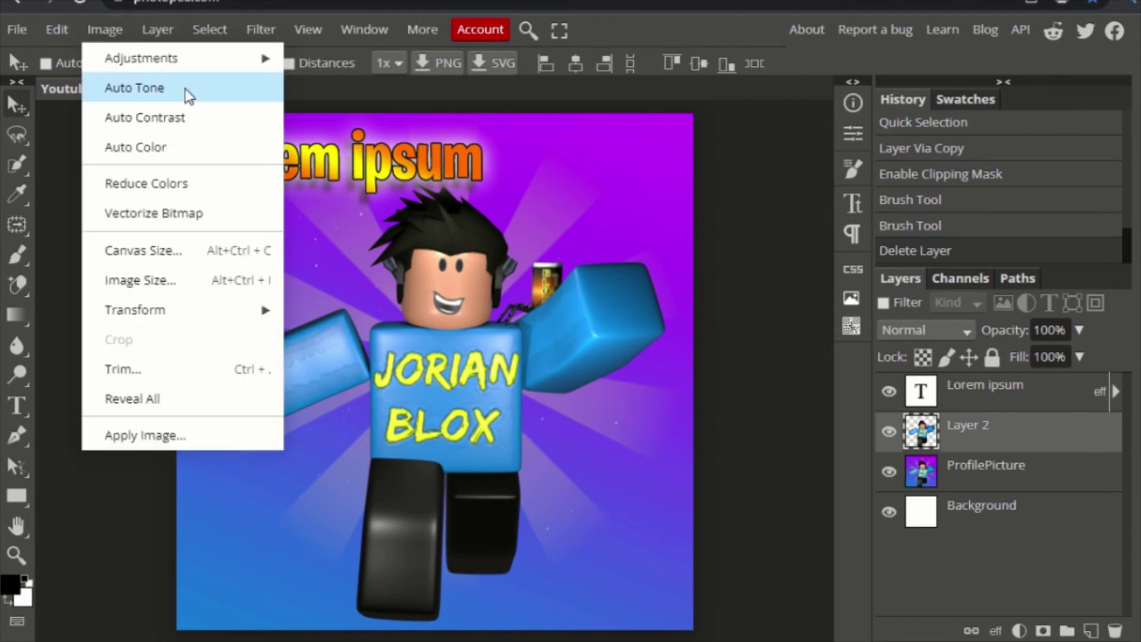
mouse_move(238, 58)
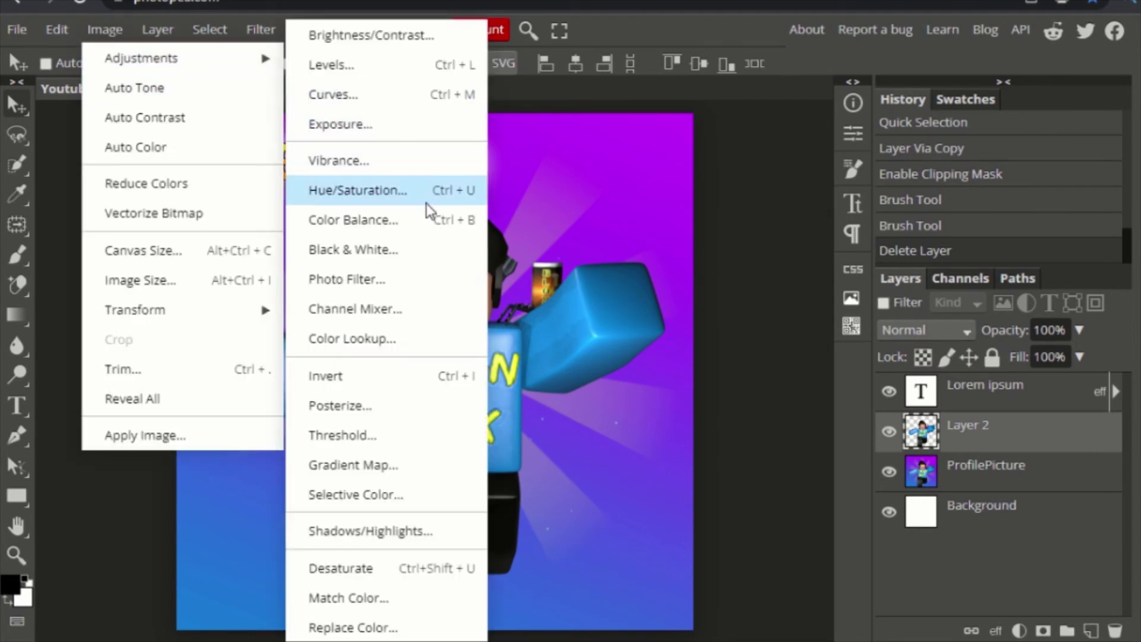
click(420, 189)
mouse_move(839, 226)
mouse_down()
mouse_move(883, 223)
mouse_move(777, 223)
mouse_move(847, 221)
mouse_up()
drag(966, 199, 739, 224)
text(0)
drag(818, 278, 857, 274)
drag(934, 254, 1017, 262)
text(0)
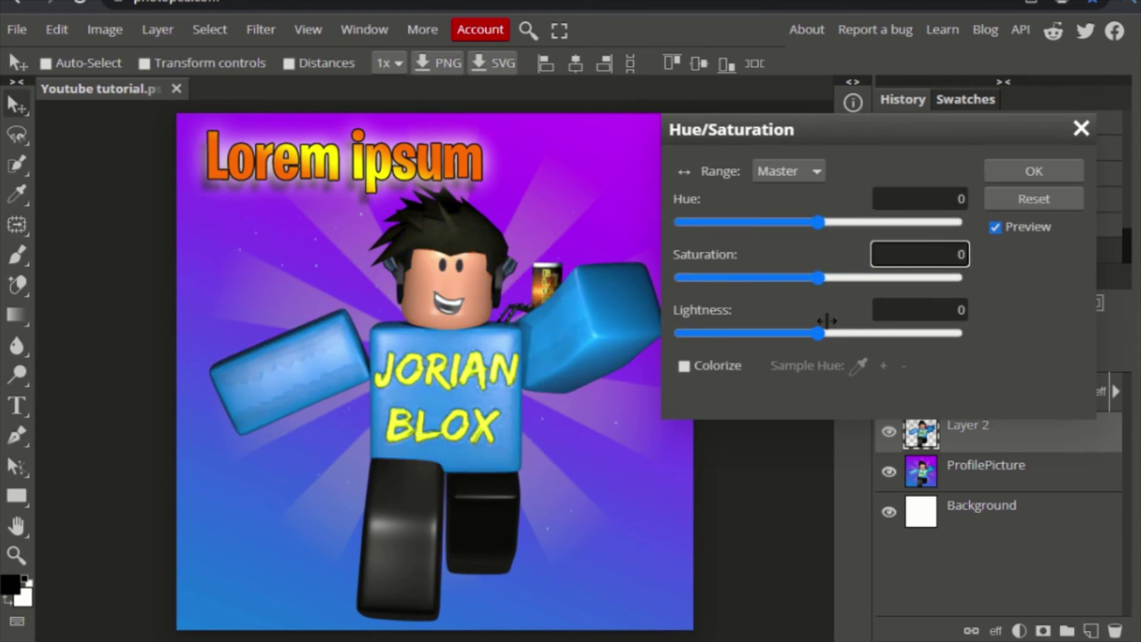
drag(820, 333, 866, 333)
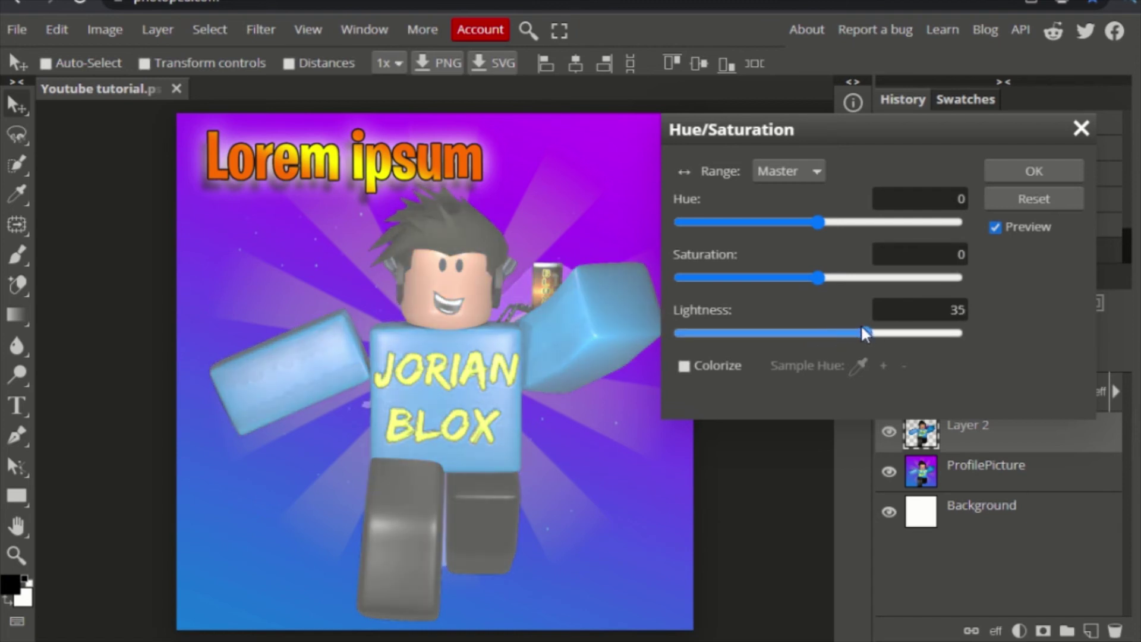
click(1082, 128)
Step: Preview a Black & White conversion with tweaked red and yellow mix, then close it unapplied
click(105, 30)
mouse_move(201, 55)
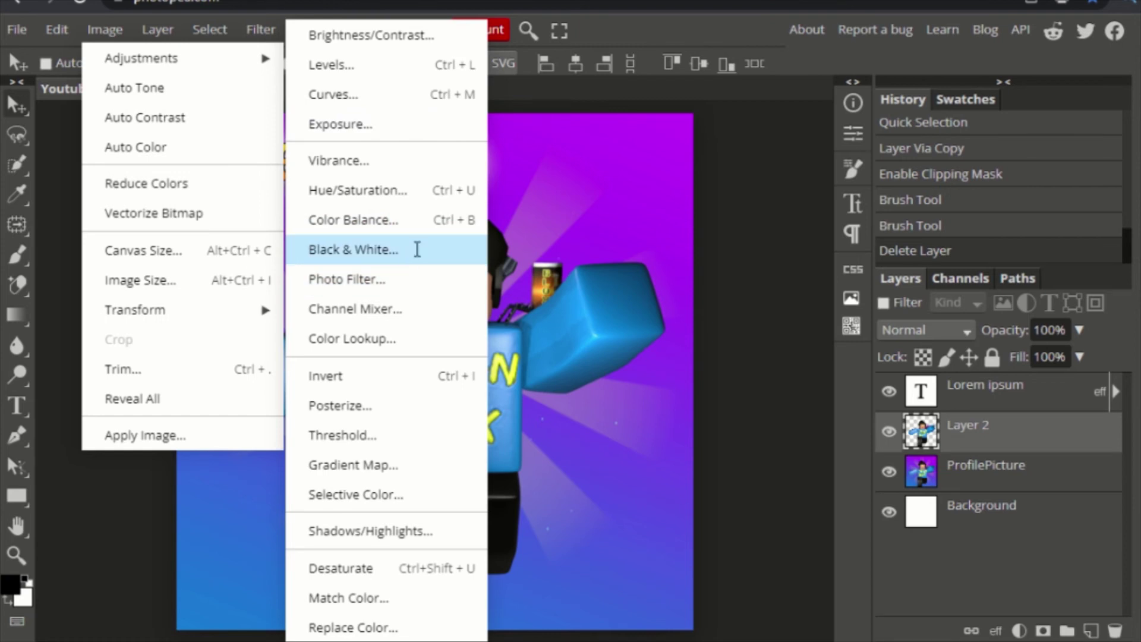
click(408, 250)
drag(374, 173, 817, 178)
mouse_move(736, 277)
mouse_down()
mouse_move(787, 276)
mouse_move(754, 272)
mouse_up()
mouse_move(758, 326)
mouse_down()
mouse_move(816, 326)
mouse_move(747, 327)
mouse_up()
click(1002, 177)
Step: Preview Color Balance on the shadows with red, green and blue raised to about 10, unapplied
click(105, 29)
mouse_move(141, 58)
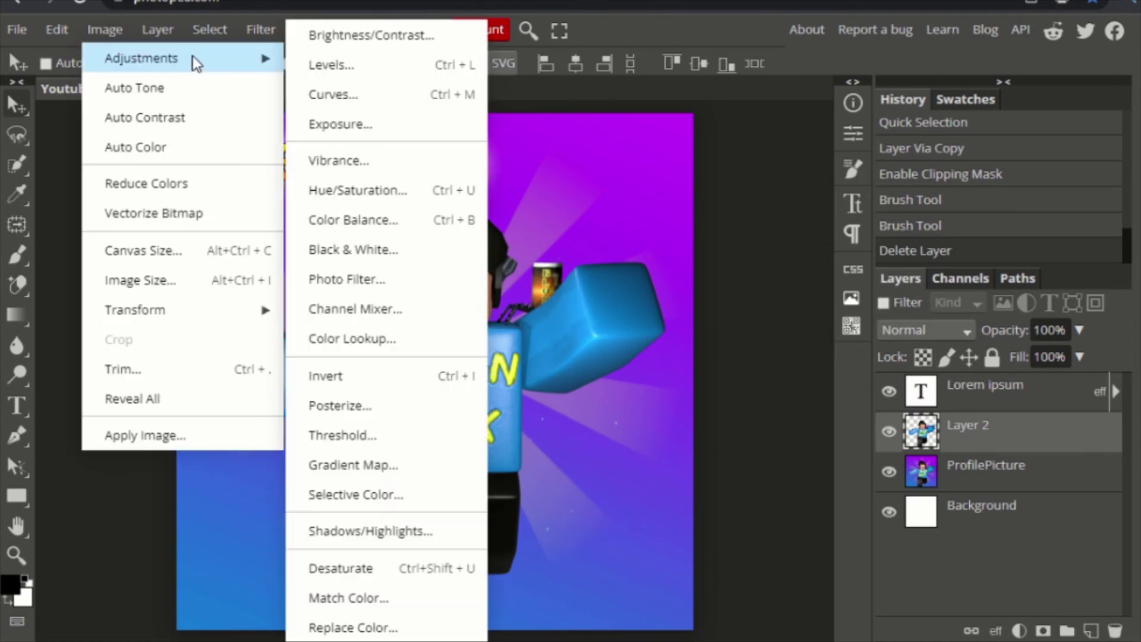
click(438, 229)
drag(473, 173, 1105, 123)
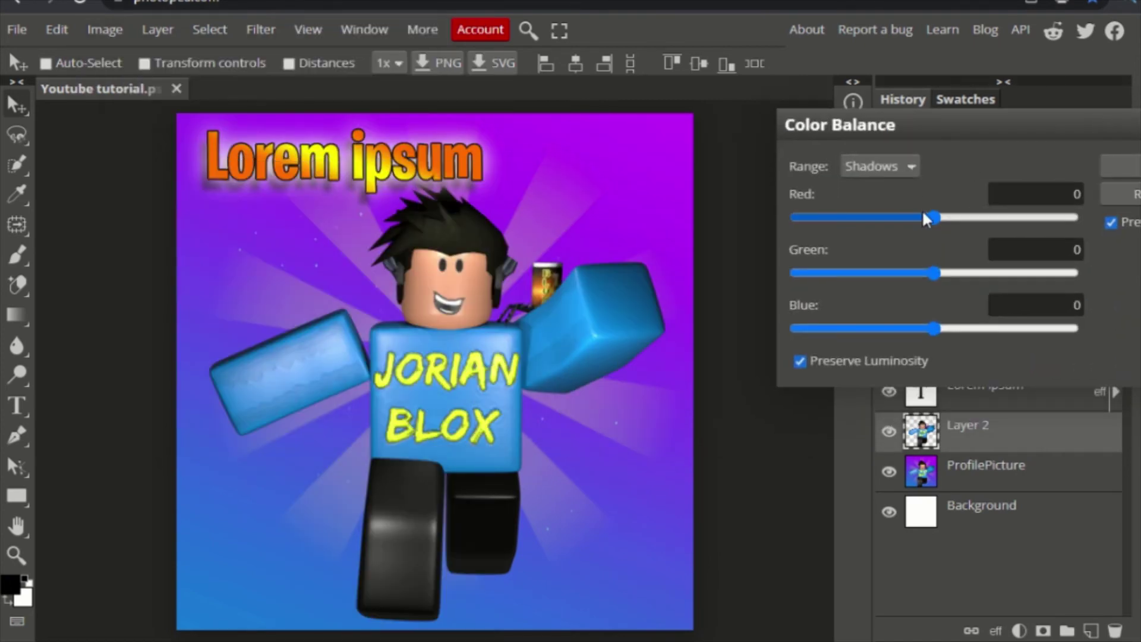
drag(926, 219, 959, 217)
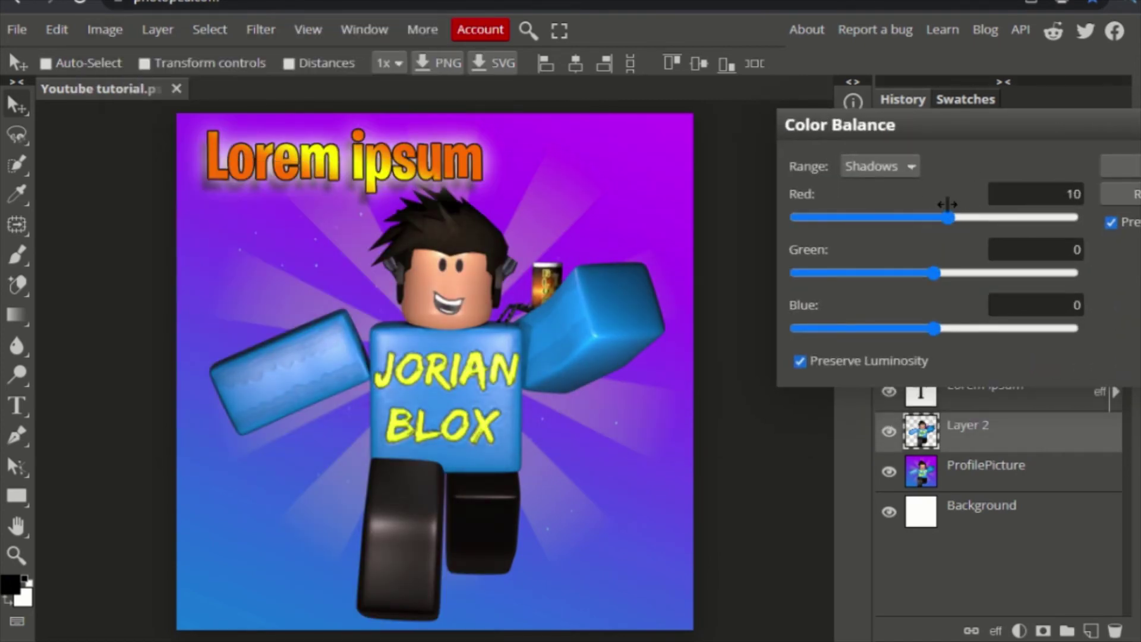
drag(935, 272, 963, 275)
drag(928, 328, 949, 327)
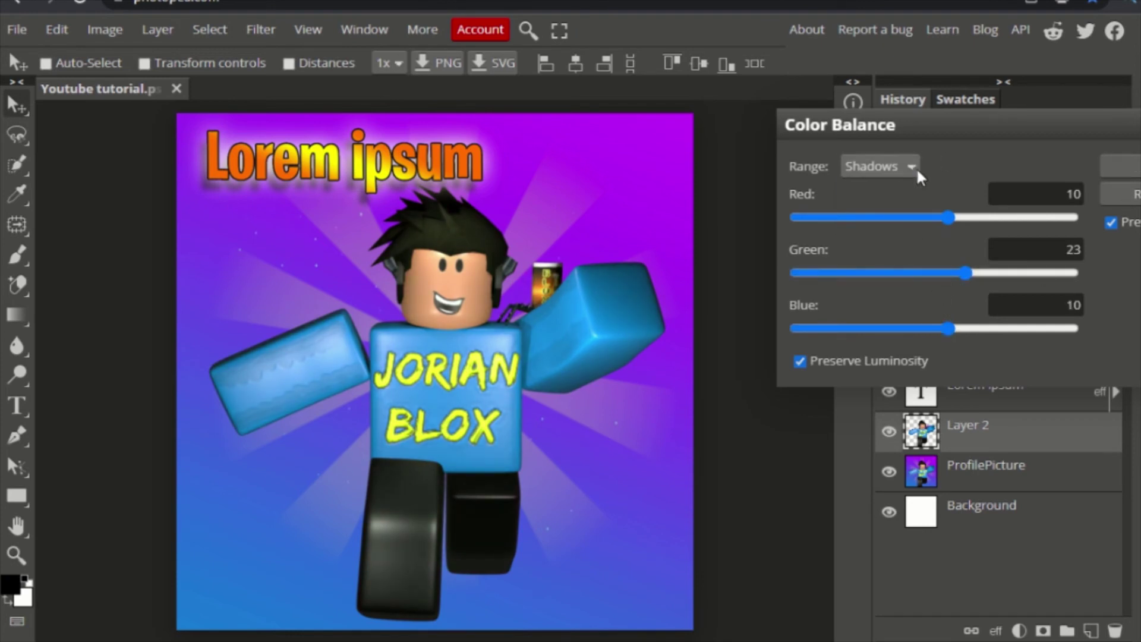
click(917, 171)
click(919, 172)
click(1138, 125)
Step: Bring up Shadows/Highlights from Image > Adjustments and close it with the X, unapplied
click(157, 29)
mouse_move(105, 30)
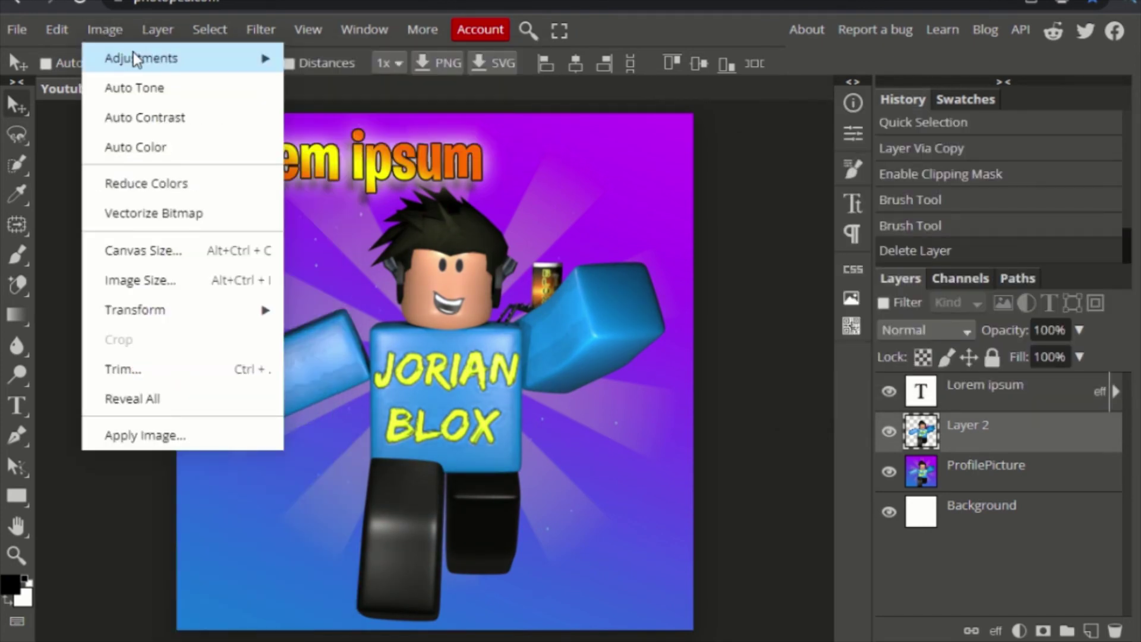
mouse_move(138, 58)
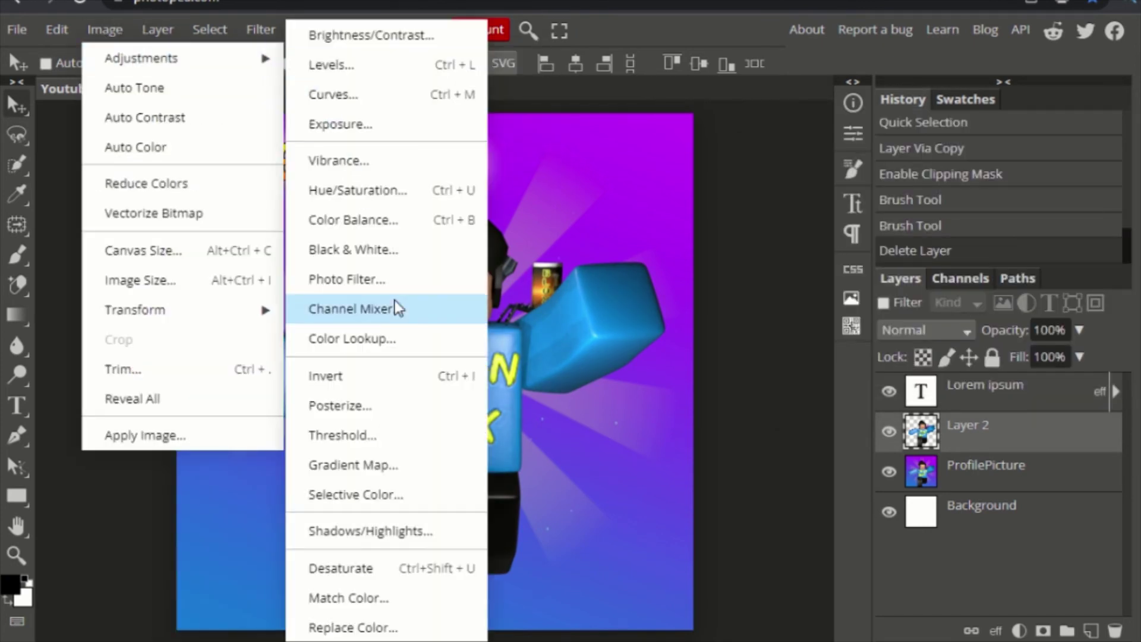
click(439, 531)
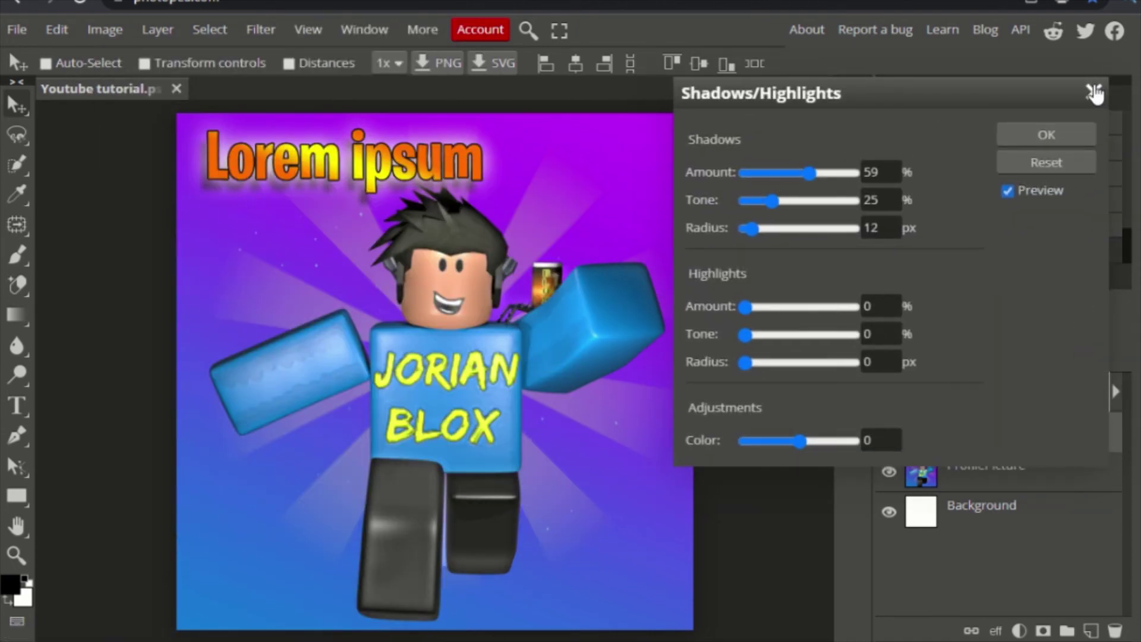
click(1096, 93)
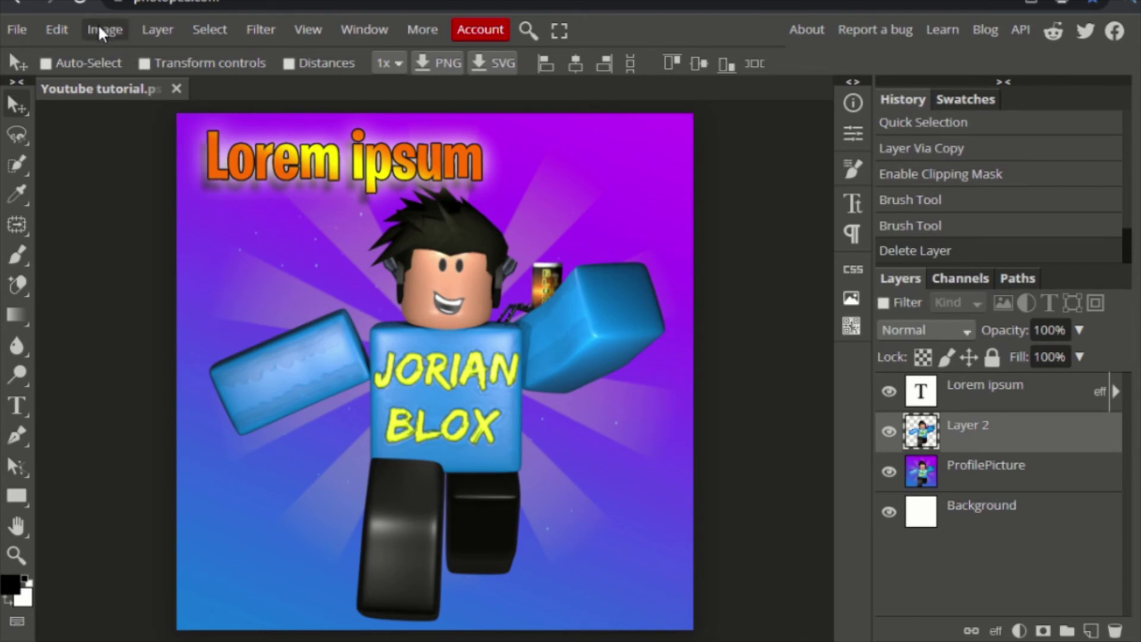
click(101, 33)
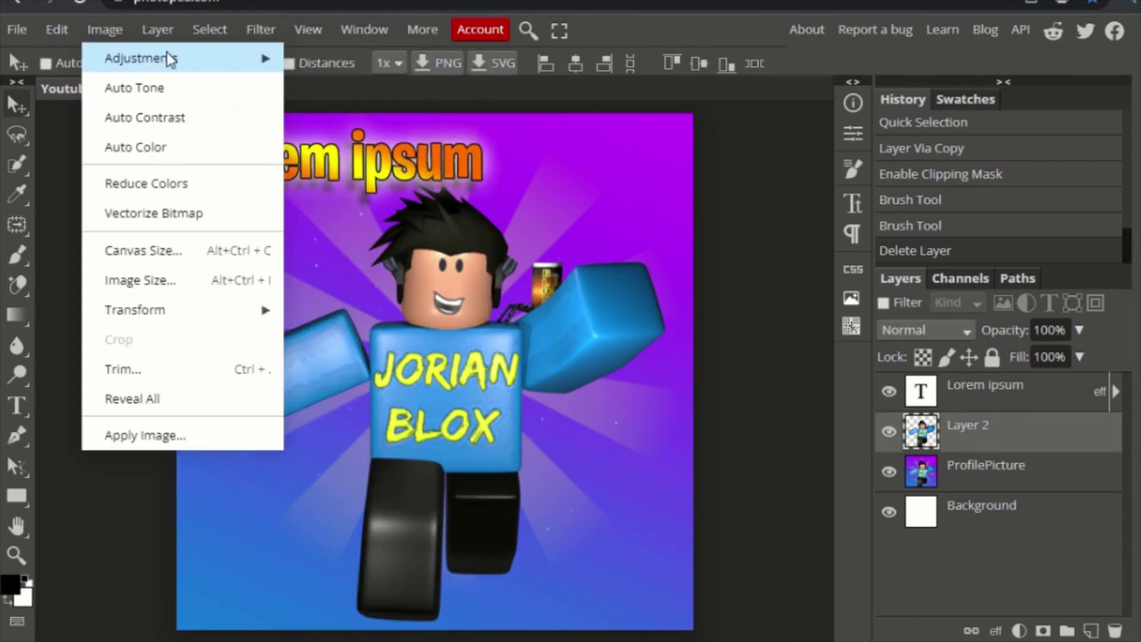
mouse_move(165, 57)
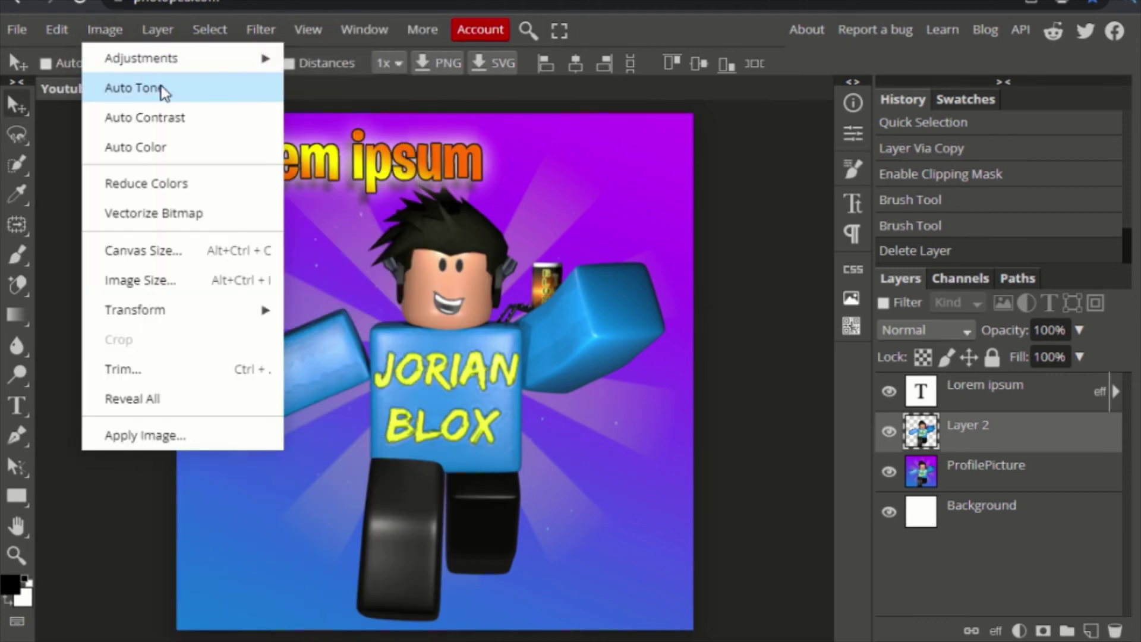
click(164, 92)
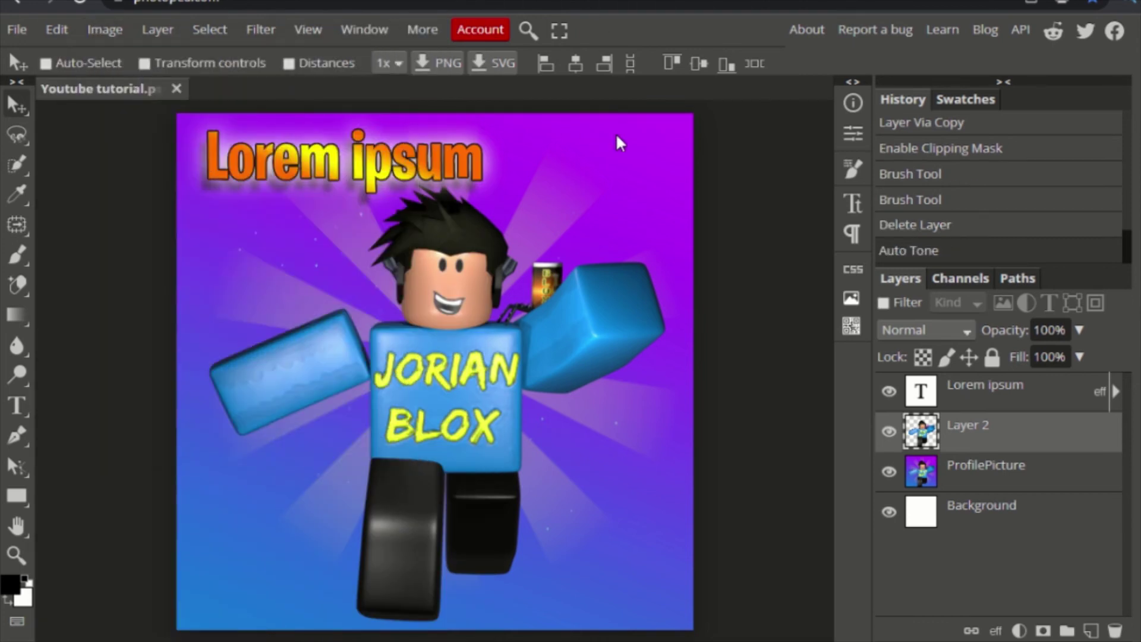
click(946, 226)
click(105, 30)
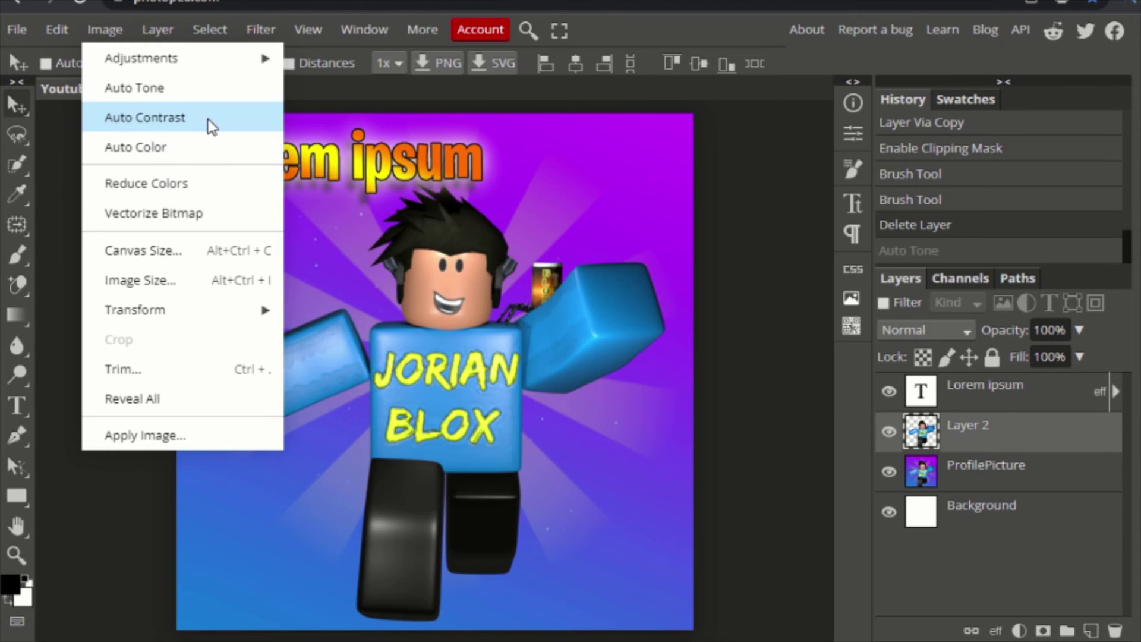
click(224, 183)
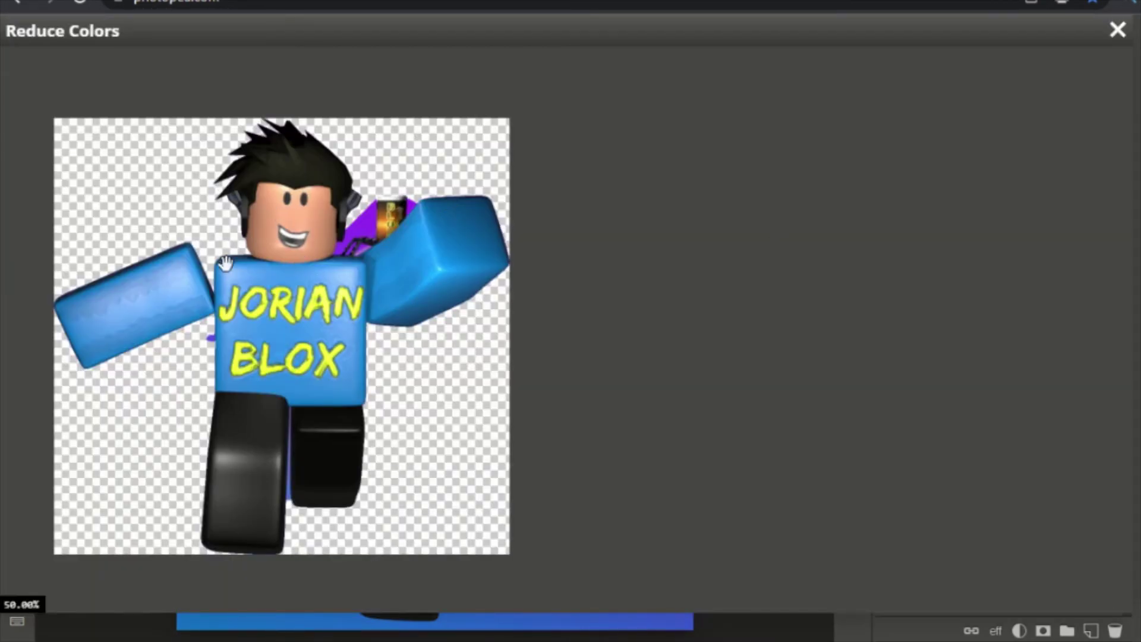
scroll(814, 335, down, 1)
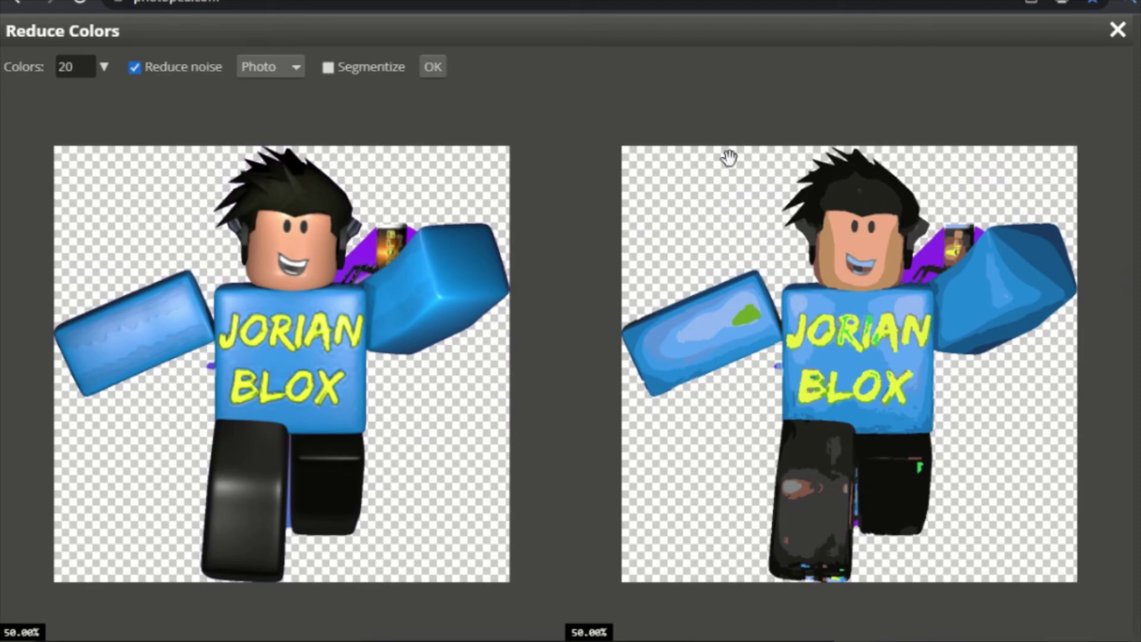
click(1118, 30)
click(110, 31)
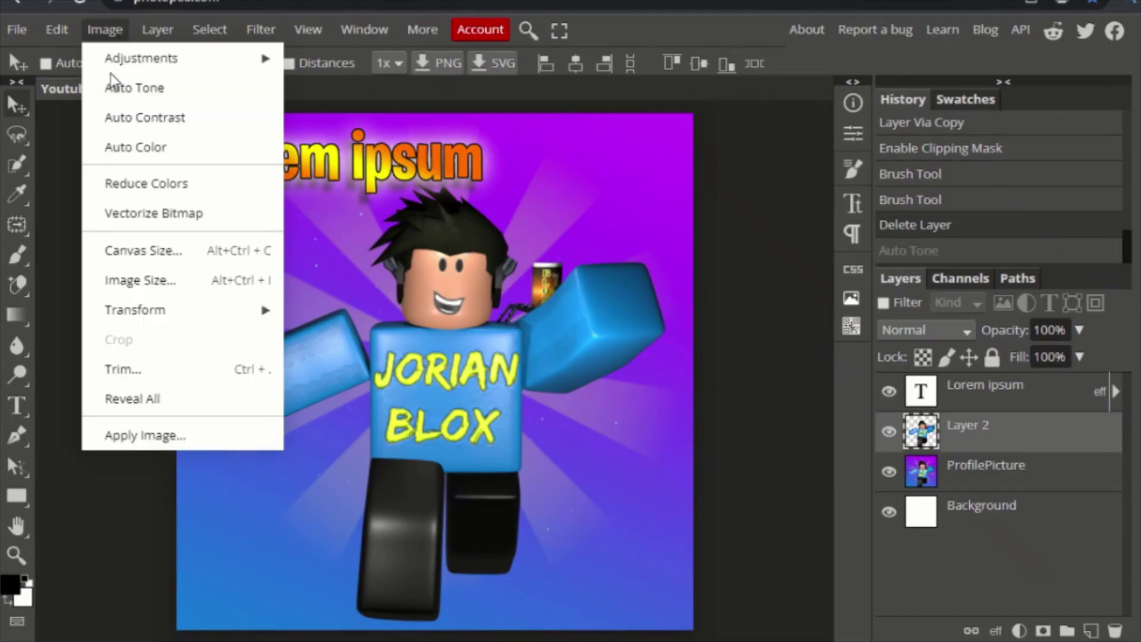
click(159, 264)
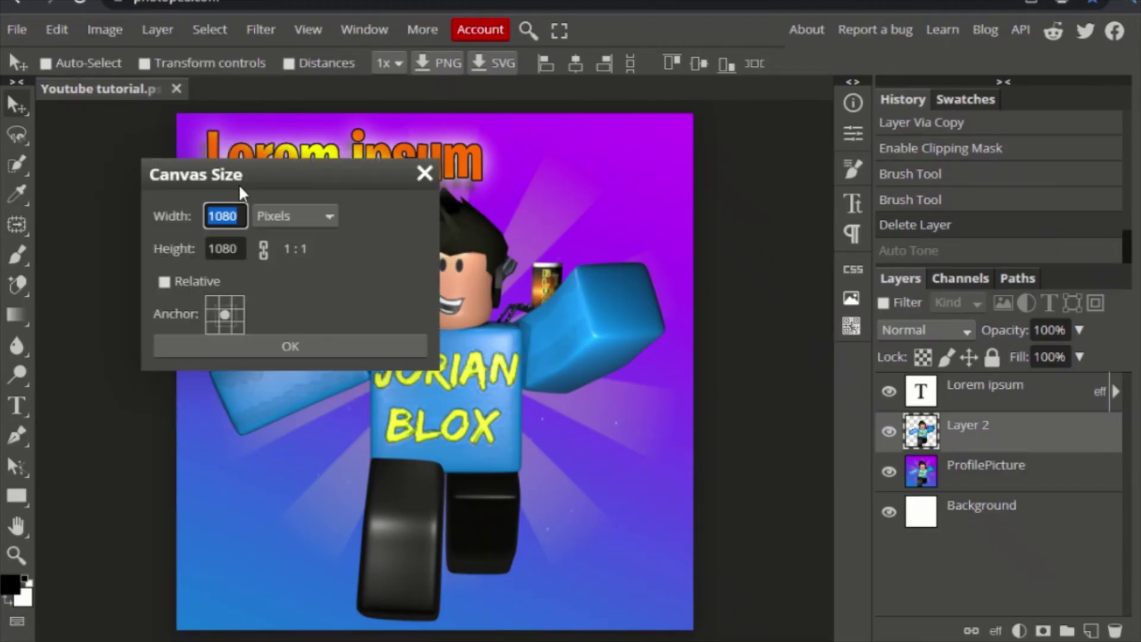
drag(241, 187, 662, 143)
click(844, 126)
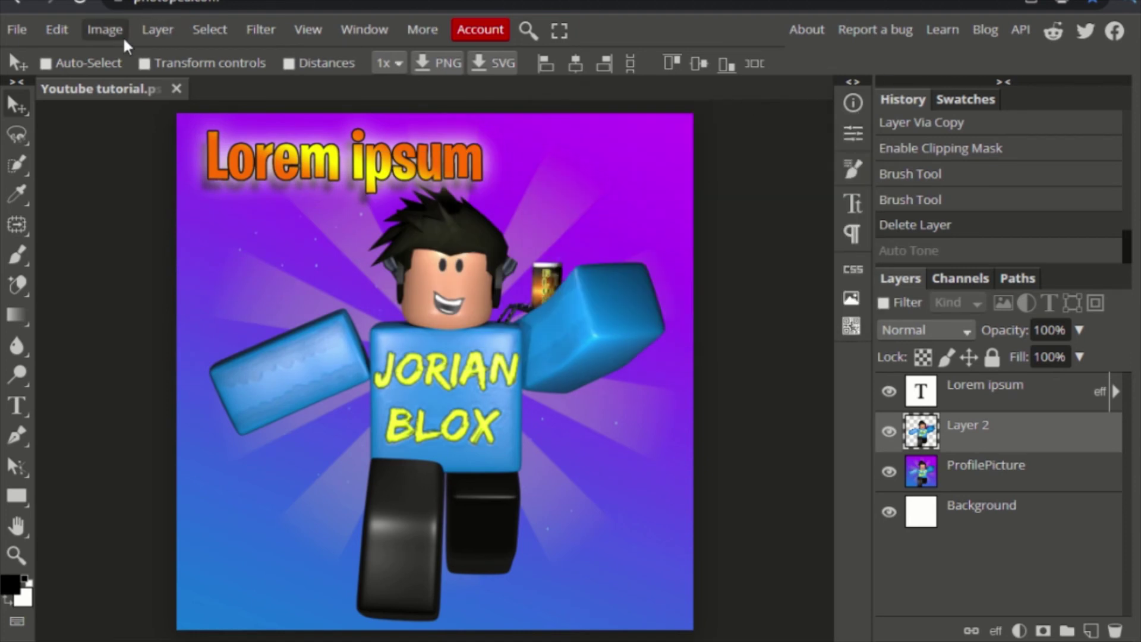
click(105, 30)
mouse_move(238, 310)
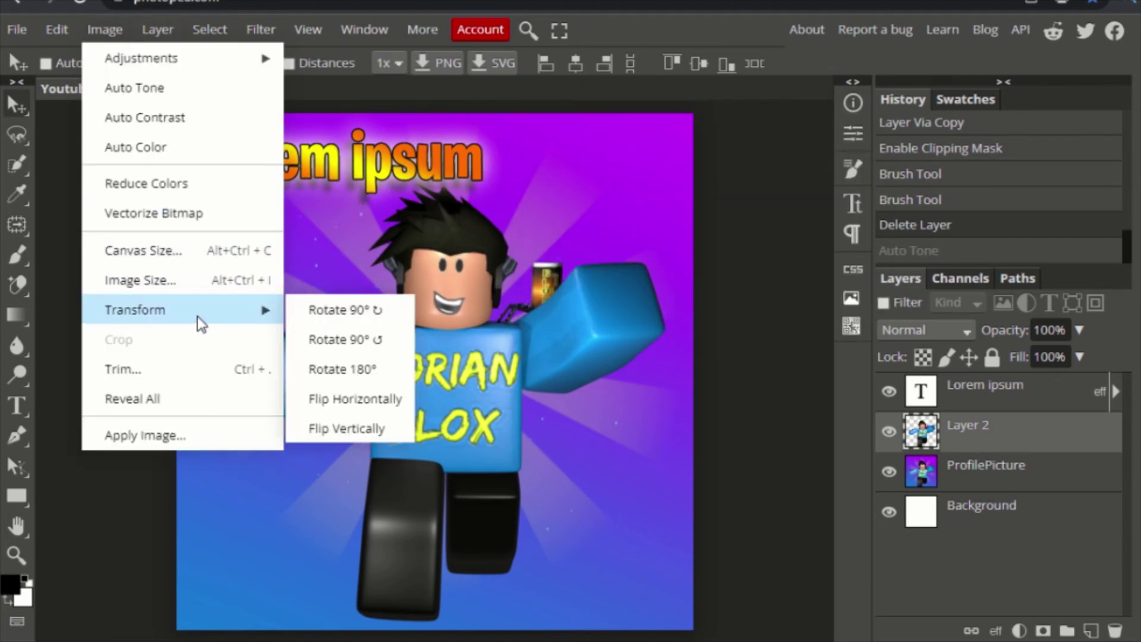
click(333, 310)
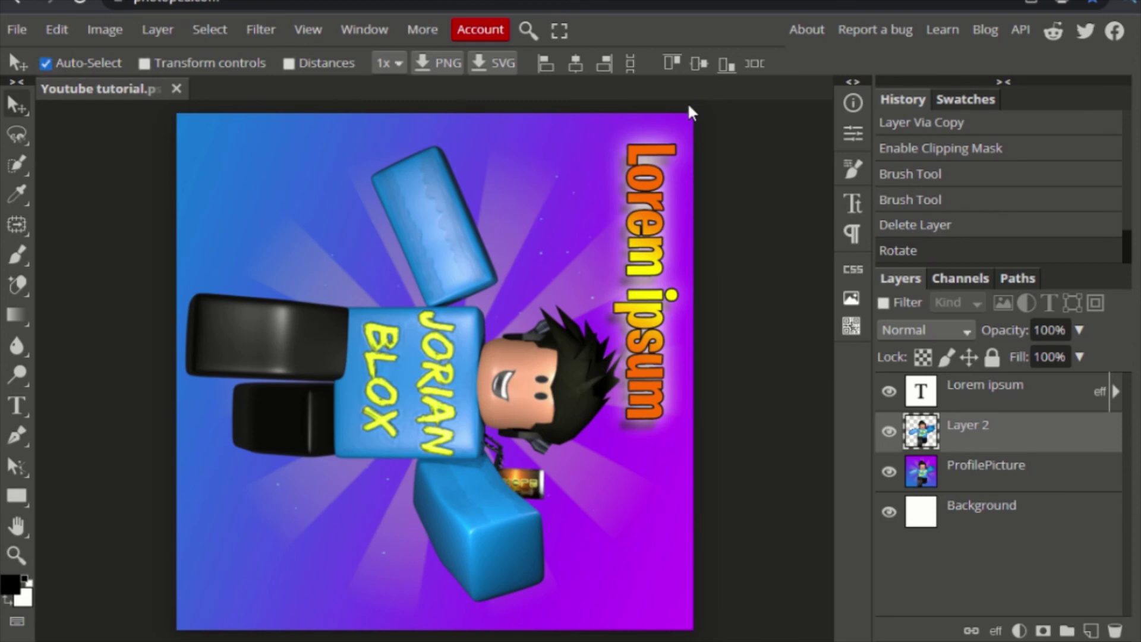
key(ctrl+z)
click(105, 30)
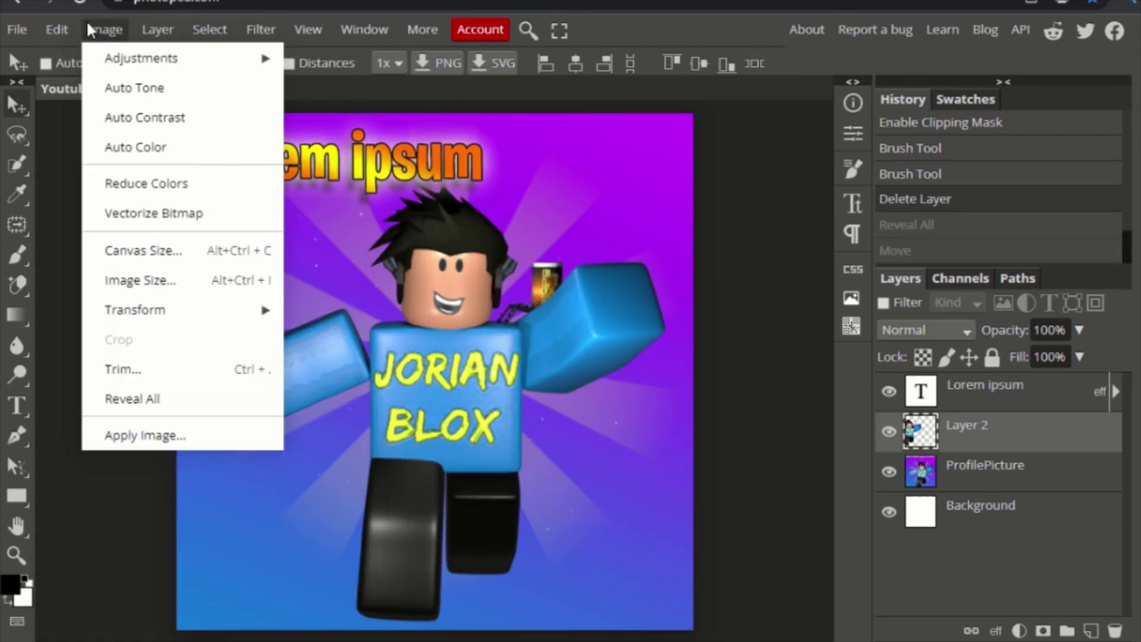
Step: Browse the layer context menu and Layer menu, nudging the character and undoing the move
mouse_move(160, 34)
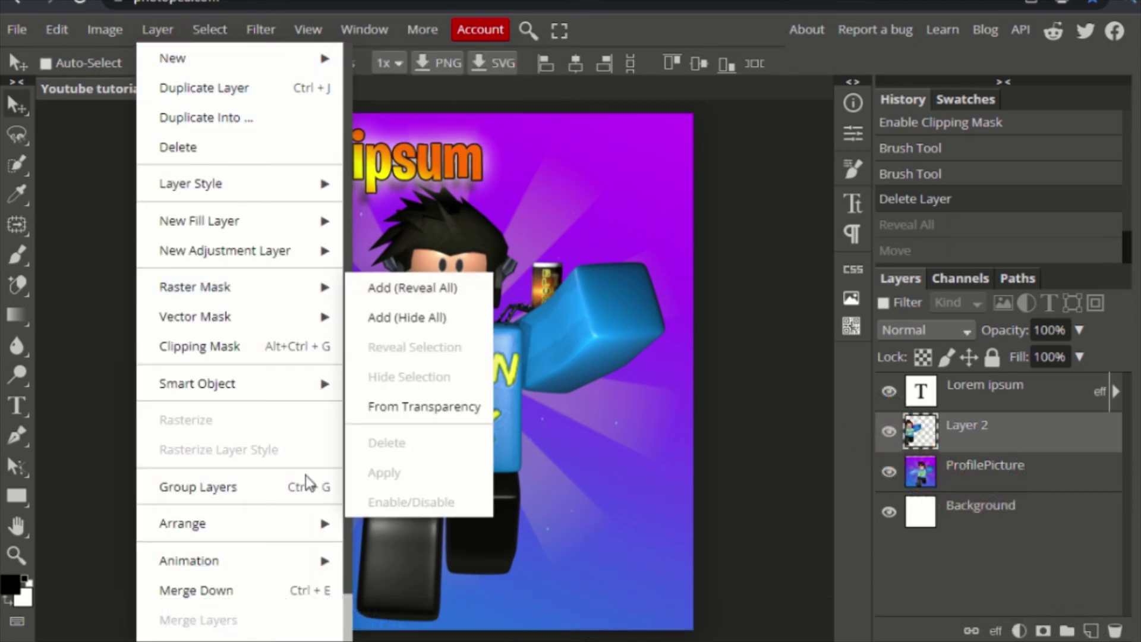
right_click(1065, 456)
click(1088, 562)
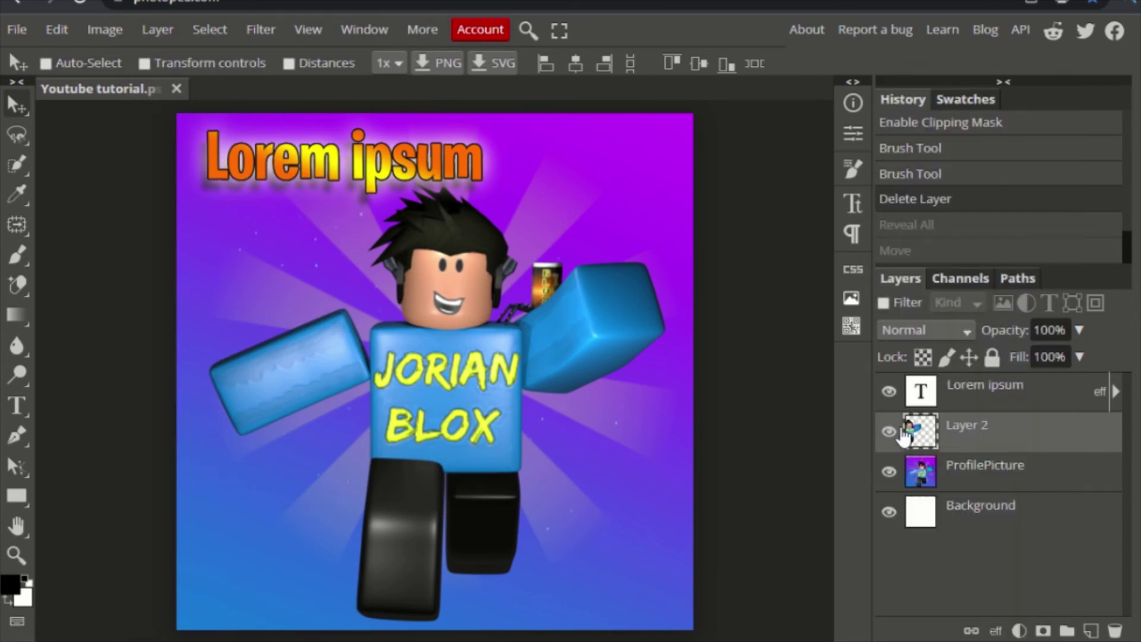
drag(607, 379, 586, 390)
key(ctrl+z)
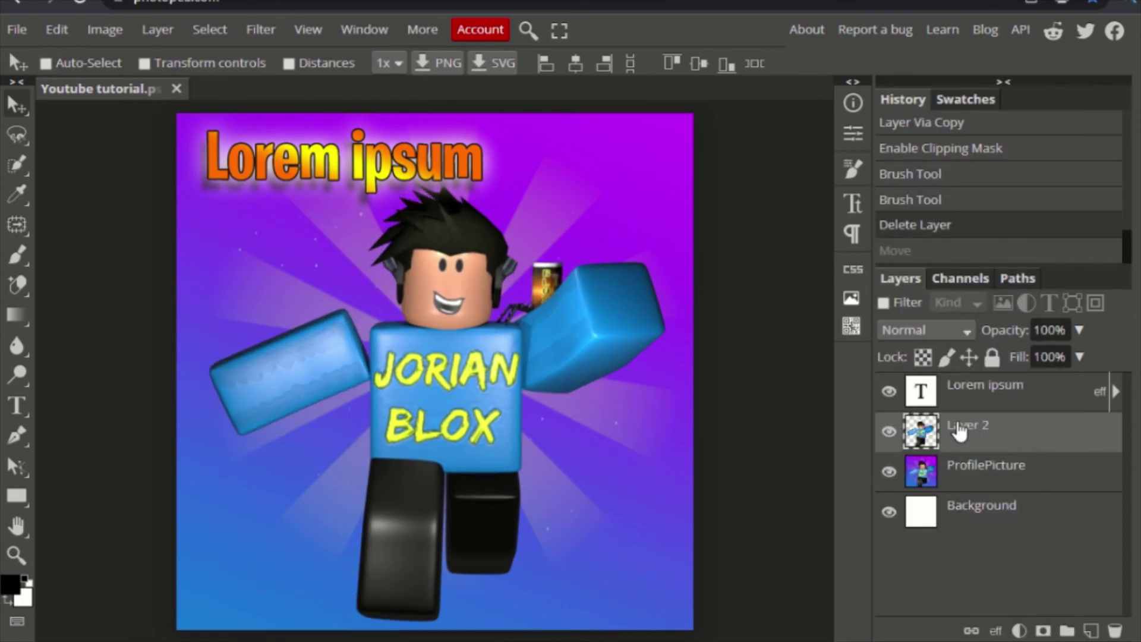
click(158, 29)
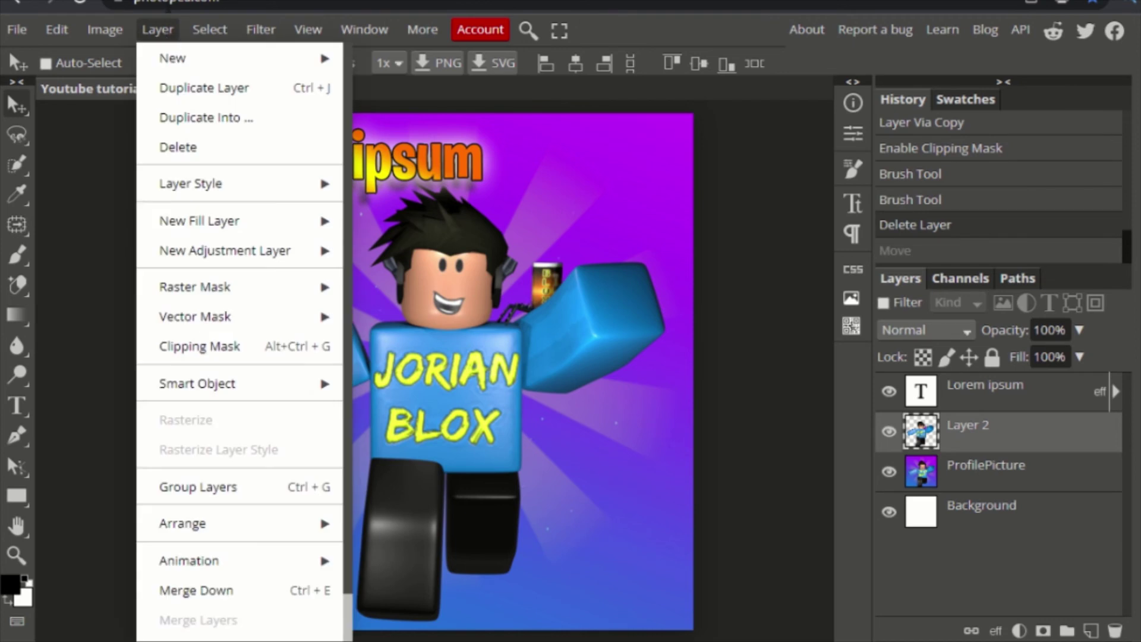
scroll(283, 397, down, 1)
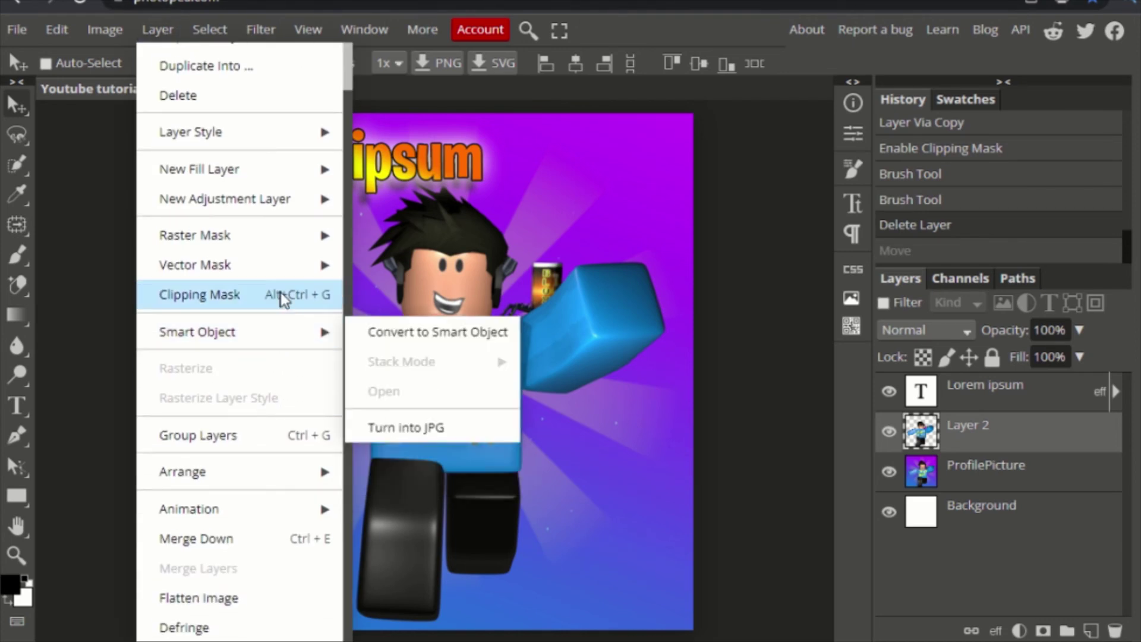
scroll(333, 134, up, 1)
click(443, 14)
Step: Select the whole canvas with Select > All, undo it, and reopen the Select menu
click(209, 29)
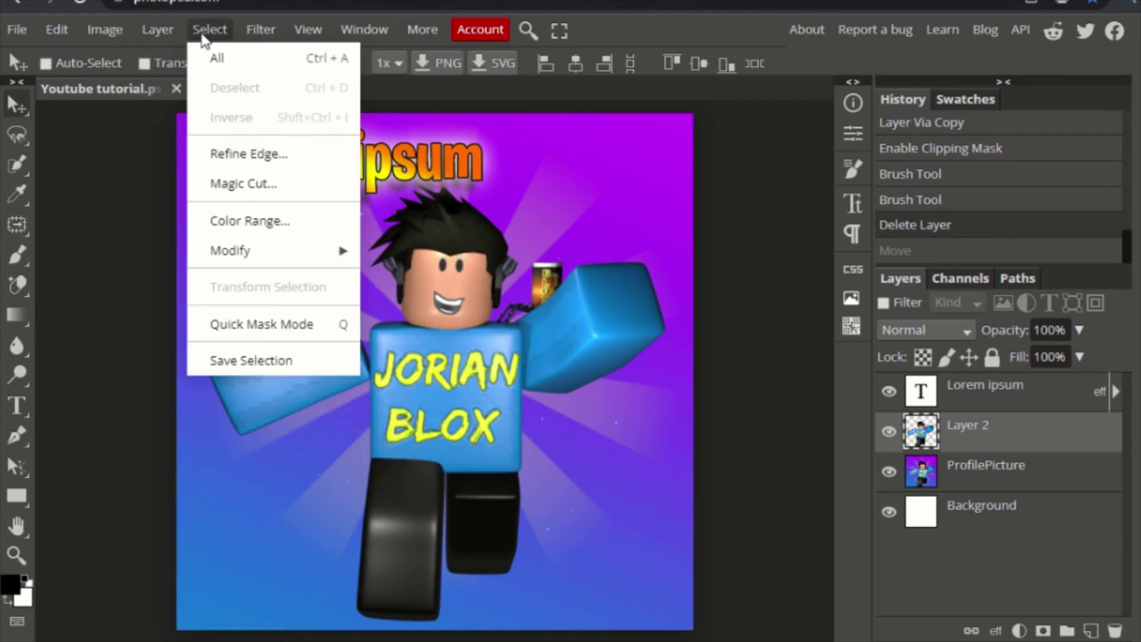
click(219, 56)
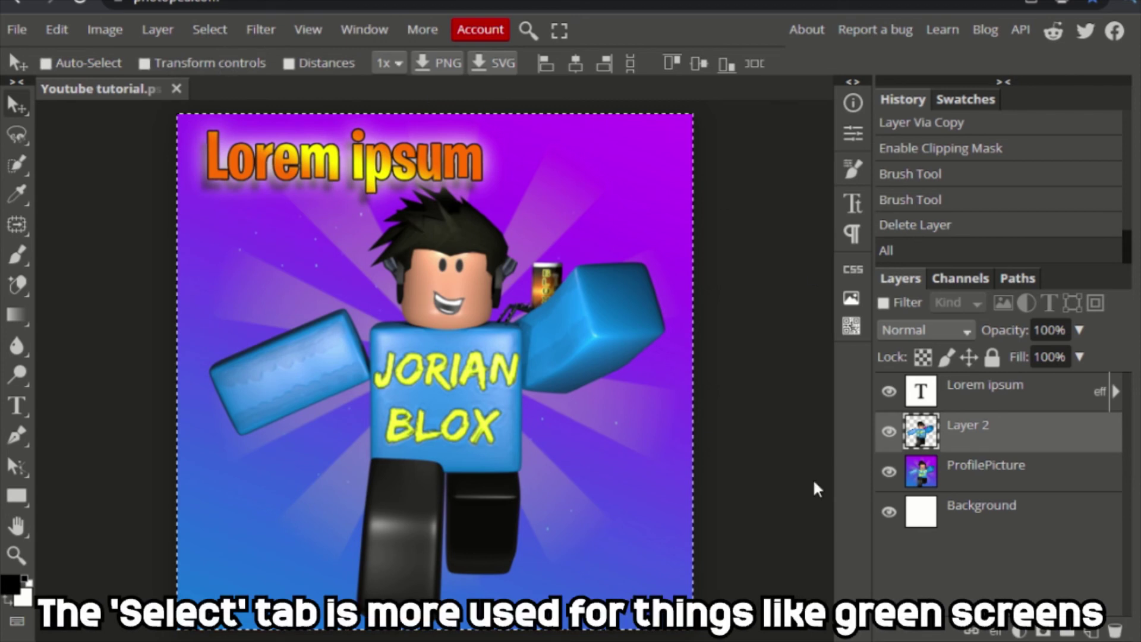
key(ctrl+z)
click(229, 32)
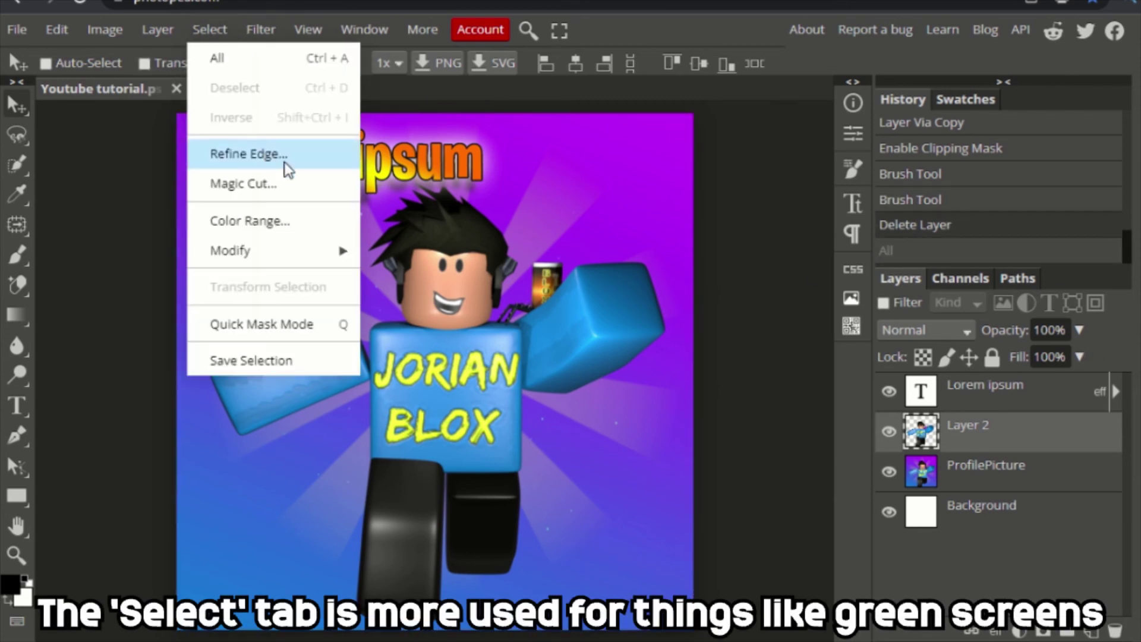
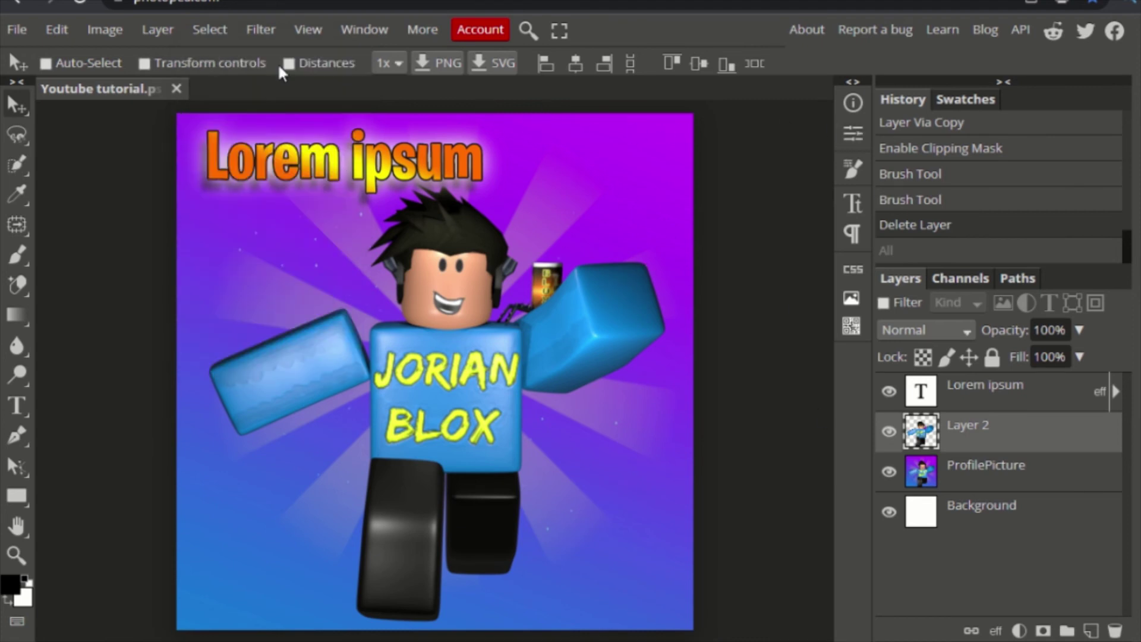
Step: Open the Filter menu to list the filters for the character layer
click(249, 34)
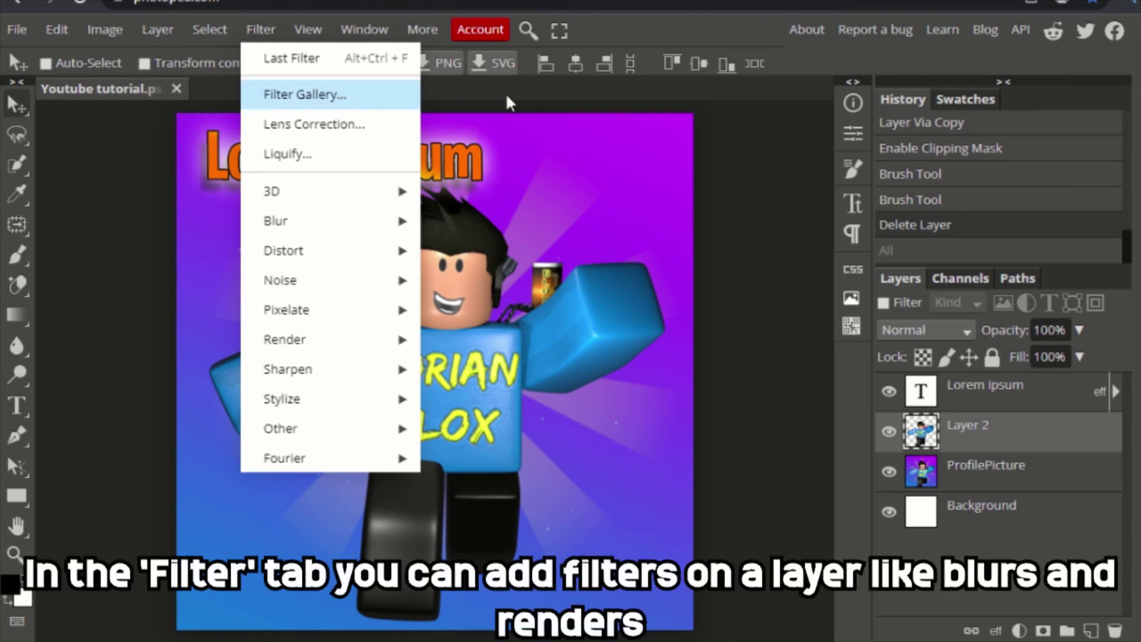
click(397, 109)
scroll(775, 266, down, 15)
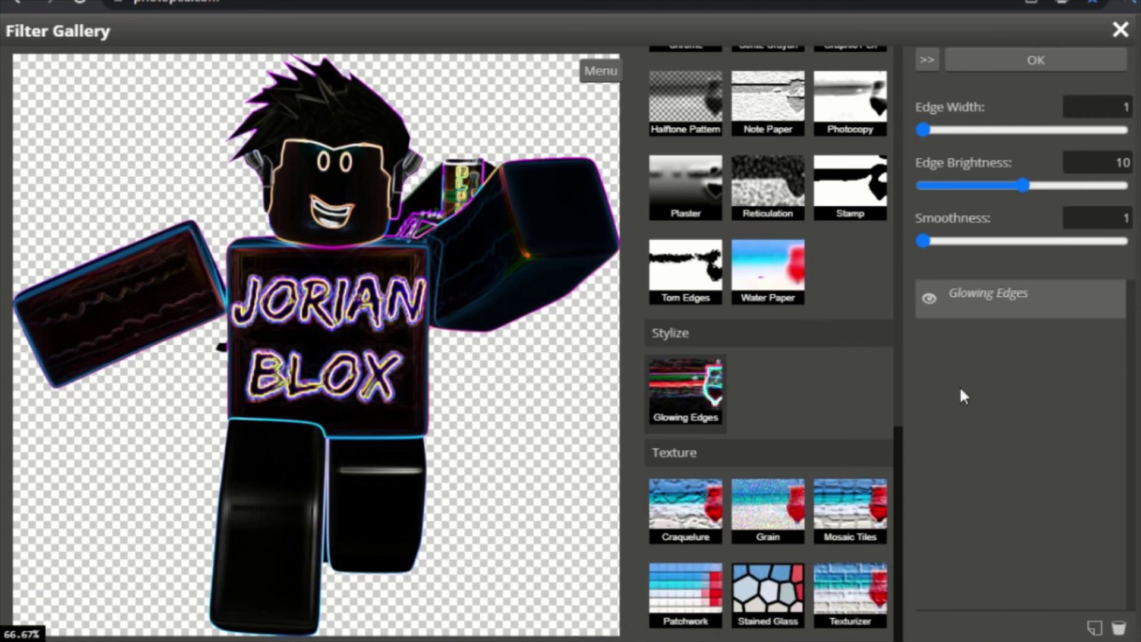
click(1118, 31)
click(257, 27)
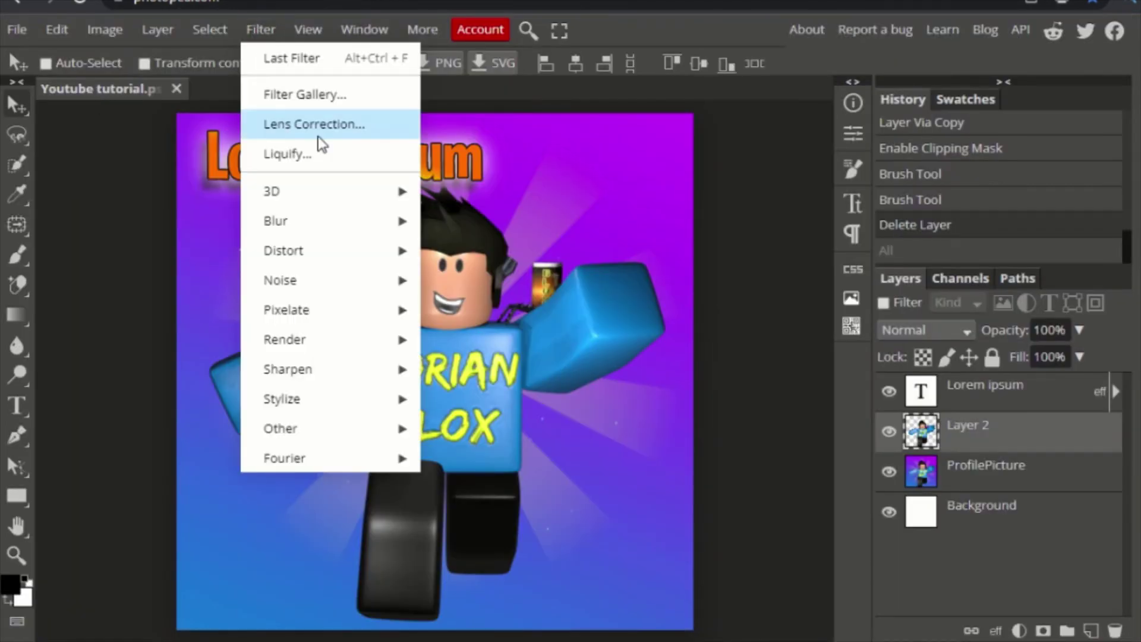
click(329, 154)
mouse_move(505, 252)
mouse_down()
mouse_move(444, 279)
mouse_move(510, 396)
mouse_move(587, 282)
mouse_up()
key(ctrl+z)
mouse_move(484, 261)
mouse_down()
mouse_move(528, 238)
mouse_move(460, 246)
mouse_move(421, 237)
mouse_up()
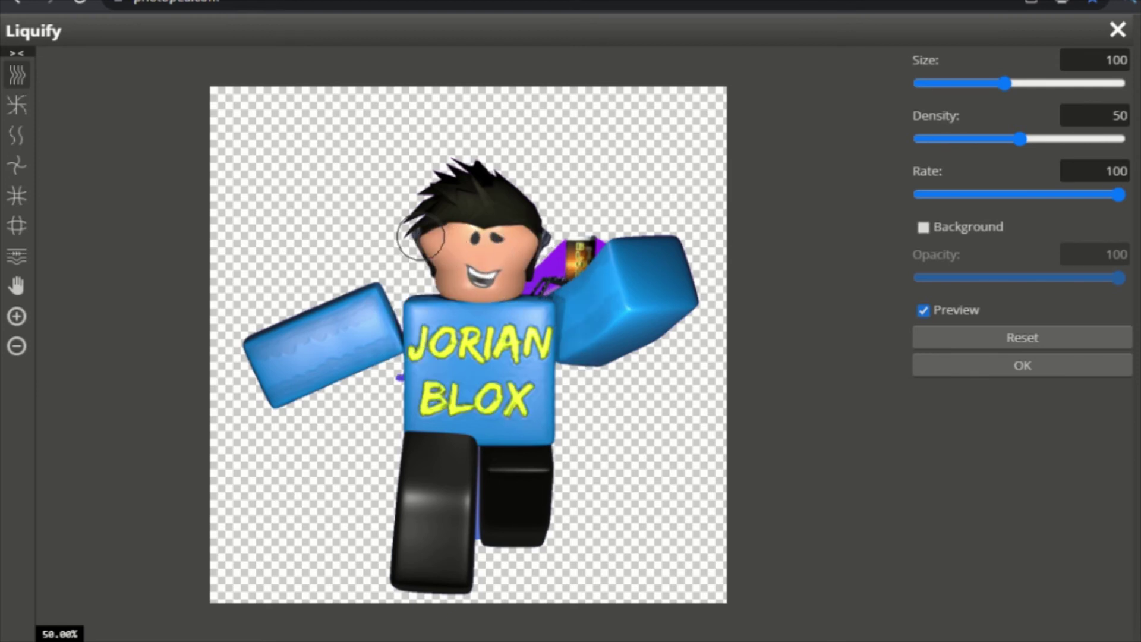
mouse_move(460, 307)
mouse_down()
mouse_move(440, 281)
mouse_move(523, 297)
mouse_up()
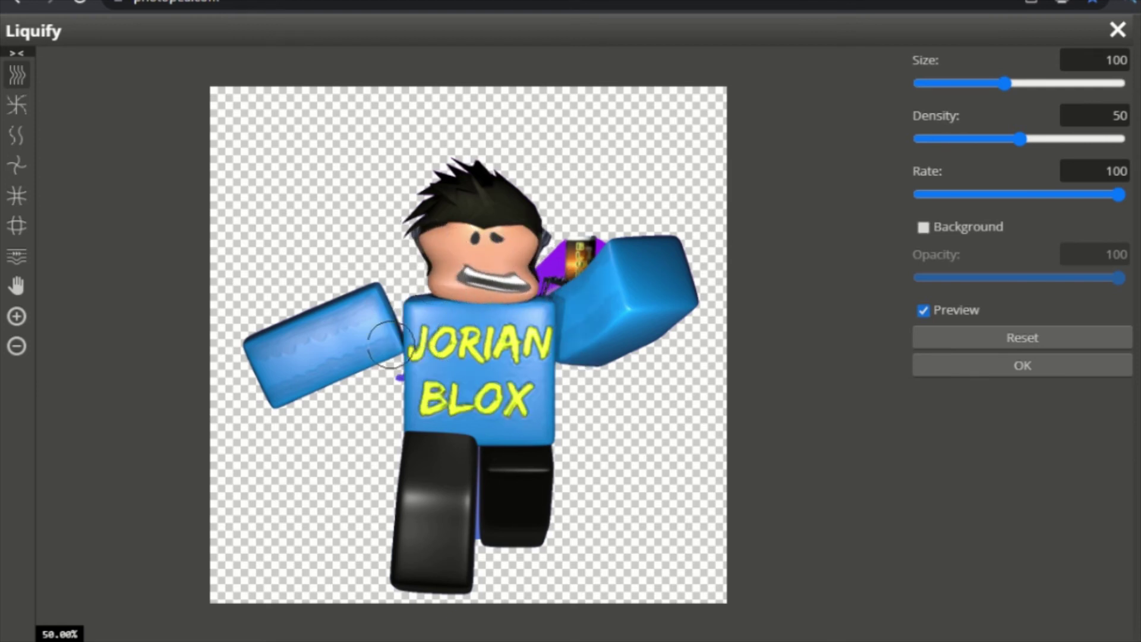
drag(280, 336, 258, 293)
drag(263, 318, 242, 288)
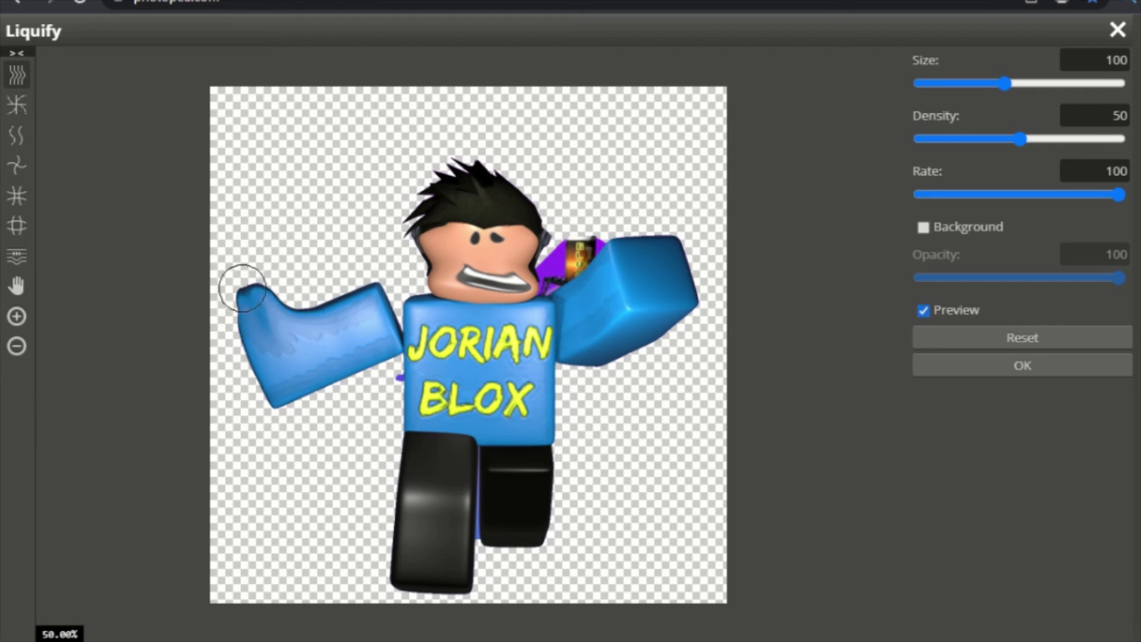
click(1118, 35)
click(261, 30)
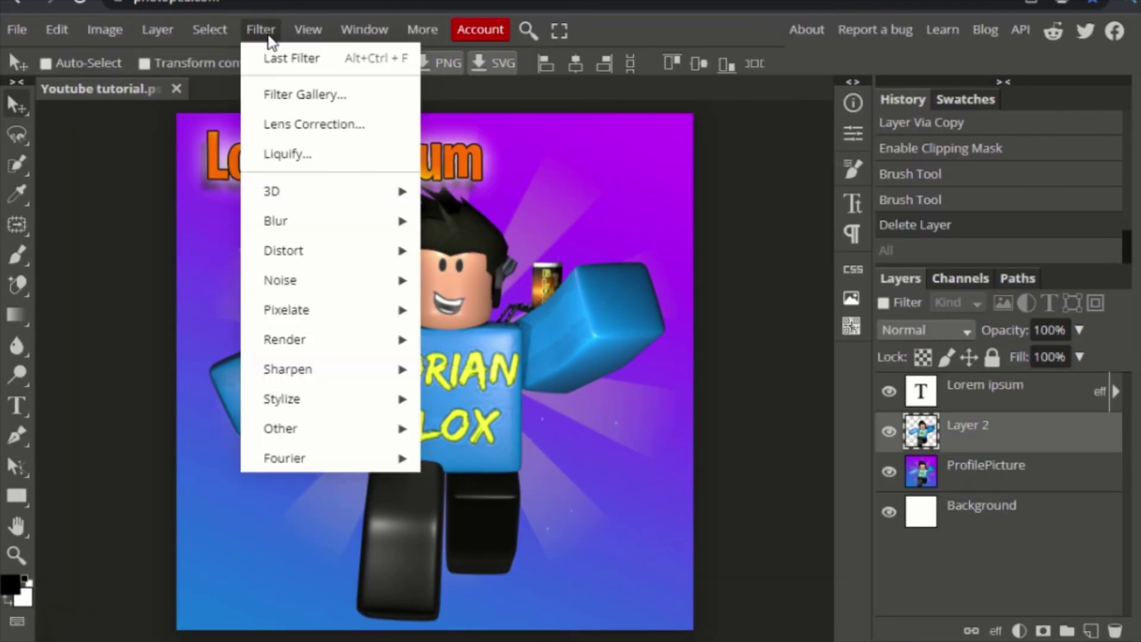
Step: Preview a Gaussian Blur at 9.6 px radius, then cancel it
mouse_move(307, 226)
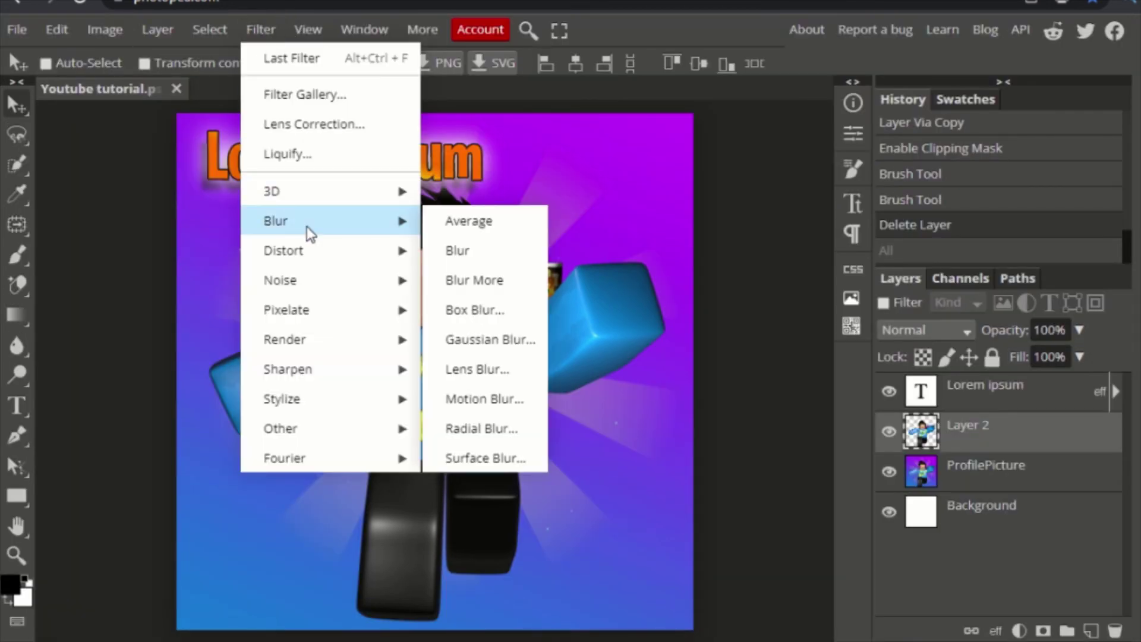
click(505, 343)
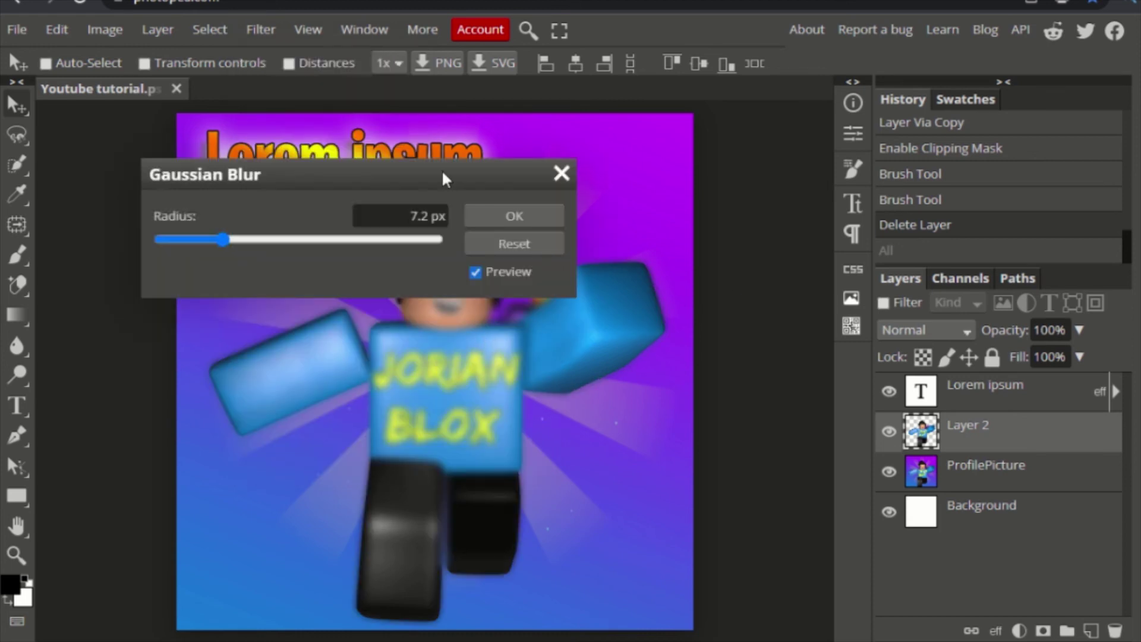
drag(446, 179, 1037, 89)
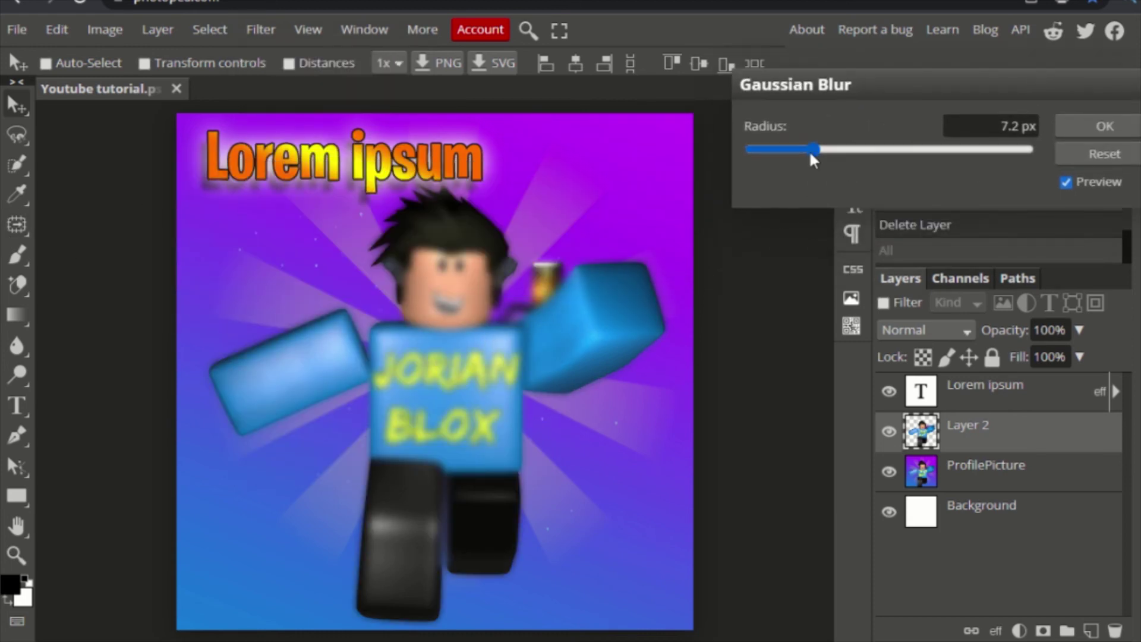
drag(816, 148, 822, 148)
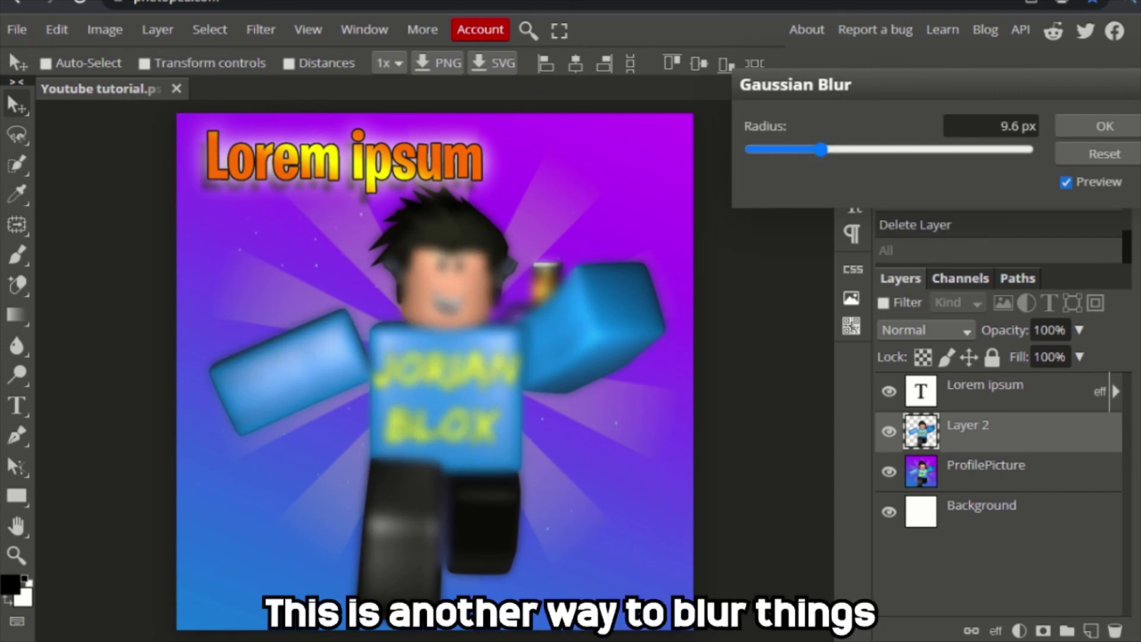
key(Escape)
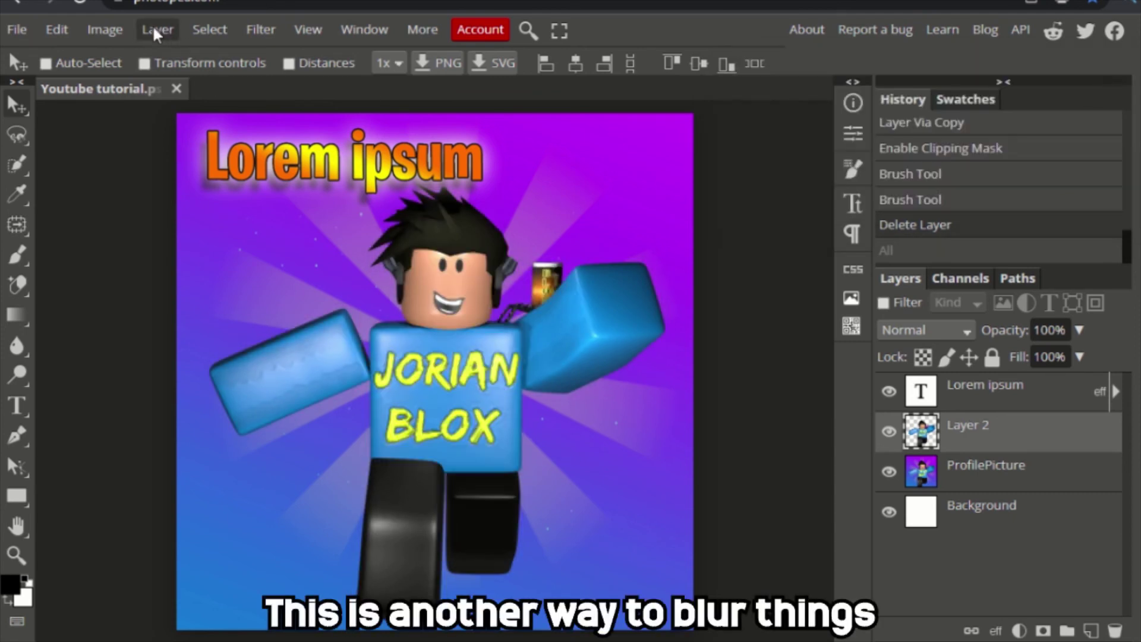
Step: Preview a Distort > Twirl on the character and close it unapplied
click(255, 33)
mouse_move(341, 247)
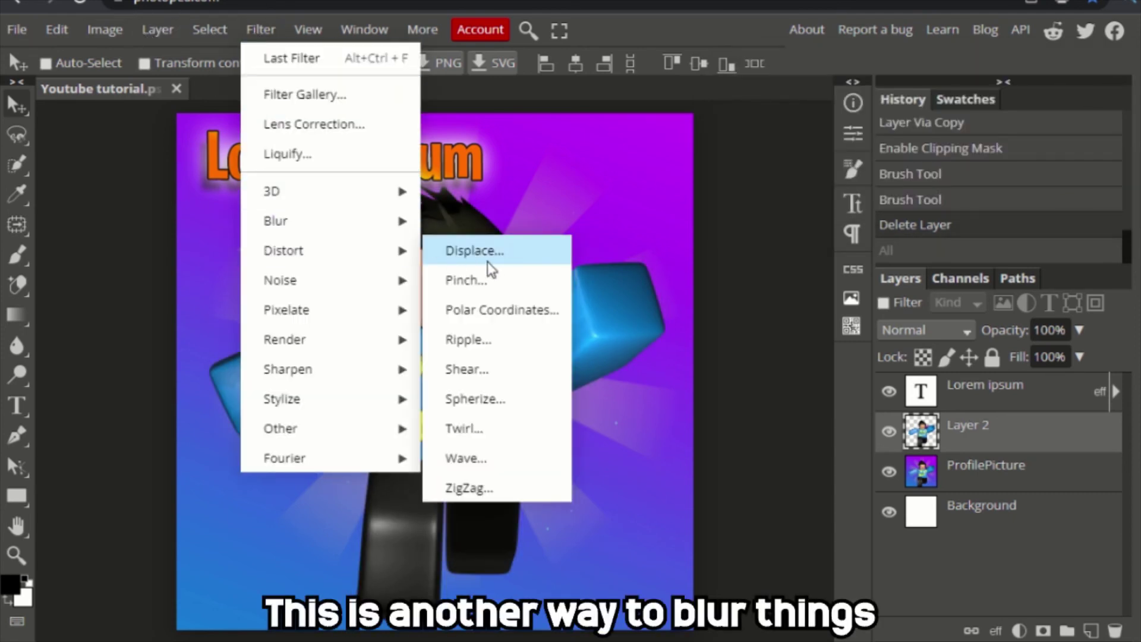
click(522, 422)
drag(484, 169, 891, 133)
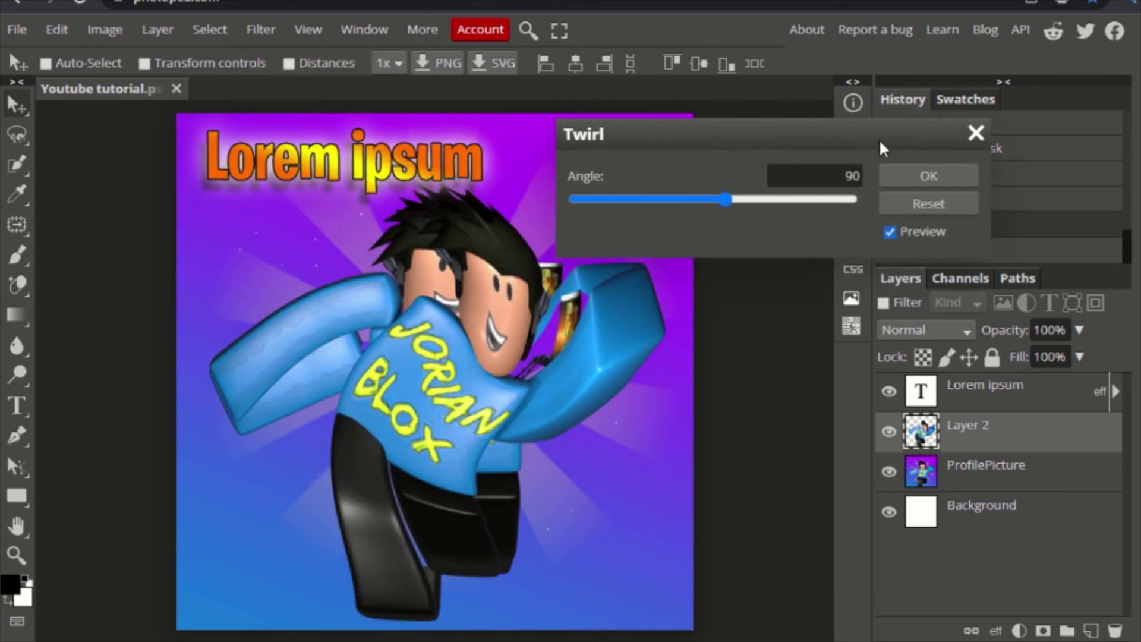
click(977, 134)
Step: Hide Layer 2 and make ProfilePicture the active layer
click(890, 431)
click(987, 472)
click(260, 29)
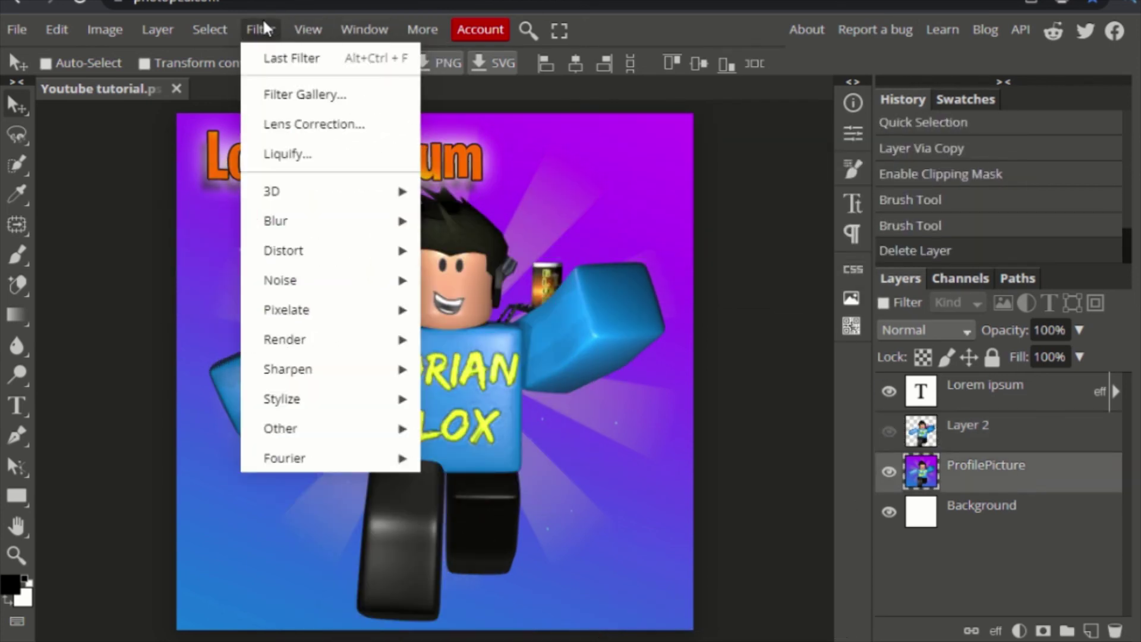
Step: Preview a Wave distortion, adjusting generators and wavelength, and close it unapplied
mouse_move(408, 247)
click(517, 463)
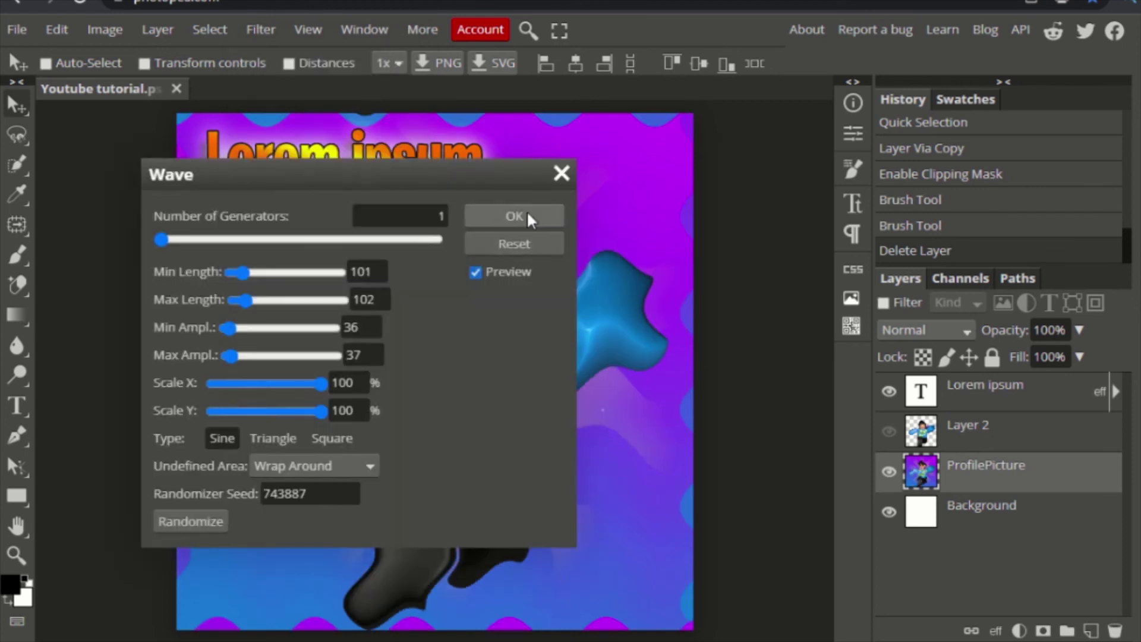
drag(452, 175, 1008, 116)
mouse_move(717, 182)
mouse_down()
mouse_move(738, 178)
mouse_move(716, 180)
mouse_up()
drag(796, 214, 845, 214)
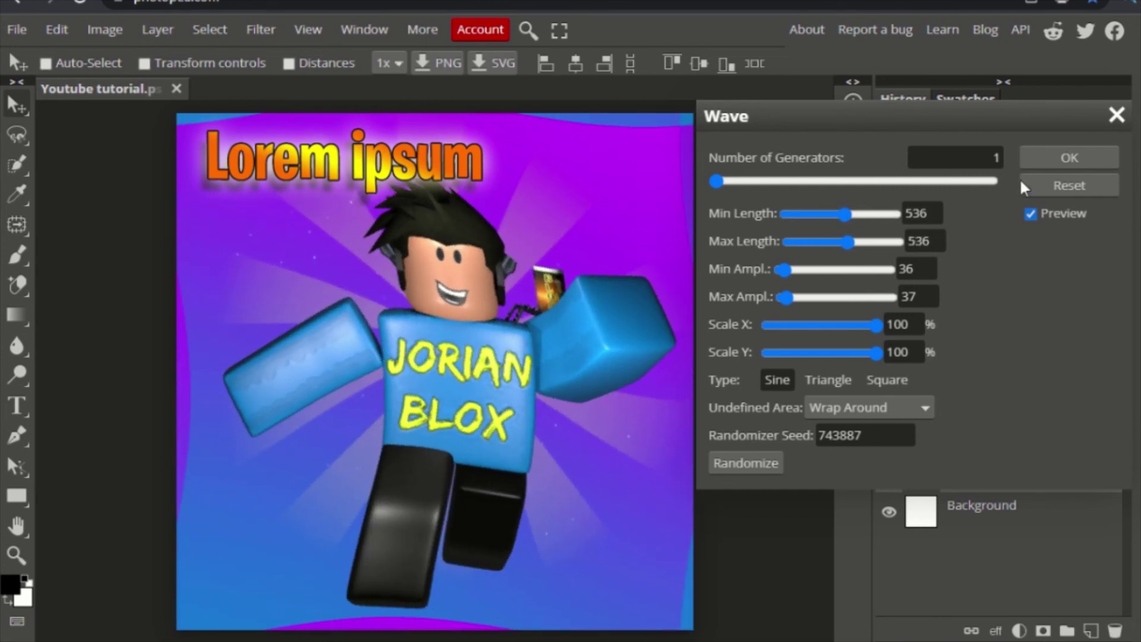
click(1117, 114)
Step: Preview Add Noise at 45% amount and close it without applying
click(261, 29)
mouse_move(329, 287)
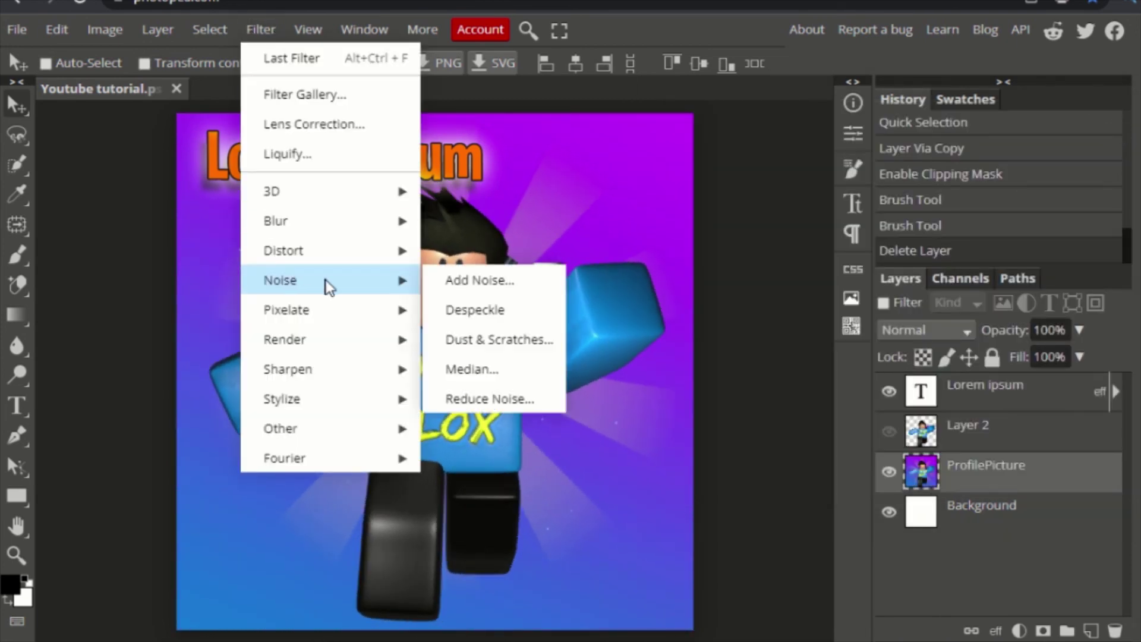
click(507, 278)
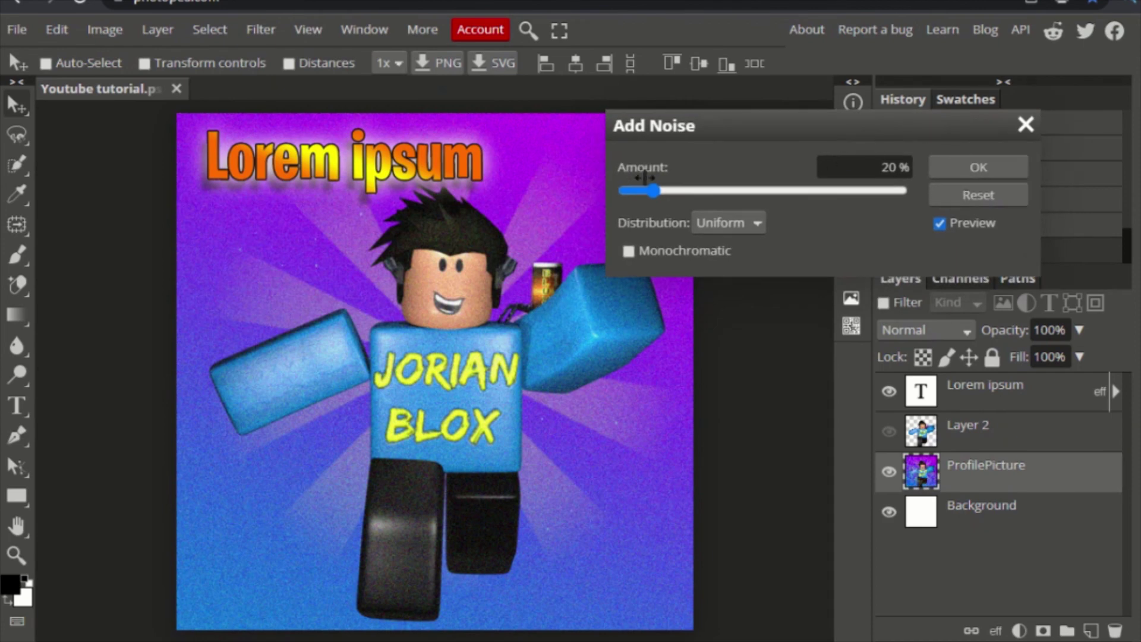
drag(645, 177, 689, 178)
click(1027, 124)
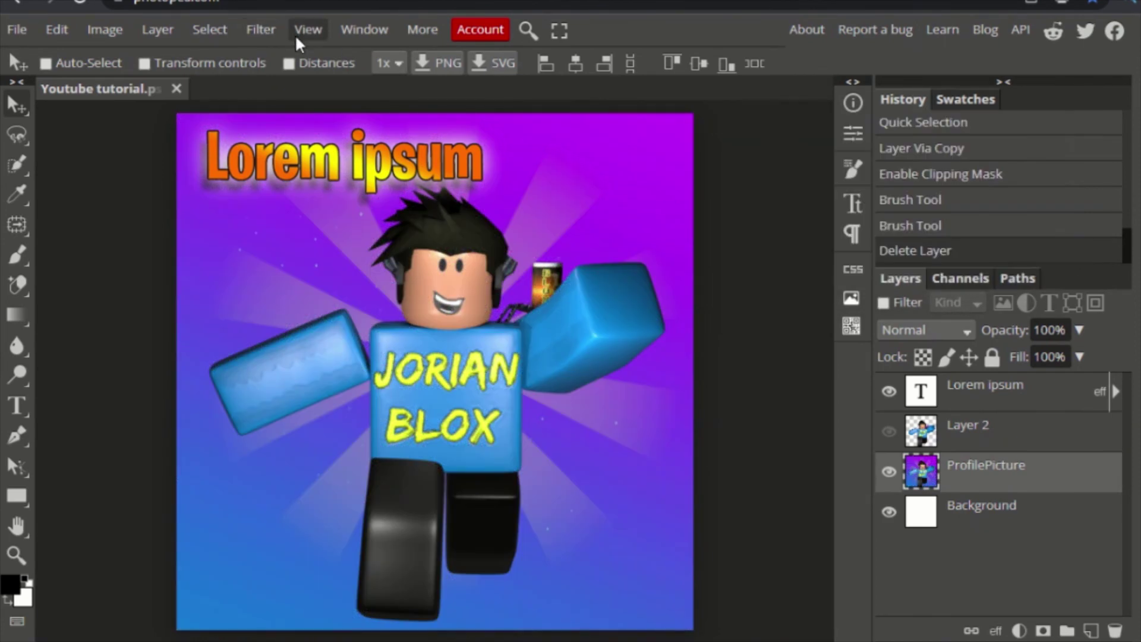
Step: Apply Pixelate > Fragment to the picture, then undo it
click(261, 29)
mouse_move(338, 309)
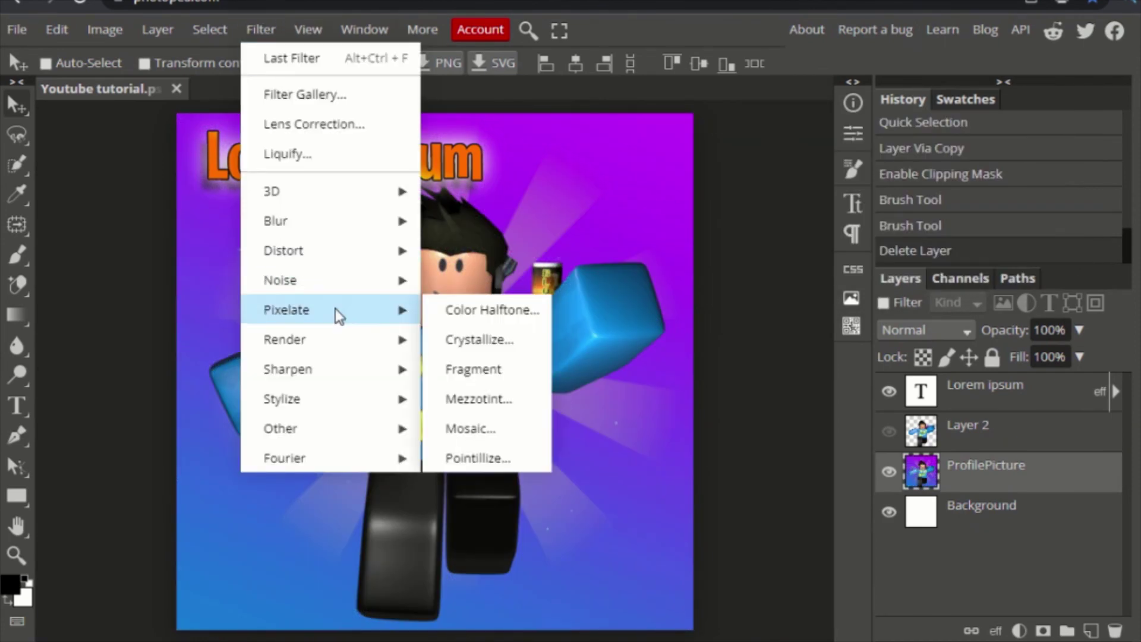
click(520, 379)
key(ctrl+z)
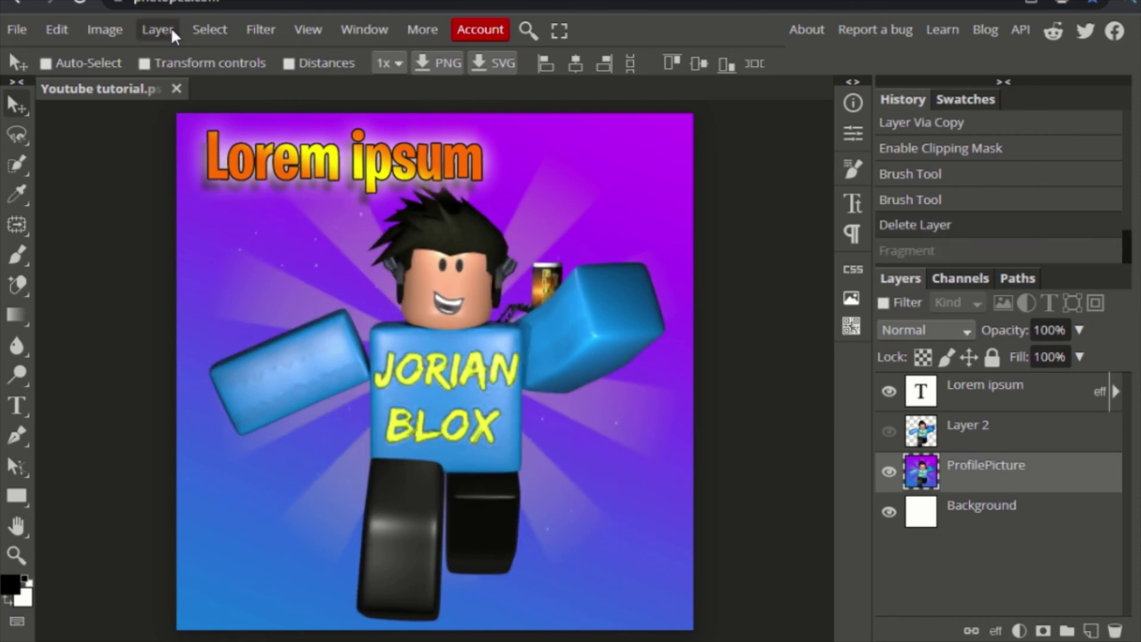
Step: Render Clouds over the picture, then undo it
click(245, 28)
mouse_move(332, 342)
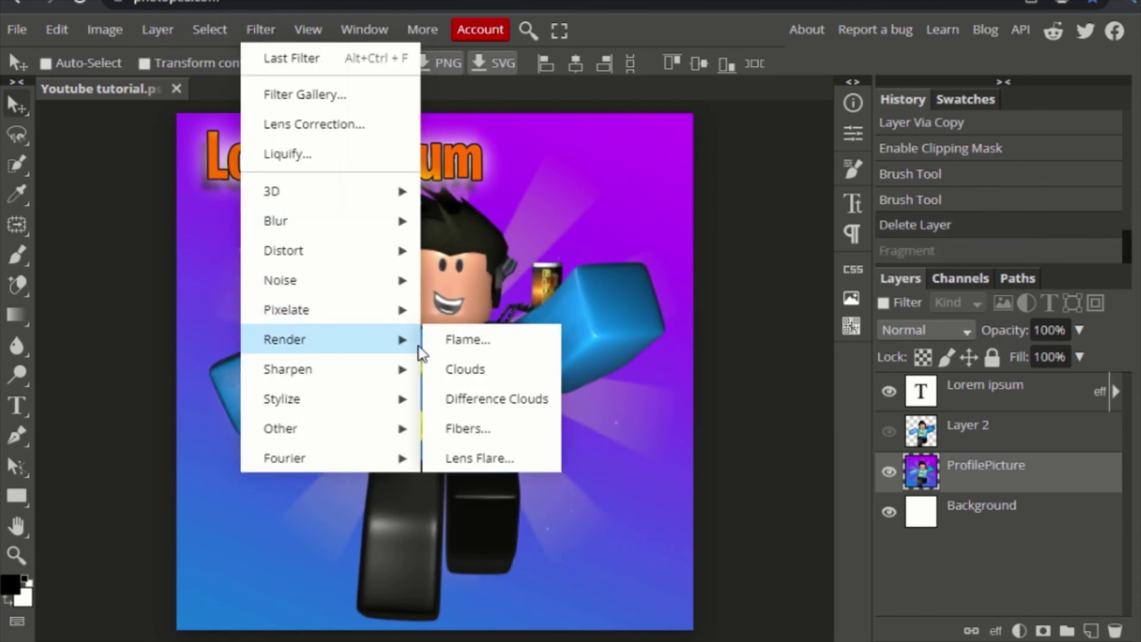
click(533, 369)
key(ctrl+z)
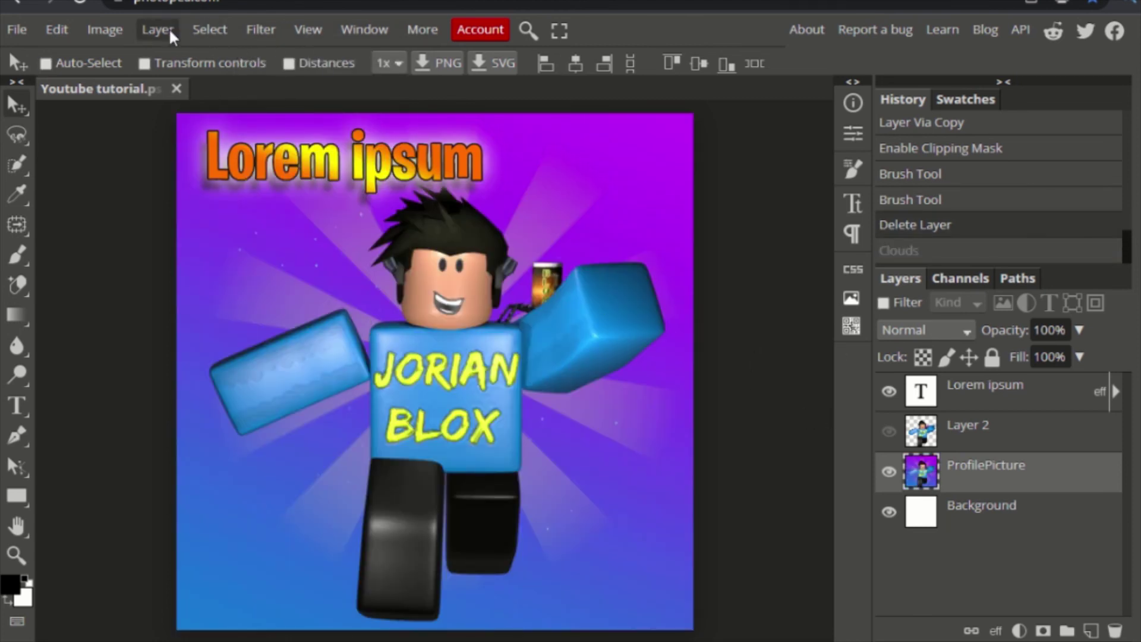
Step: Apply a Fourier Transform, roll it back in History, and show Window > More
click(243, 35)
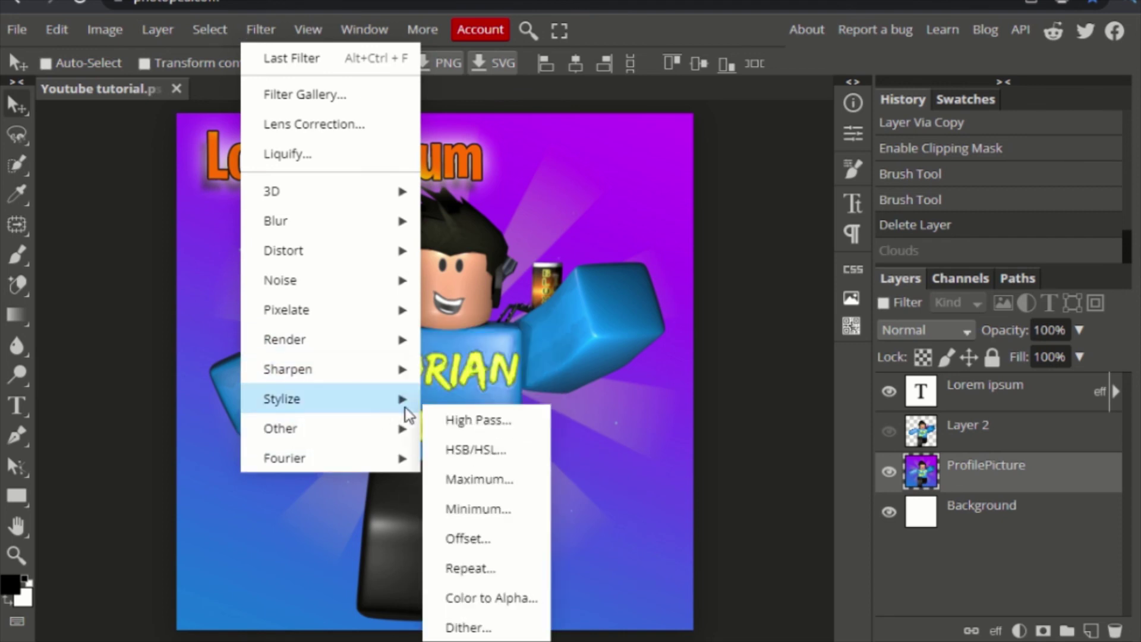
mouse_move(366, 465)
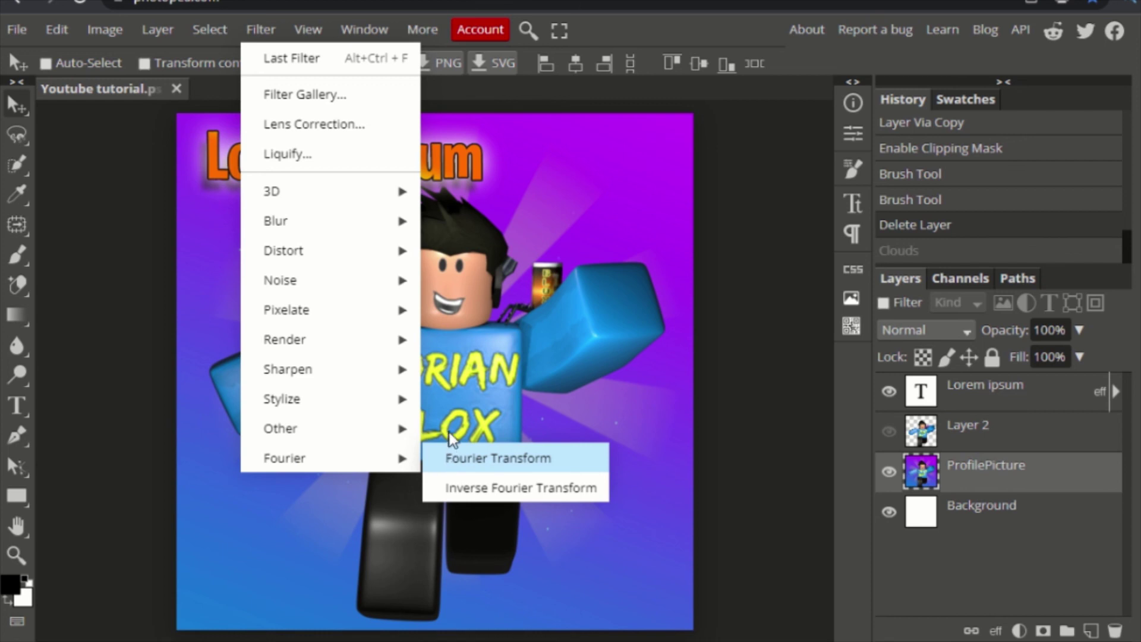
click(449, 434)
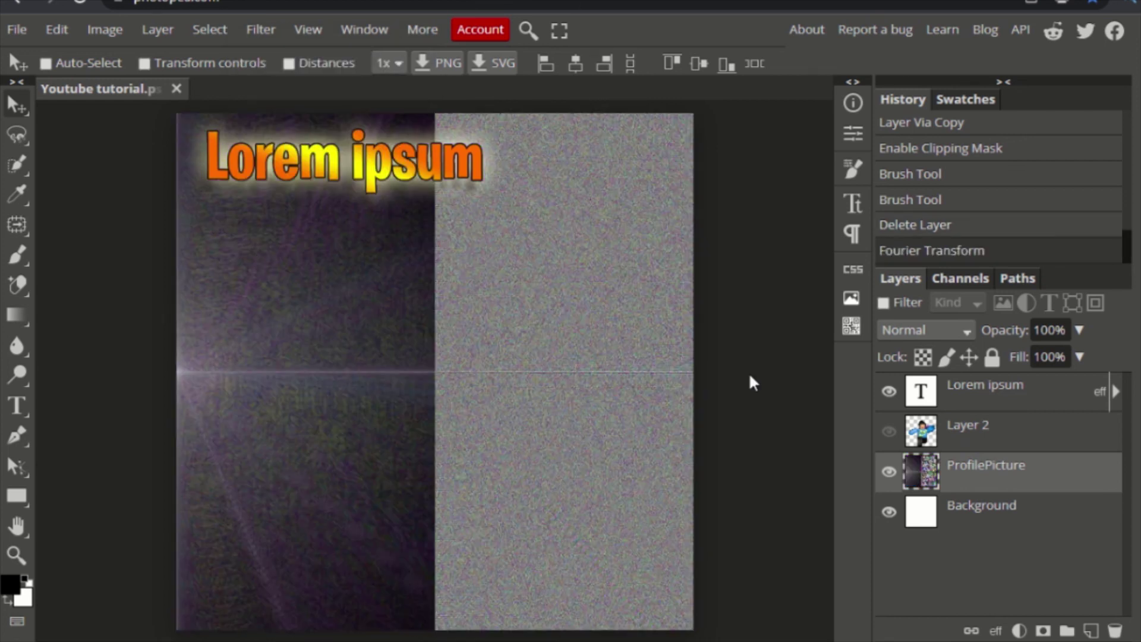
click(986, 224)
click(348, 26)
mouse_move(431, 56)
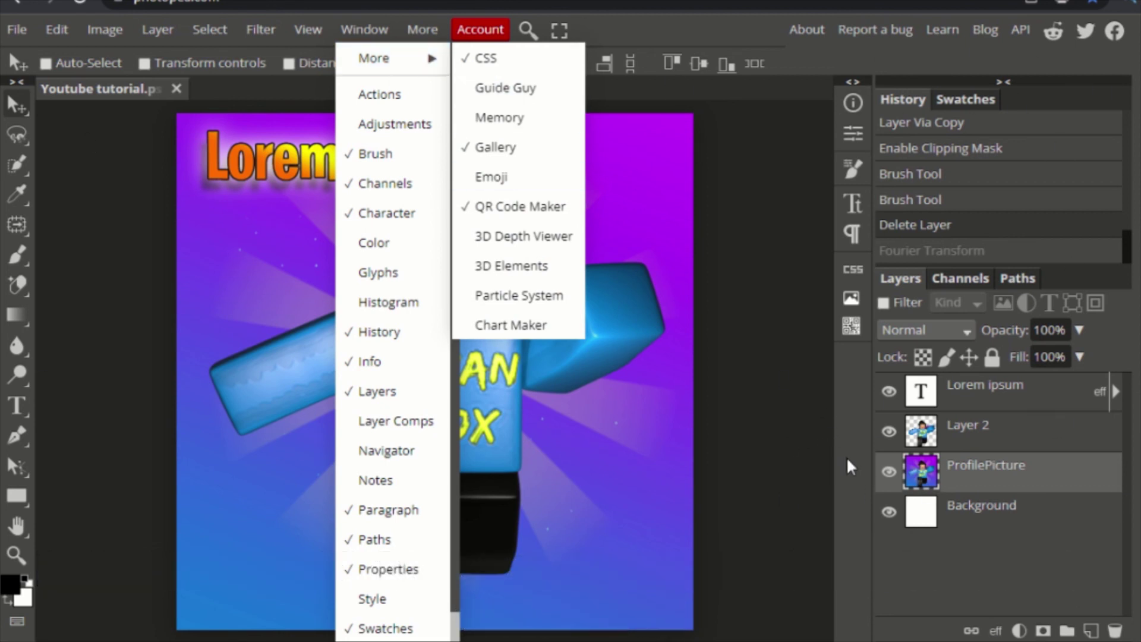
Step: Switch the interface theme to Light Grey under More > Theme
scroll(378, 464, down, 1)
scroll(380, 479, up, 1)
click(725, 38)
click(363, 29)
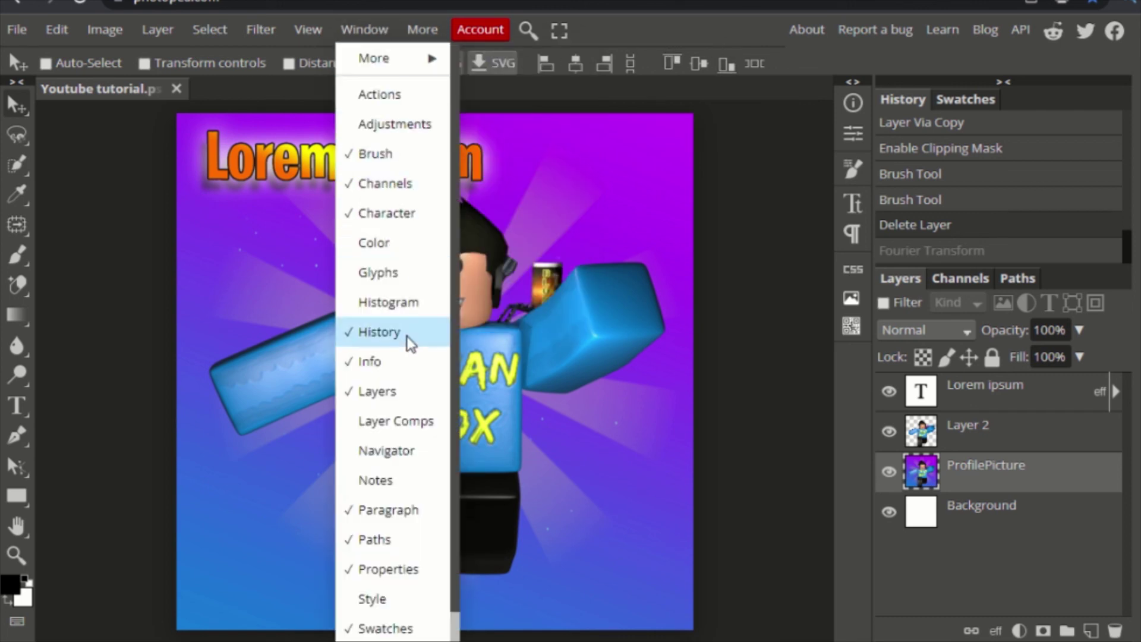
click(422, 30)
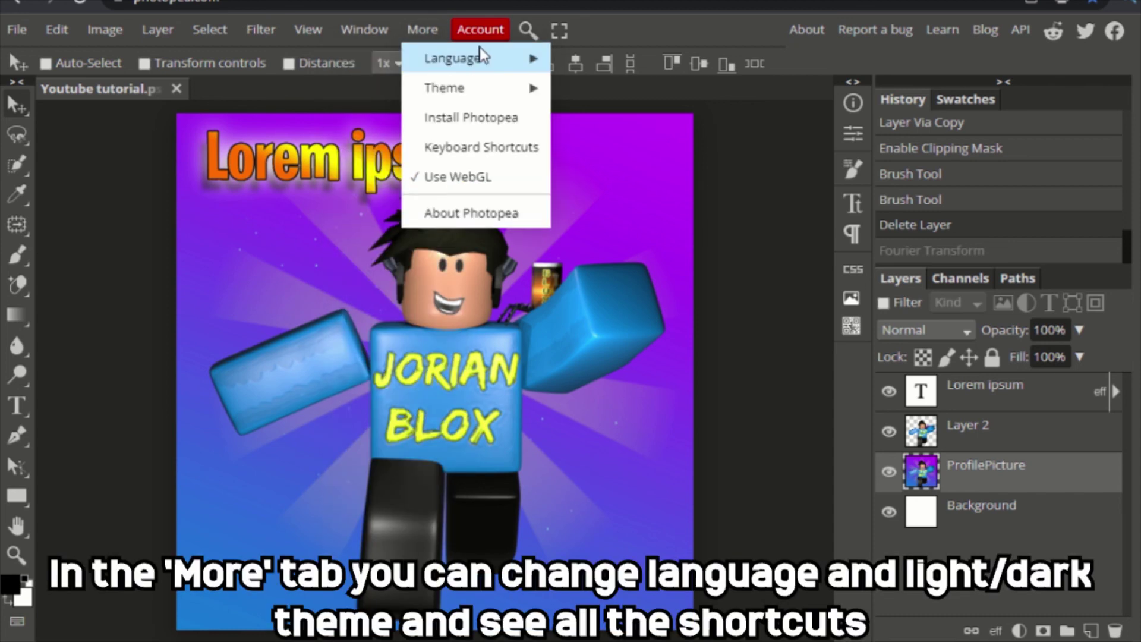
mouse_move(520, 54)
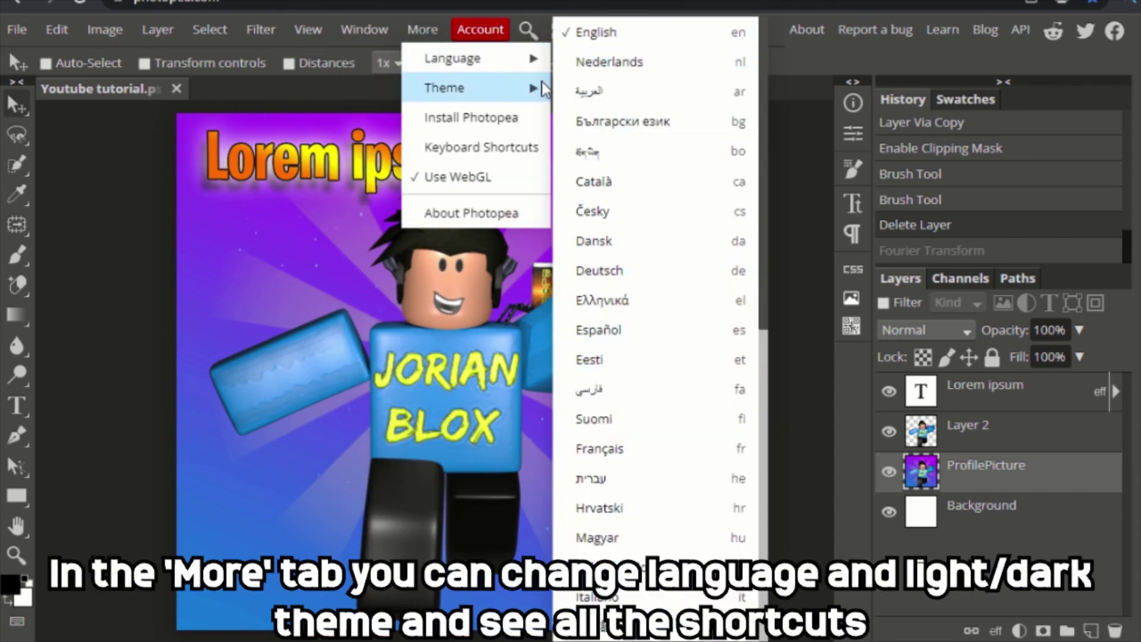
mouse_move(538, 88)
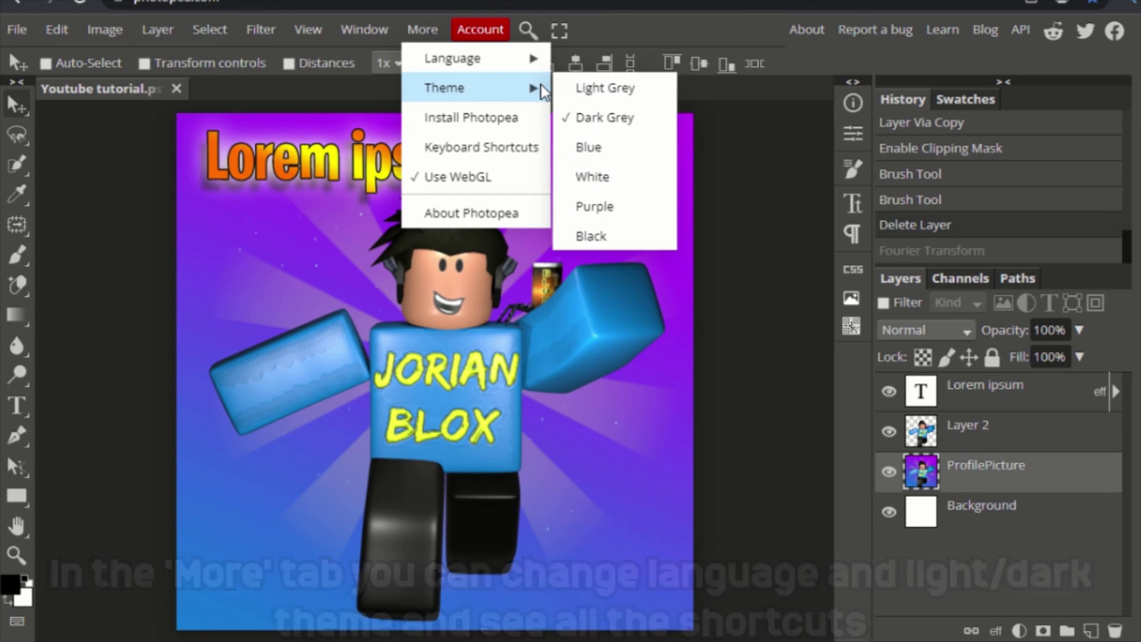
click(643, 90)
Step: Return the theme to Dark Grey and reopen the More menu
click(407, 28)
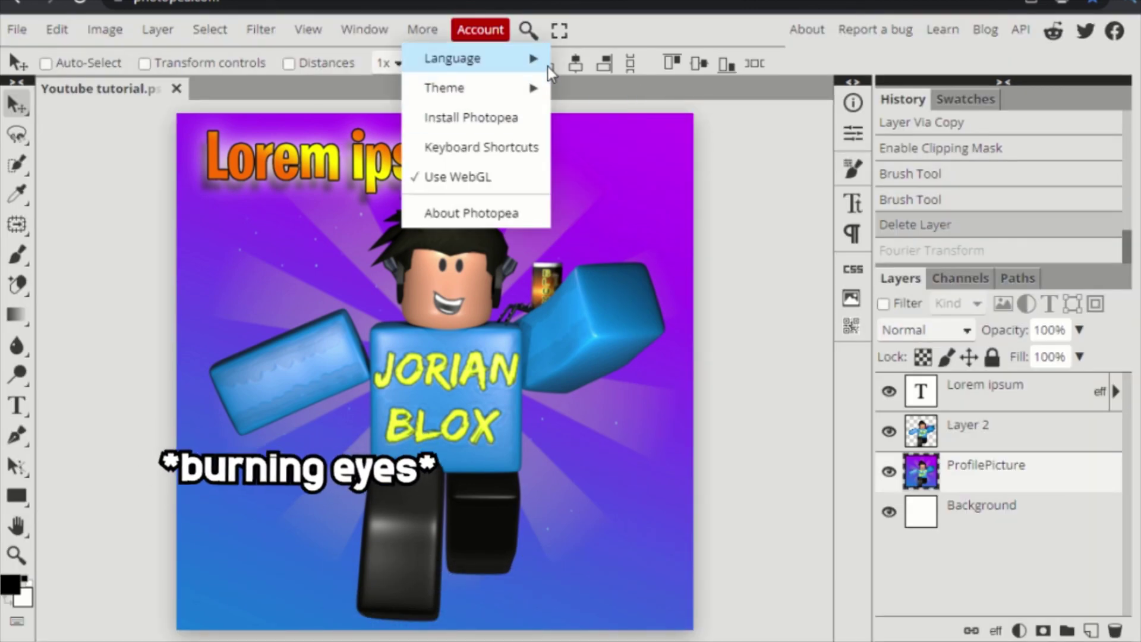
mouse_move(541, 83)
click(606, 113)
click(422, 29)
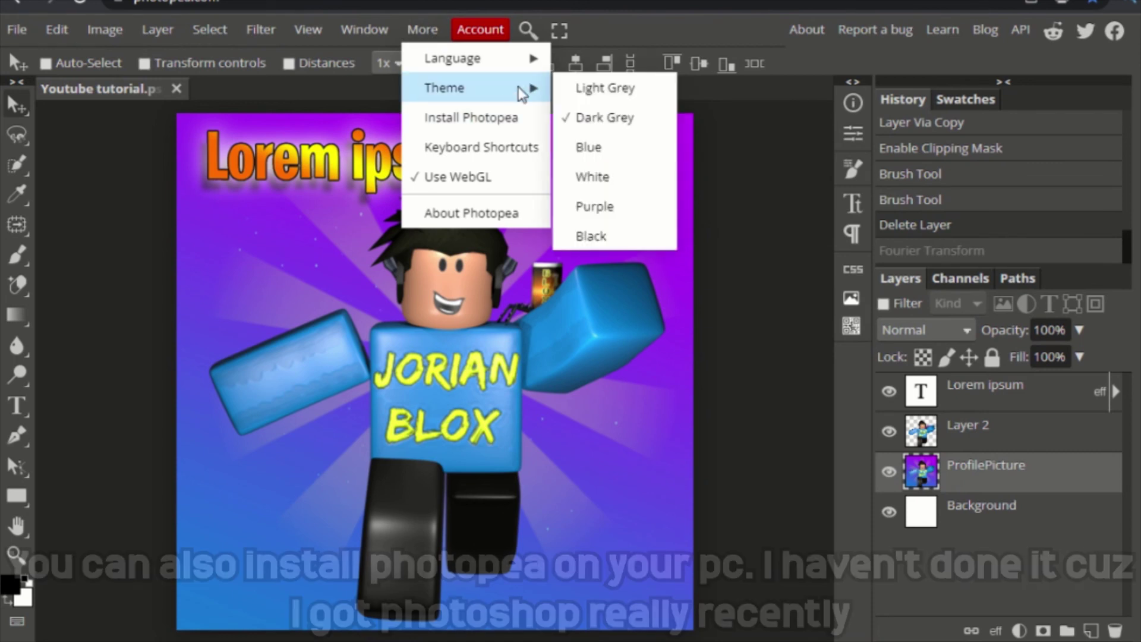
click(423, 29)
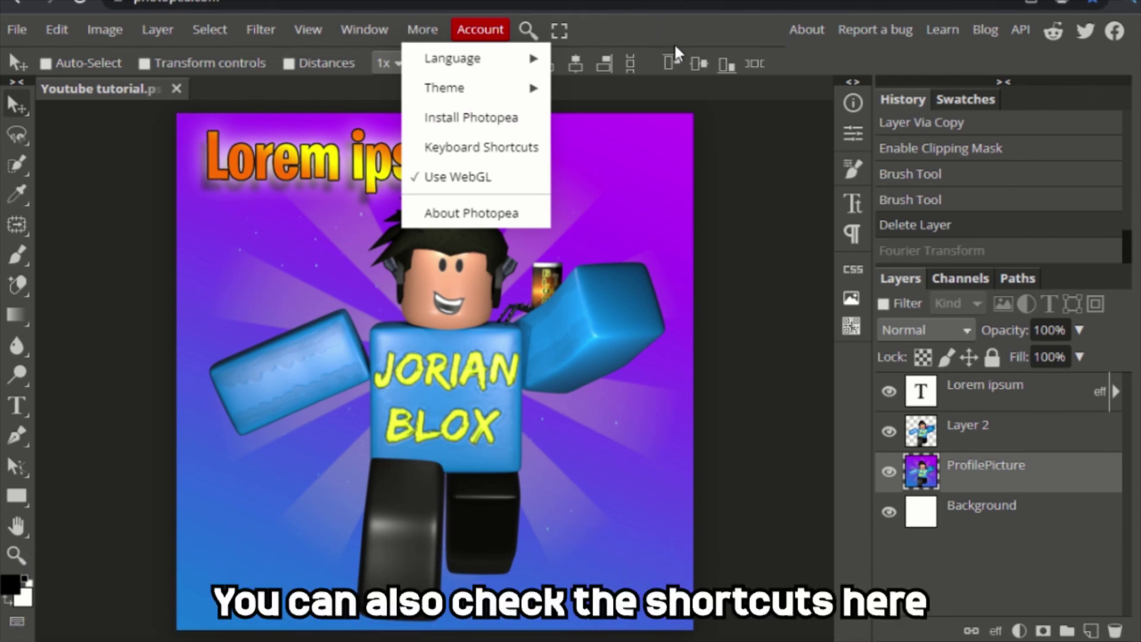
Step: Export Layer 2 alone as a PNG, 'Layer 2 (2).png'
click(656, 16)
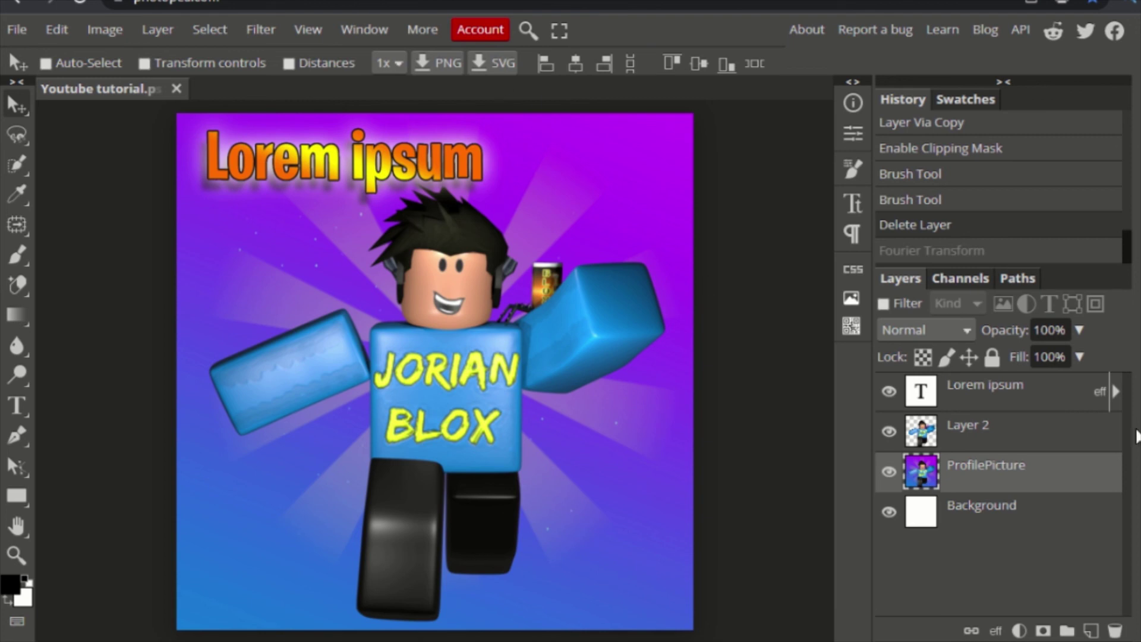
click(1048, 437)
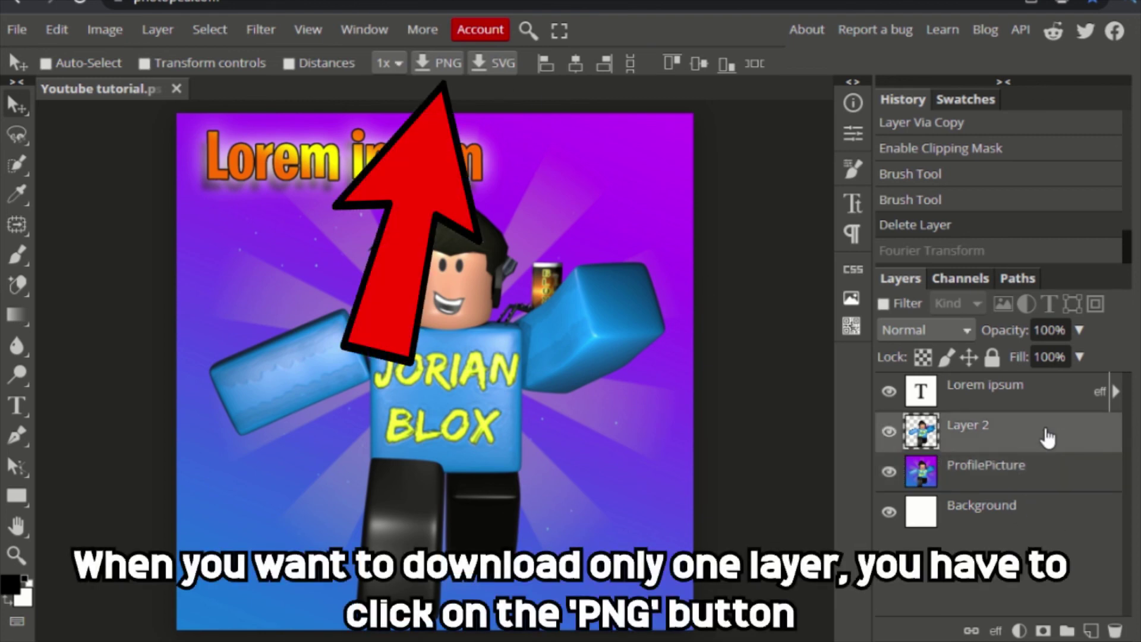
click(428, 68)
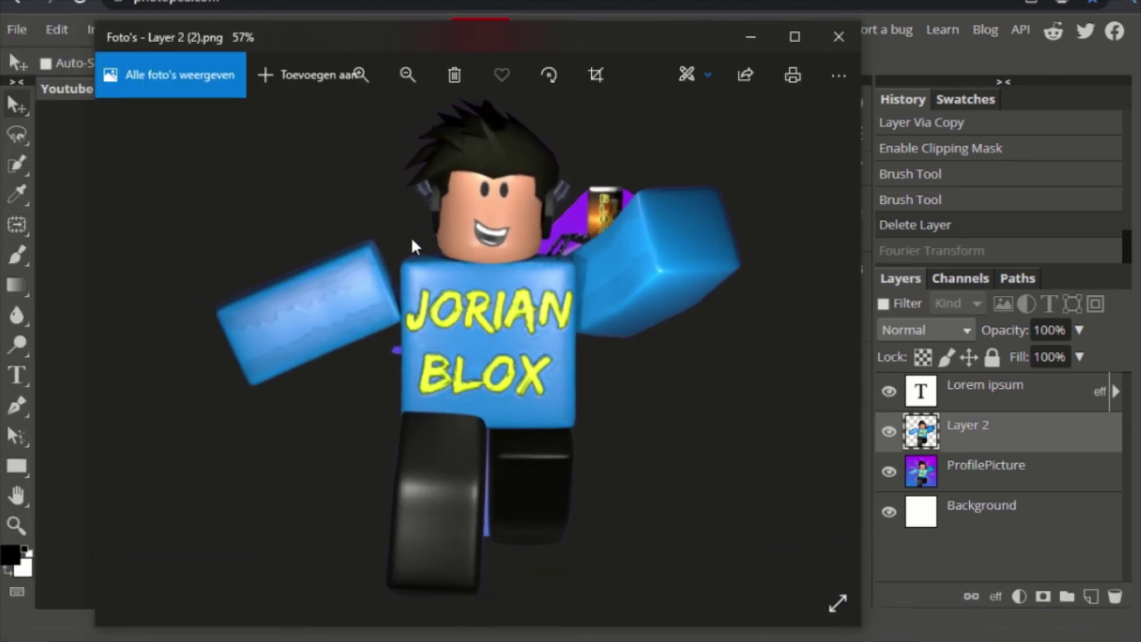
click(833, 39)
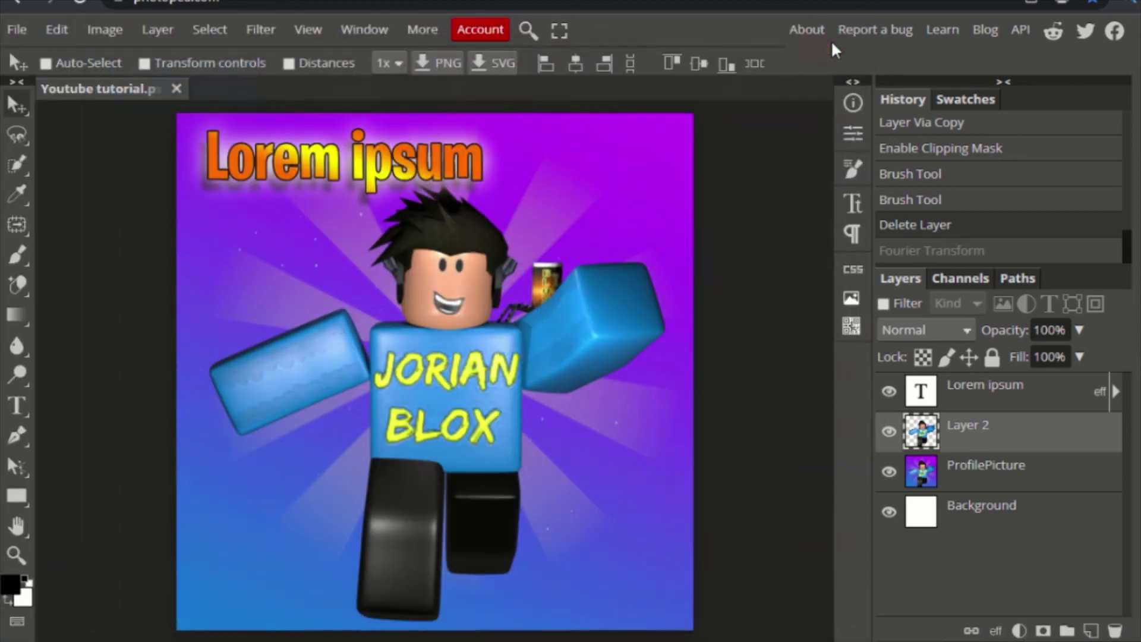
Step: Center Layer 2 horizontally with ProfilePicture, briefly trying left-edge alignment
ctrl+click(1057, 466)
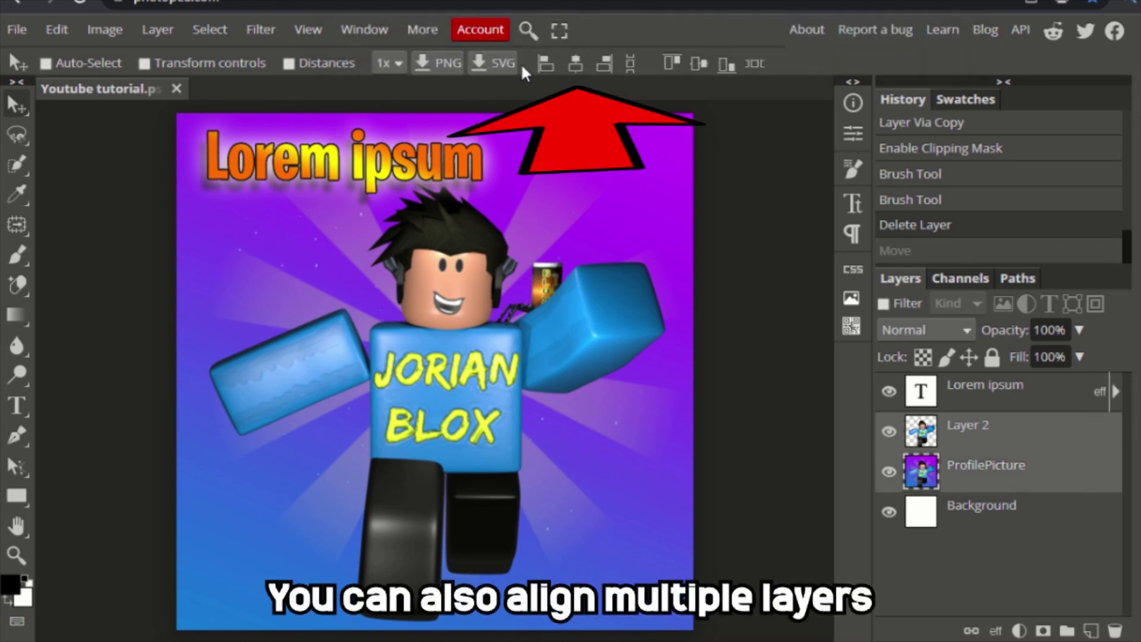
click(579, 61)
click(543, 62)
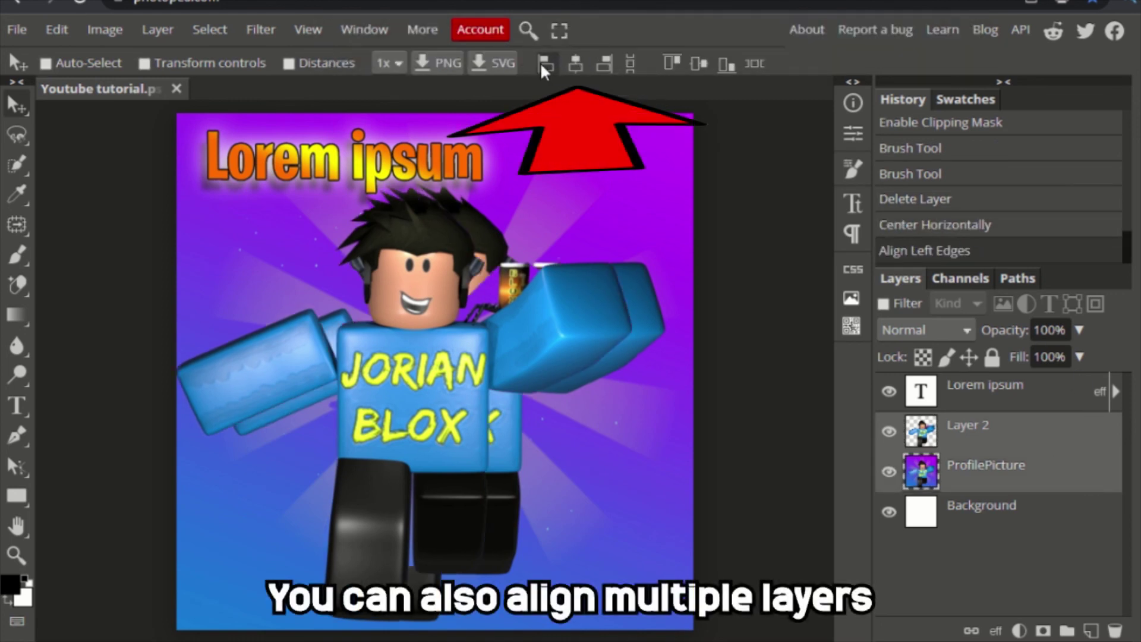
click(580, 63)
click(1011, 488)
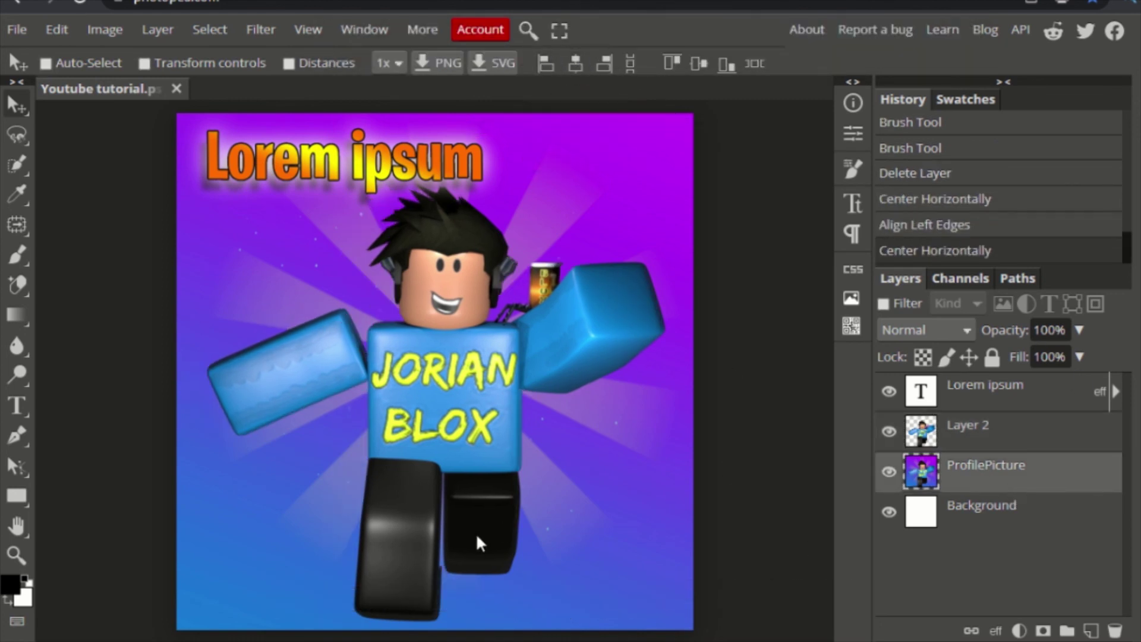
Step: Browse ProfilePicture's layer options and blend modes, leaving it on Normal
right_click(1079, 479)
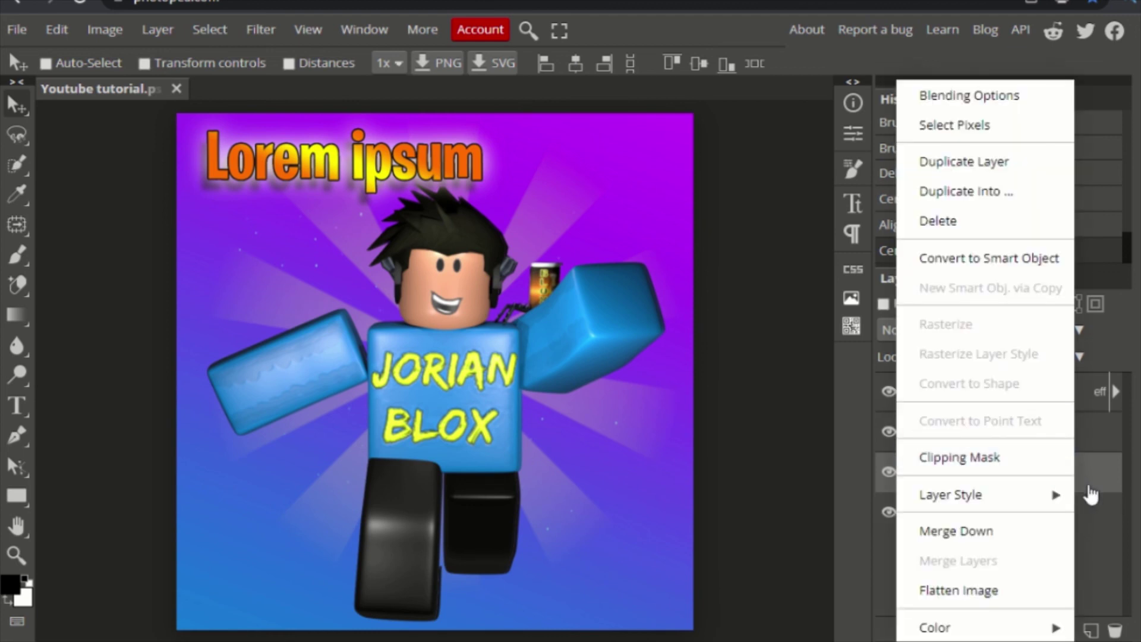
click(1104, 554)
click(927, 324)
click(962, 329)
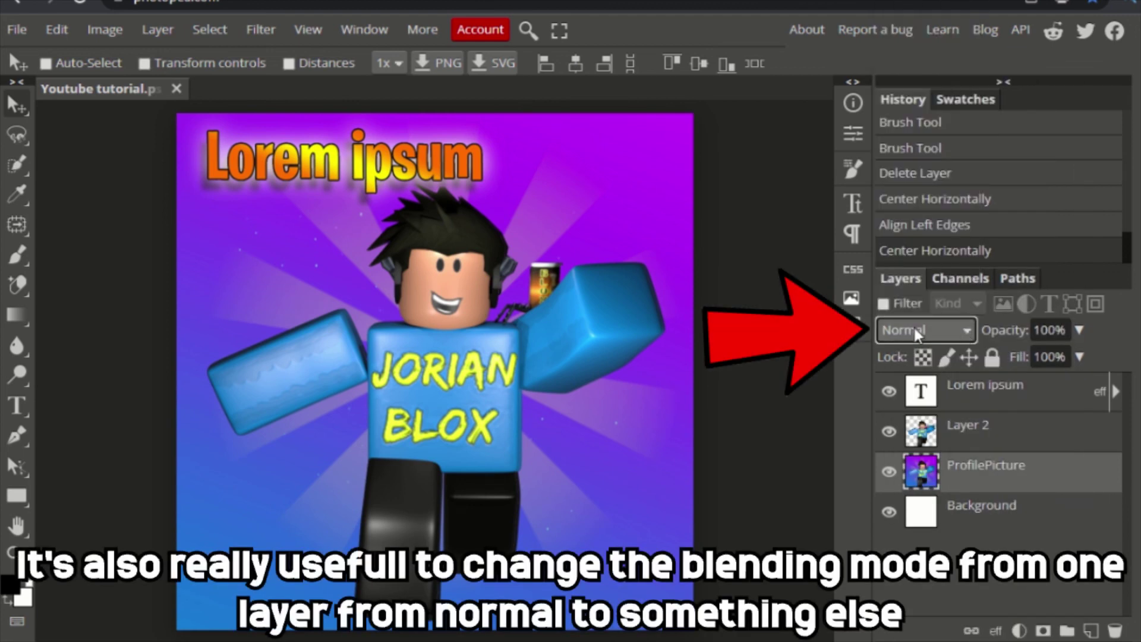
click(932, 326)
click(932, 326)
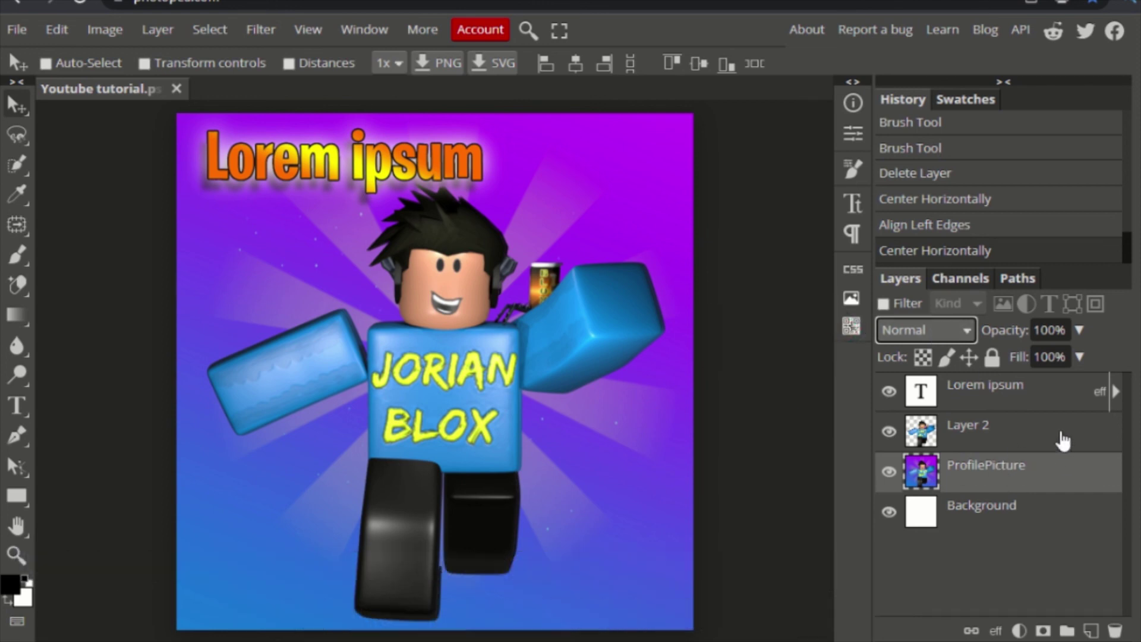
Step: Add Layer 3 above Layer 2 and paint a soft black blob over the torso
click(1043, 425)
click(1094, 629)
key(b)
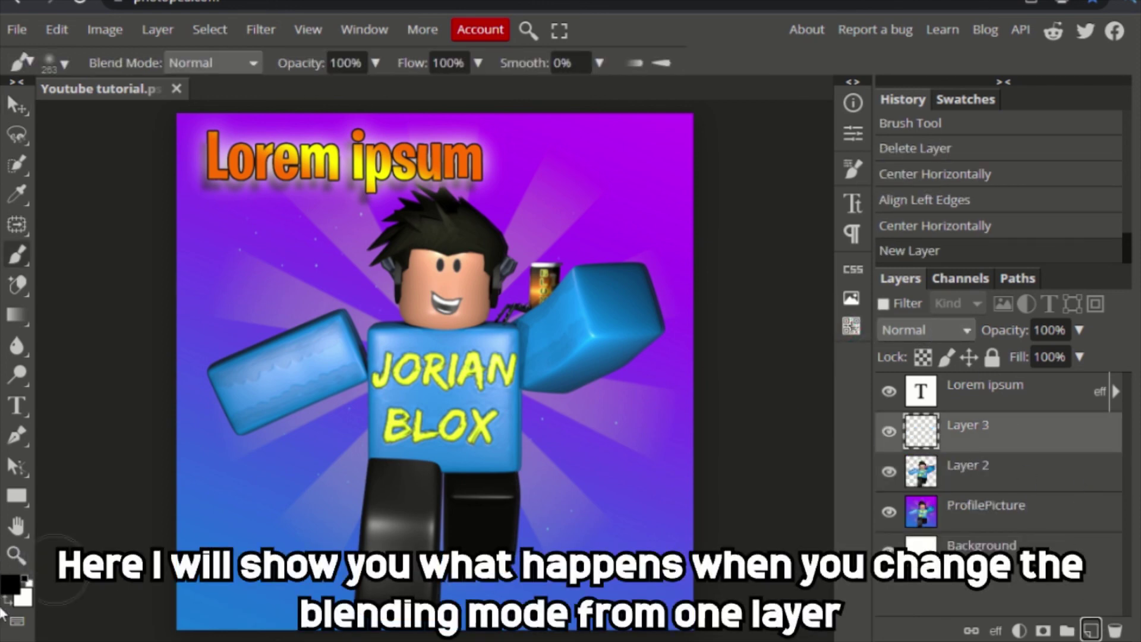
alt+right_click(219, 553)
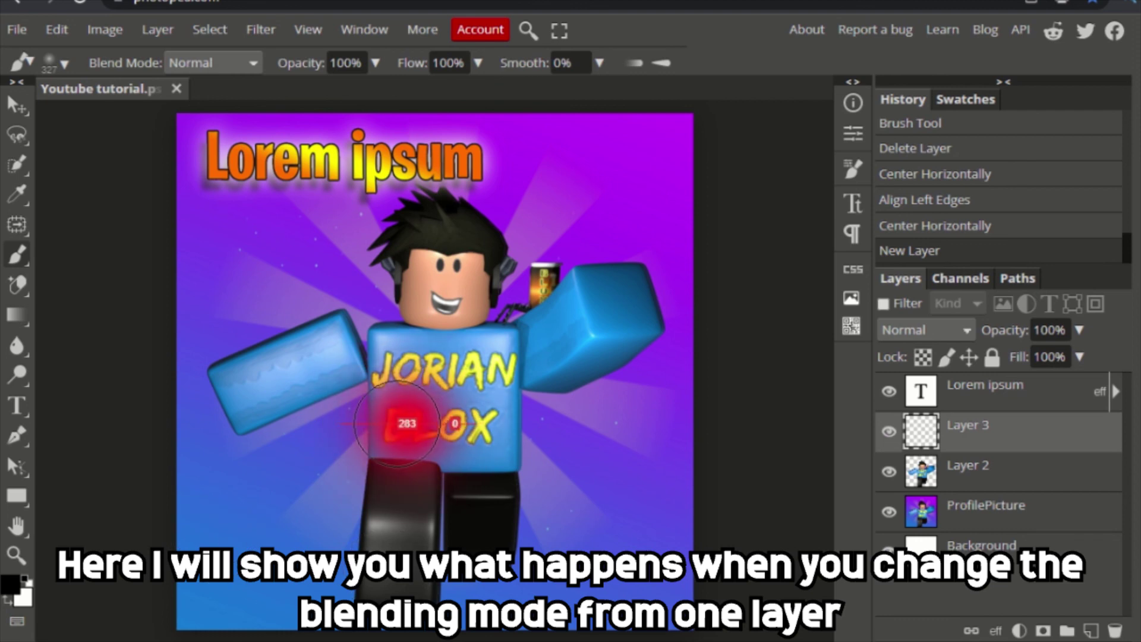
key(bracketleft)
key(bracketleft)
key(bracketleft)
mouse_move(247, 475)
mouse_down()
mouse_move(445, 486)
mouse_move(606, 444)
mouse_move(400, 443)
mouse_move(369, 376)
mouse_move(523, 369)
mouse_up()
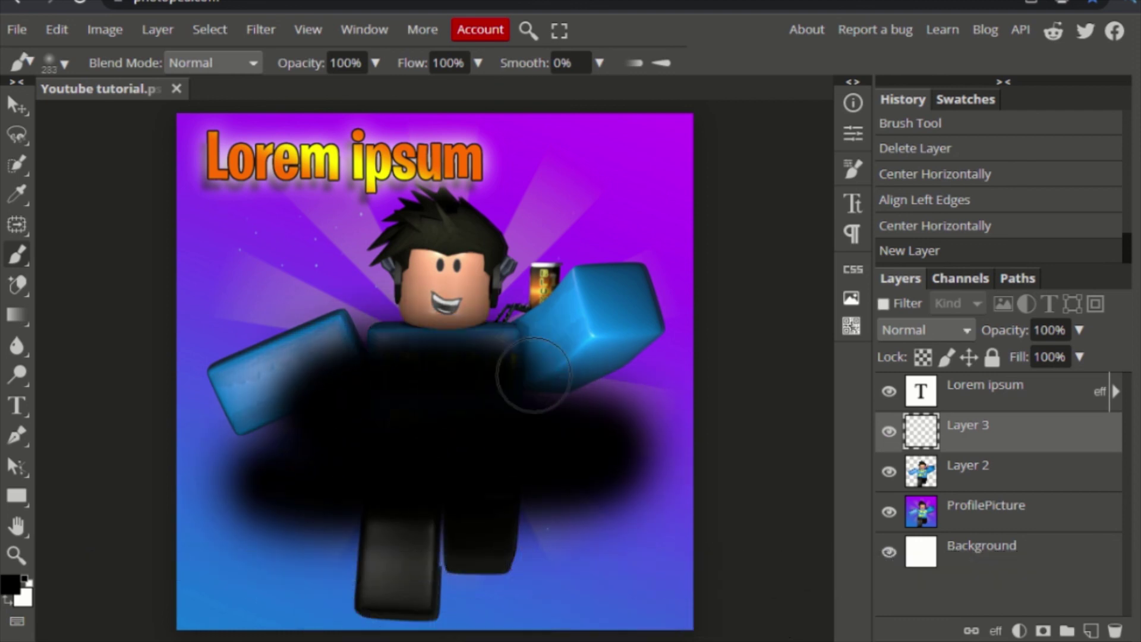
key(v)
Step: Try Overlay, Darken, Multiply and Lighten blend modes on Layer 3
click(947, 334)
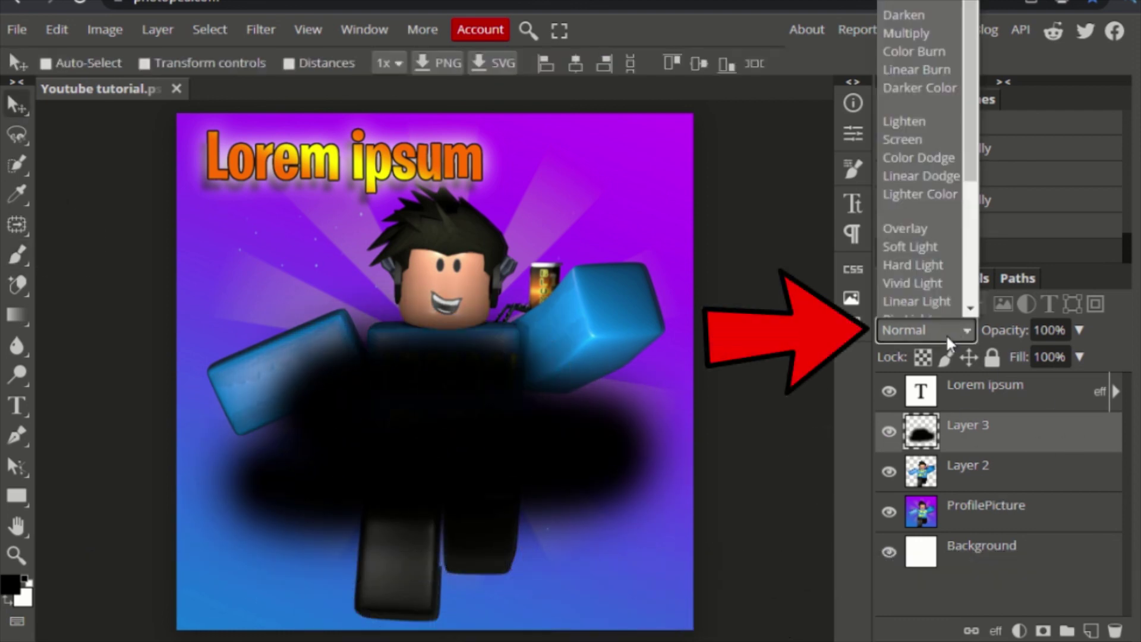
click(961, 227)
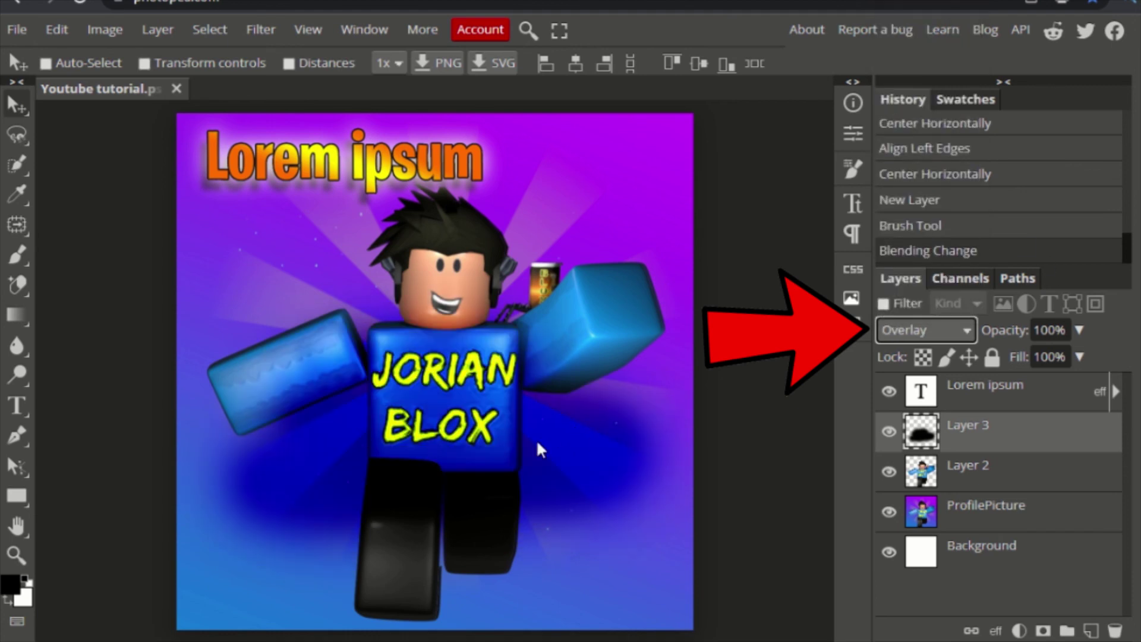
click(945, 330)
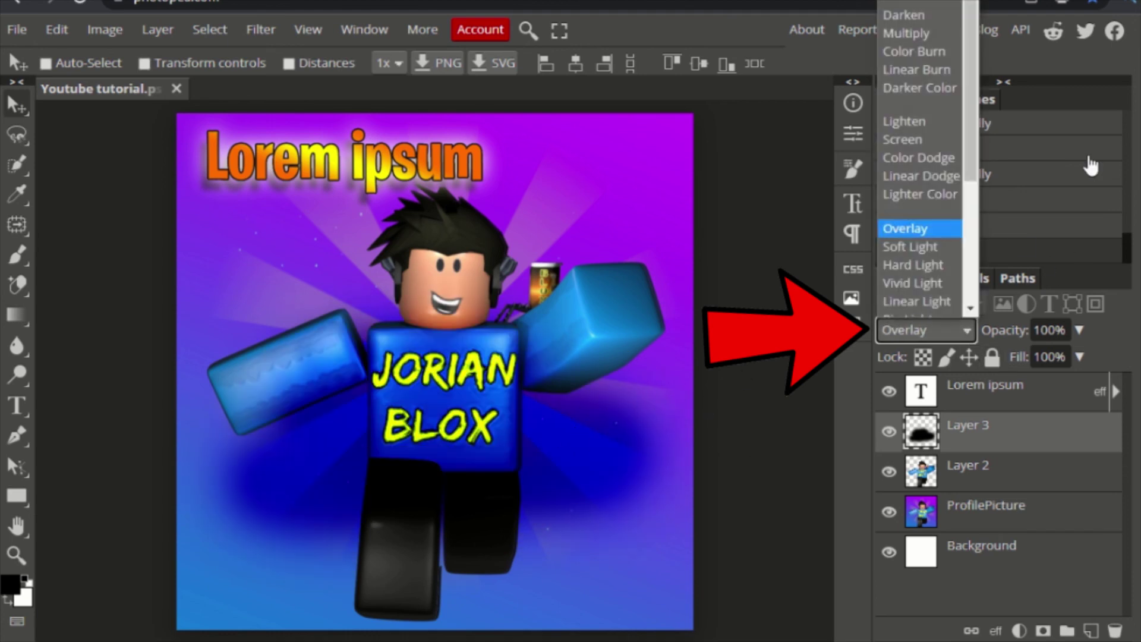
click(919, 13)
click(925, 330)
click(925, 22)
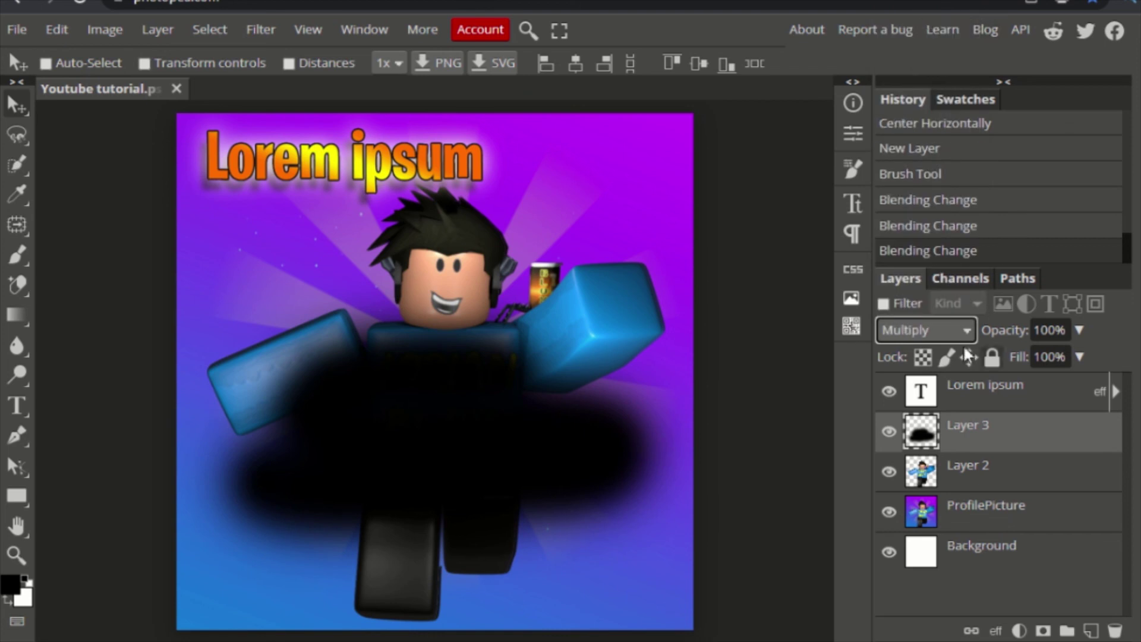
click(946, 329)
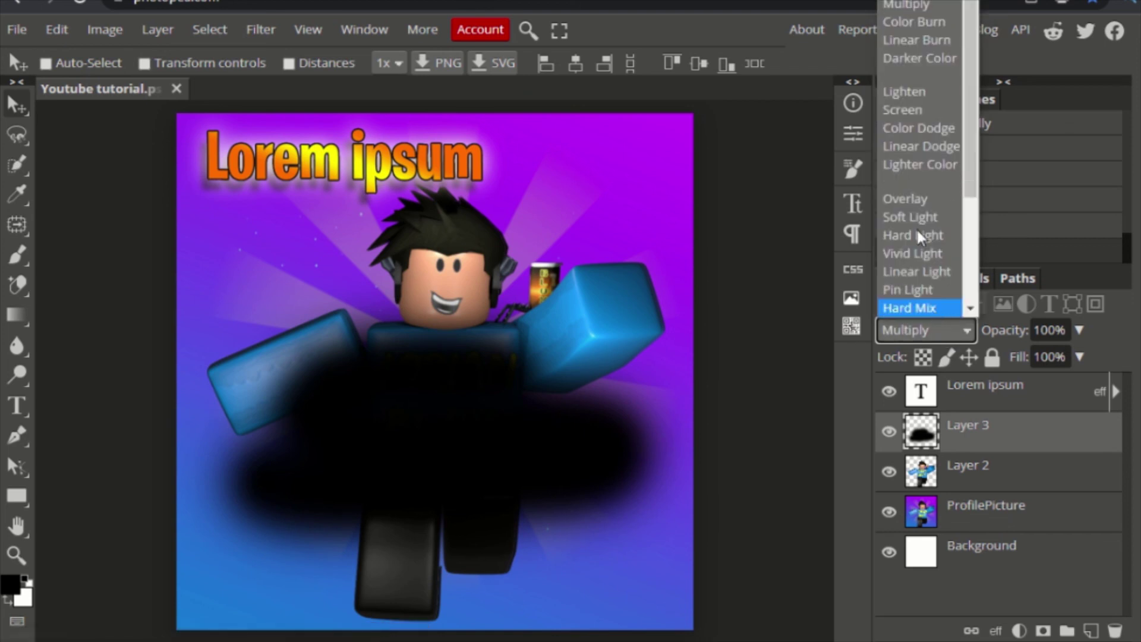
click(903, 94)
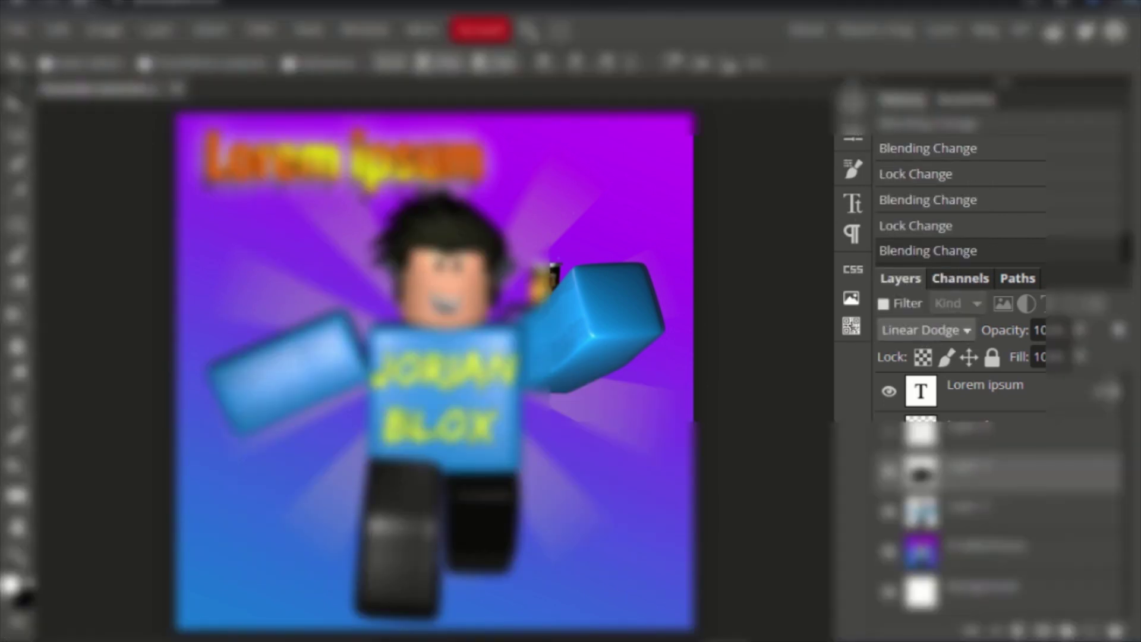